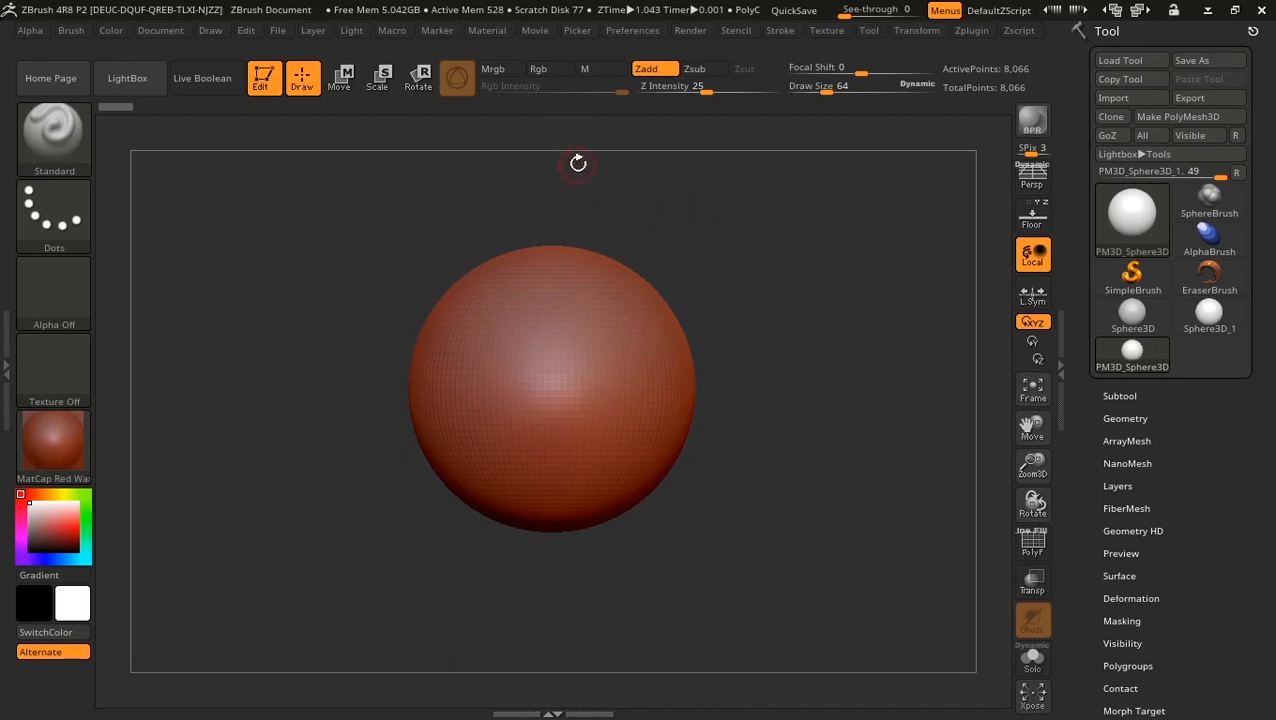
Step: Try the Gold, ReflectYellow, Green Metallic and Chrome A materials, then settle on BasicMaterial
{"action": "mouse_move", "coordinate": [70, 458]}
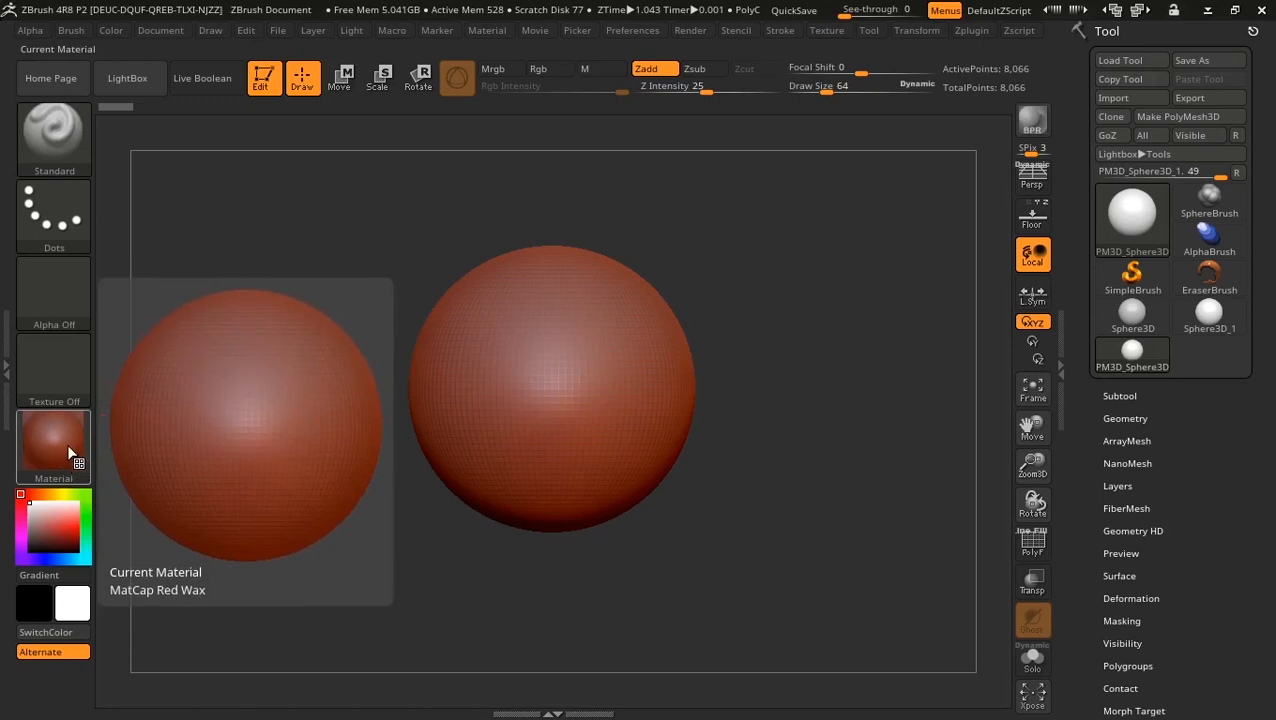
{"action": "mouse_move", "coordinate": [55, 533]}
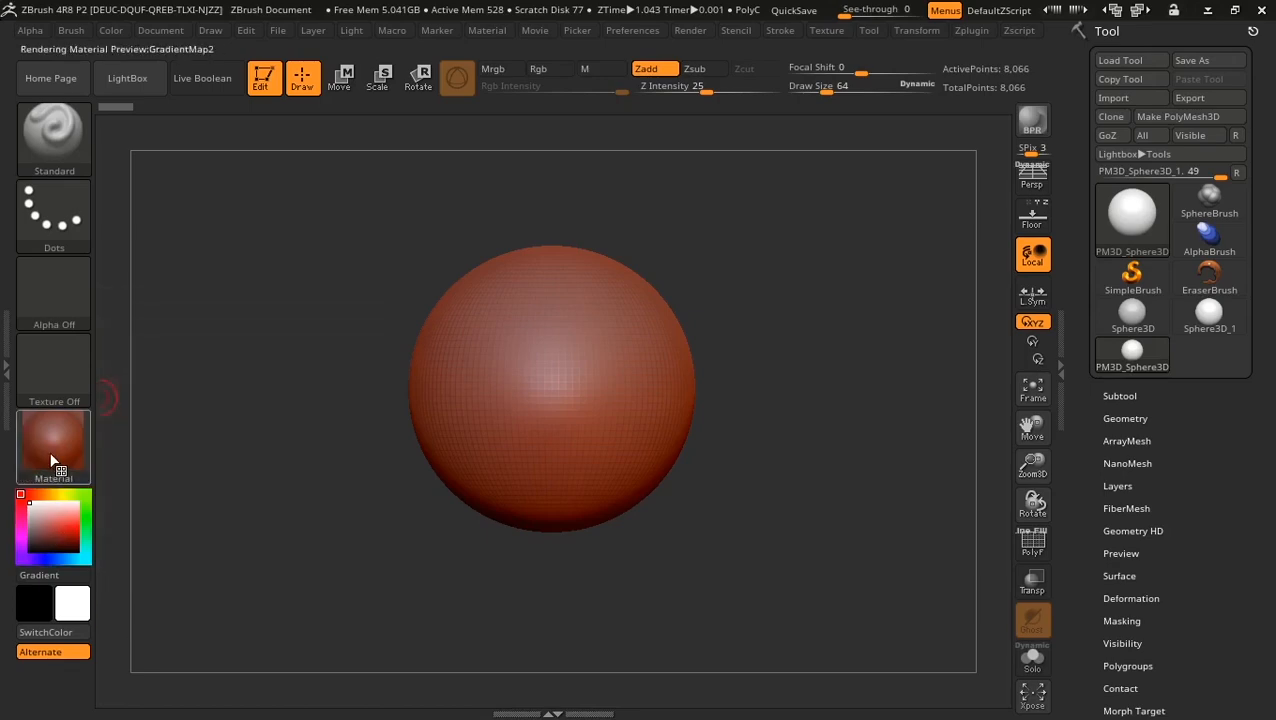
{"action": "left_click", "coordinate": [52, 457]}
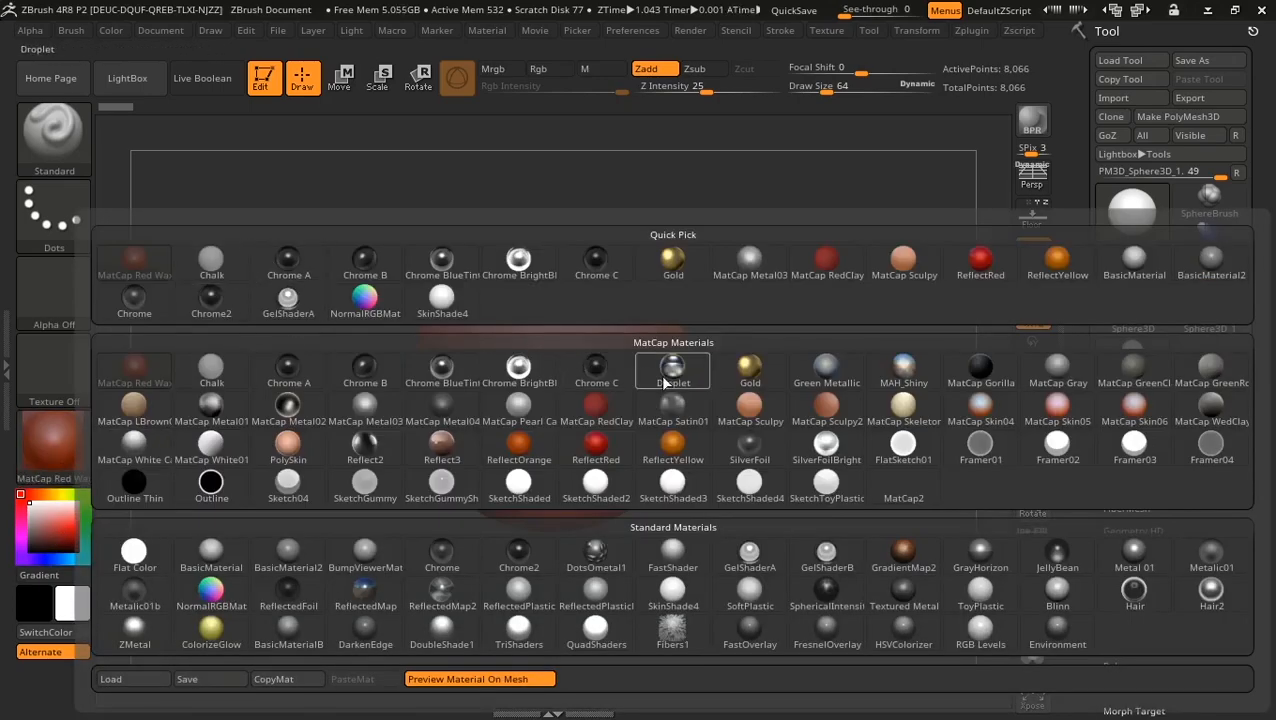
{"action": "left_click", "coordinate": [749, 372]}
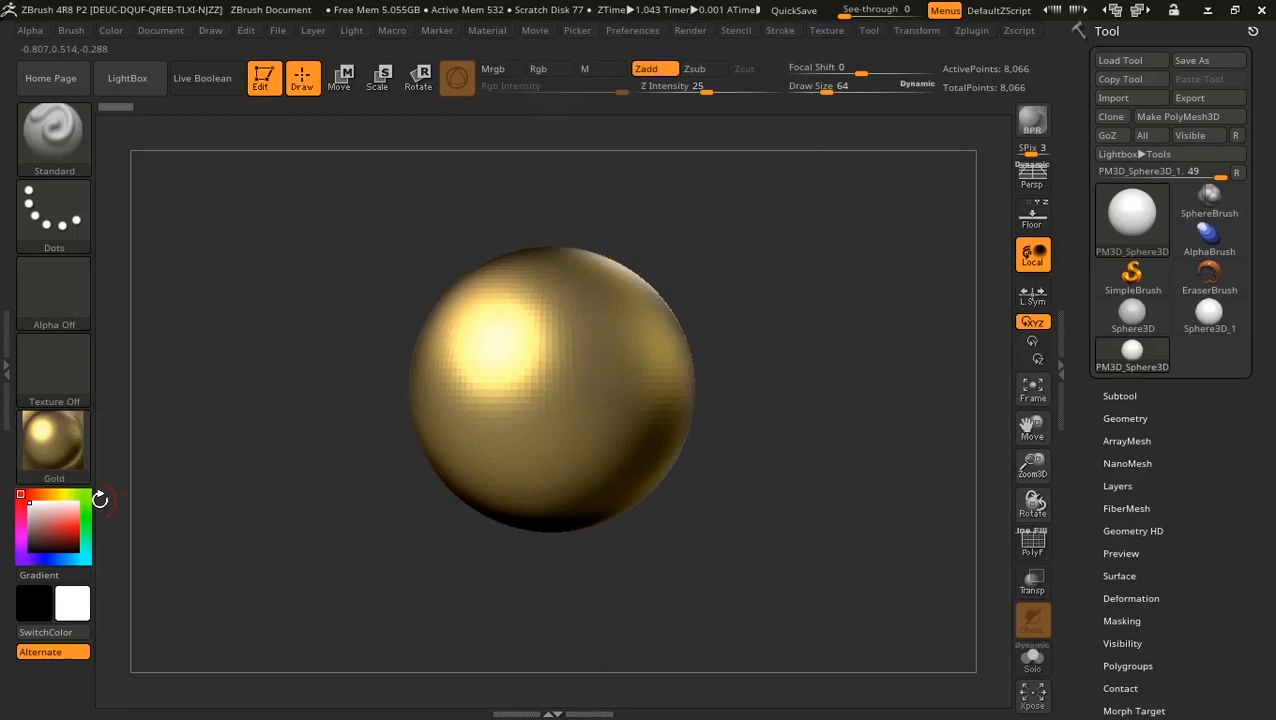
{"action": "left_click", "coordinate": [60, 455]}
{"action": "left_click", "coordinate": [665, 444]}
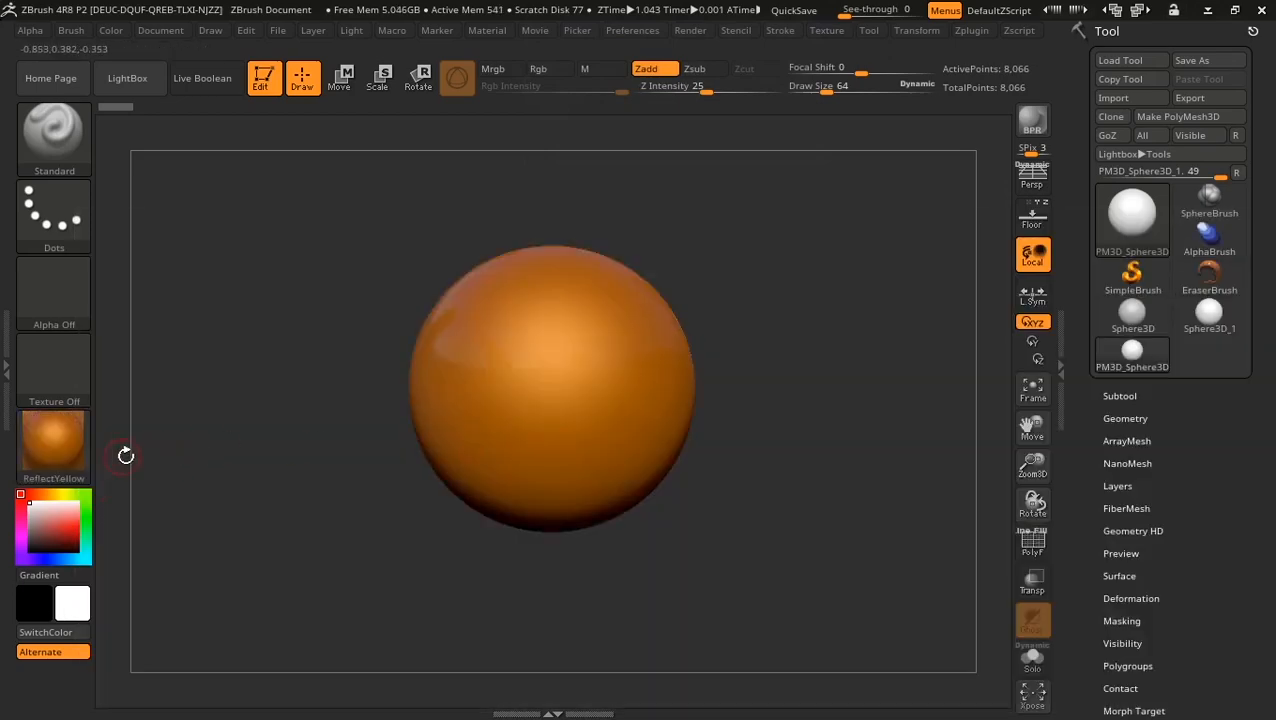
{"action": "left_click", "coordinate": [55, 455]}
{"action": "left_click", "coordinate": [830, 362]}
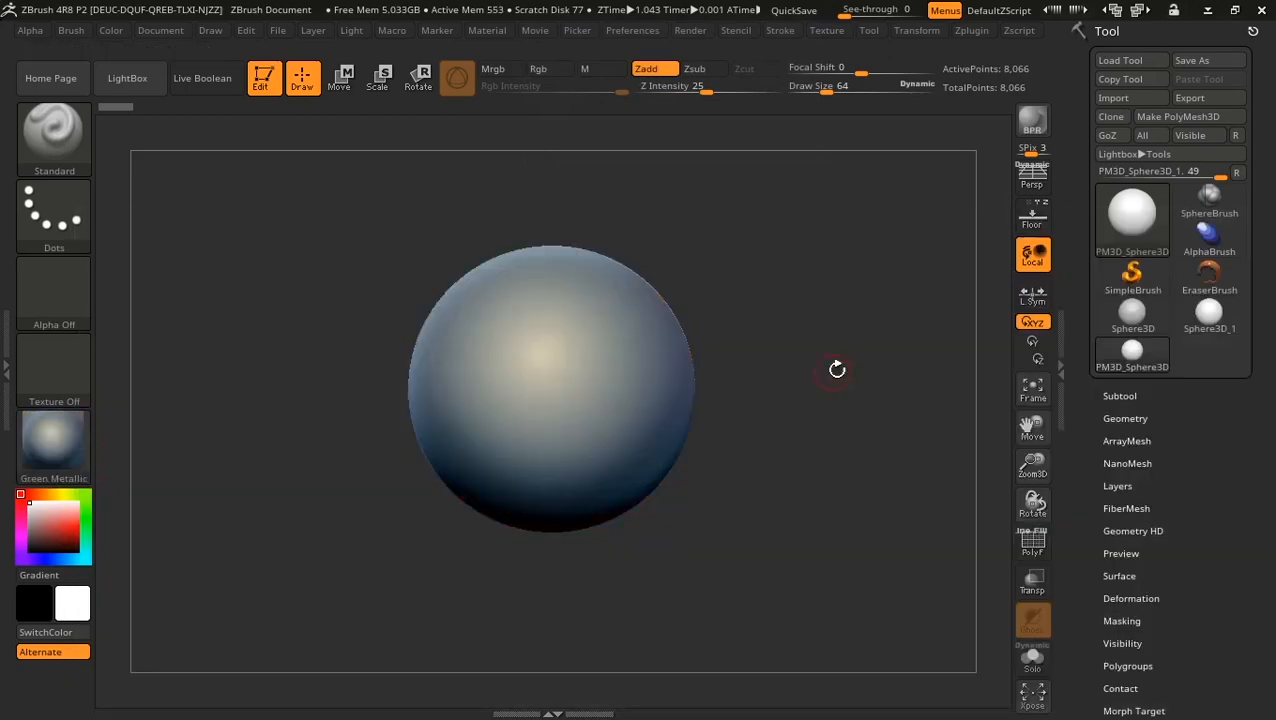
{"action": "left_click", "coordinate": [55, 450]}
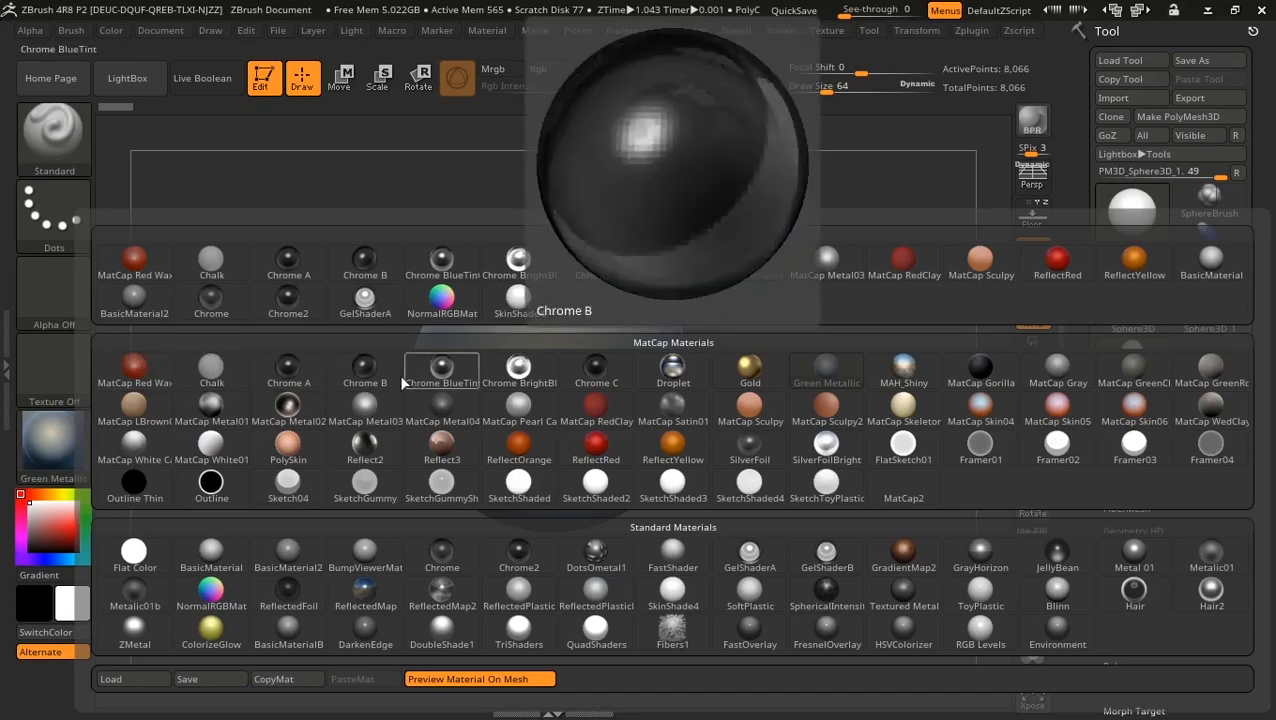
{"action": "left_click", "coordinate": [288, 370]}
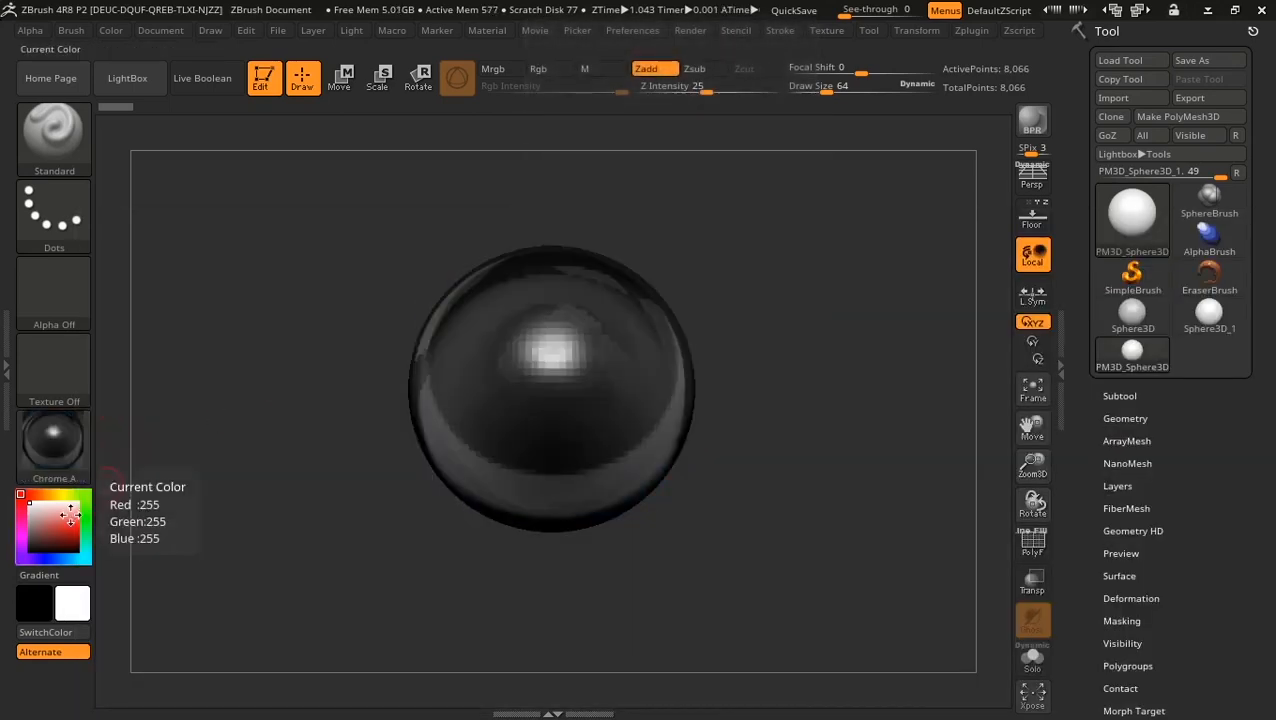
{"action": "left_click", "coordinate": [57, 438]}
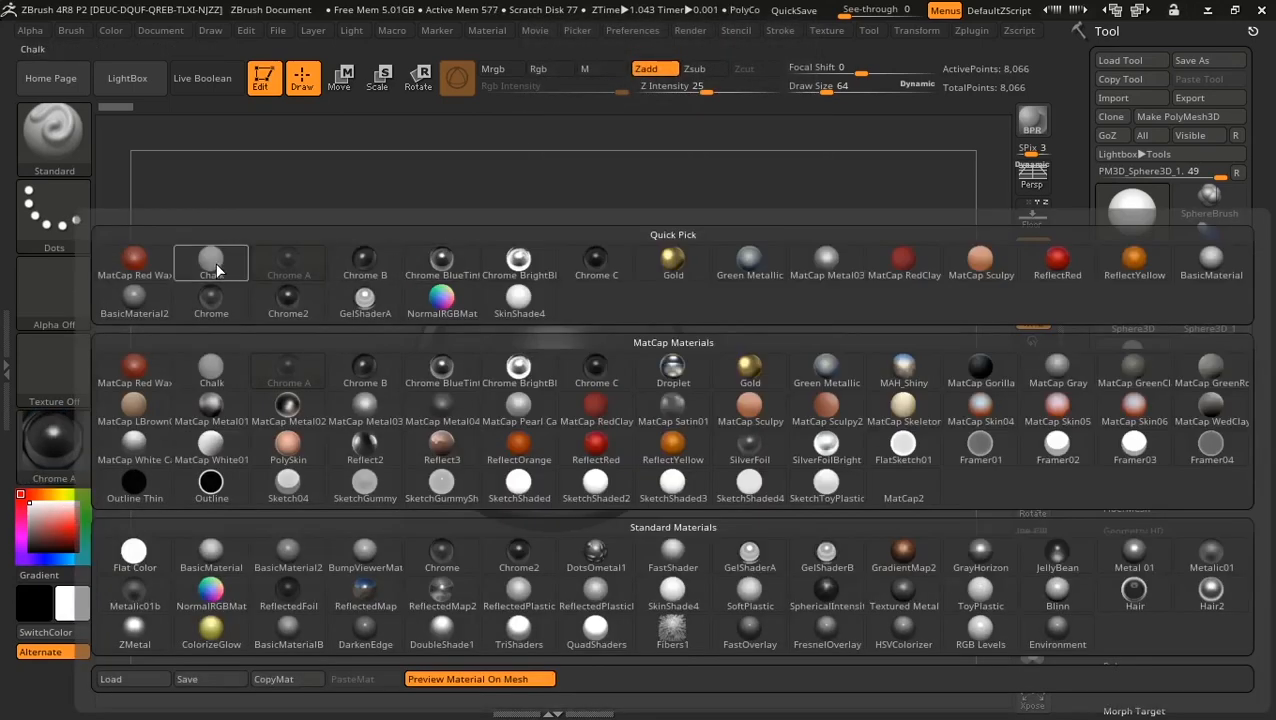
{"action": "left_click", "coordinate": [211, 556]}
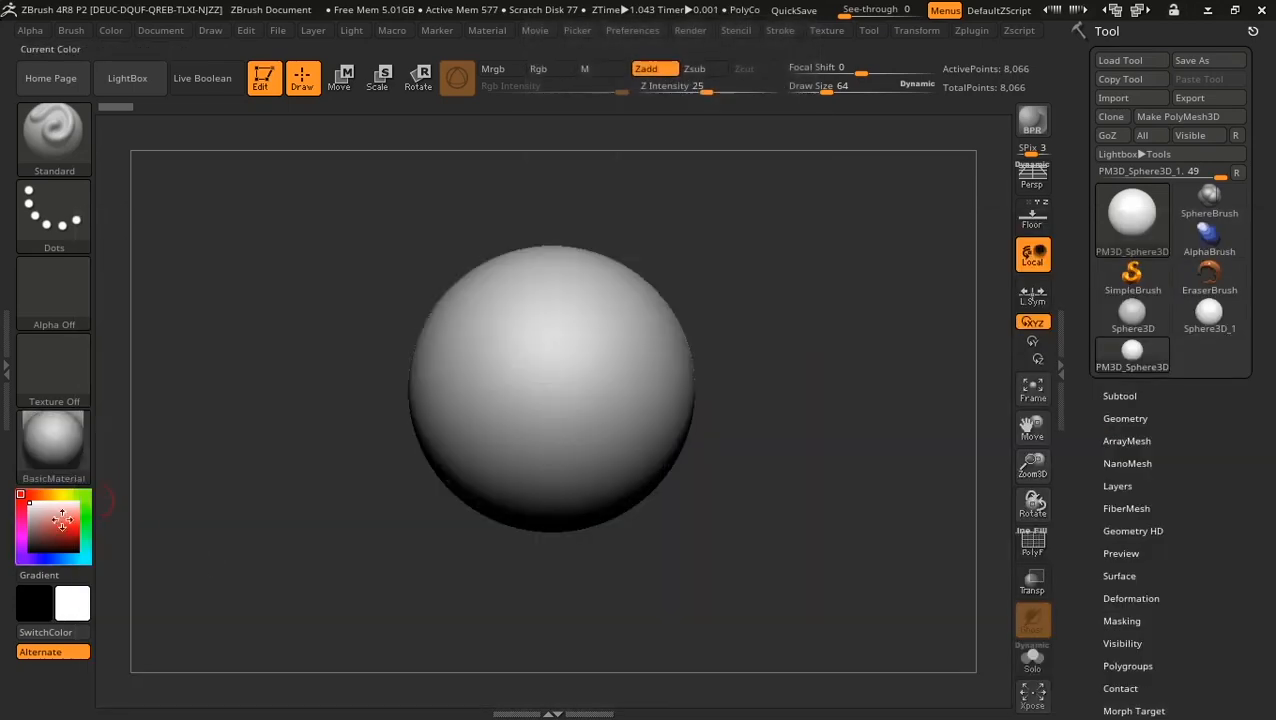
Step: Test red and green in the colour picker, ending with white as the current colour
{"action": "left_click", "coordinate": [75, 528]}
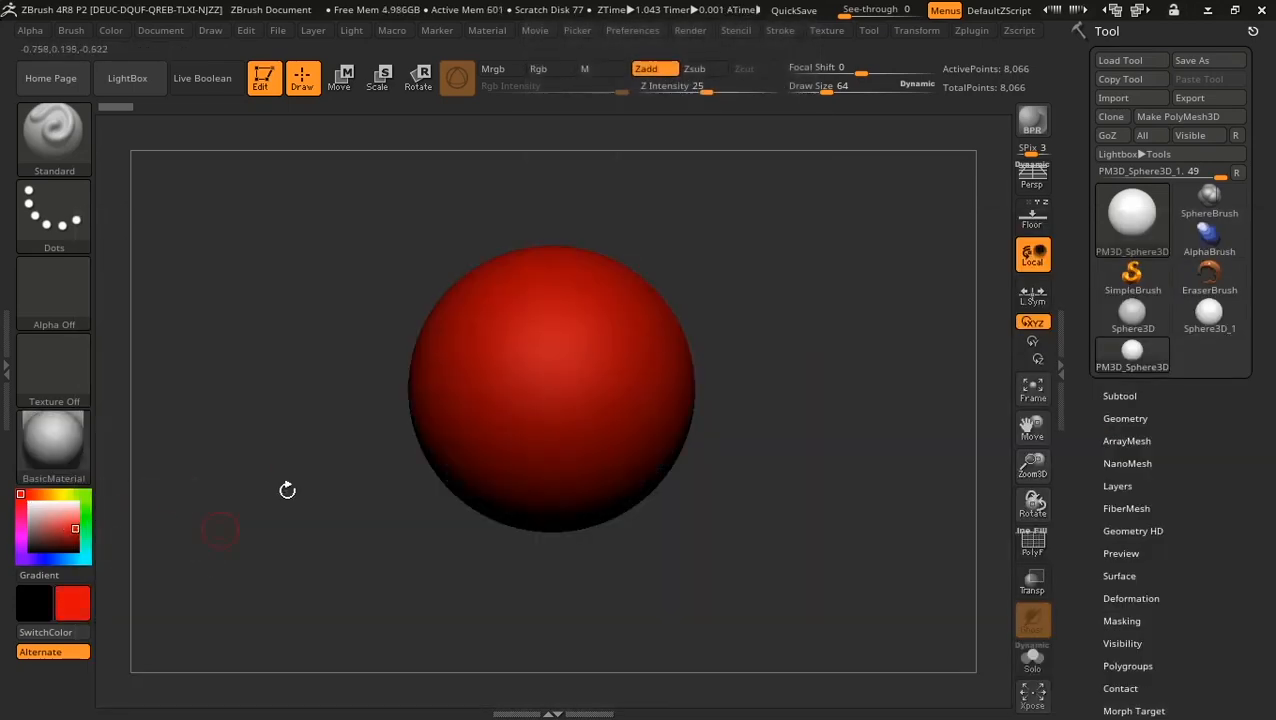
{"action": "left_click", "coordinate": [86, 494]}
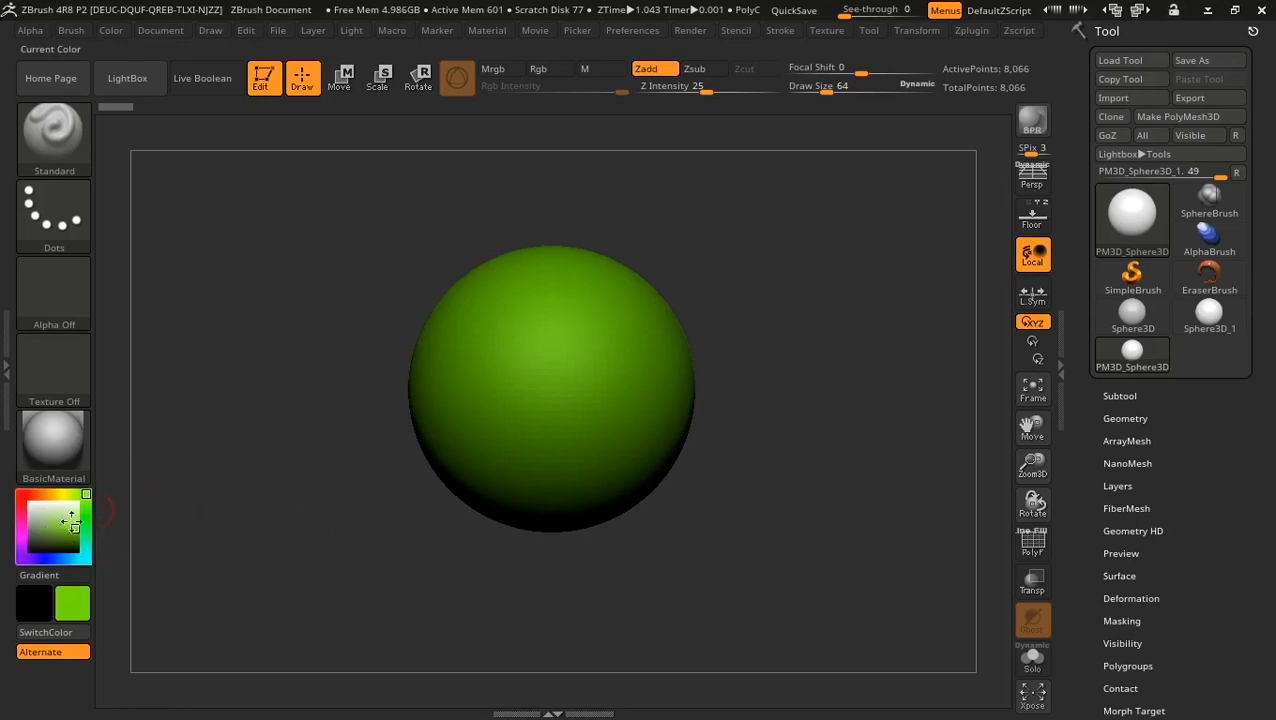
{"action": "left_click", "coordinate": [40, 503]}
{"action": "left_click", "coordinate": [29, 502]}
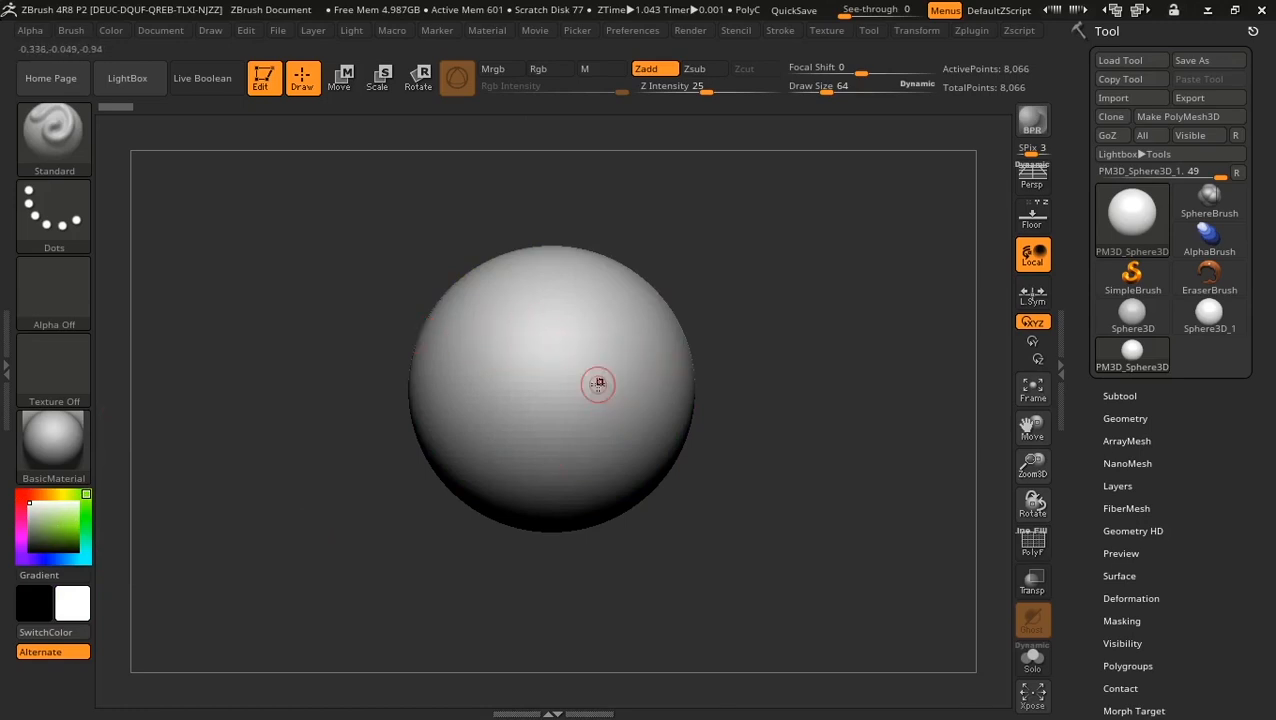
Step: Expand the Tool palette's Subtool list to reveal the single PM3D_Sphere3D_1 subtool
{"action": "left_click", "coordinate": [1118, 396]}
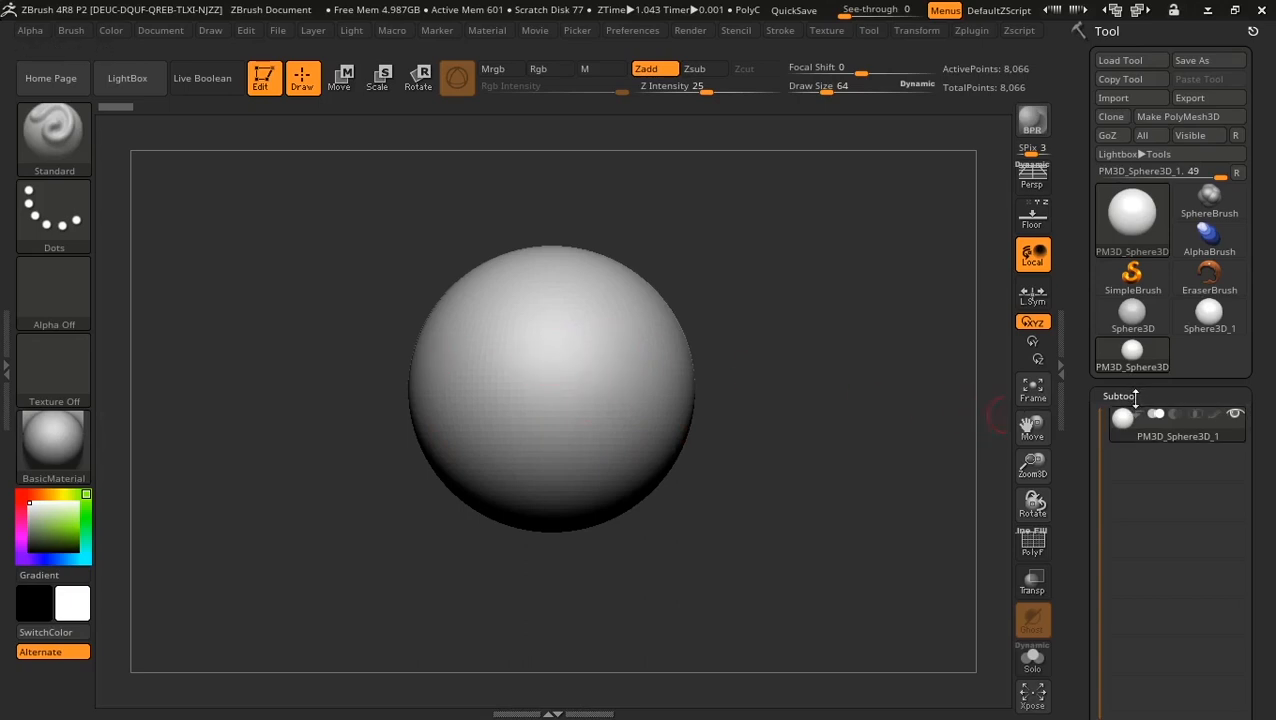
{"action": "mouse_move", "coordinate": [1213, 415]}
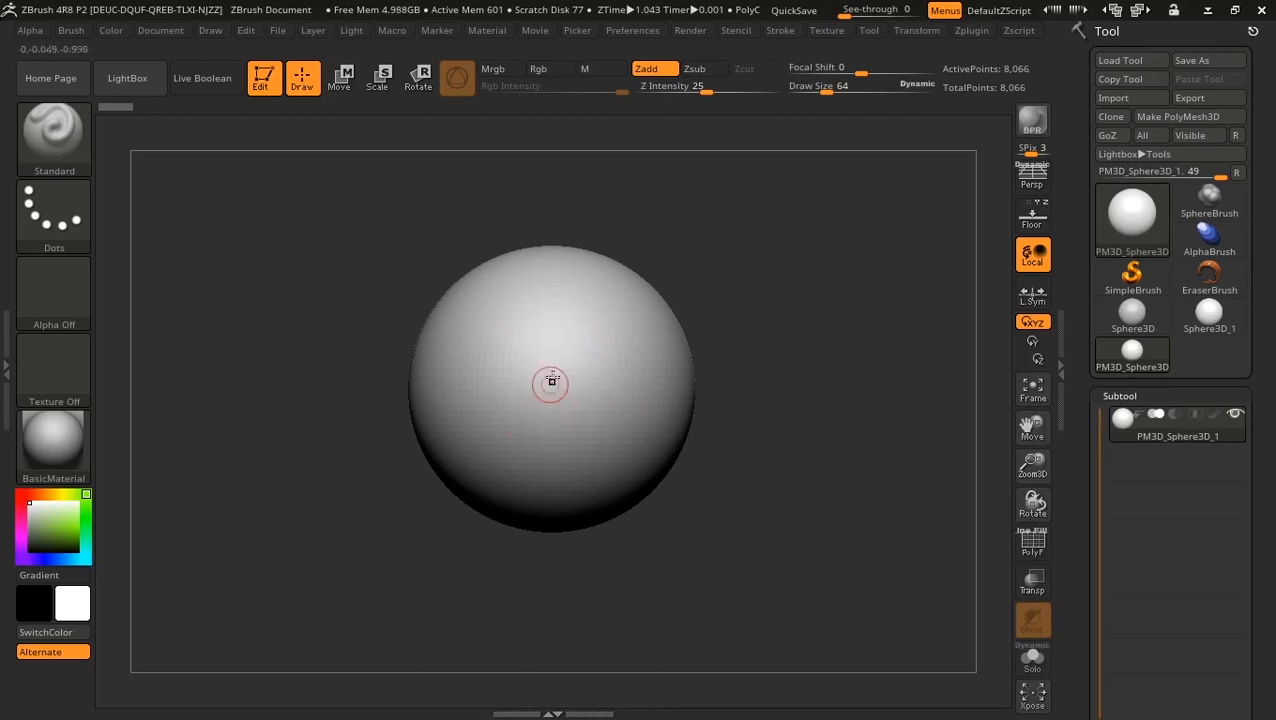
Step: Try the Chrome BlueTint, Gold and ReflectYellow materials, then return to BasicMaterial
{"action": "left_click", "coordinate": [56, 445]}
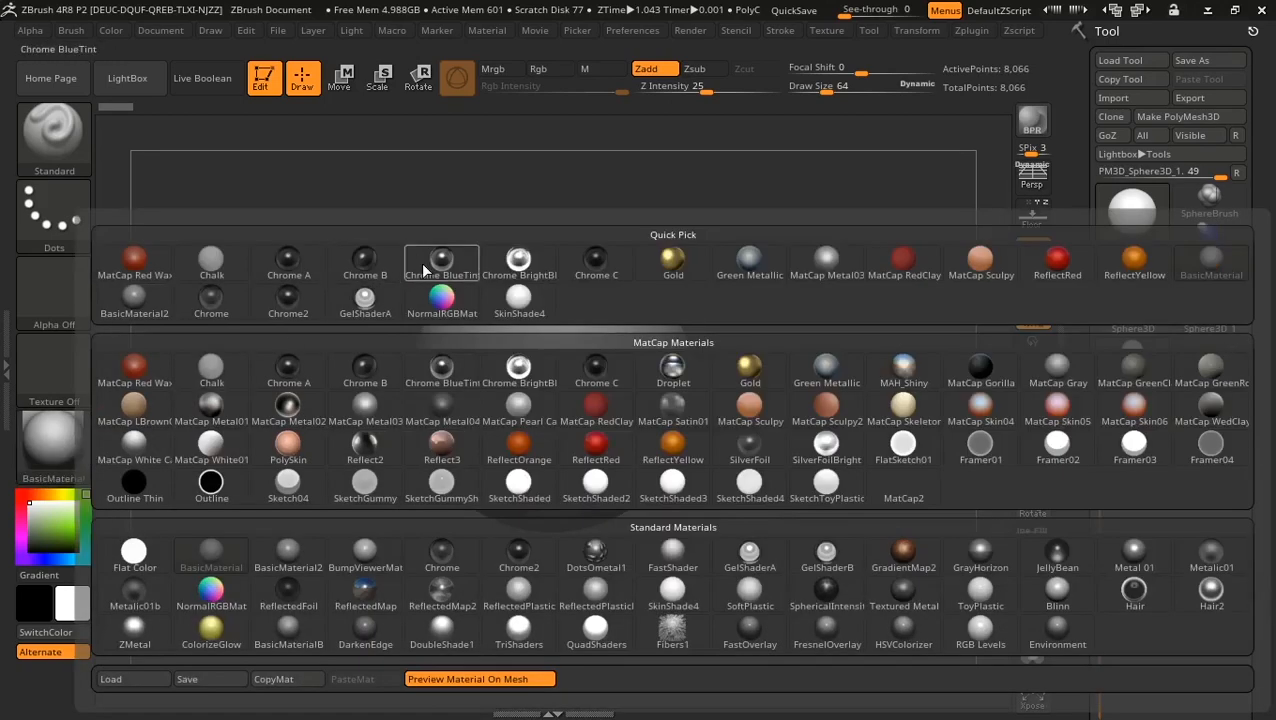
{"action": "left_click", "coordinate": [420, 262]}
{"action": "left_click", "coordinate": [42, 455]}
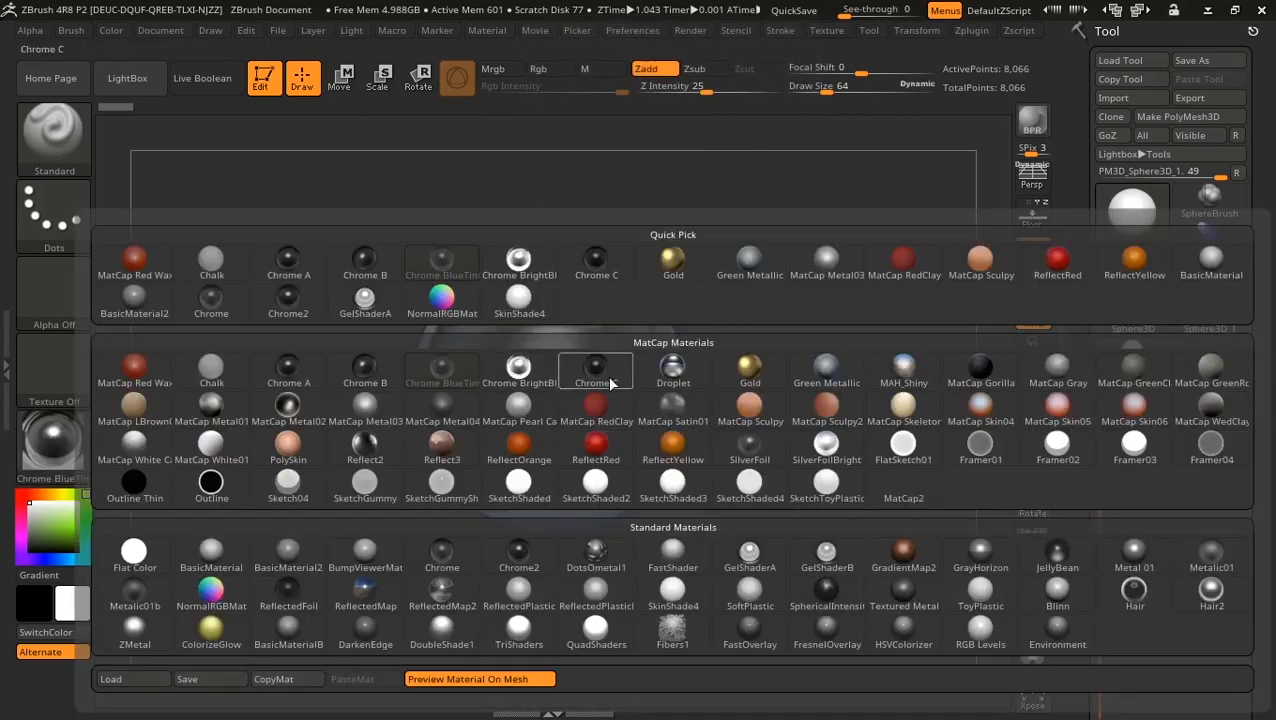
{"action": "left_click", "coordinate": [750, 369]}
{"action": "left_click", "coordinate": [54, 445]}
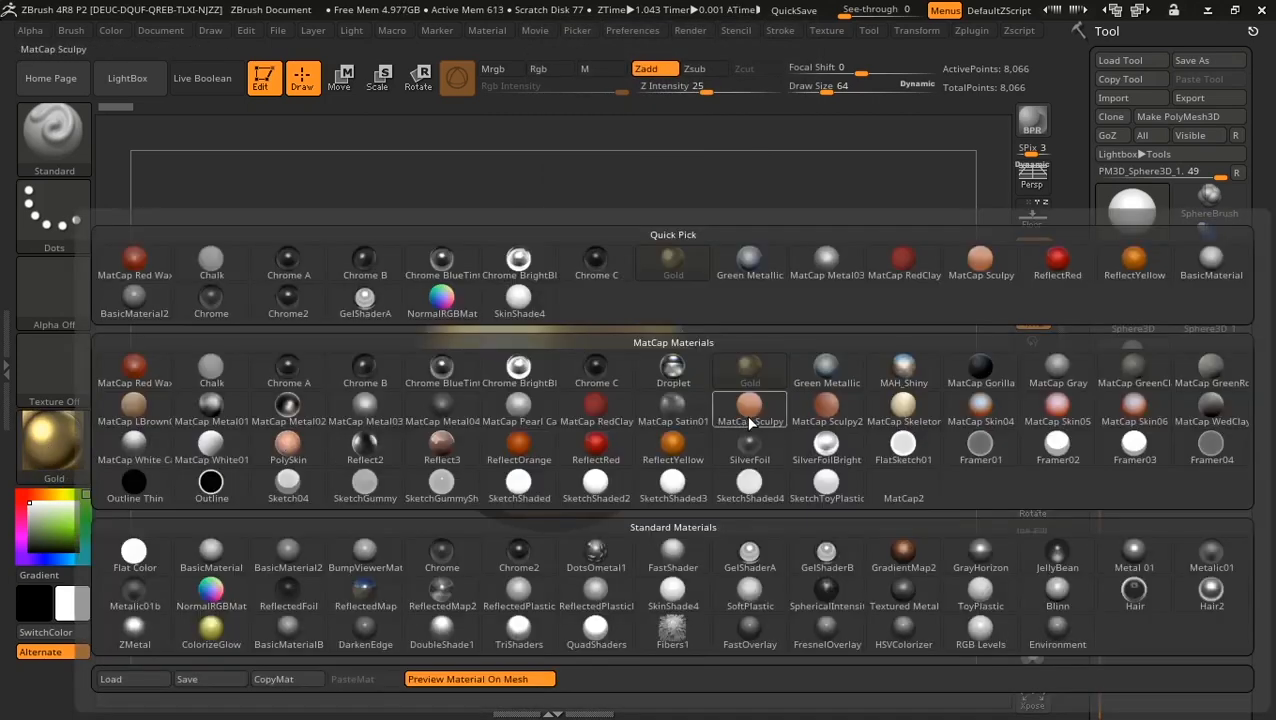
{"action": "left_click", "coordinate": [748, 440]}
{"action": "left_click", "coordinate": [60, 450]}
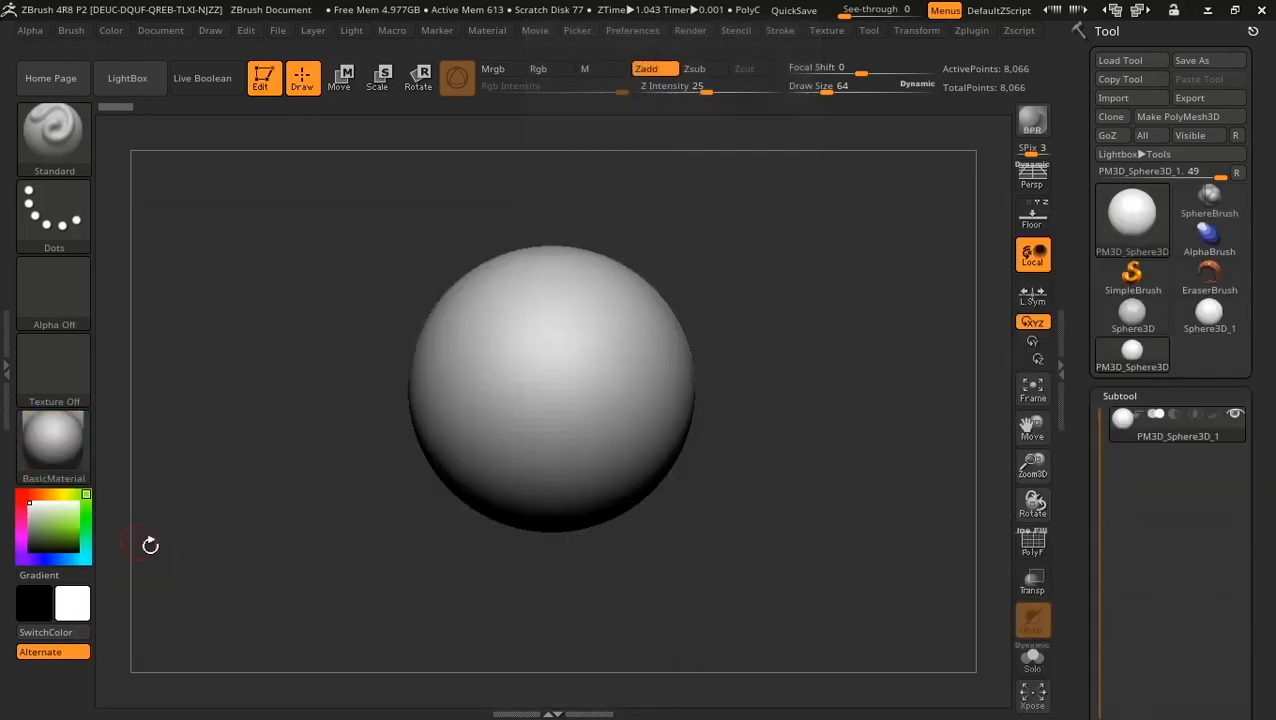
{"action": "left_click", "coordinate": [211, 552]}
Step: Test reds and blues in the picker, ending on deep blue (R 0, G 113, B 204)
{"action": "left_click", "coordinate": [22, 495]}
{"action": "left_click", "coordinate": [76, 526]}
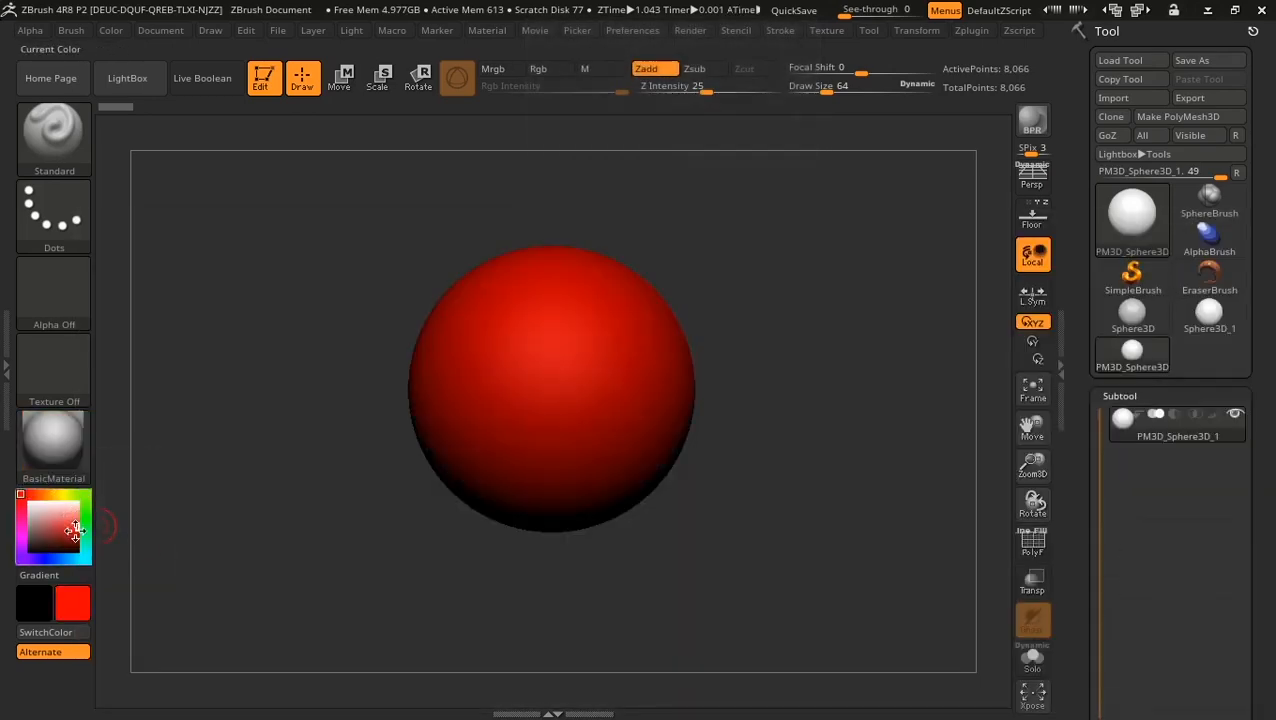
{"action": "left_click", "coordinate": [75, 533]}
{"action": "left_click", "coordinate": [49, 558]}
{"action": "left_click", "coordinate": [64, 559]}
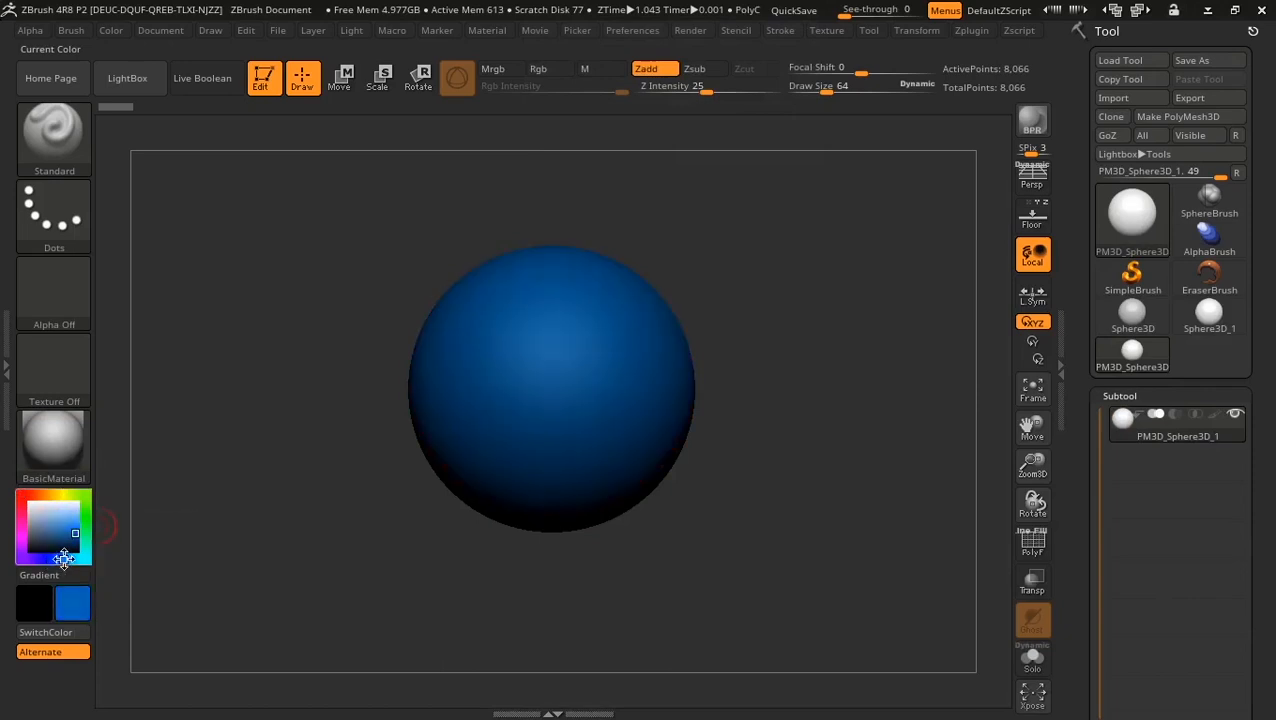
{"action": "left_click", "coordinate": [56, 516]}
{"action": "left_click", "coordinate": [76, 515]}
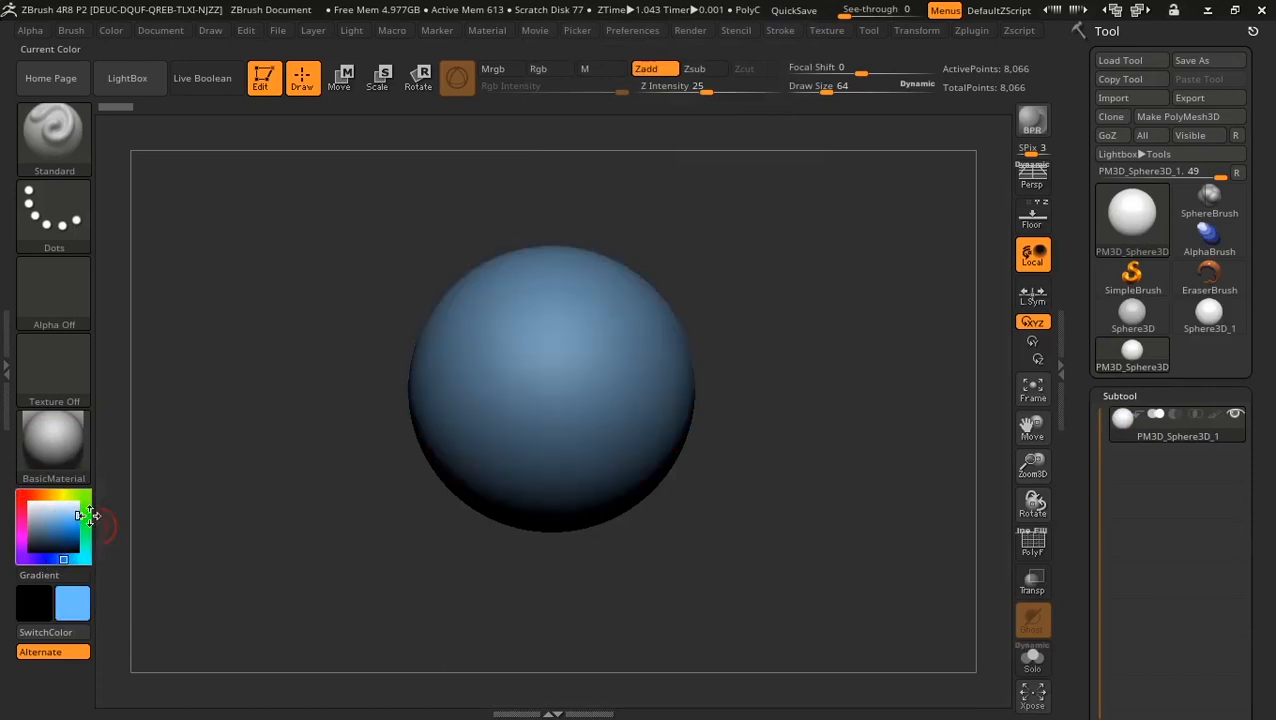
{"action": "left_click", "coordinate": [82, 500]}
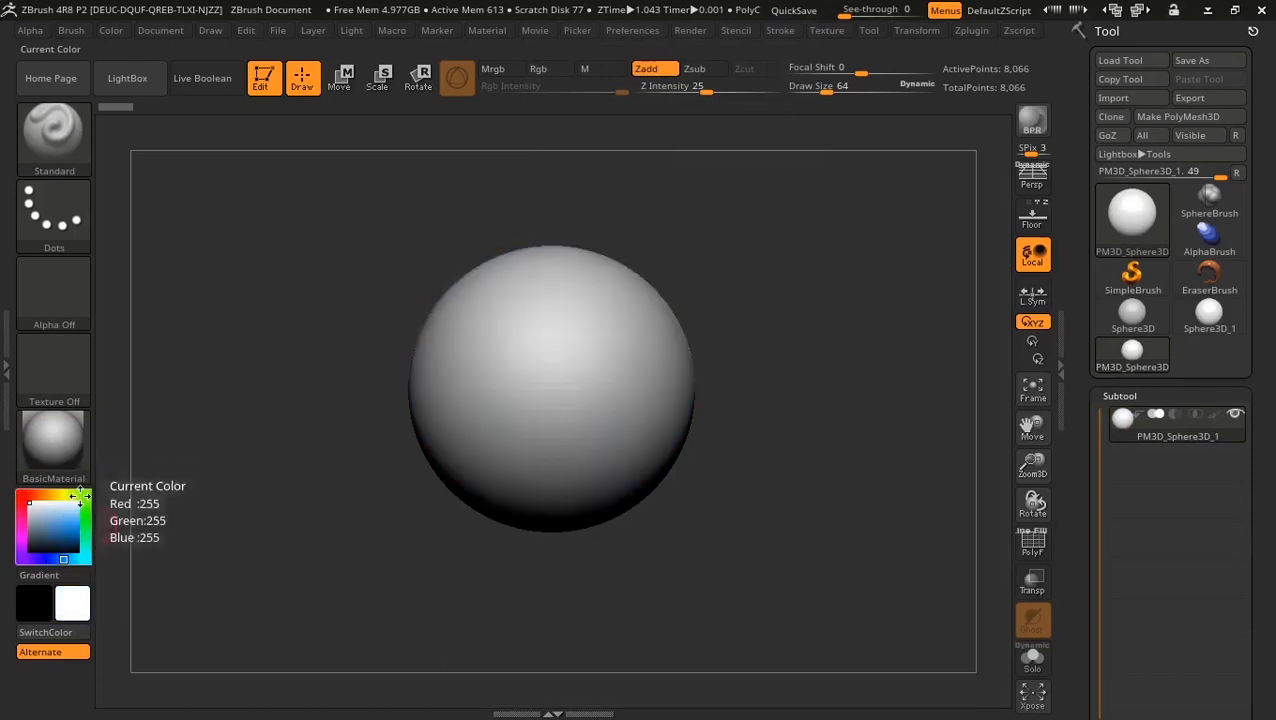
{"action": "left_click_drag", "start_coordinate": [82, 504], "coordinate": [82, 528]}
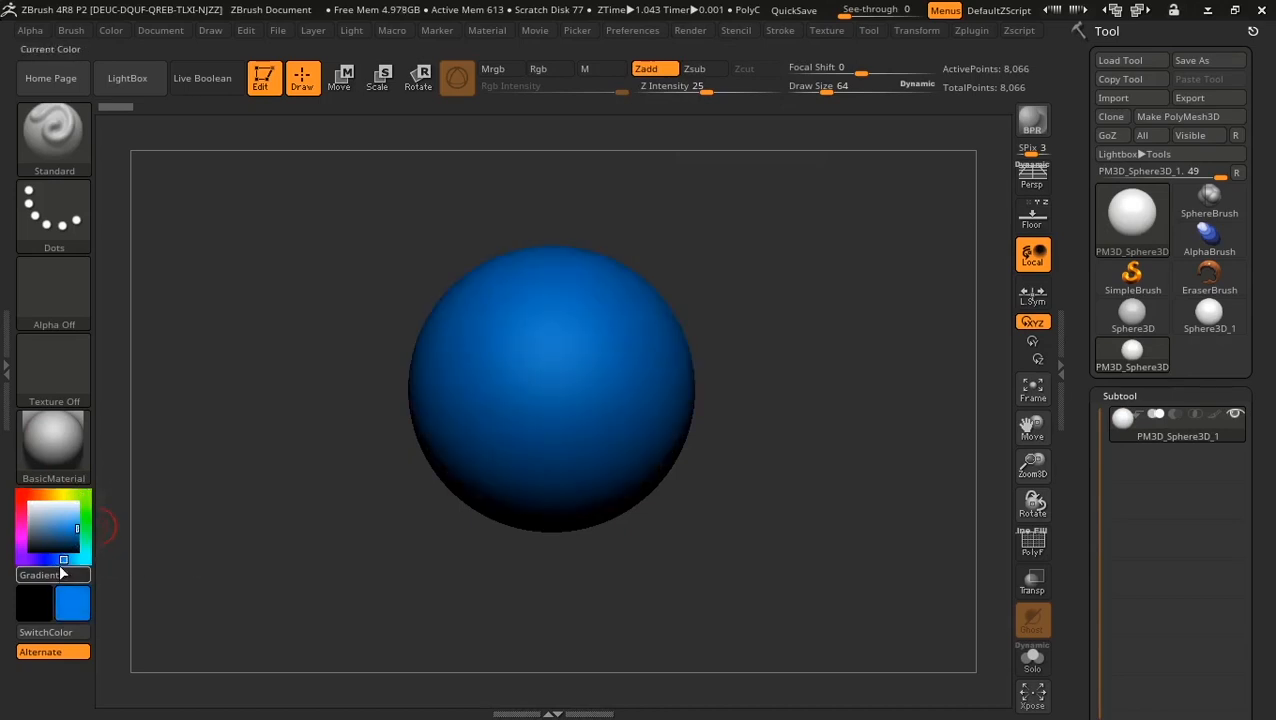
{"action": "left_click", "coordinate": [58, 560]}
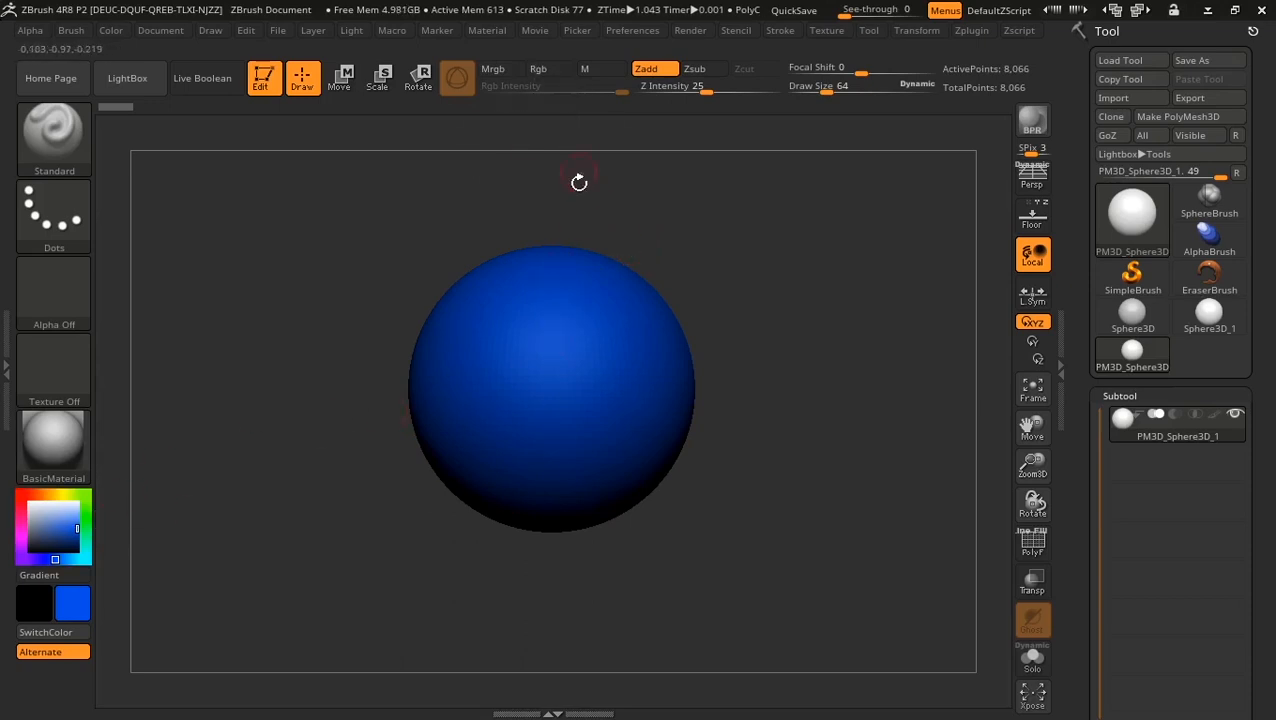
Step: Turn on Rgb painting and fill the whole sphere with the blue colour
{"action": "left_click", "coordinate": [548, 70]}
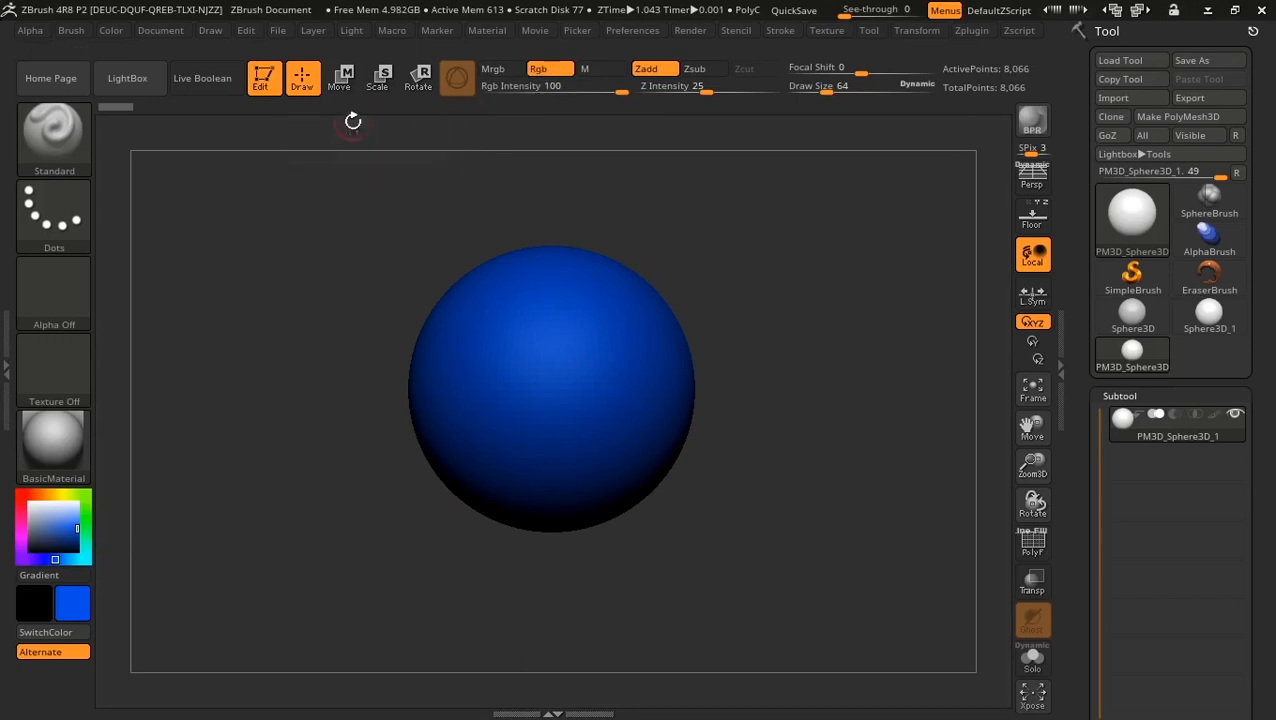
{"action": "left_click", "coordinate": [111, 32]}
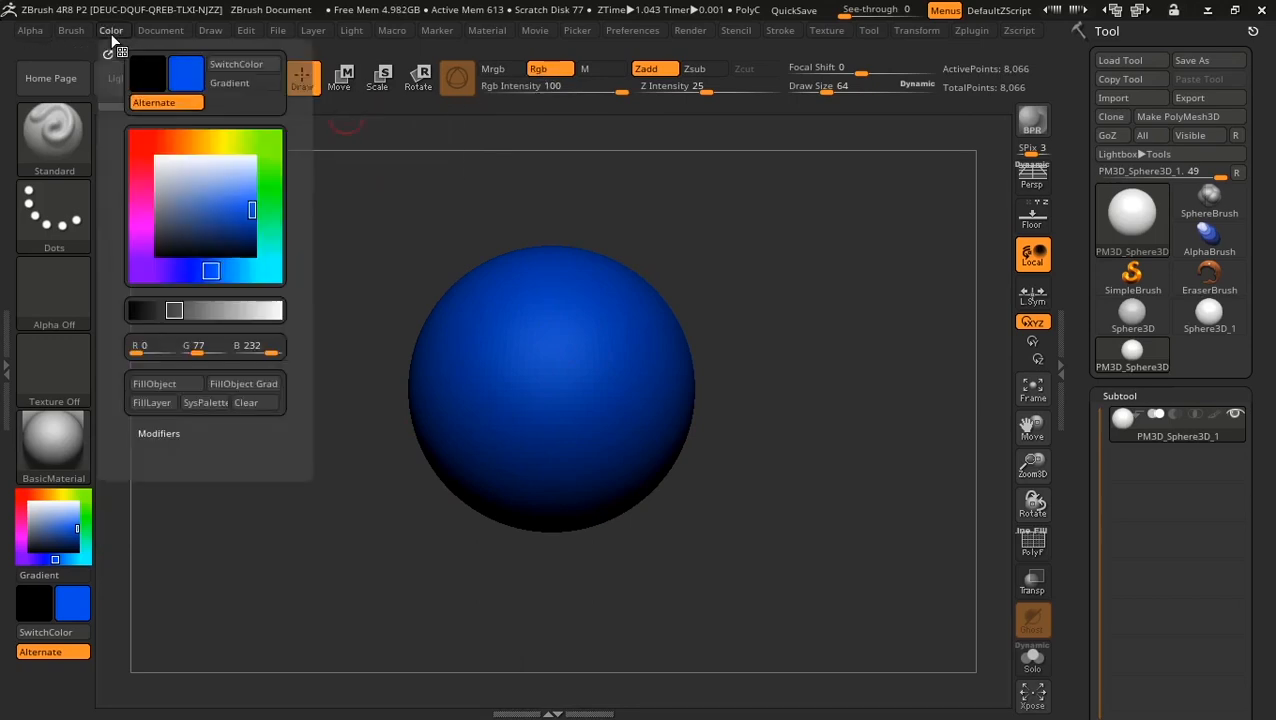
{"action": "left_click", "coordinate": [167, 383]}
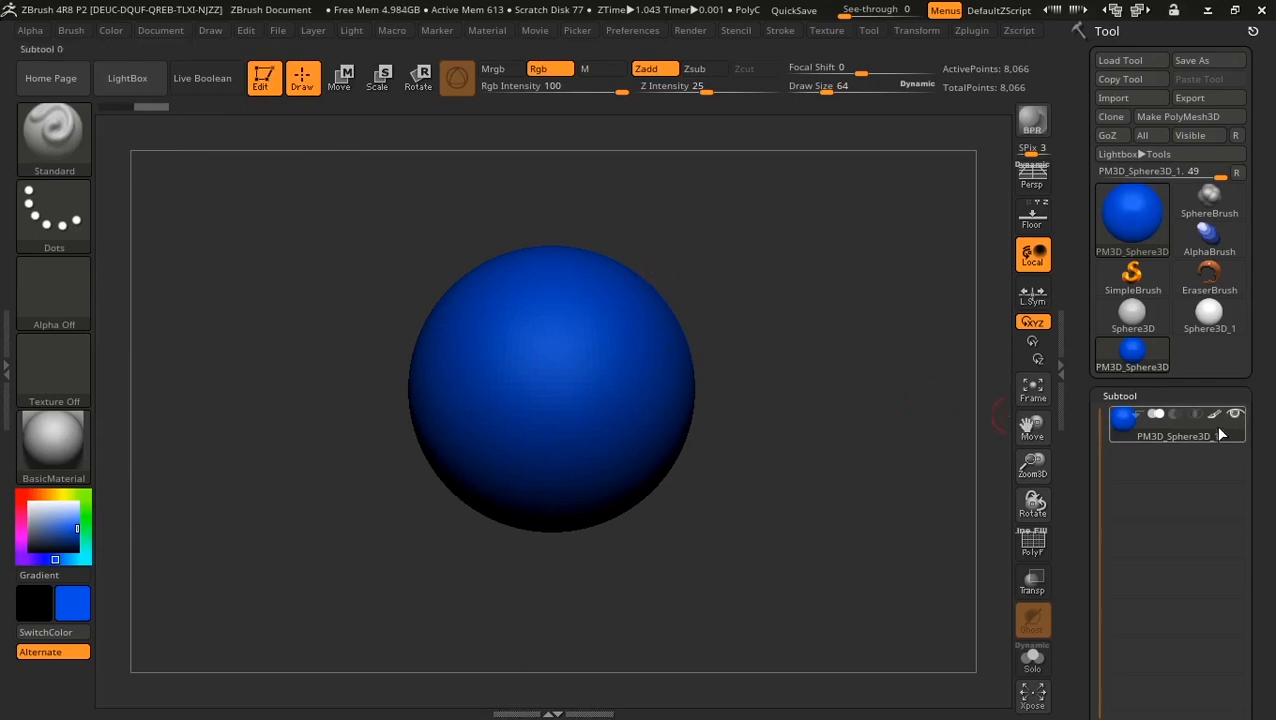
{"action": "mouse_move", "coordinate": [1216, 420]}
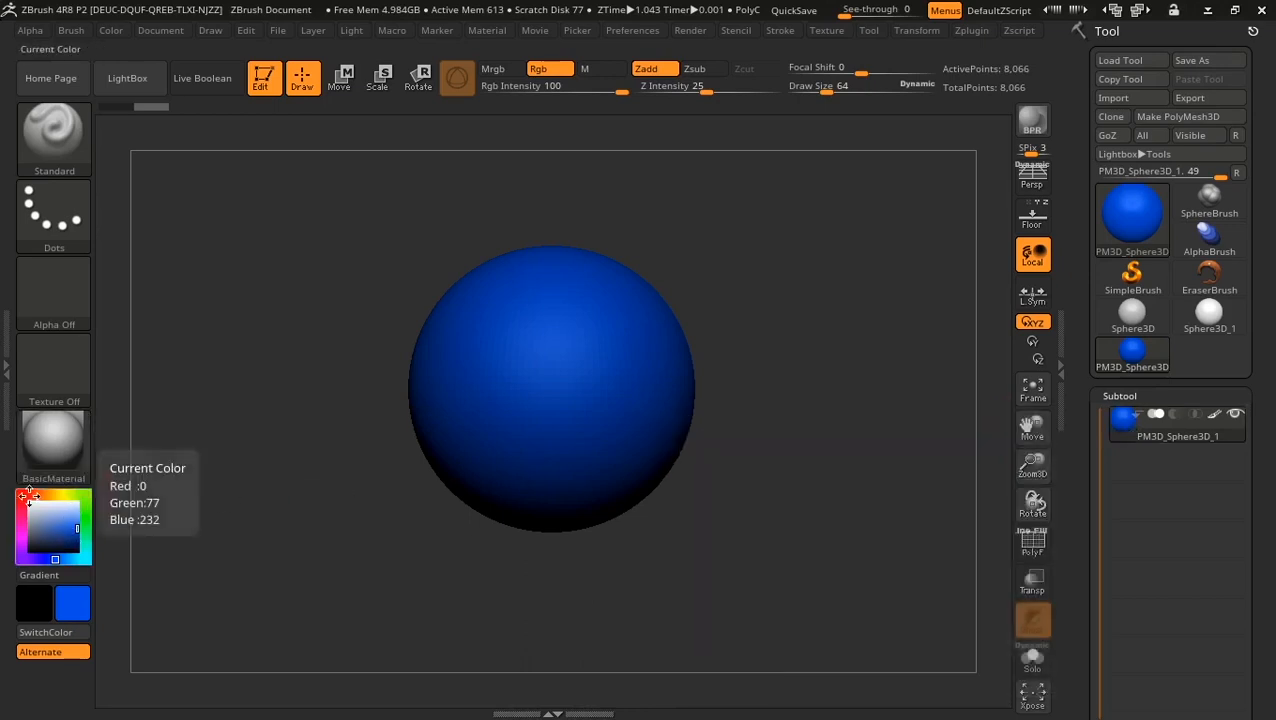
Step: Try red, then set a saturated lime green as the current paint colour
{"action": "left_click", "coordinate": [21, 494]}
{"action": "left_click_drag", "start_coordinate": [59, 522], "coordinate": [76, 518]}
{"action": "left_click", "coordinate": [74, 505]}
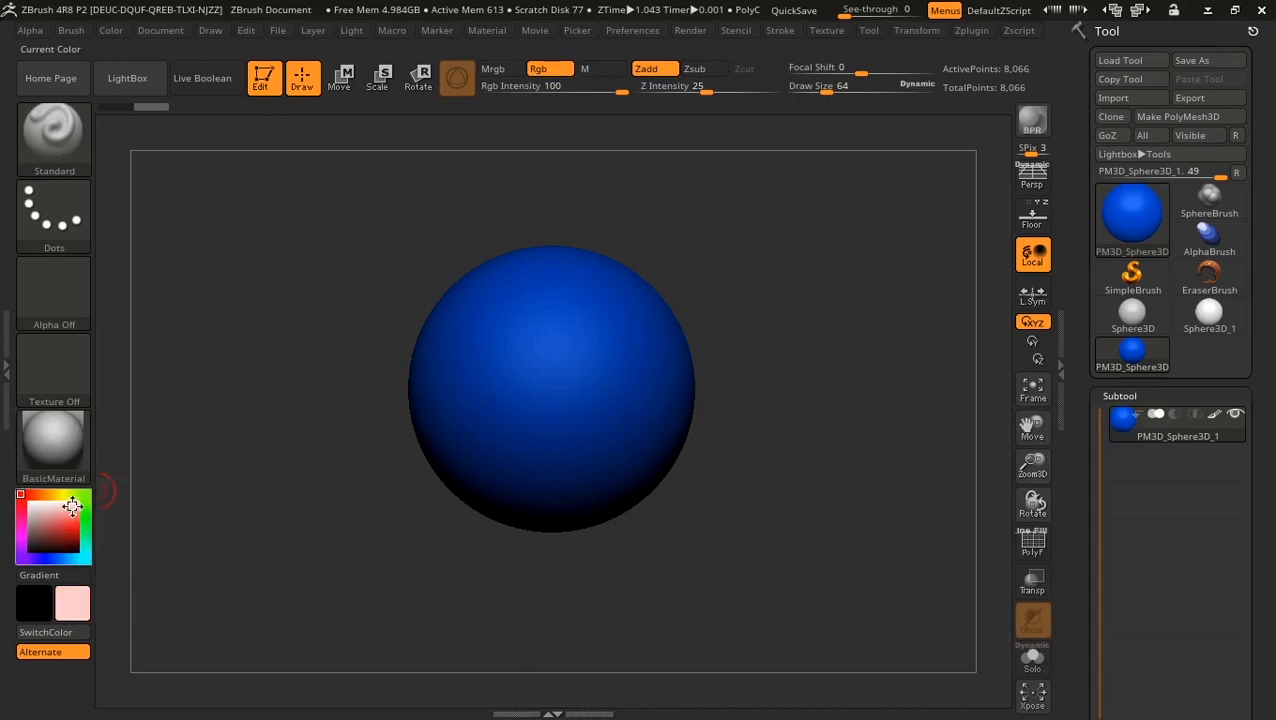
{"action": "left_click", "coordinate": [86, 494]}
{"action": "left_click", "coordinate": [76, 527]}
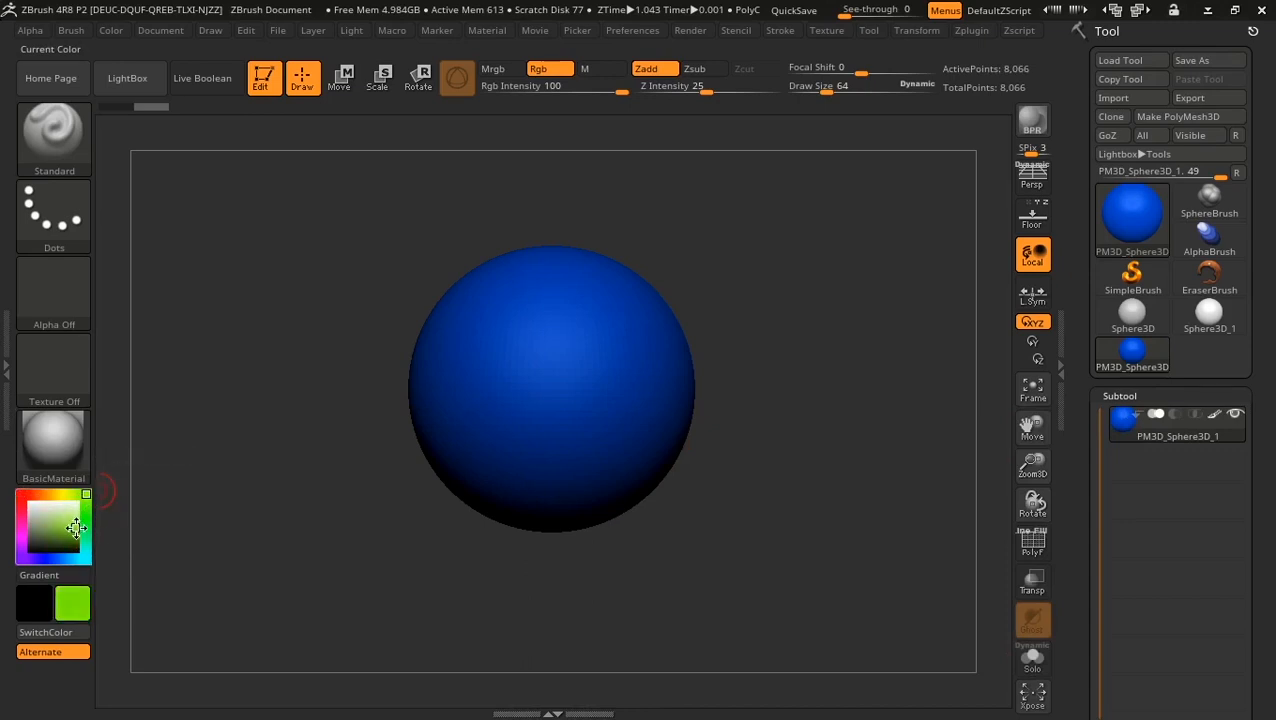
{"action": "mouse_move", "coordinate": [71, 421]}
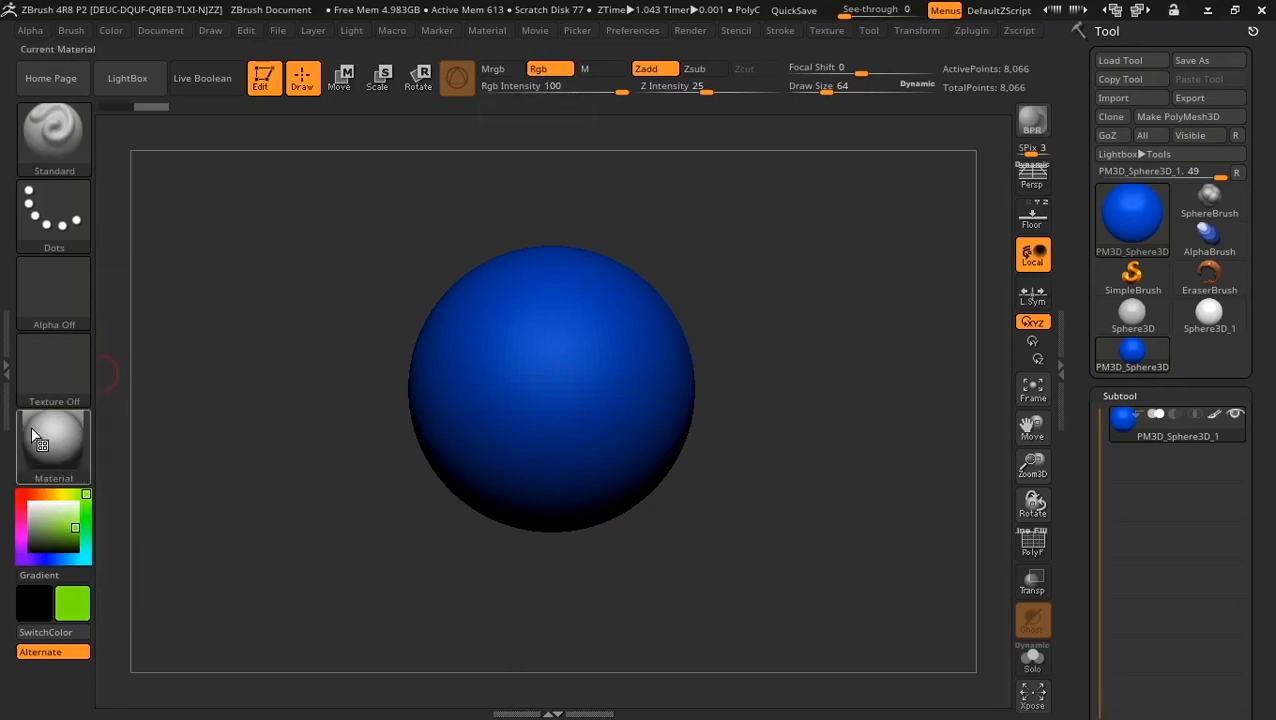
Step: Try Gold, PolySkin and ReflectYellow on the sphere, then apply Chrome A
{"action": "left_click", "coordinate": [35, 437]}
{"action": "mouse_move", "coordinate": [585, 372]}
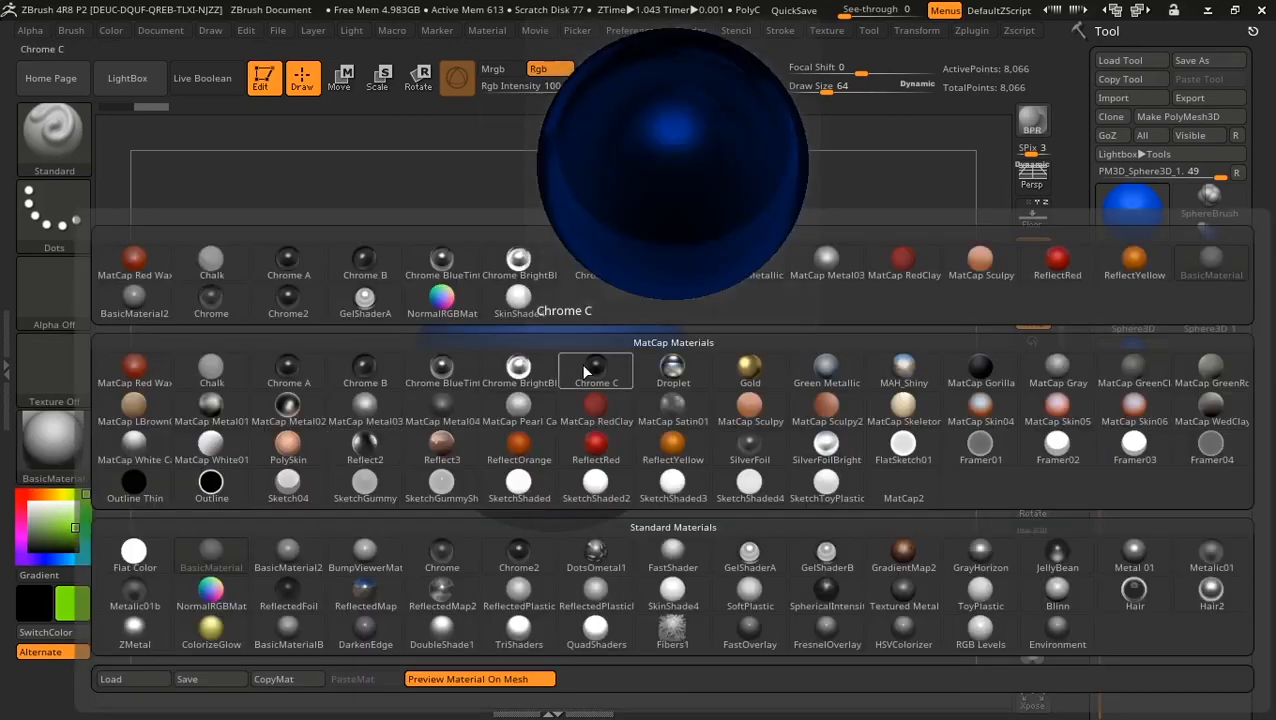
{"action": "left_click", "coordinate": [749, 369]}
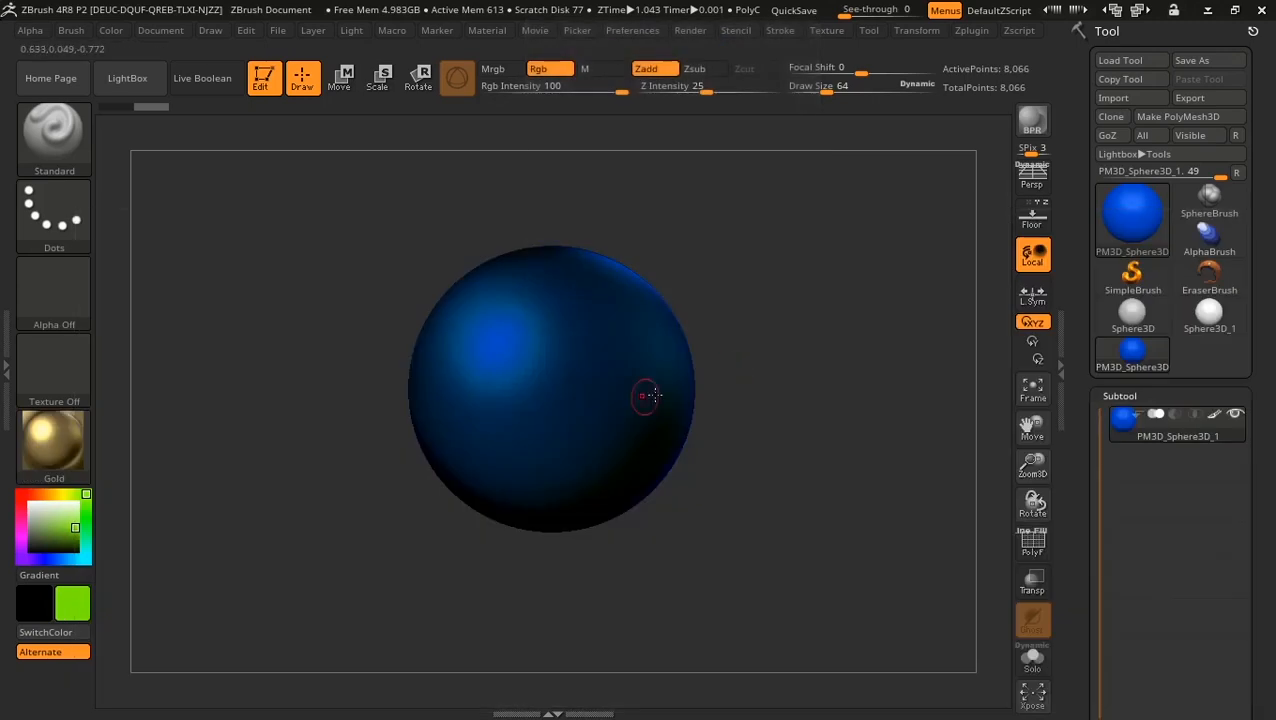
{"action": "left_click", "coordinate": [46, 441]}
{"action": "left_click", "coordinate": [287, 447]}
{"action": "left_click", "coordinate": [50, 440]}
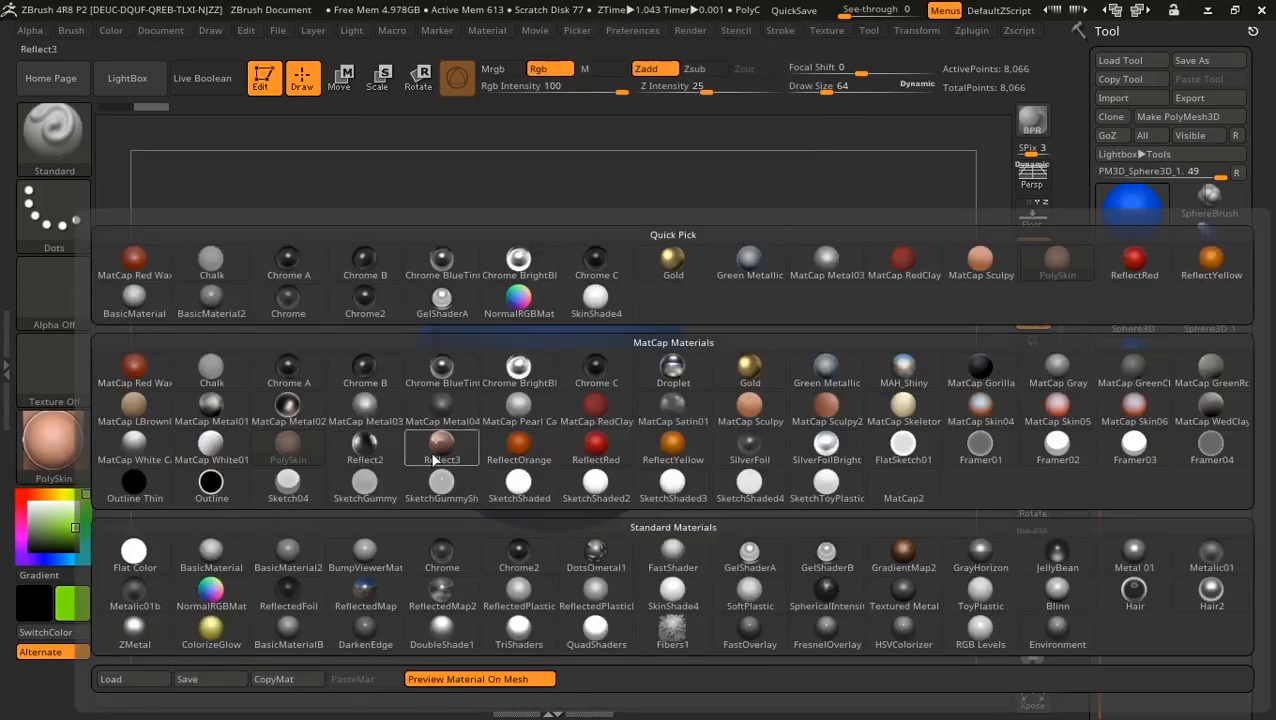
{"action": "left_click", "coordinate": [673, 445]}
{"action": "left_click", "coordinate": [72, 447]}
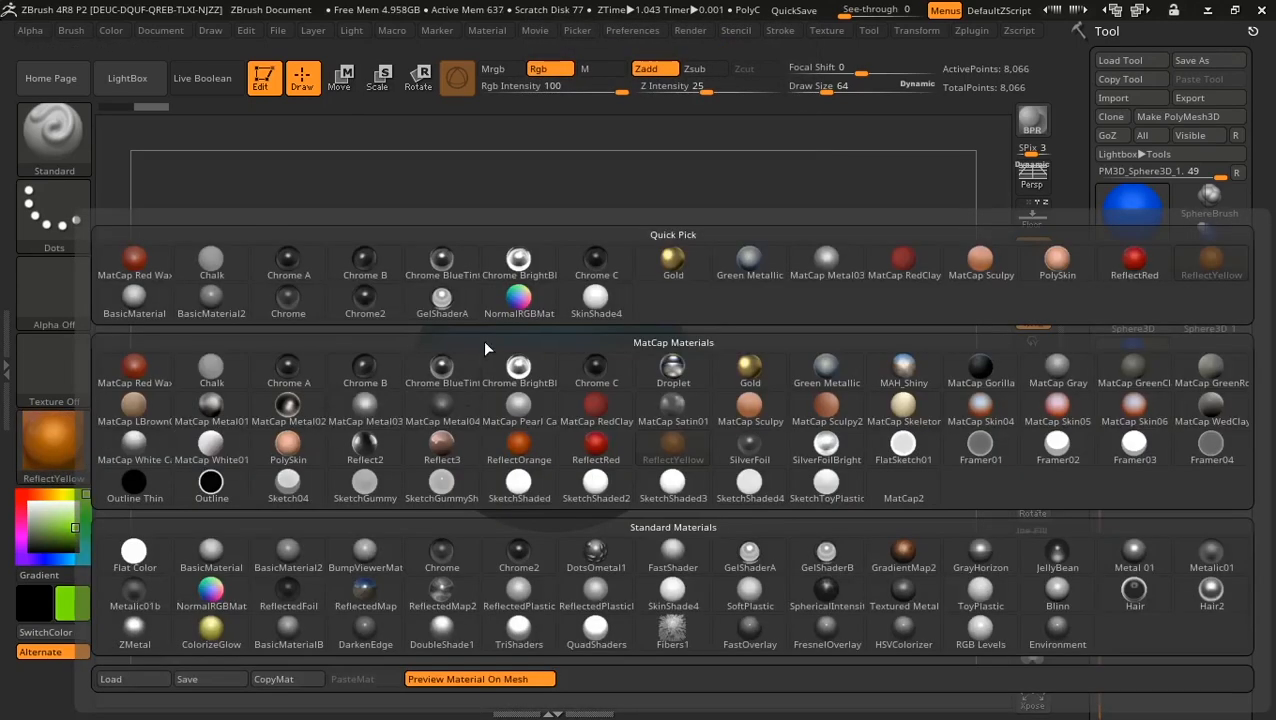
{"action": "left_click", "coordinate": [288, 370]}
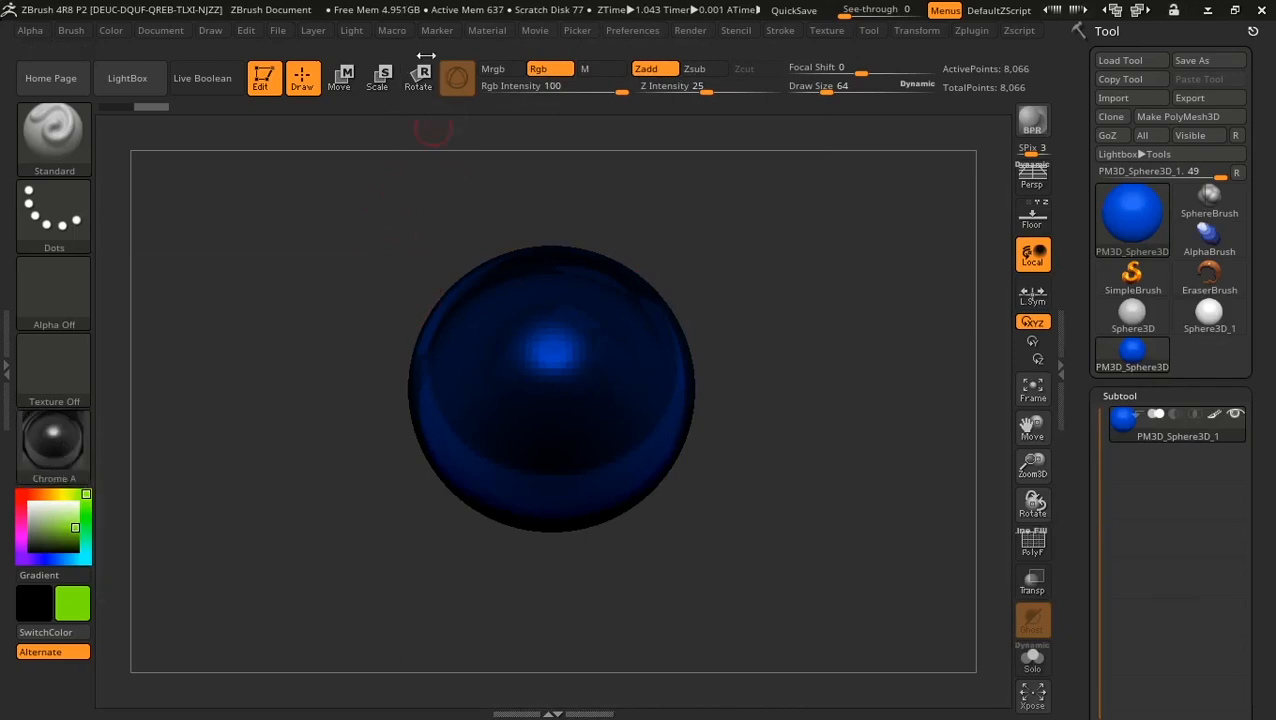
Step: Bake Chrome A into the sphere using M-only painting and Color > FillObject
{"action": "left_click", "coordinate": [595, 69]}
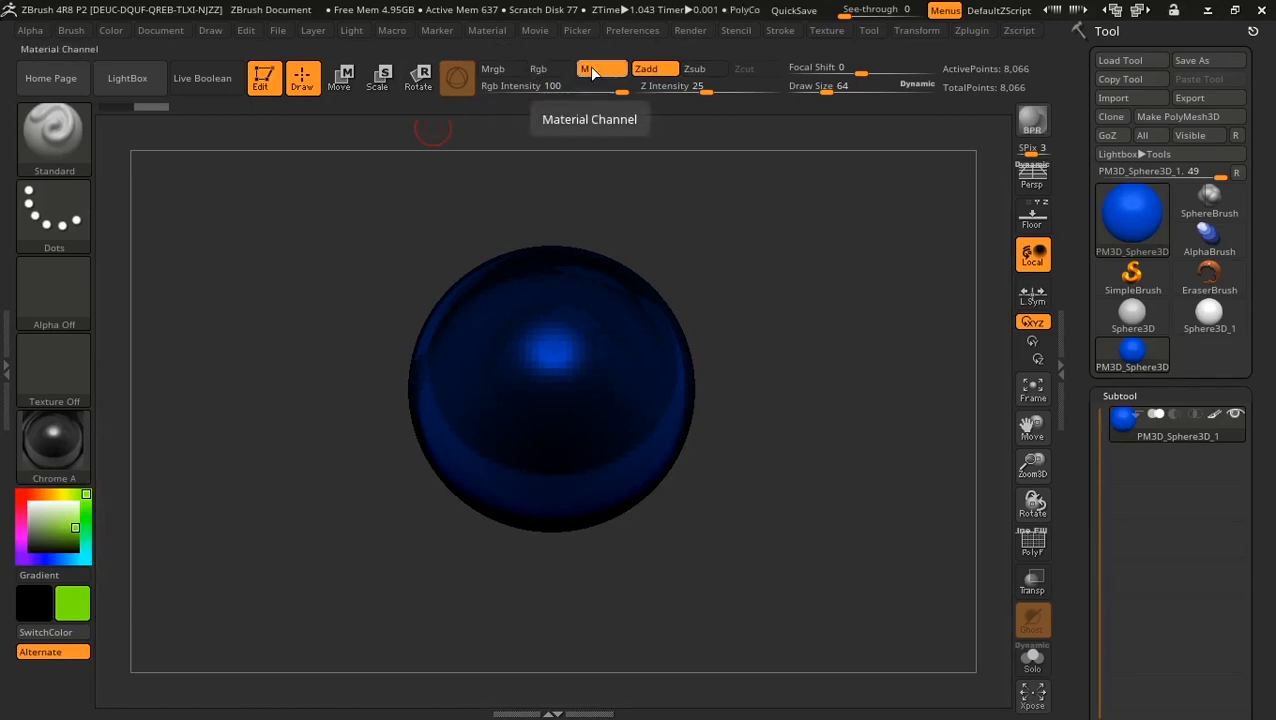
{"action": "left_click", "coordinate": [110, 30]}
{"action": "left_click", "coordinate": [150, 384]}
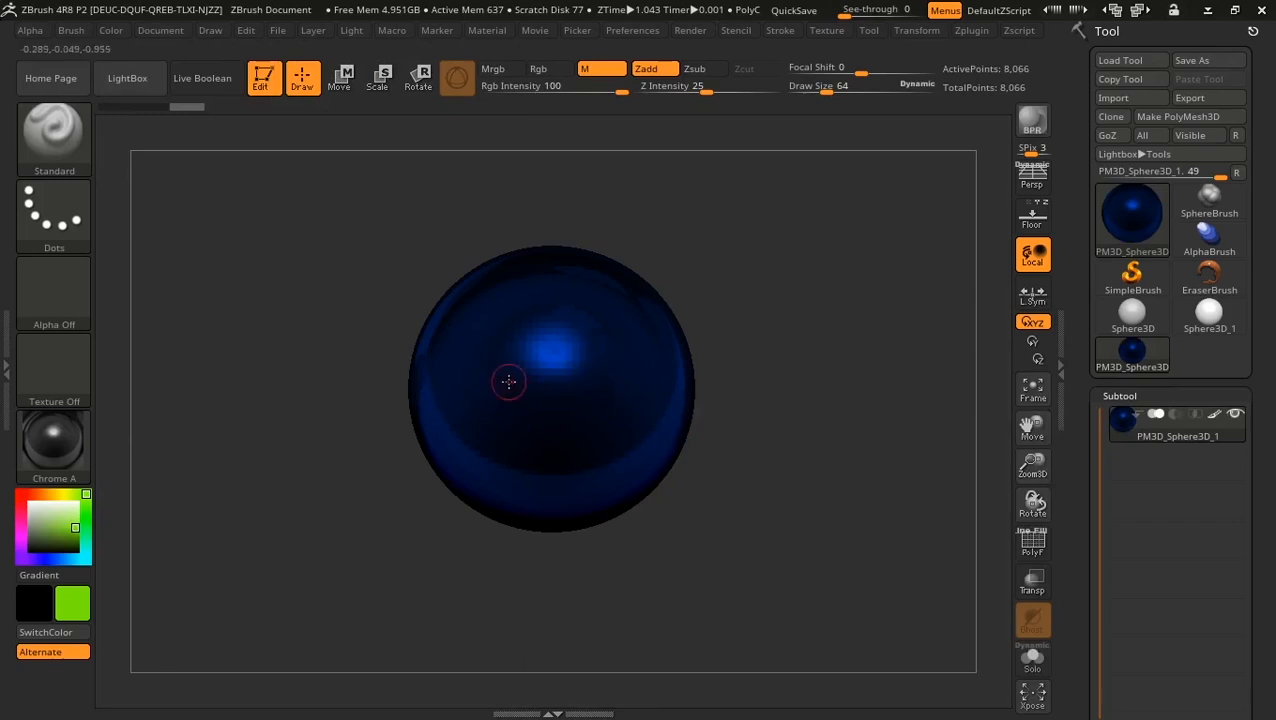
Step: Try MatCap Red Wax and PolySkin, then switch to MatCap Pearl Cavity
{"action": "left_click", "coordinate": [45, 445]}
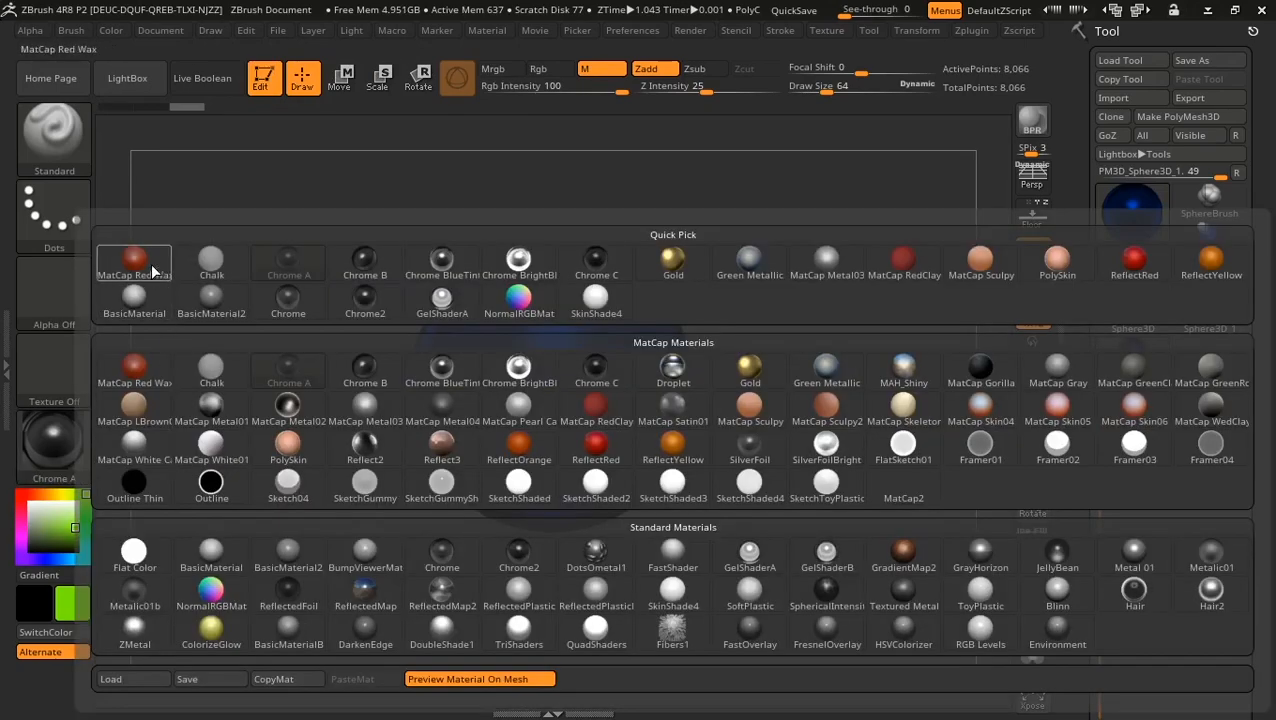
{"action": "left_click", "coordinate": [152, 268]}
{"action": "left_click", "coordinate": [50, 440]}
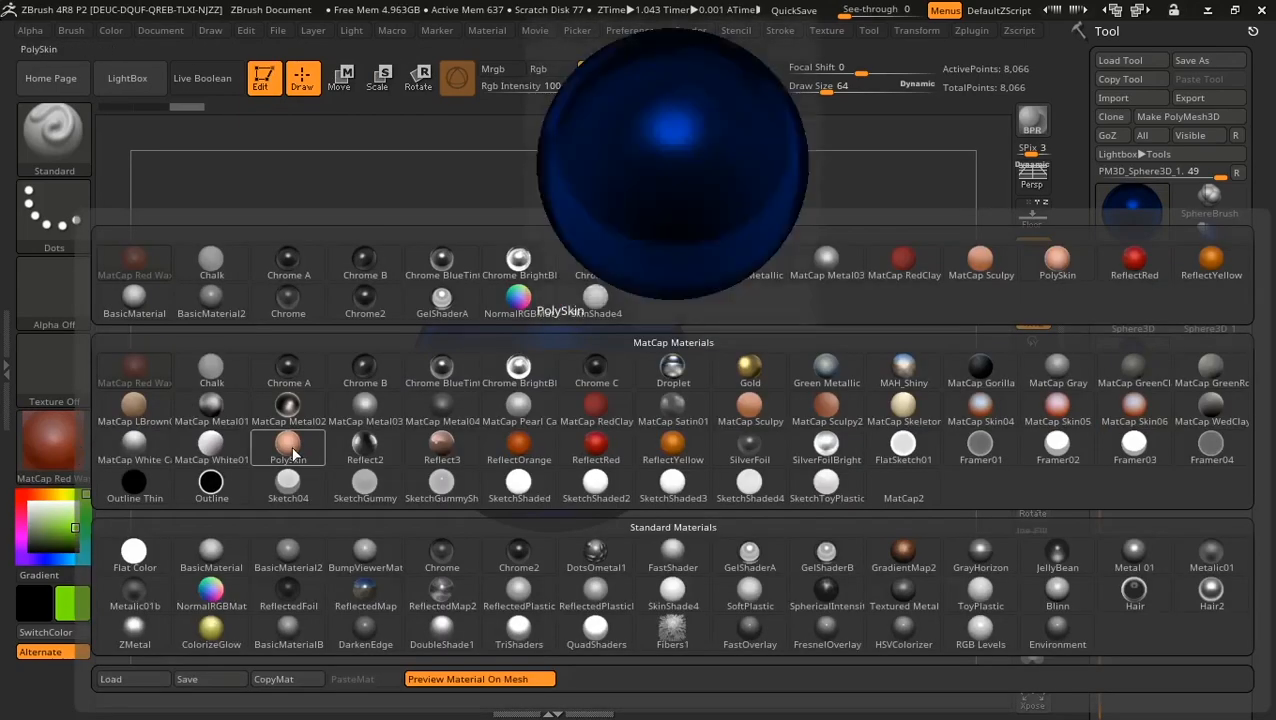
{"action": "left_click", "coordinate": [288, 445]}
{"action": "left_click", "coordinate": [50, 440]}
{"action": "left_click", "coordinate": [518, 408]}
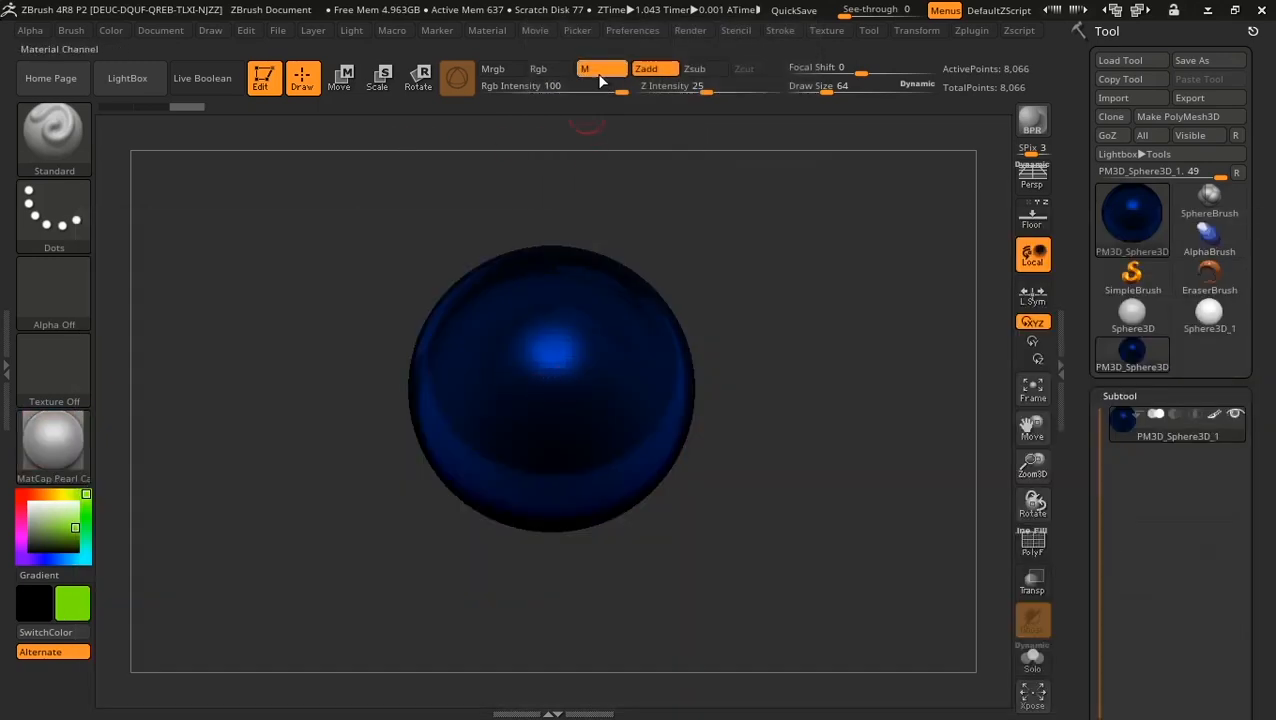
Step: Switch painting to Rgb, then to Mrgb so strokes apply colour and material
{"action": "left_click", "coordinate": [538, 68]}
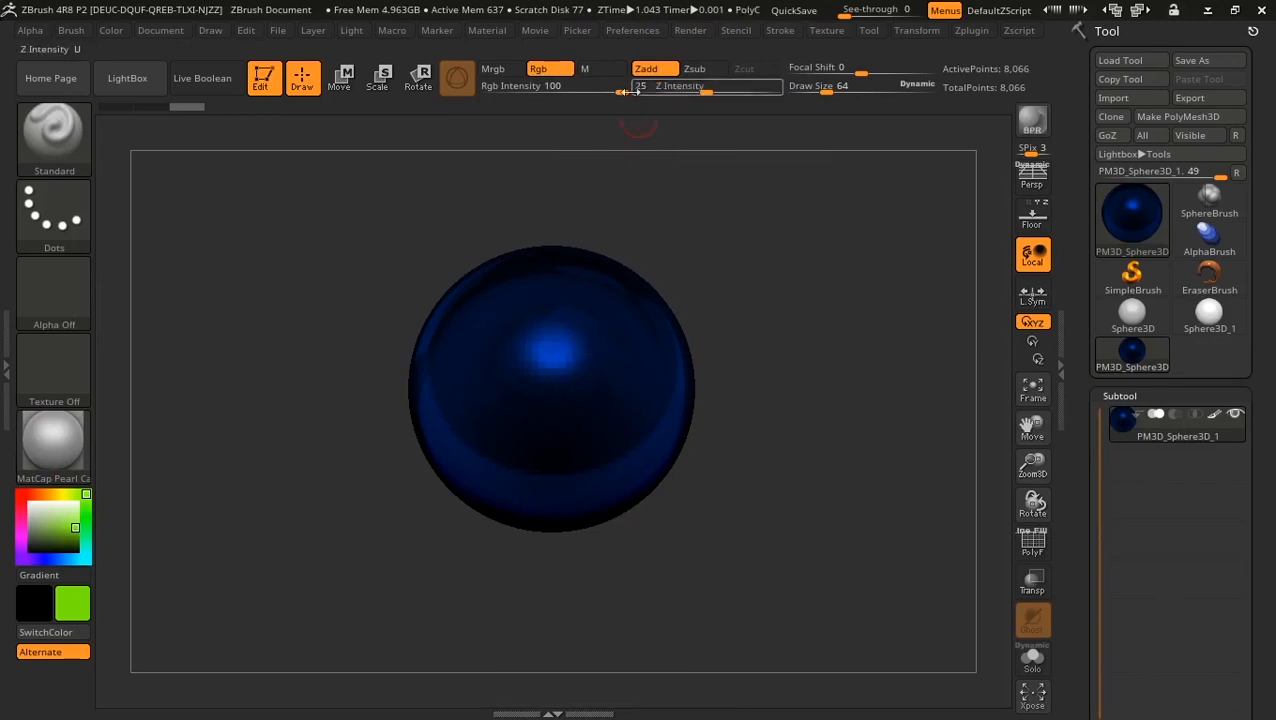
{"action": "left_click", "coordinate": [110, 31]}
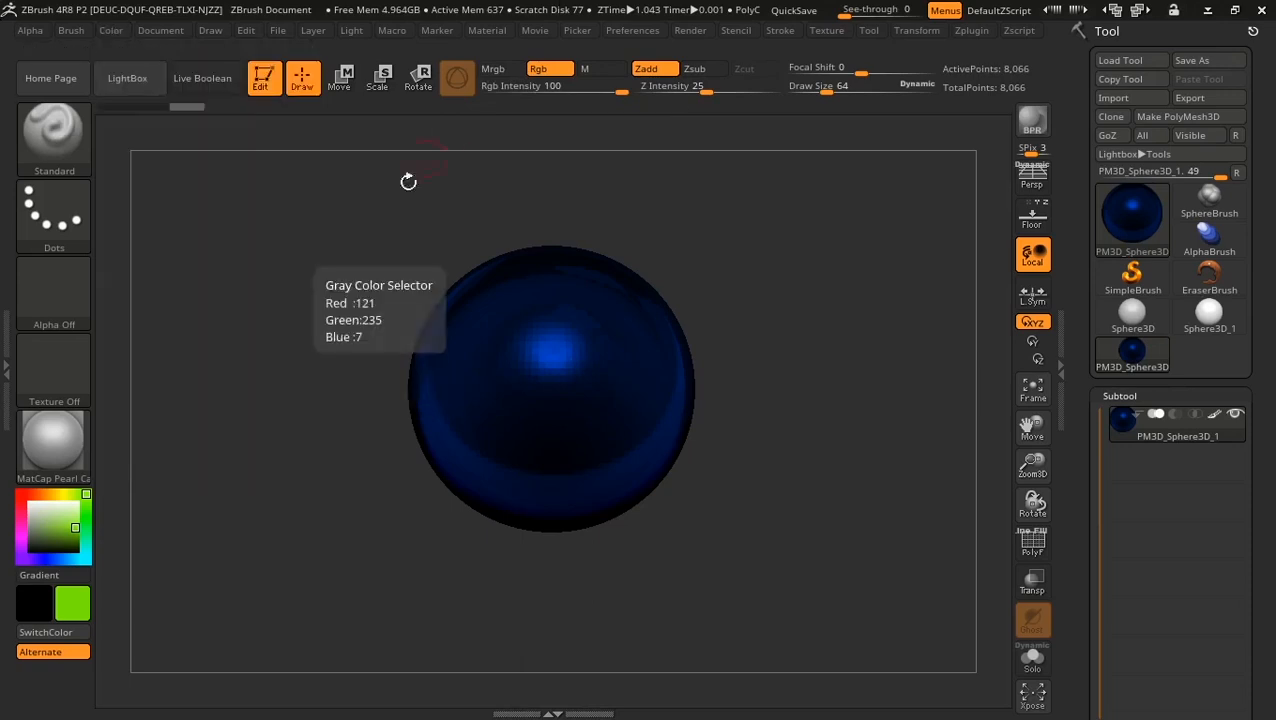
{"action": "left_click", "coordinate": [494, 70]}
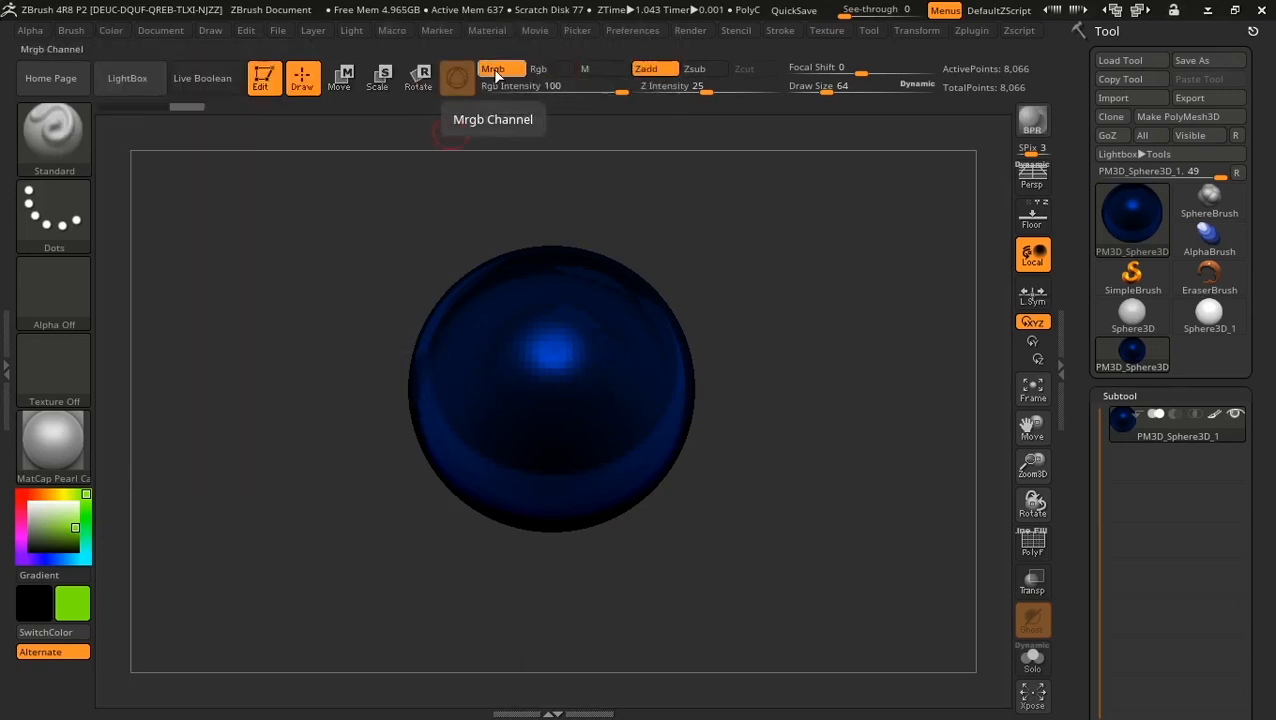
Step: Switch to BasicMaterial and fill the sphere with dark green (R 84, G 165, B 2)
{"action": "left_click", "coordinate": [54, 440]}
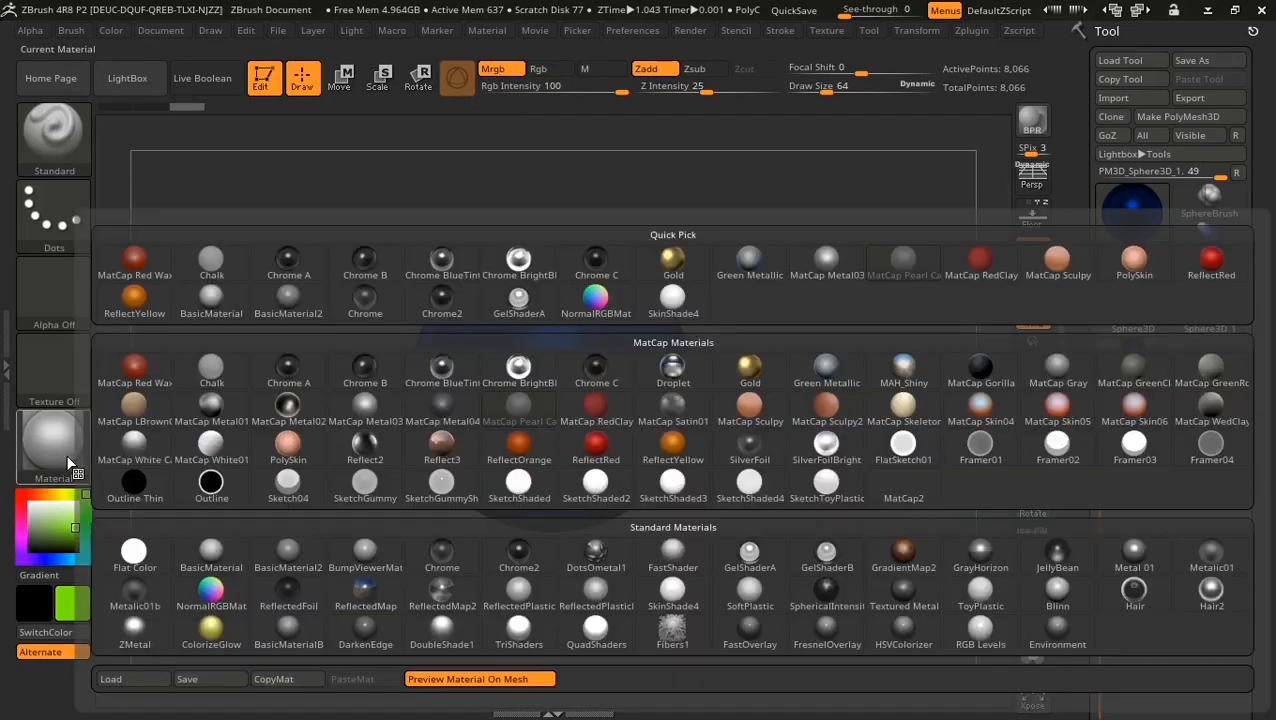
{"action": "left_click", "coordinate": [213, 561]}
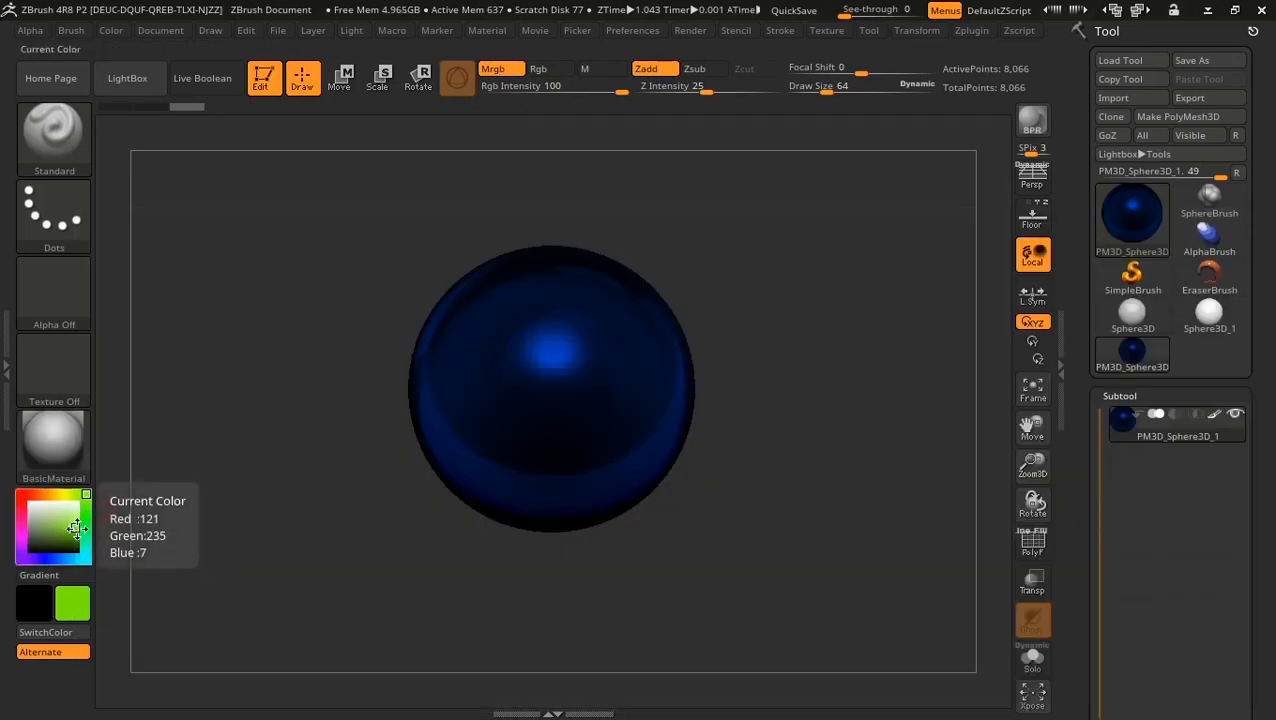
{"action": "left_click", "coordinate": [75, 535]}
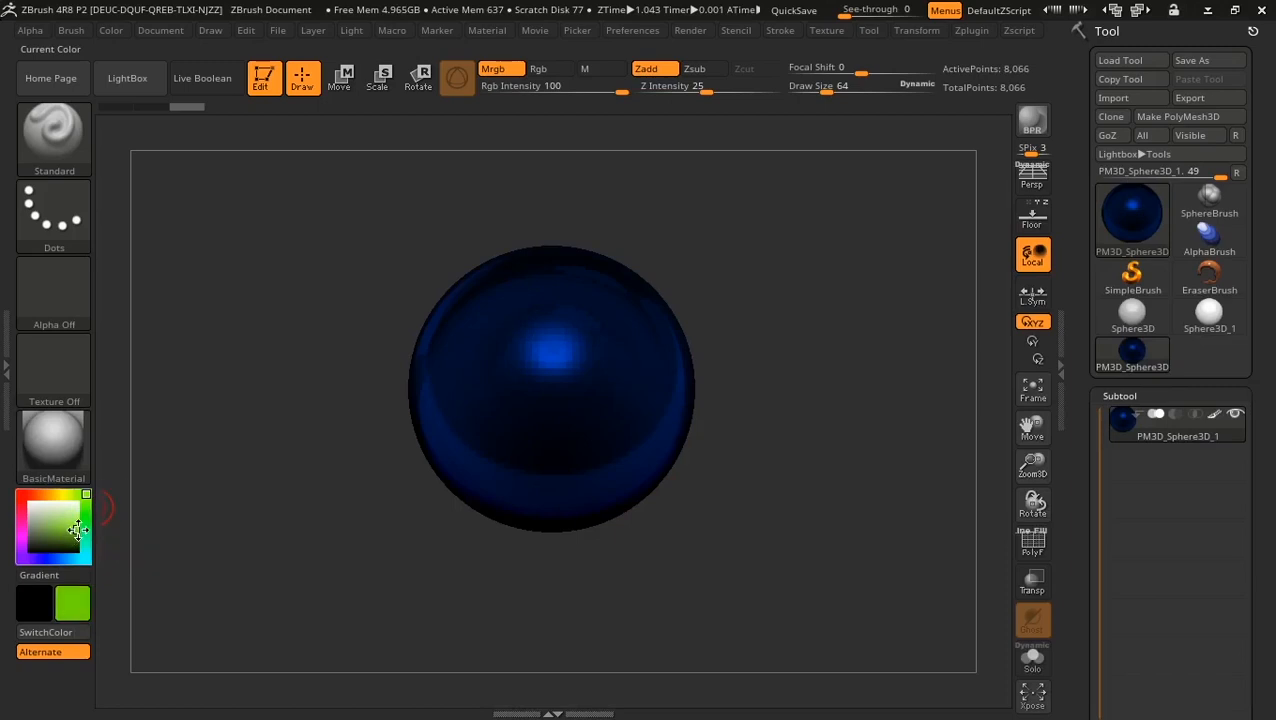
{"action": "left_click", "coordinate": [110, 31]}
{"action": "left_click", "coordinate": [163, 383]}
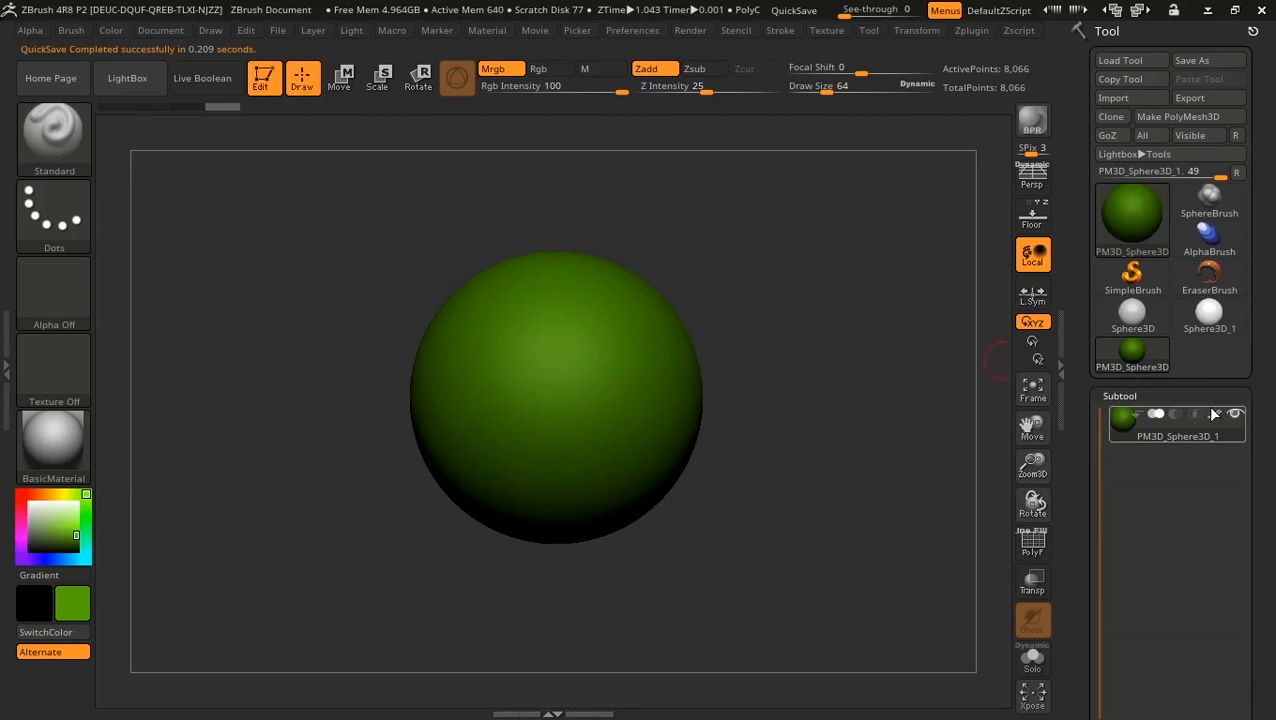
Step: Toggle the sphere's polypaint display and pick a near-white paint colour
{"action": "mouse_move", "coordinate": [1213, 420]}
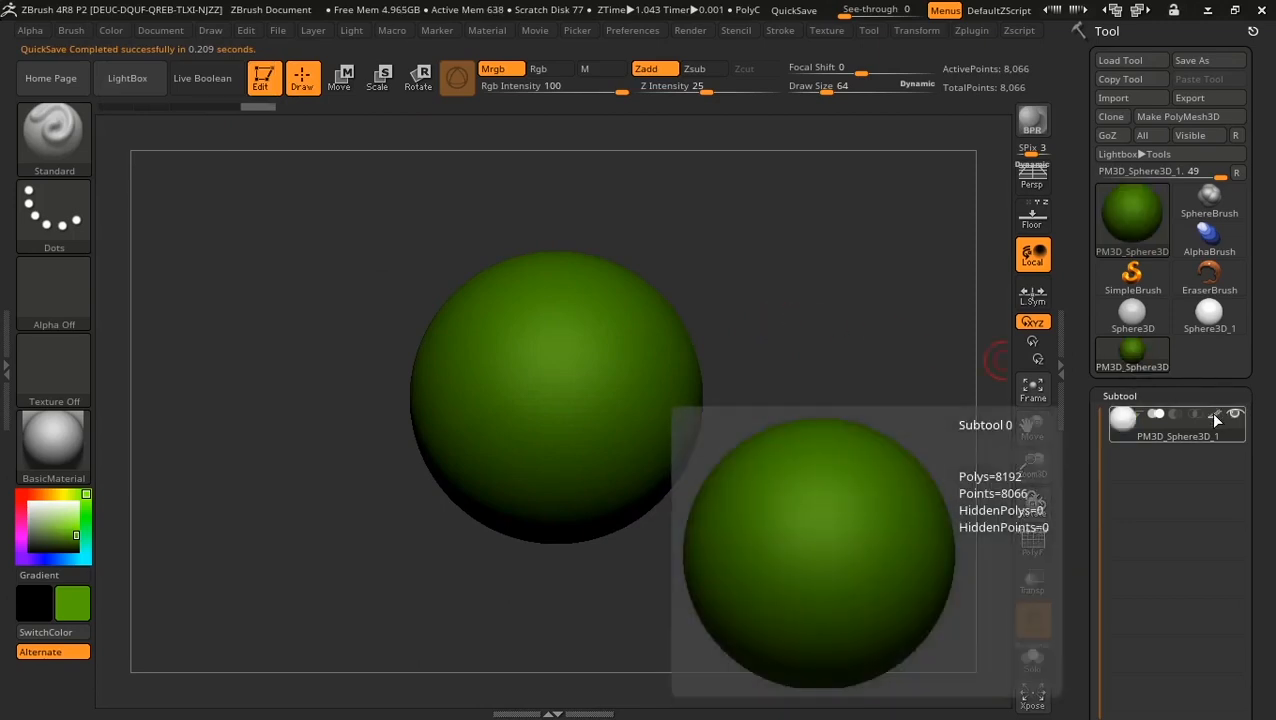
{"action": "left_click", "coordinate": [1215, 417]}
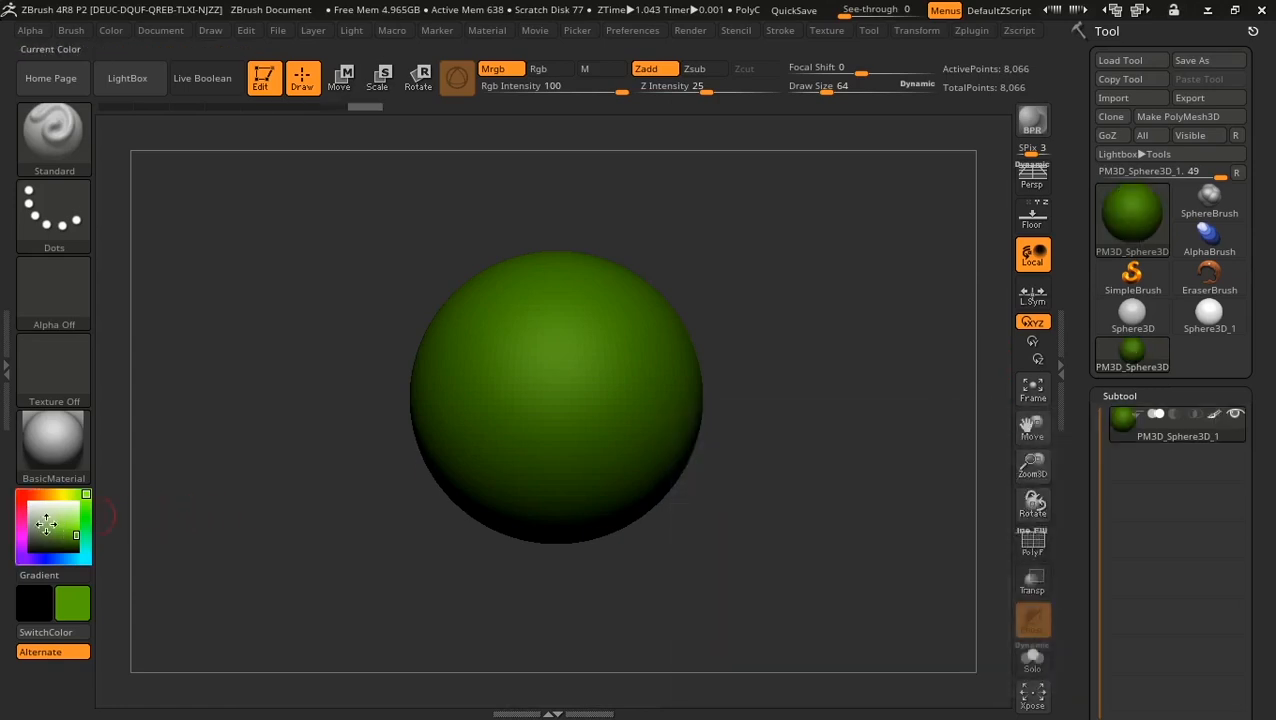
{"action": "mouse_move", "coordinate": [48, 524]}
{"action": "left_mouse_down"}
{"action": "mouse_move", "coordinate": [15, 480]}
{"action": "mouse_move", "coordinate": [31, 504]}
{"action": "left_mouse_up"}
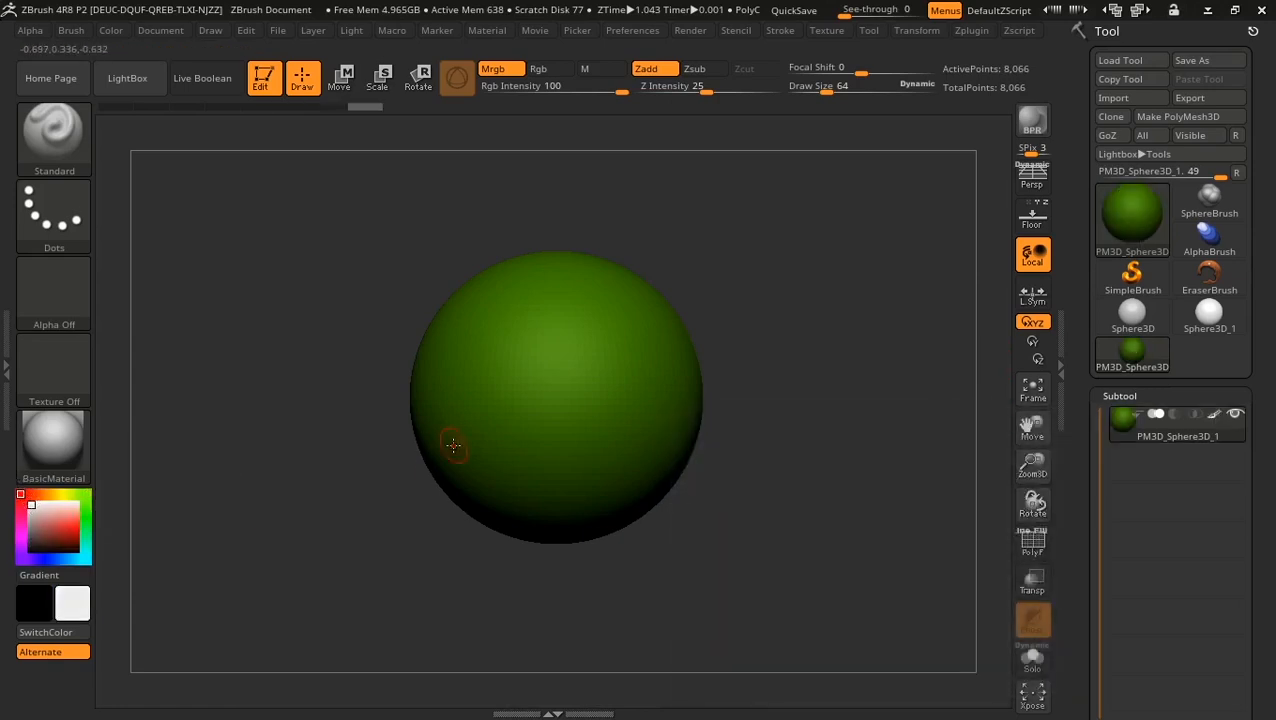
Step: Repeatedly hide and show the sphere's green polypaint to compare, leaving it visible
{"action": "left_click", "coordinate": [1218, 417]}
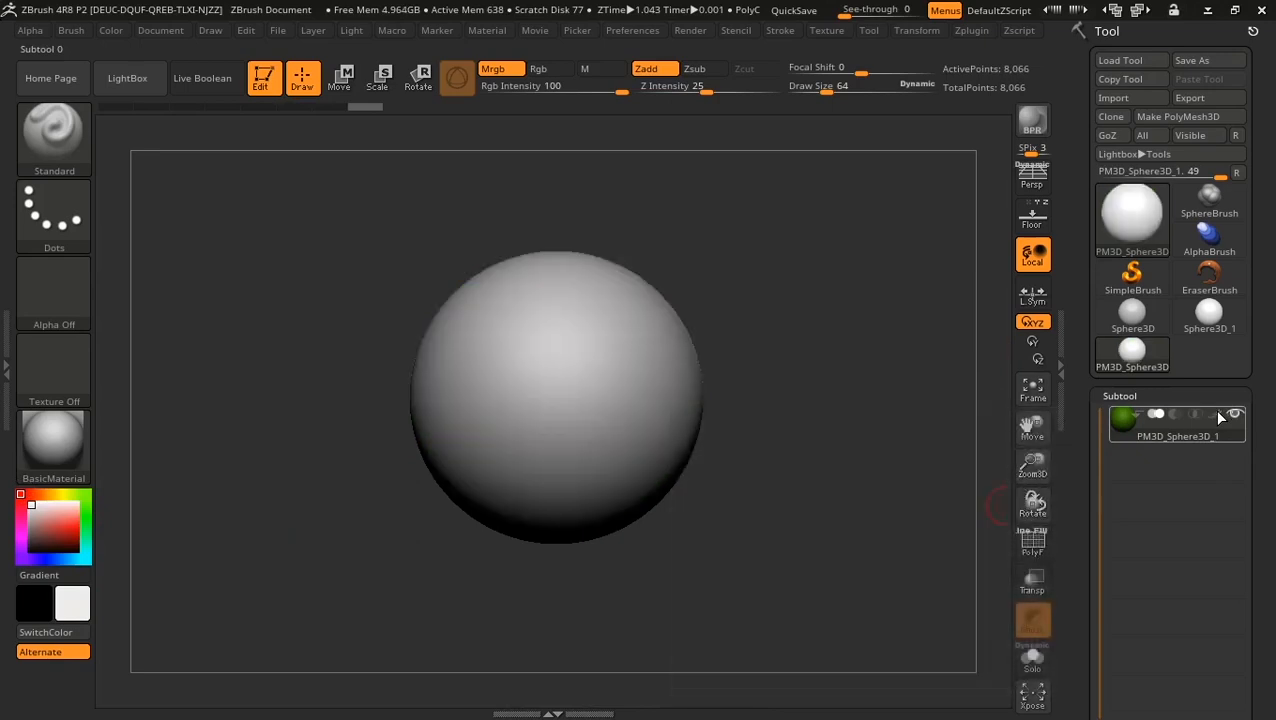
{"action": "left_click", "coordinate": [1218, 417]}
{"action": "left_click", "coordinate": [1217, 418]}
{"action": "left_click", "coordinate": [1217, 419]}
{"action": "left_click", "coordinate": [1216, 418]}
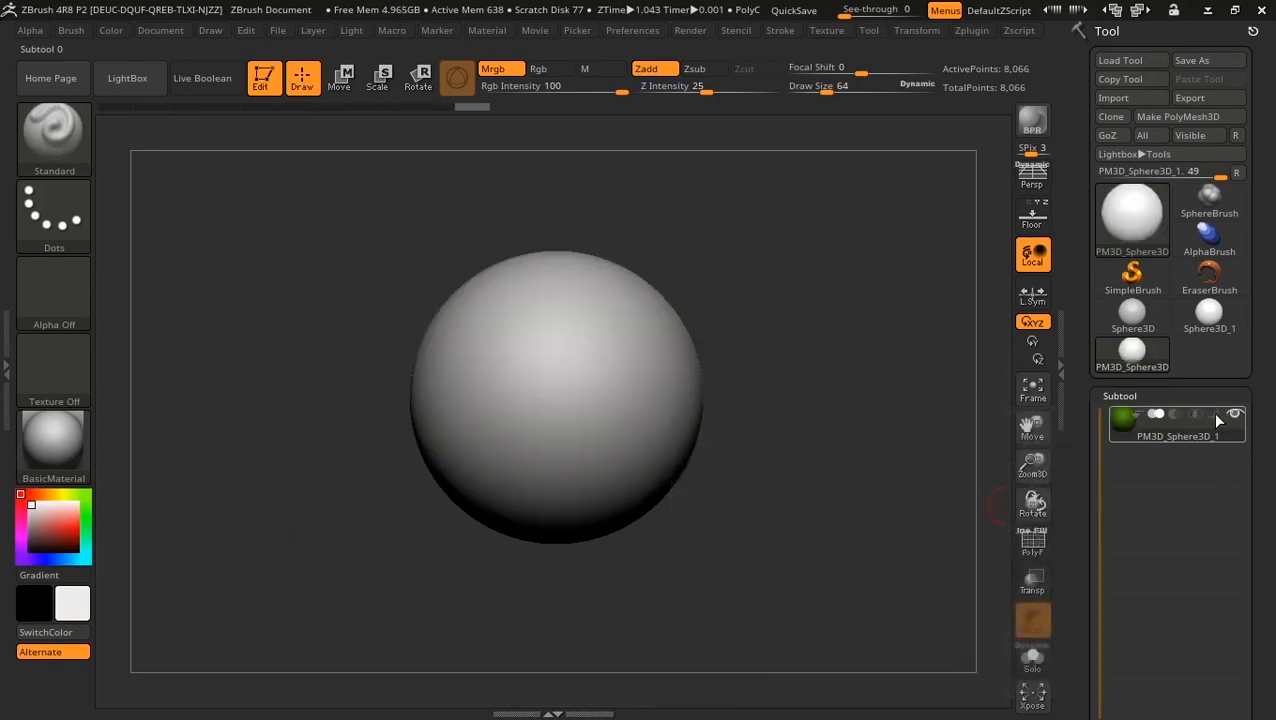
{"action": "left_click", "coordinate": [1216, 418]}
{"action": "left_click", "coordinate": [1216, 418]}
{"action": "left_click", "coordinate": [1216, 418]}
{"action": "left_click", "coordinate": [1216, 418]}
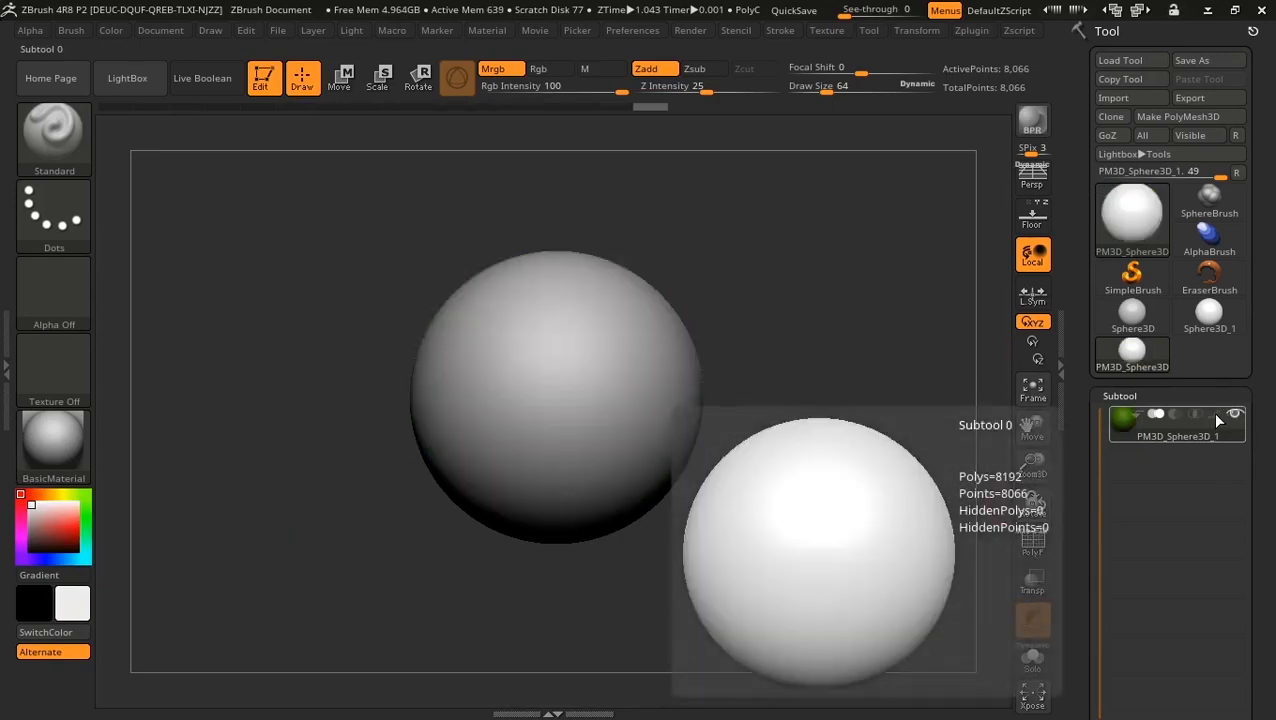
{"action": "left_click", "coordinate": [1216, 418]}
{"action": "left_click", "coordinate": [1216, 418]}
{"action": "left_click", "coordinate": [1216, 418]}
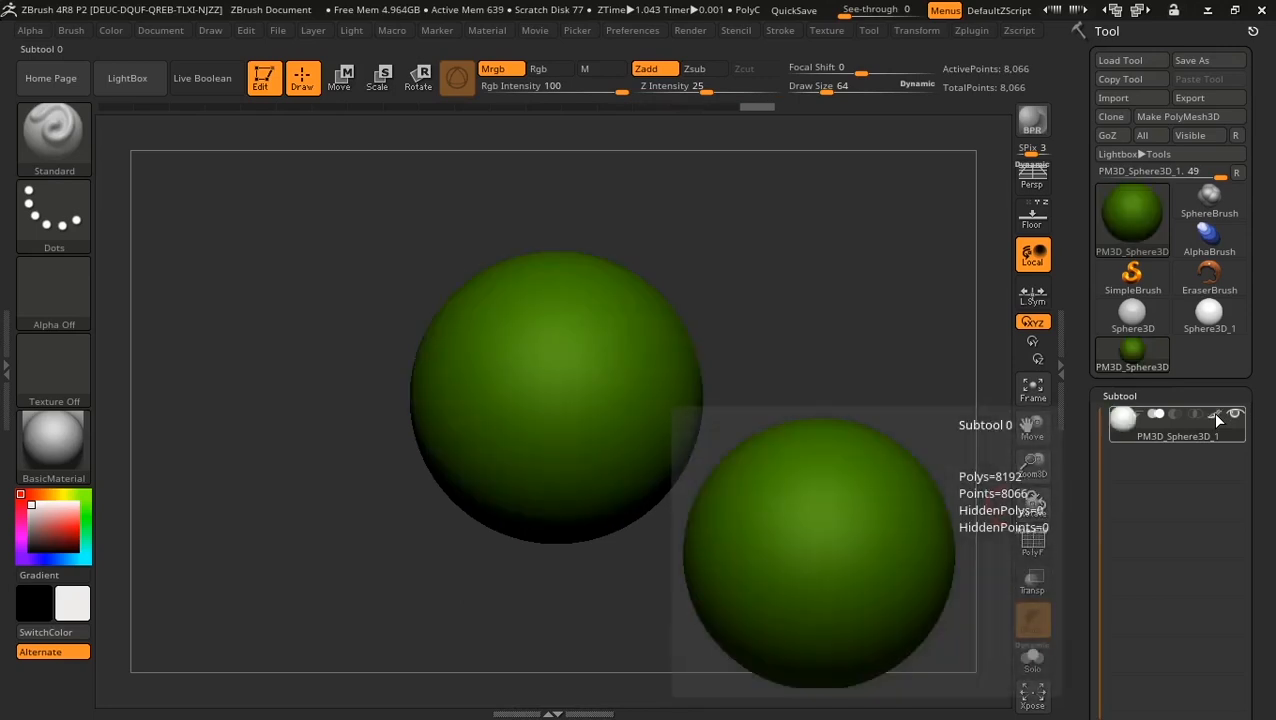
{"action": "left_click", "coordinate": [1216, 418]}
{"action": "left_click", "coordinate": [1216, 418]}
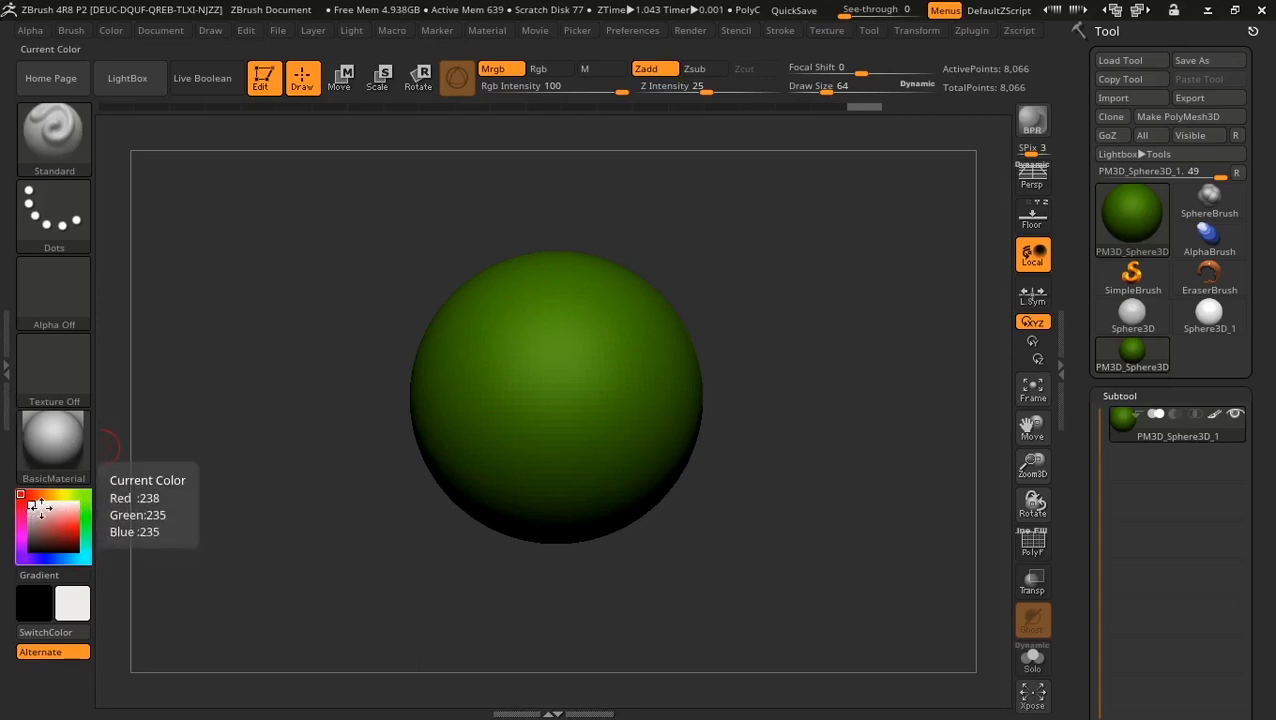
Step: Choose red, set Rgb-only painting, and paint a mirrored red stroke on the sphere
{"action": "left_click_drag", "start_coordinate": [40, 512], "coordinate": [79, 532]}
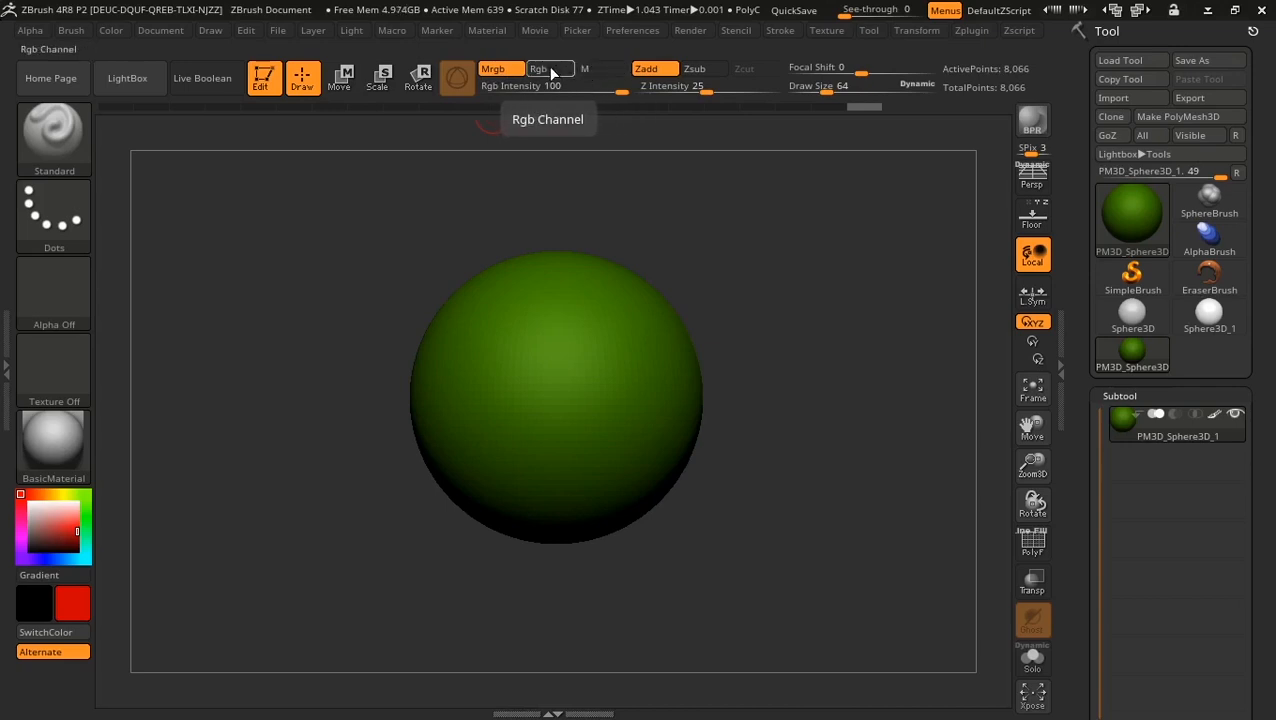
{"action": "left_click", "coordinate": [549, 69]}
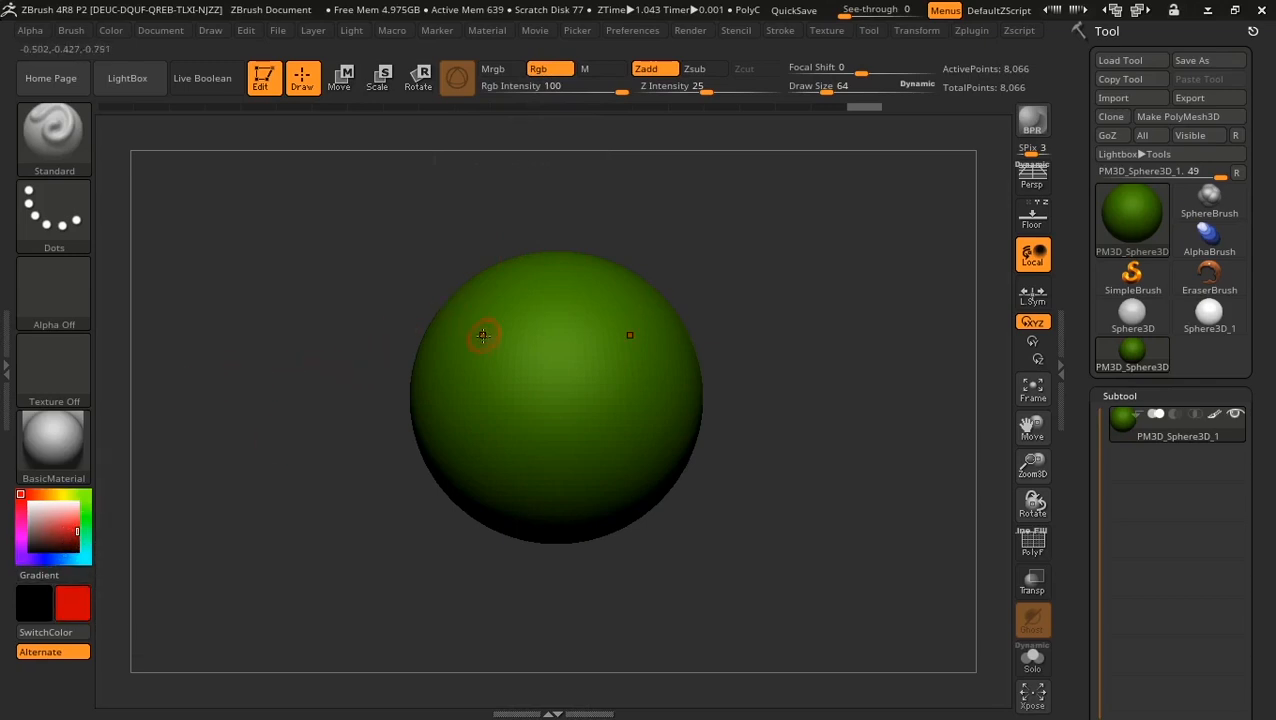
{"action": "mouse_move", "coordinate": [533, 298]}
{"action": "left_mouse_down"}
{"action": "mouse_move", "coordinate": [503, 300]}
{"action": "mouse_move", "coordinate": [482, 332]}
{"action": "mouse_move", "coordinate": [490, 376]}
{"action": "mouse_move", "coordinate": [521, 403]}
{"action": "mouse_move", "coordinate": [465, 438]}
{"action": "mouse_move", "coordinate": [507, 462]}
{"action": "left_mouse_up"}
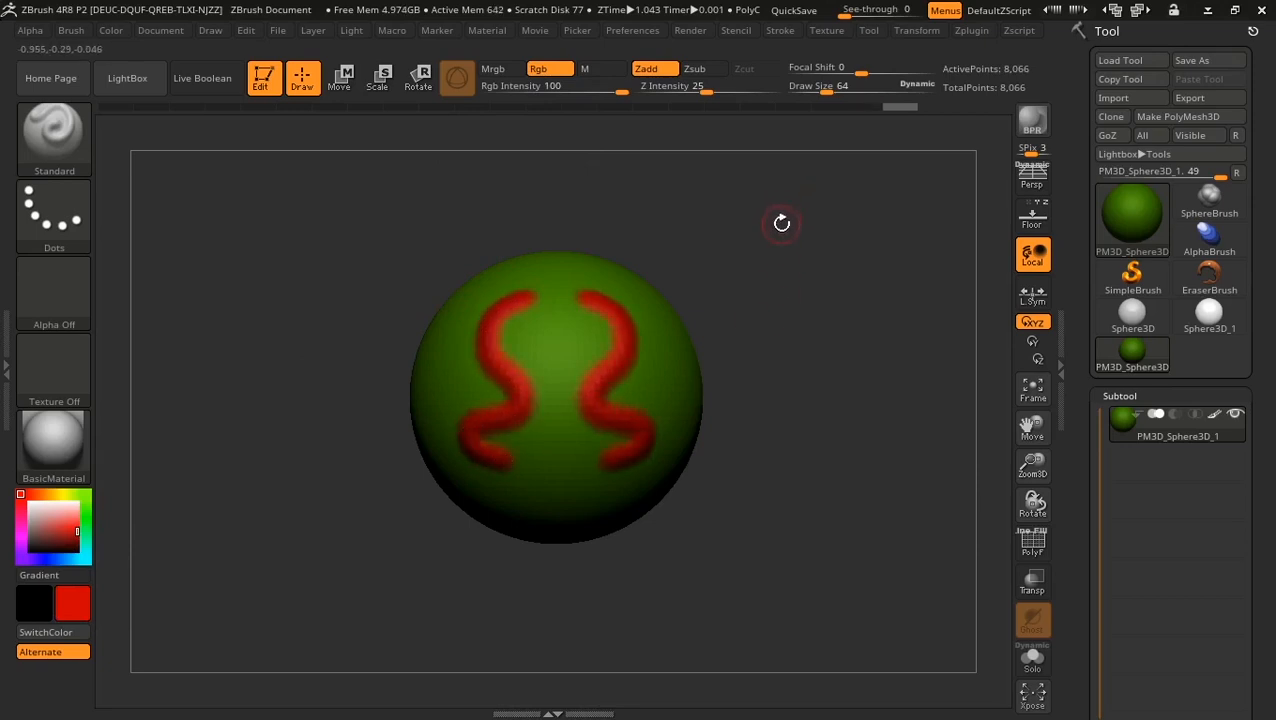
Step: Paint a wavy red stripe down the left side, then undo with Ctrl+Z
{"action": "mouse_move", "coordinate": [782, 222]}
{"action": "left_mouse_down"}
{"action": "mouse_move", "coordinate": [834, 236]}
{"action": "mouse_move", "coordinate": [749, 339]}
{"action": "mouse_move", "coordinate": [788, 399]}
{"action": "mouse_move", "coordinate": [834, 279]}
{"action": "left_mouse_up"}
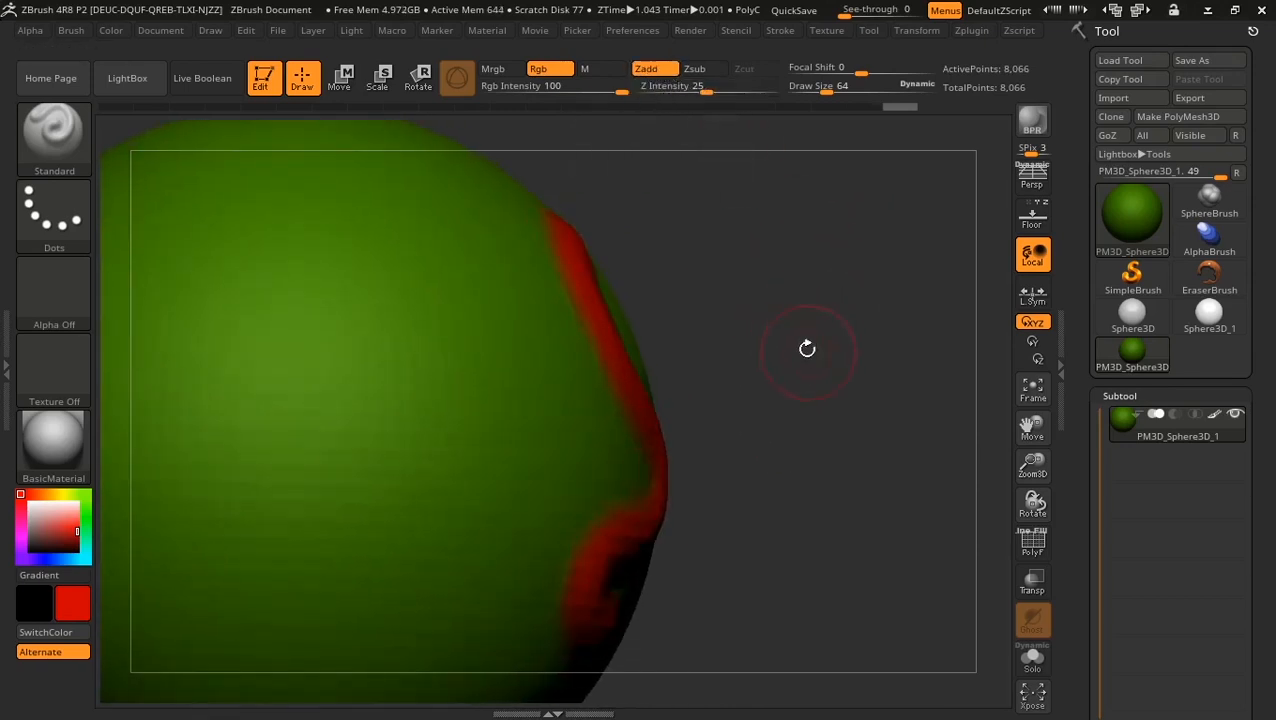
{"action": "left_click_drag", "start_coordinate": [812, 347], "coordinate": [739, 360]}
{"action": "mouse_move", "coordinate": [387, 232]}
{"action": "left_mouse_down"}
{"action": "mouse_move", "coordinate": [305, 445]}
{"action": "mouse_move", "coordinate": [256, 461]}
{"action": "mouse_move", "coordinate": [300, 570]}
{"action": "left_mouse_up"}
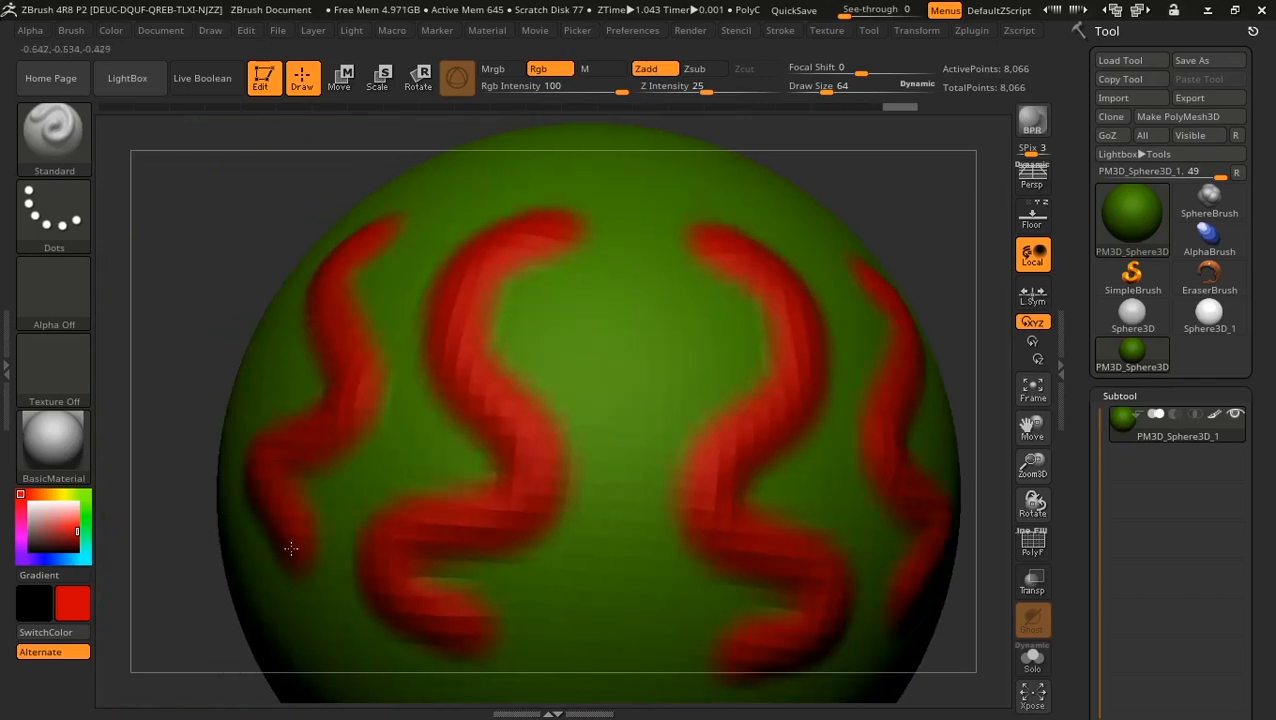
{"action": "left_click_drag", "start_coordinate": [212, 232], "coordinate": [247, 225]}
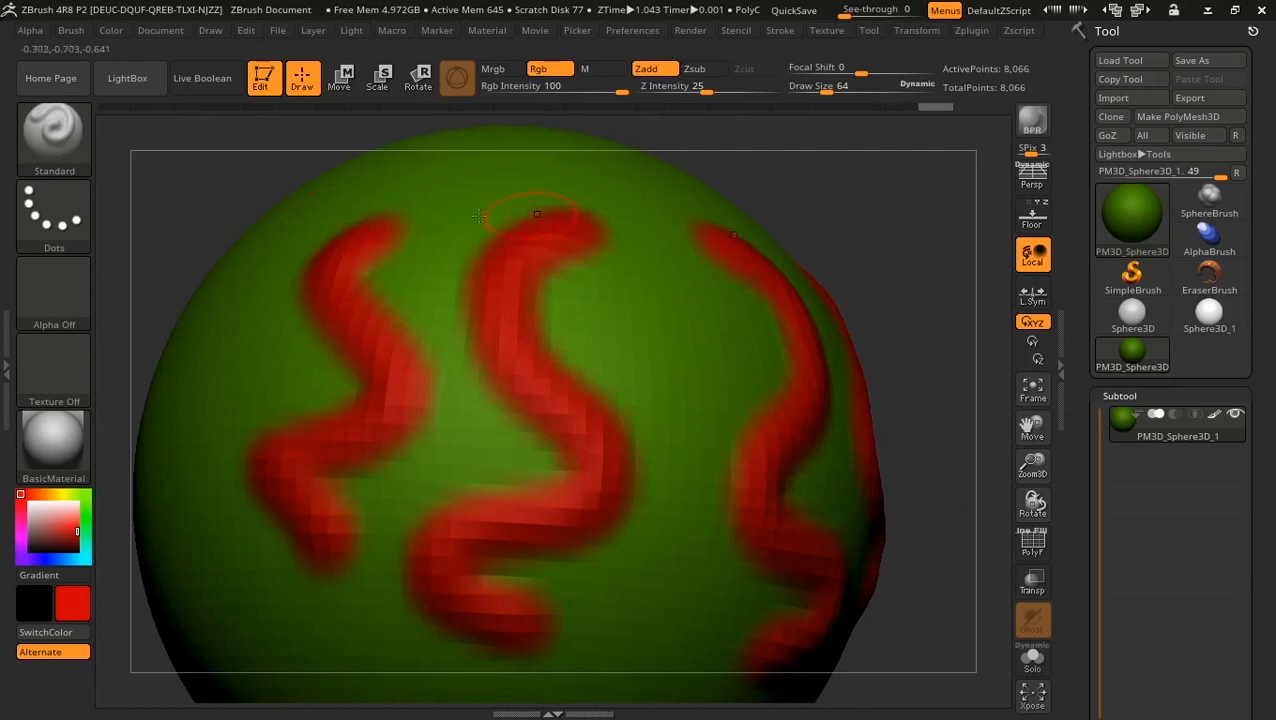
{"action": "left_click_drag", "start_coordinate": [935, 312], "coordinate": [911, 214], "text": "alt"}
{"action": "left_click_drag", "start_coordinate": [816, 294], "coordinate": [831, 330], "text": "alt"}
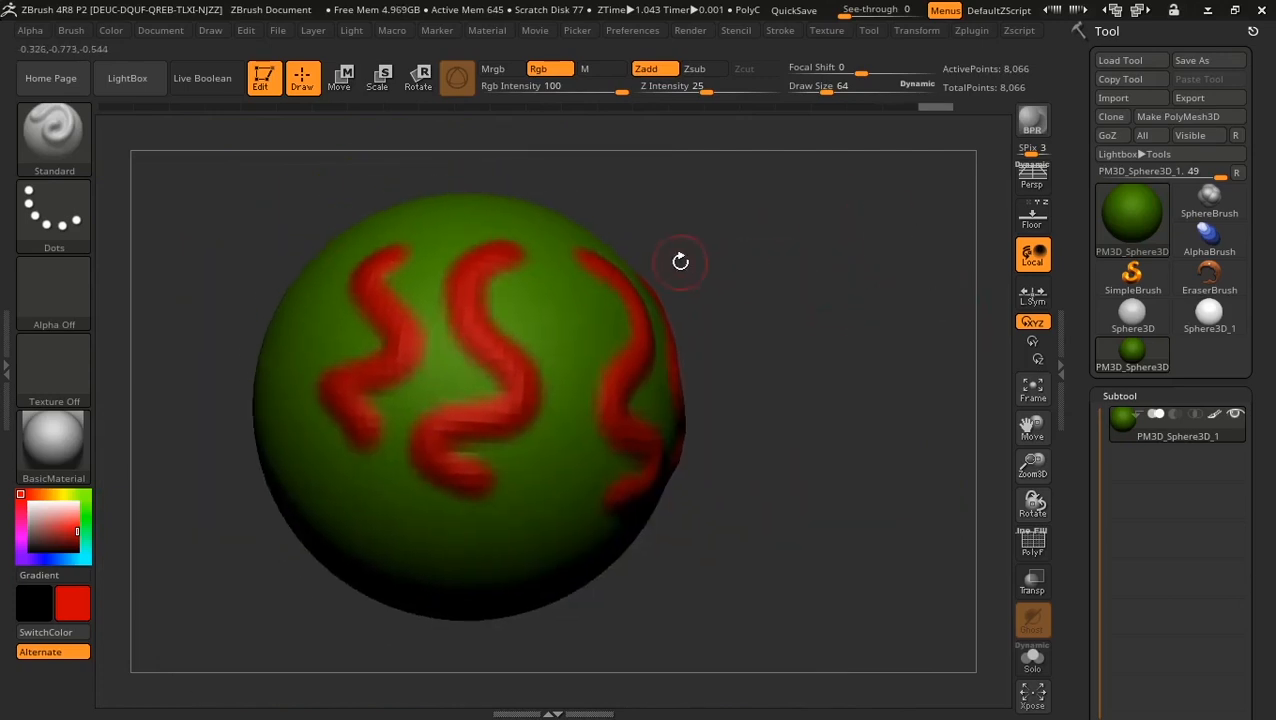
{"action": "key", "text": "ctrl+z"}
{"action": "key", "text": "ctrl+z"}
{"action": "key", "text": "ctrl+z"}
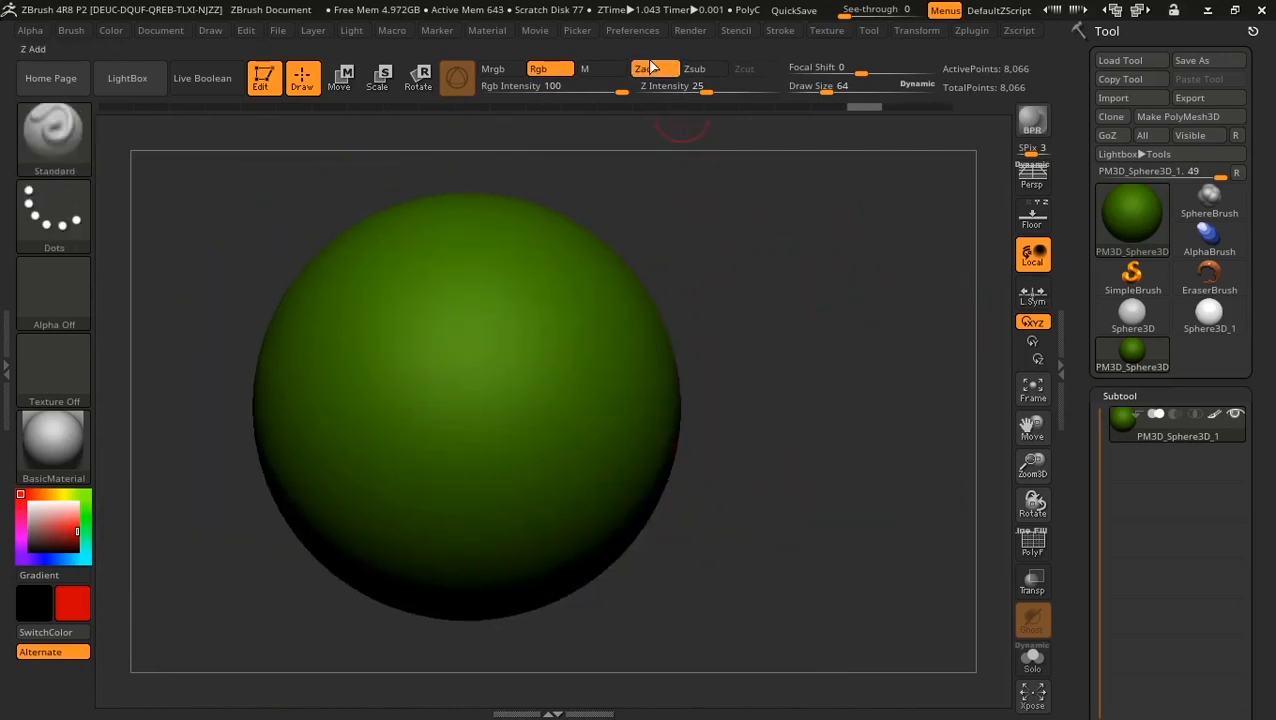
Step: From a front view, paint mirrored wavy red stripes plus another left stripe, then switch to M-only
{"action": "mouse_move", "coordinate": [737, 250]}
{"action": "left_mouse_down"}
{"action": "mouse_move", "coordinate": [738, 273]}
{"action": "mouse_move", "coordinate": [668, 284]}
{"action": "left_mouse_up"}
{"action": "left_click_drag", "start_coordinate": [854, 305], "coordinate": [823, 305], "text": "shift"}
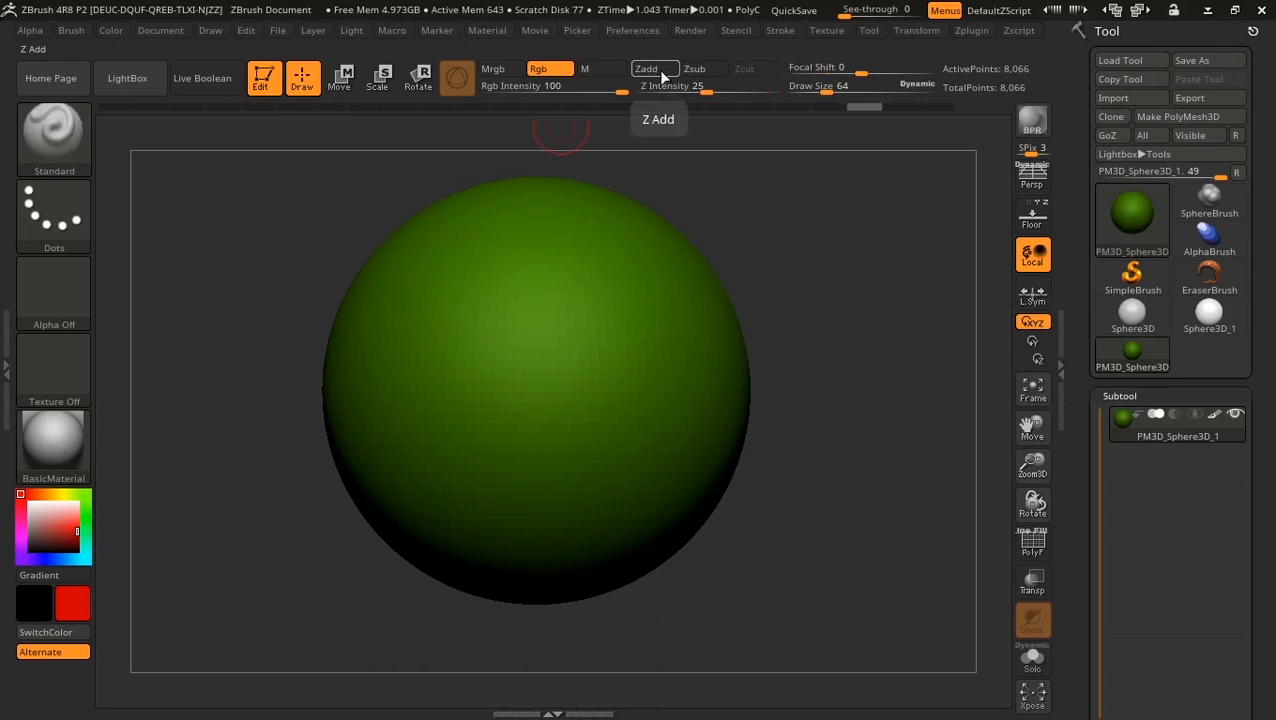
{"action": "mouse_move", "coordinate": [520, 238]}
{"action": "left_mouse_down"}
{"action": "mouse_move", "coordinate": [490, 484]}
{"action": "mouse_move", "coordinate": [433, 505]}
{"action": "left_mouse_up"}
{"action": "left_click_drag", "start_coordinate": [887, 219], "coordinate": [940, 222]}
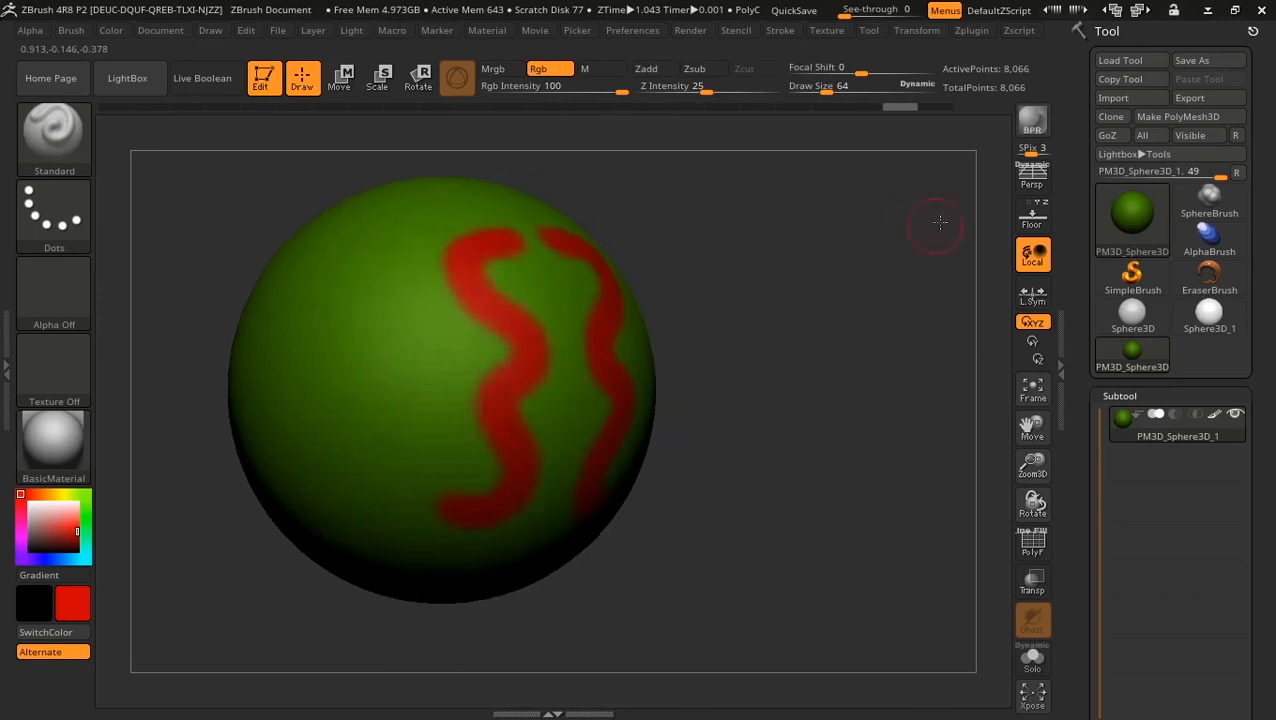
{"action": "left_click_drag", "start_coordinate": [380, 238], "coordinate": [405, 475]}
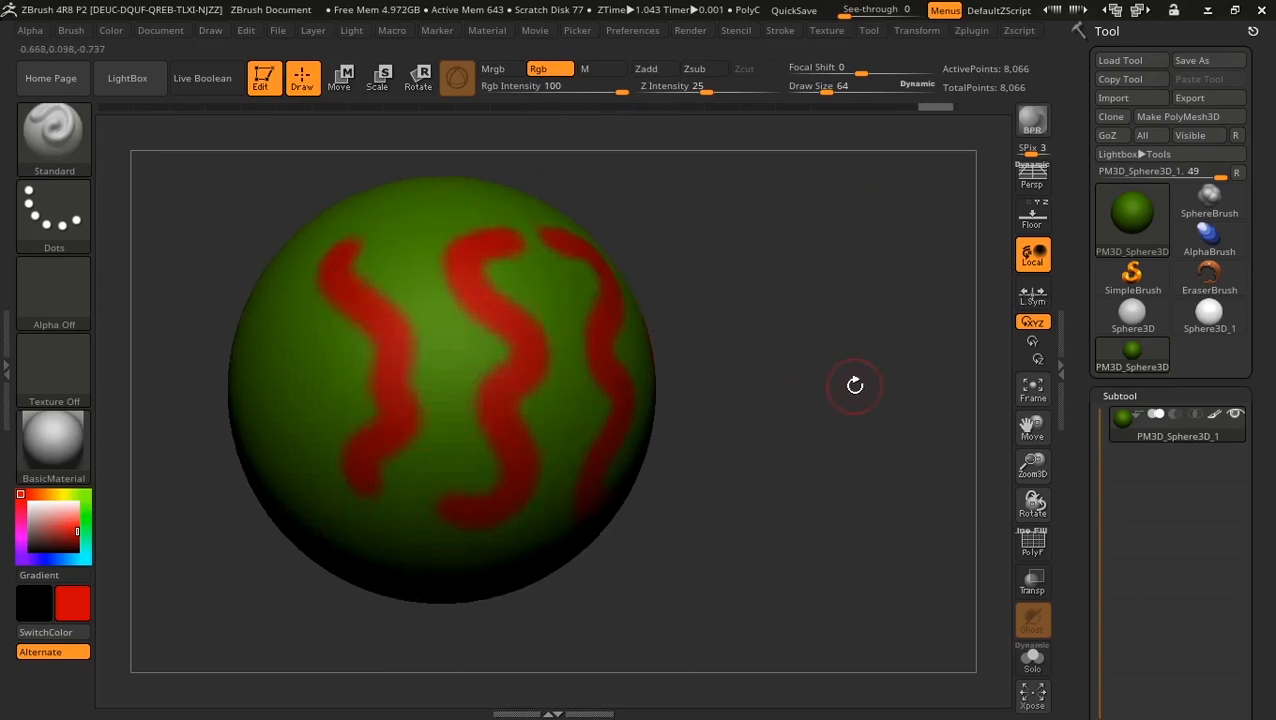
{"action": "mouse_move", "coordinate": [828, 397]}
{"action": "left_mouse_down"}
{"action": "mouse_move", "coordinate": [760, 290]}
{"action": "mouse_move", "coordinate": [850, 290]}
{"action": "left_mouse_up"}
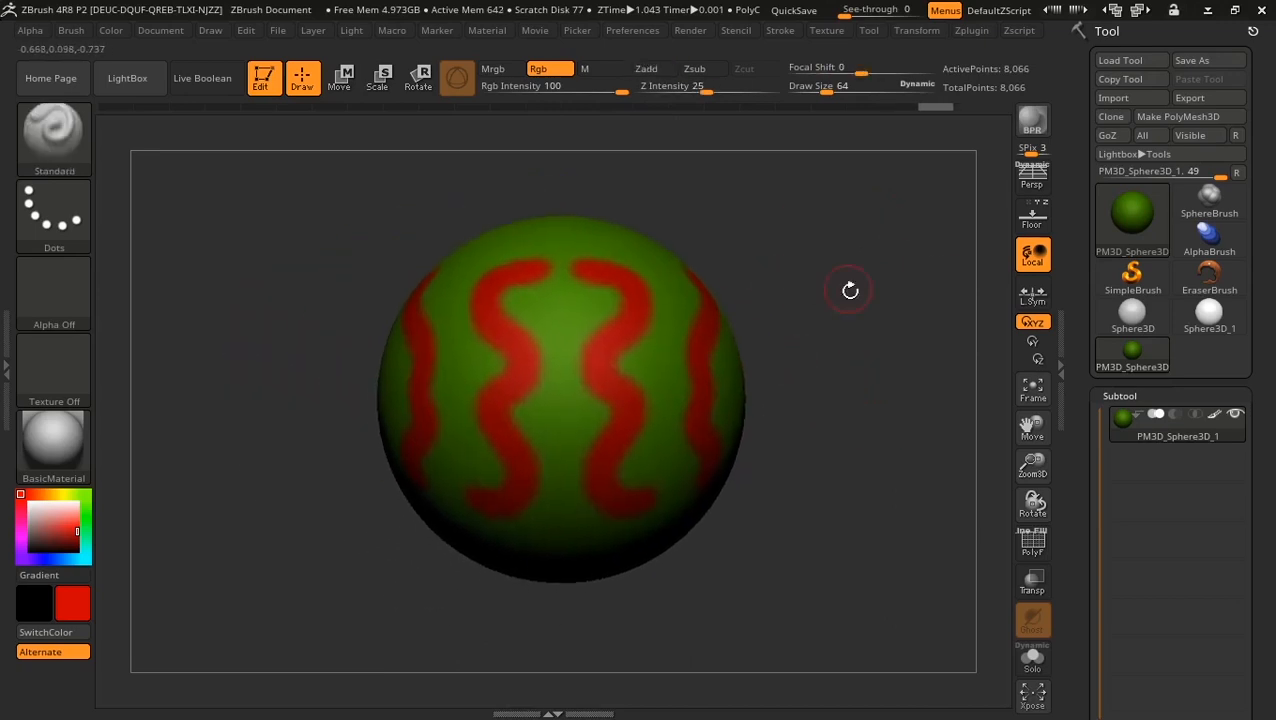
{"action": "left_click", "coordinate": [598, 69]}
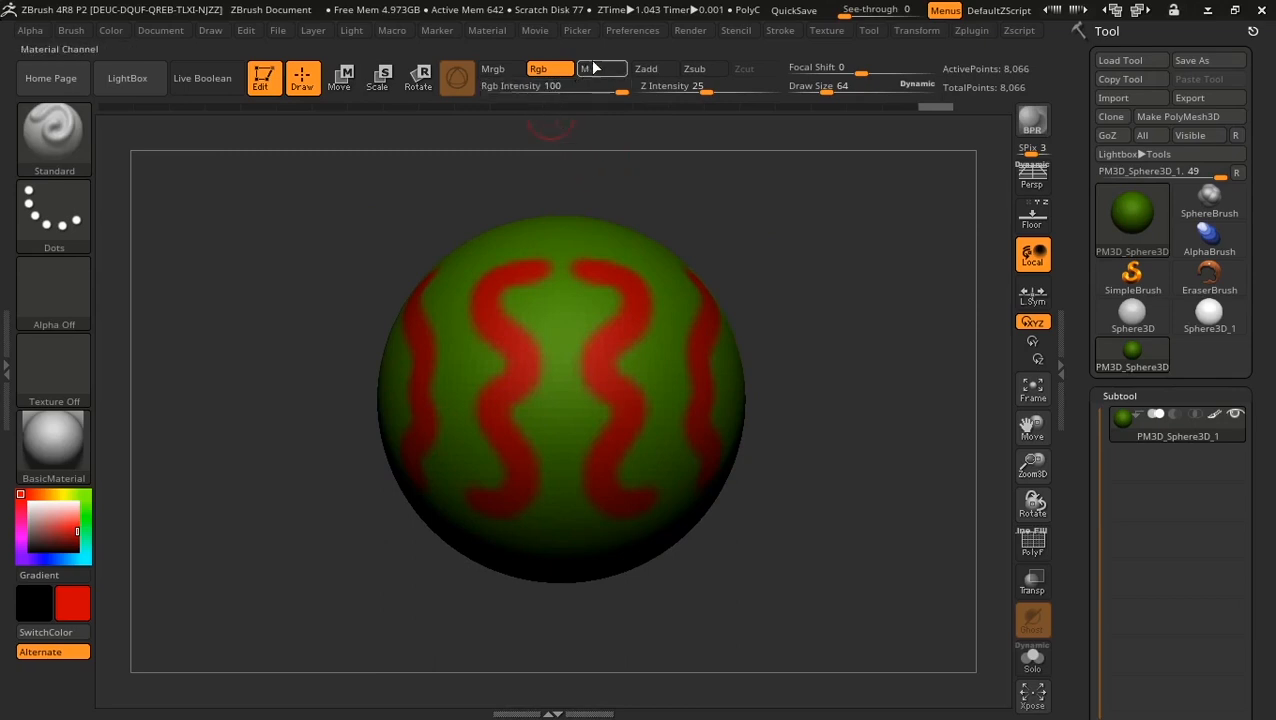
Step: Select the Chrome BlueTint material from the material list
{"action": "left_click_drag", "start_coordinate": [698, 179], "coordinate": [718, 194]}
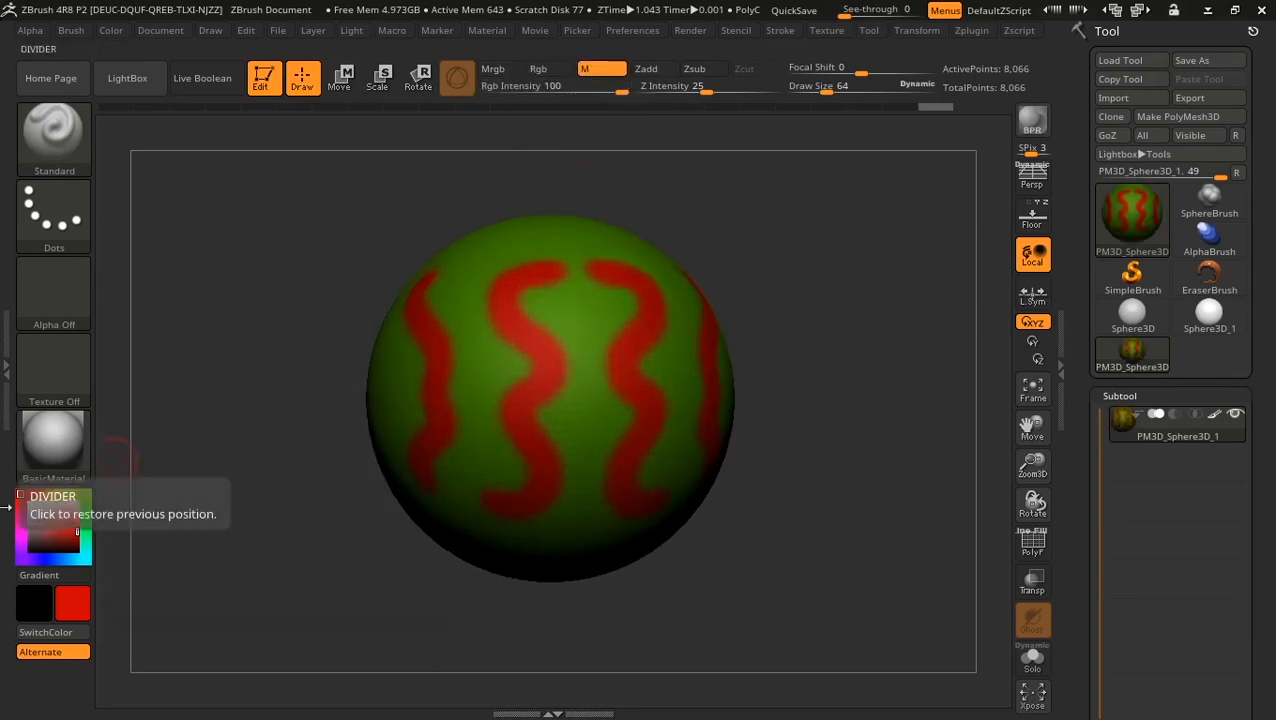
{"action": "left_click", "coordinate": [52, 450]}
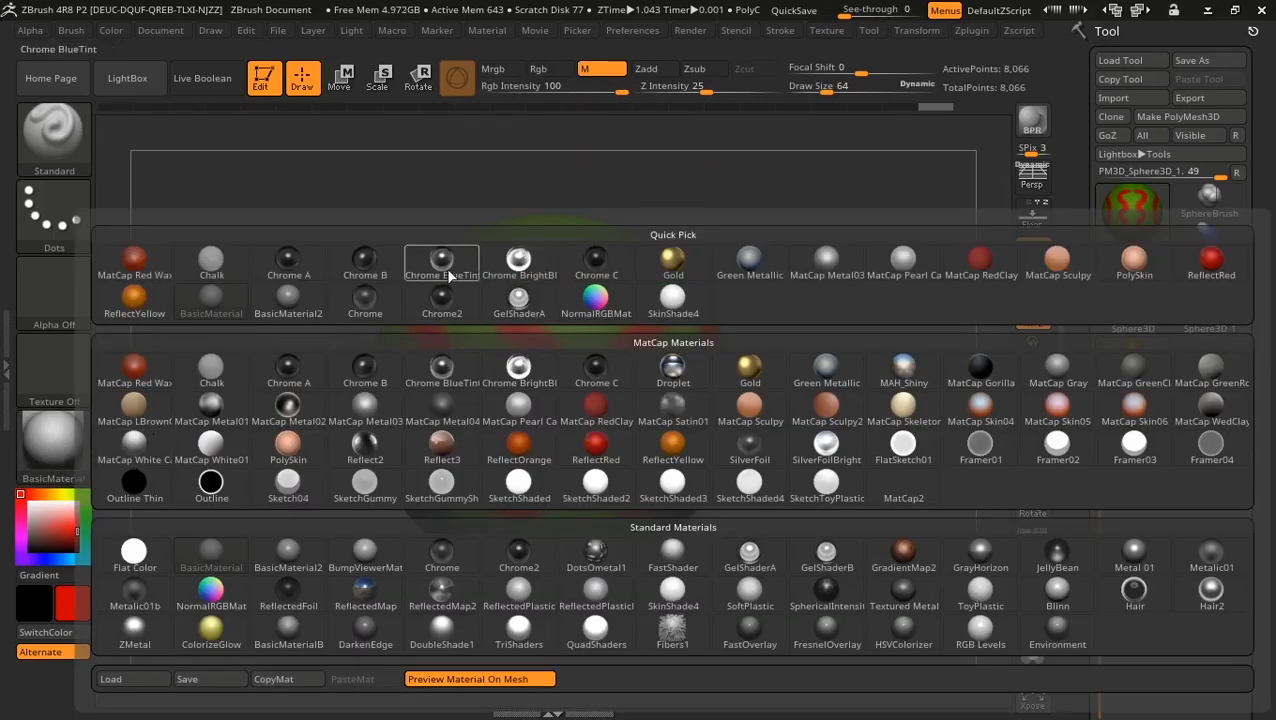
{"action": "mouse_move", "coordinate": [449, 276]}
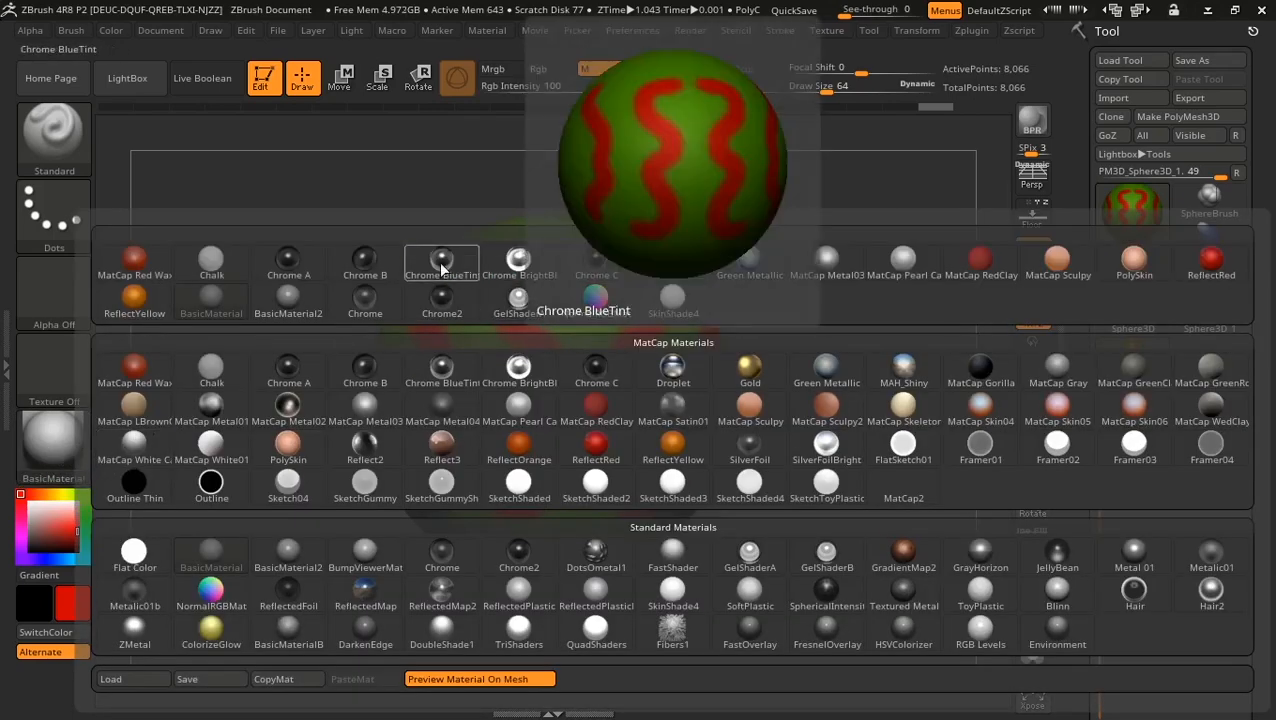
{"action": "left_click", "coordinate": [441, 266]}
Step: Paint Chrome BlueTint over the central red stripe and extend the patch along its lower edge
{"action": "mouse_move", "coordinate": [330, 297]}
{"action": "left_mouse_down"}
{"action": "mouse_move", "coordinate": [316, 305]}
{"action": "mouse_move", "coordinate": [342, 285]}
{"action": "mouse_move", "coordinate": [513, 328]}
{"action": "mouse_move", "coordinate": [465, 310]}
{"action": "mouse_move", "coordinate": [430, 395]}
{"action": "mouse_move", "coordinate": [450, 478]}
{"action": "mouse_move", "coordinate": [397, 346]}
{"action": "mouse_move", "coordinate": [439, 461]}
{"action": "left_mouse_up"}
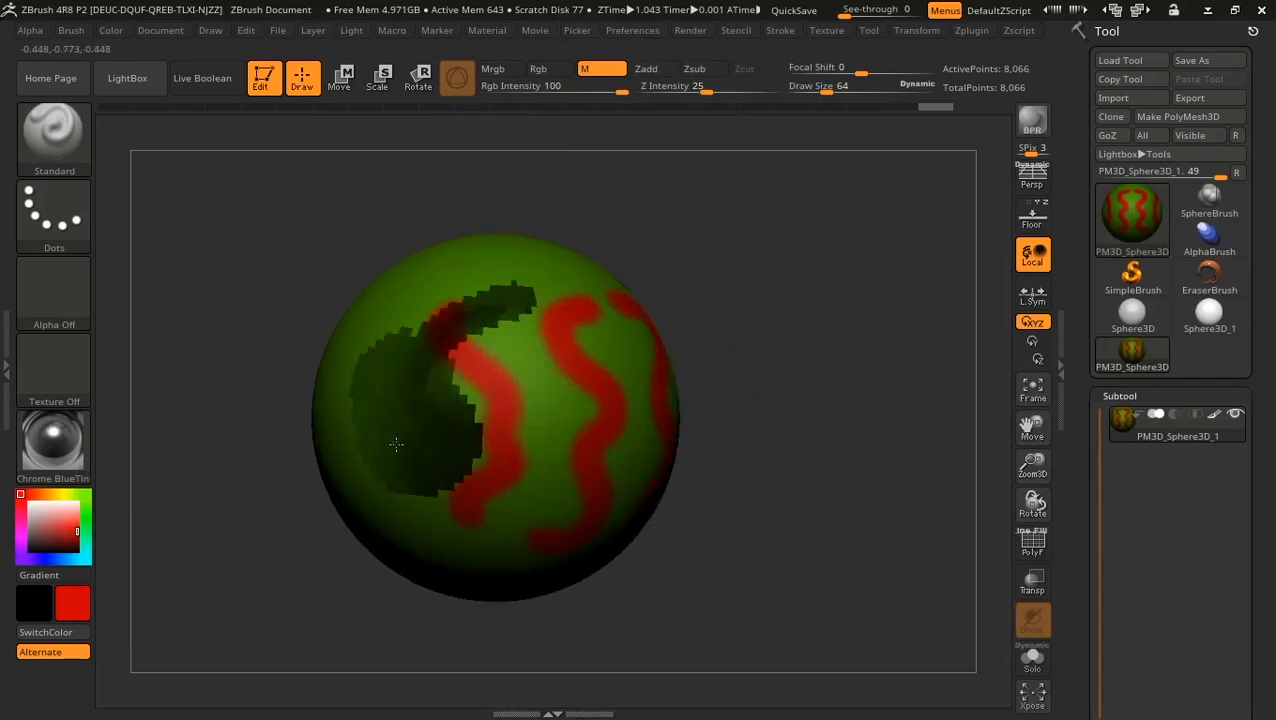
{"action": "mouse_move", "coordinate": [712, 356]}
{"action": "left_mouse_down"}
{"action": "mouse_move", "coordinate": [894, 285]}
{"action": "mouse_move", "coordinate": [792, 276]}
{"action": "mouse_move", "coordinate": [870, 297]}
{"action": "mouse_move", "coordinate": [746, 333]}
{"action": "left_mouse_up"}
{"action": "mouse_move", "coordinate": [500, 357]}
{"action": "left_mouse_down"}
{"action": "mouse_move", "coordinate": [512, 388]}
{"action": "mouse_move", "coordinate": [548, 302]}
{"action": "mouse_move", "coordinate": [465, 497]}
{"action": "mouse_move", "coordinate": [522, 414]}
{"action": "left_mouse_up"}
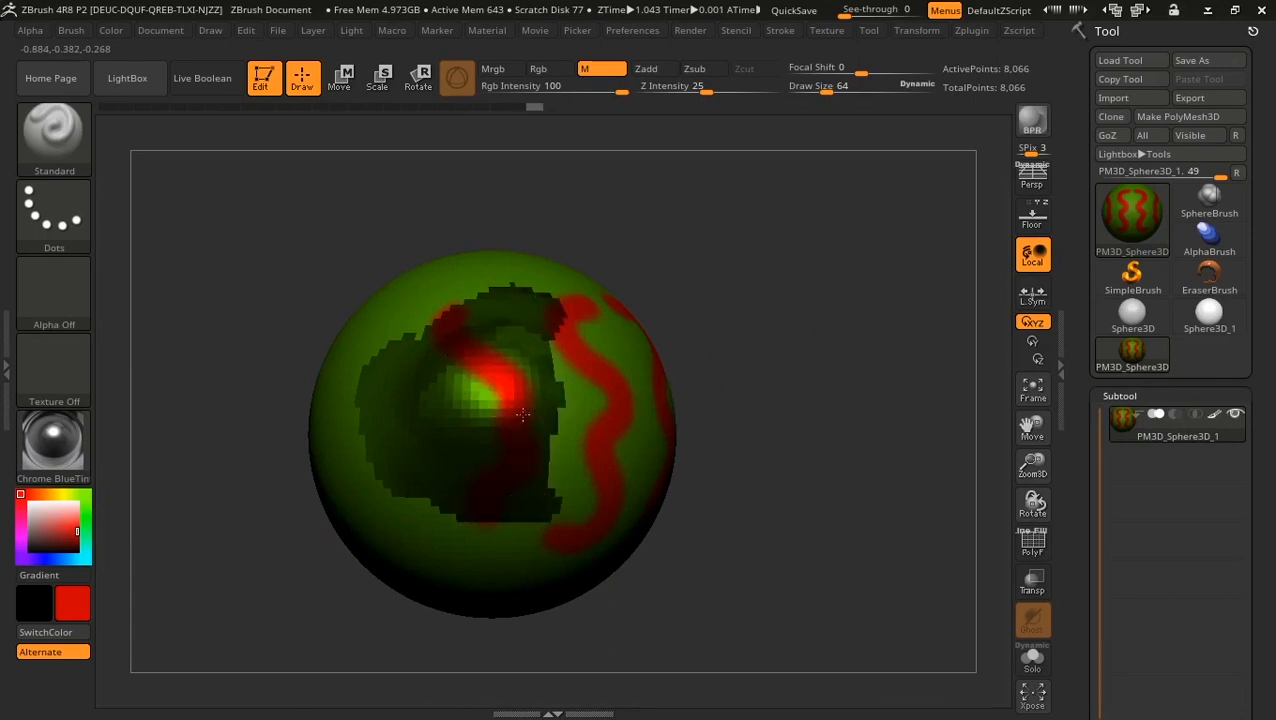
{"action": "left_click_drag", "start_coordinate": [532, 473], "coordinate": [535, 498]}
{"action": "mouse_move", "coordinate": [915, 402]}
{"action": "left_mouse_down"}
{"action": "mouse_move", "coordinate": [840, 421]}
{"action": "mouse_move", "coordinate": [832, 411]}
{"action": "left_mouse_up"}
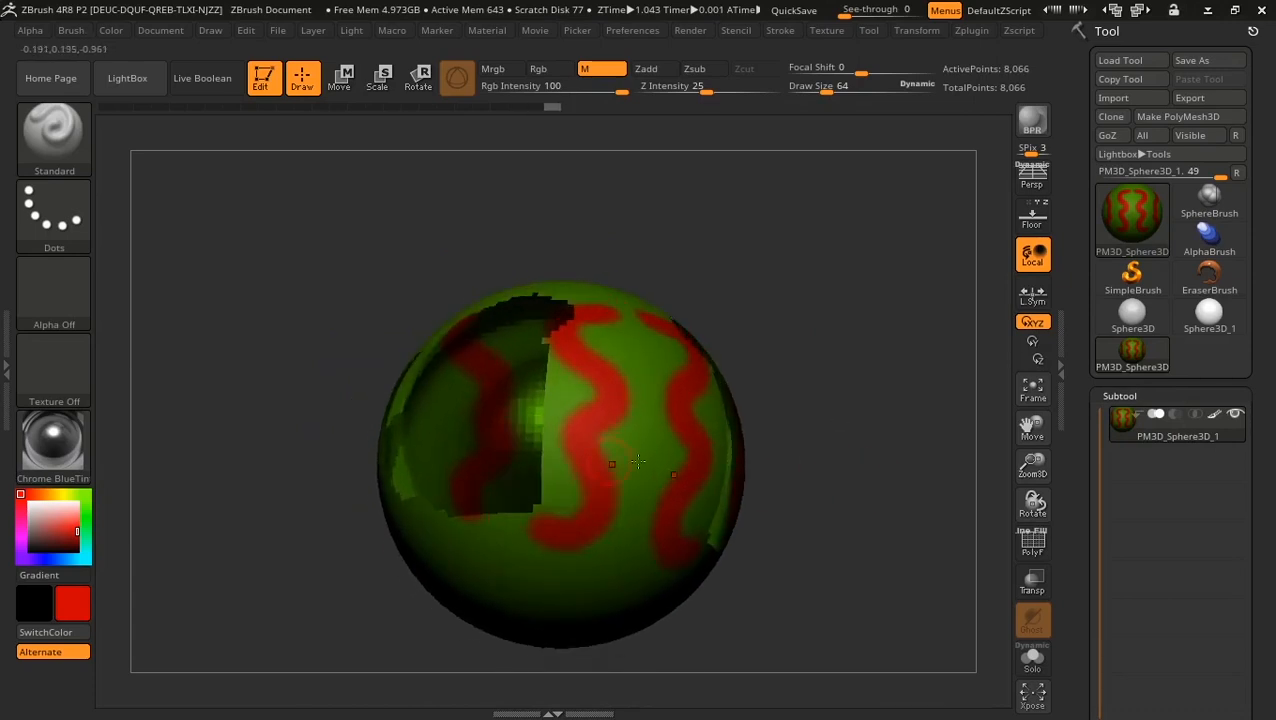
{"action": "mouse_move", "coordinate": [440, 497]}
{"action": "left_mouse_down"}
{"action": "mouse_move", "coordinate": [533, 483]}
{"action": "mouse_move", "coordinate": [555, 360]}
{"action": "mouse_move", "coordinate": [556, 505]}
{"action": "mouse_move", "coordinate": [568, 330]}
{"action": "mouse_move", "coordinate": [557, 425]}
{"action": "left_mouse_up"}
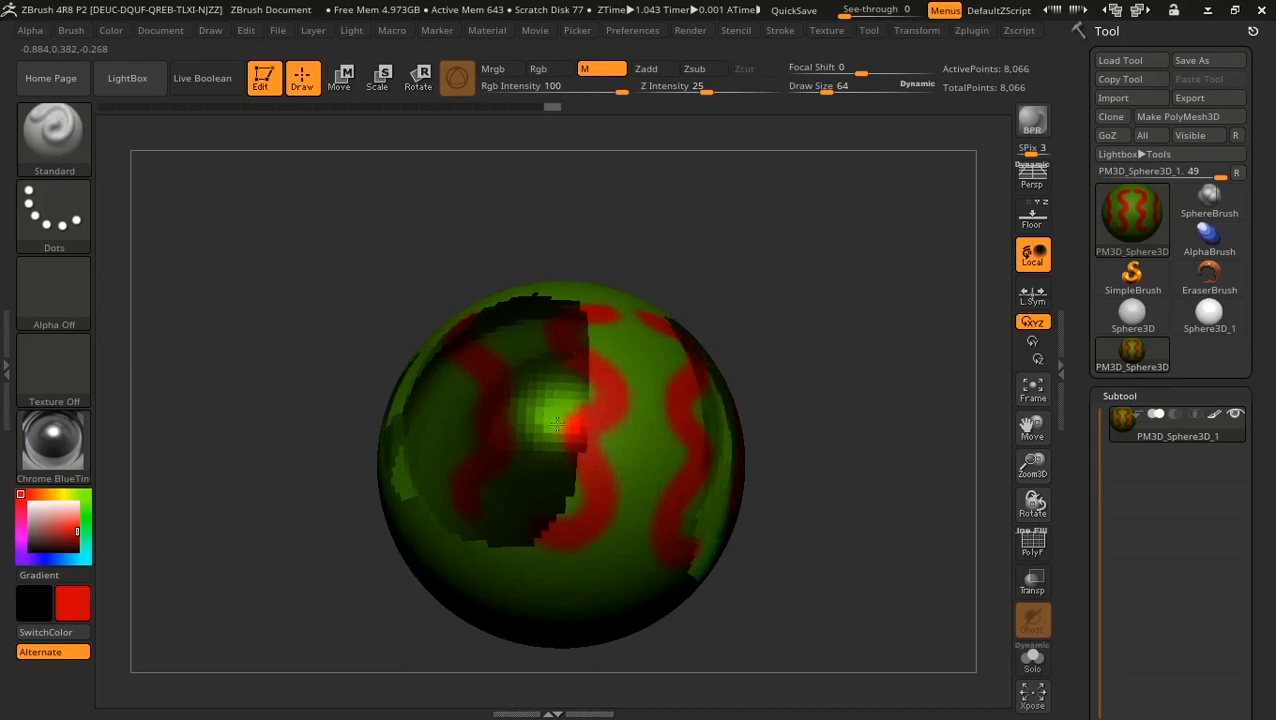
{"action": "left_click_drag", "start_coordinate": [729, 208], "coordinate": [766, 307]}
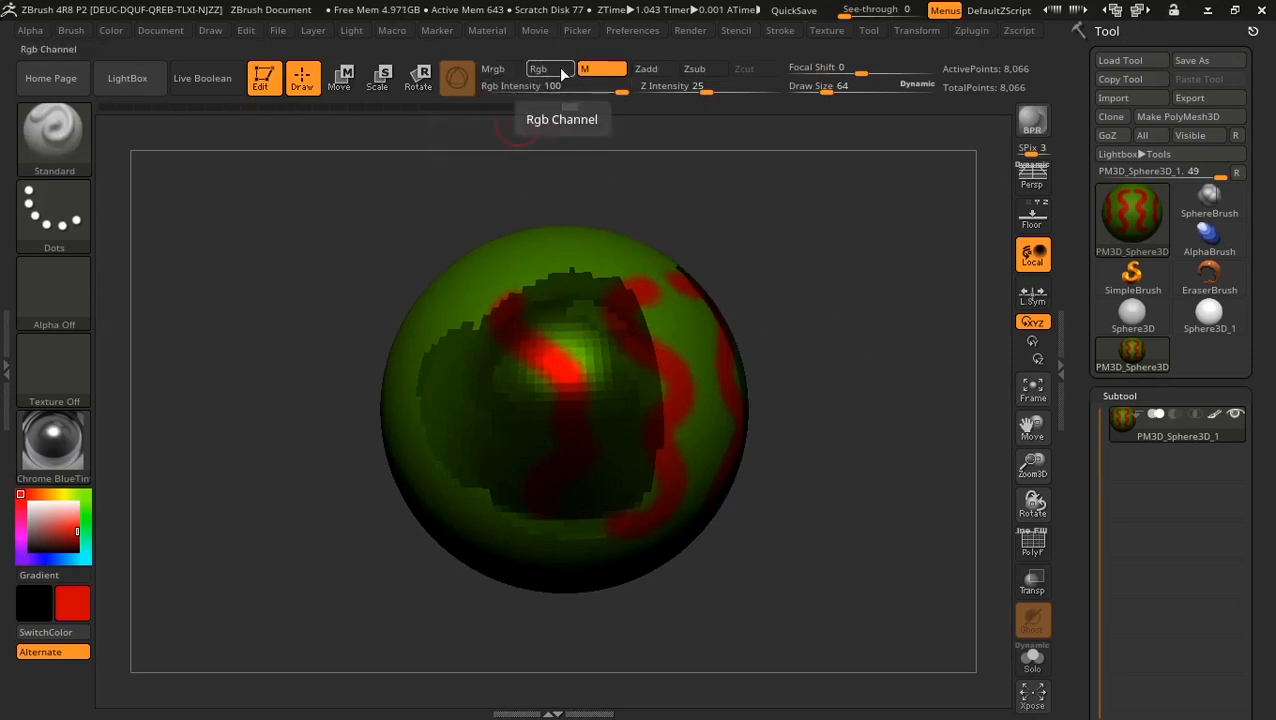
Step: Undo the recent painting and return to Rgb colour painting with BasicMaterial
{"action": "key", "text": "ctrl+z"}
{"action": "key", "text": "ctrl+z"}
{"action": "key", "text": "ctrl+z"}
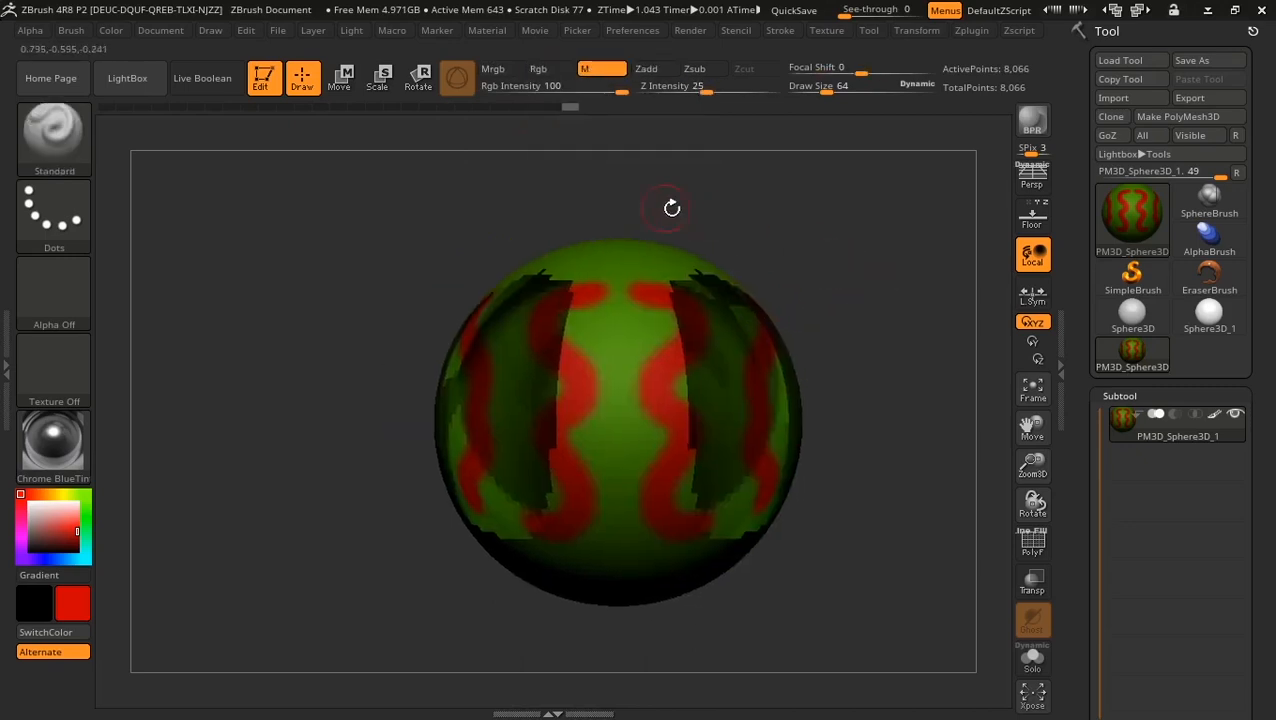
{"action": "left_click", "coordinate": [545, 68]}
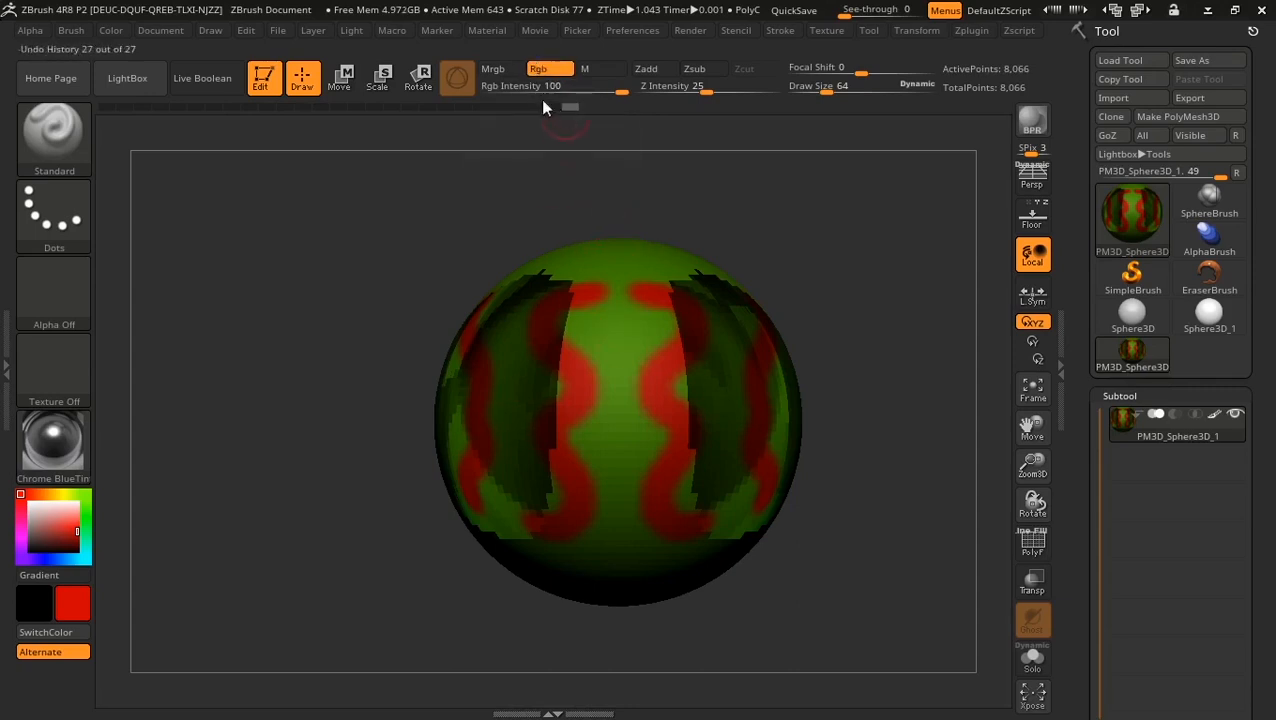
{"action": "left_click", "coordinate": [62, 452]}
{"action": "left_click", "coordinate": [230, 568]}
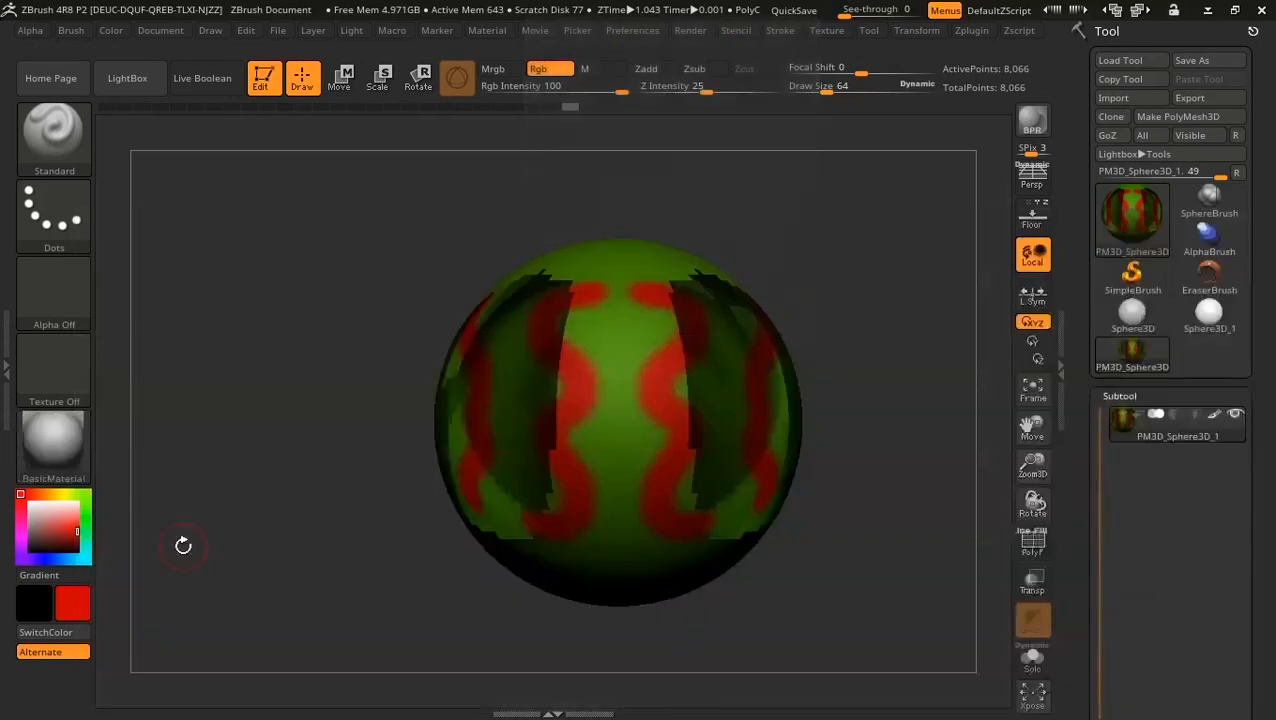
Step: Pick green, enable Mrgb and fill the whole sphere with it
{"action": "left_click_drag", "start_coordinate": [65, 522], "coordinate": [77, 488]}
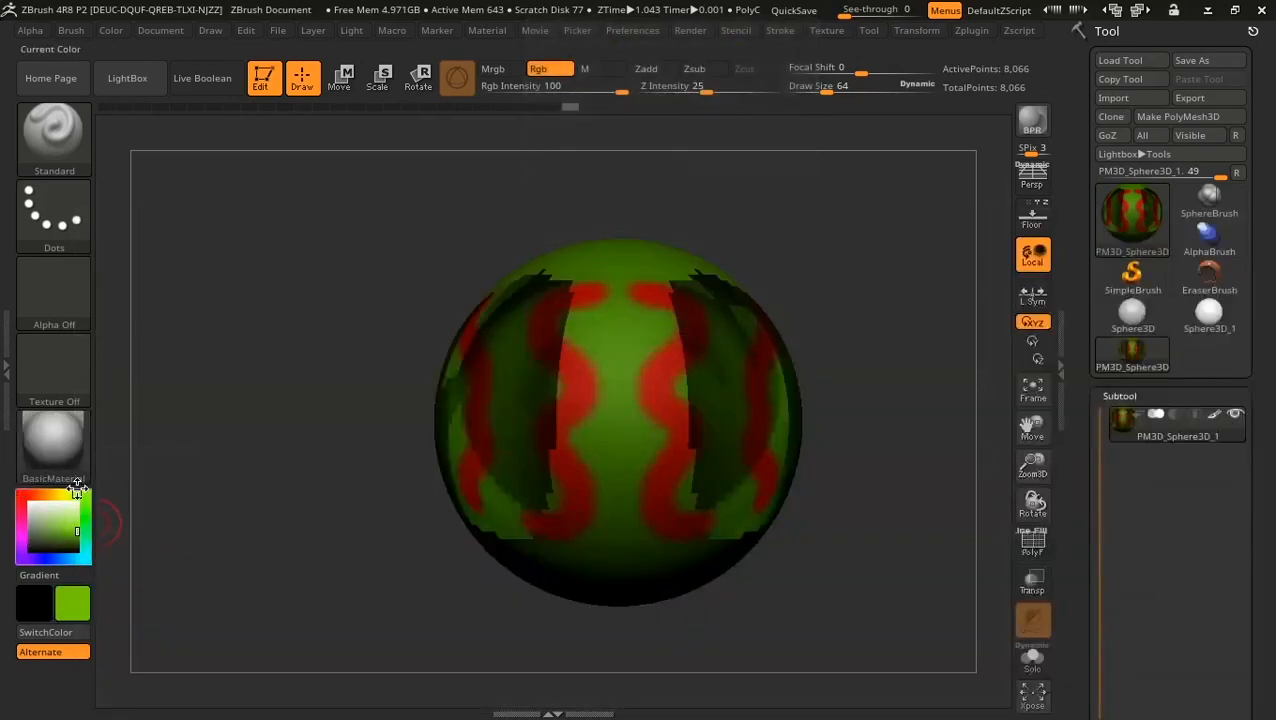
{"action": "left_click", "coordinate": [108, 36]}
{"action": "left_click", "coordinate": [108, 36]}
{"action": "left_click", "coordinate": [509, 68]}
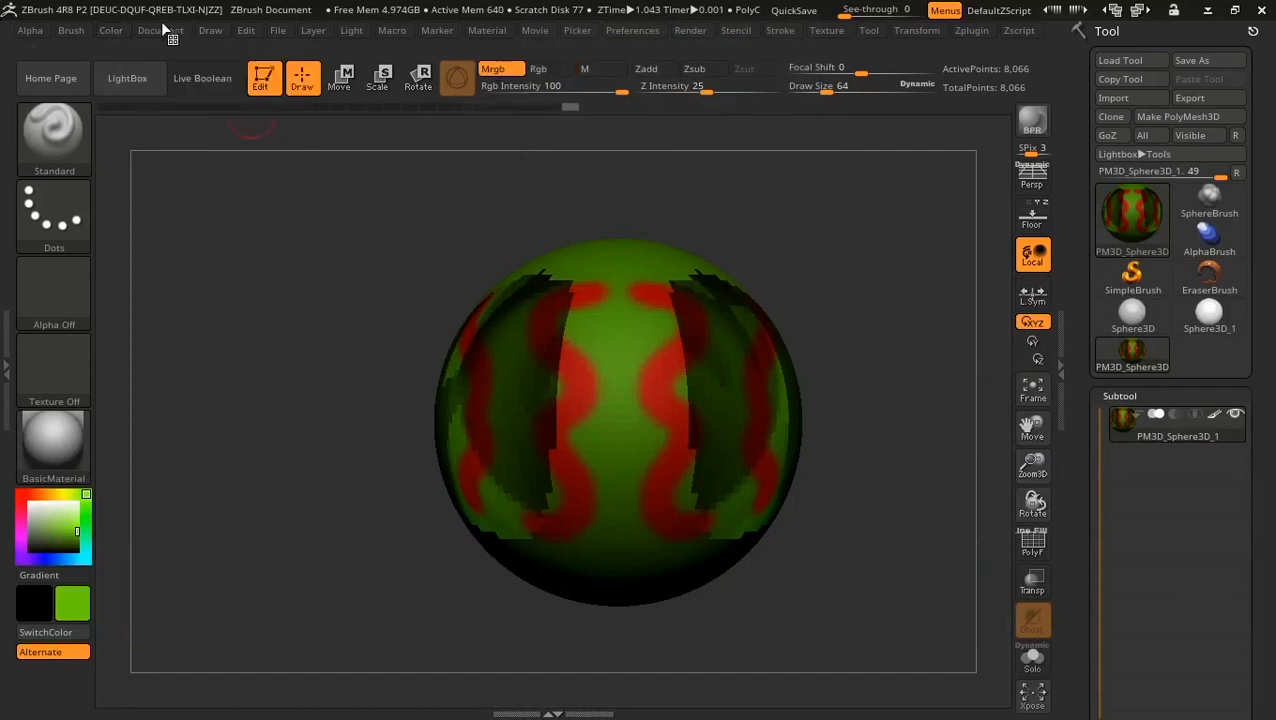
{"action": "left_click", "coordinate": [108, 31]}
{"action": "left_click", "coordinate": [185, 385]}
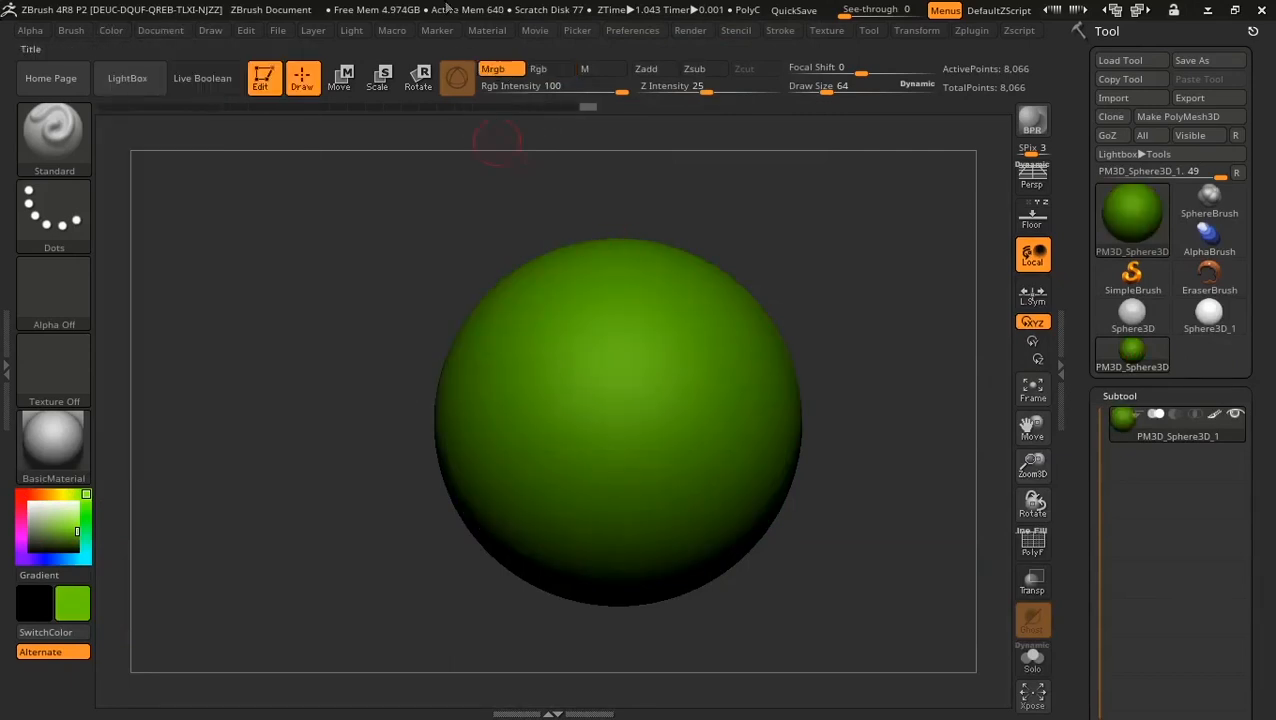
Step: Switch to colour-only Rgb painting with red and paint two mirrored red vertical stripes
{"action": "left_click", "coordinate": [540, 69]}
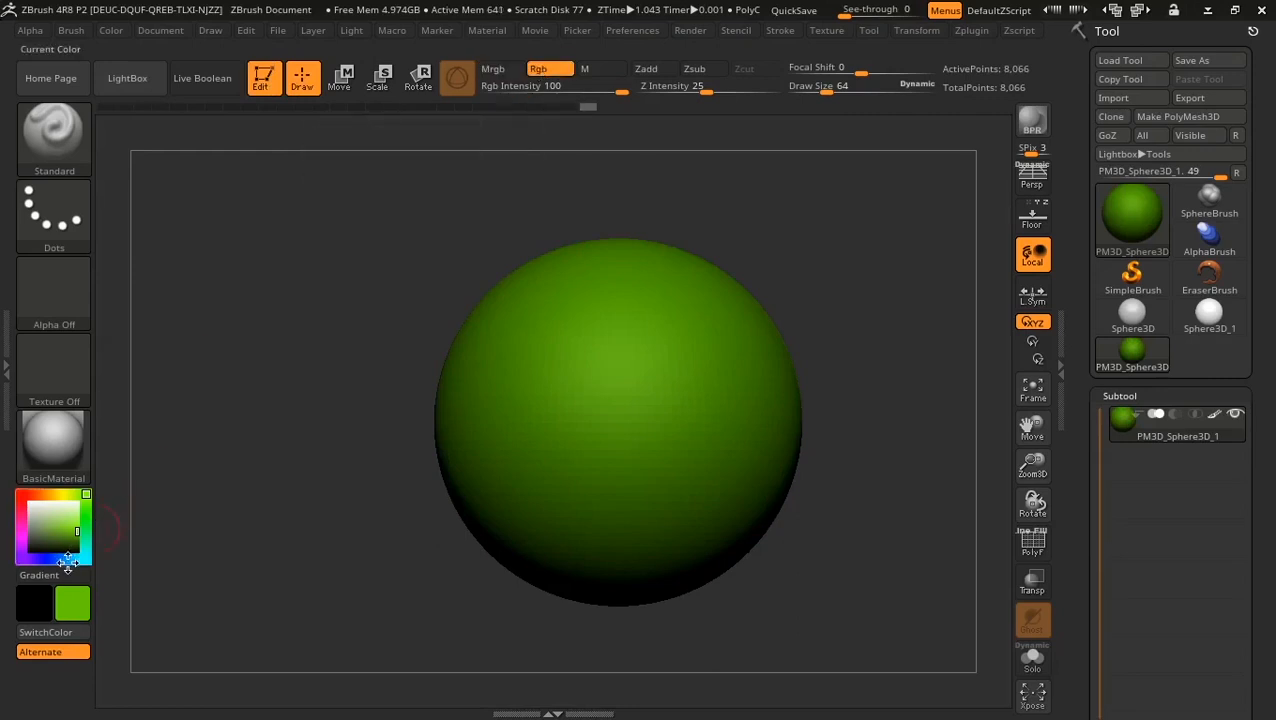
{"action": "left_click_drag", "start_coordinate": [36, 497], "coordinate": [20, 494]}
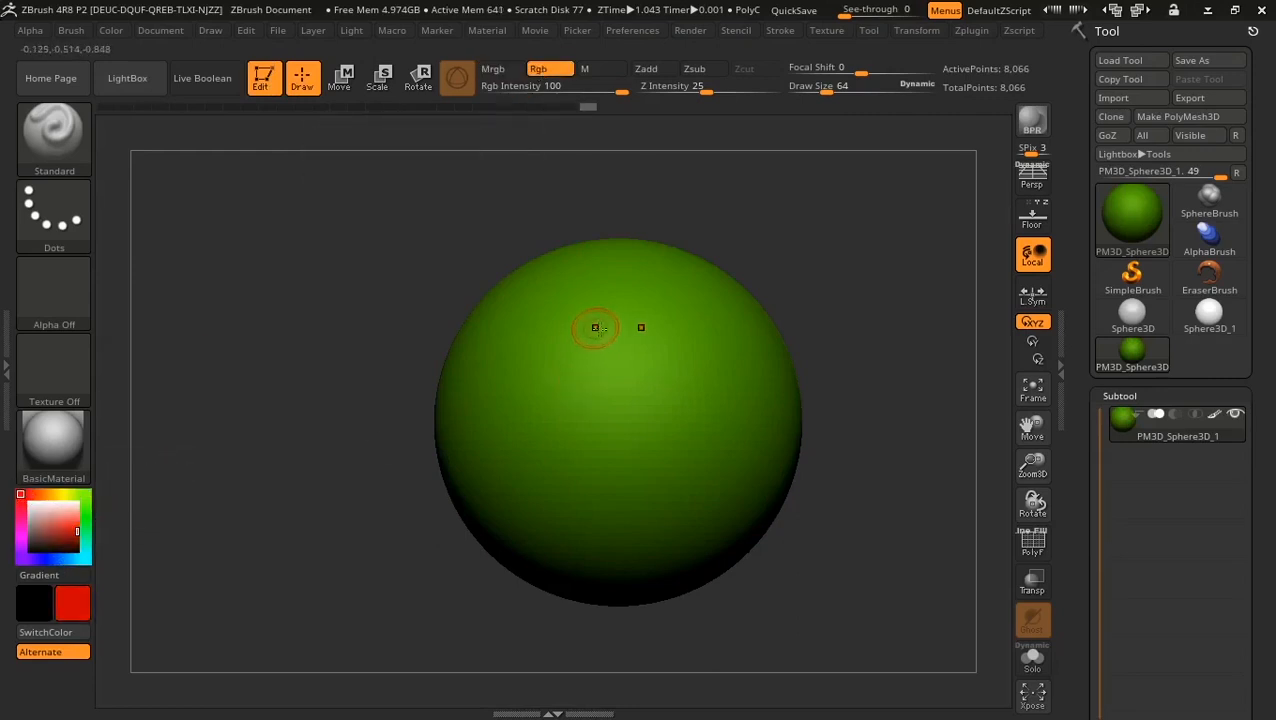
{"action": "left_click_drag", "start_coordinate": [594, 298], "coordinate": [590, 502]}
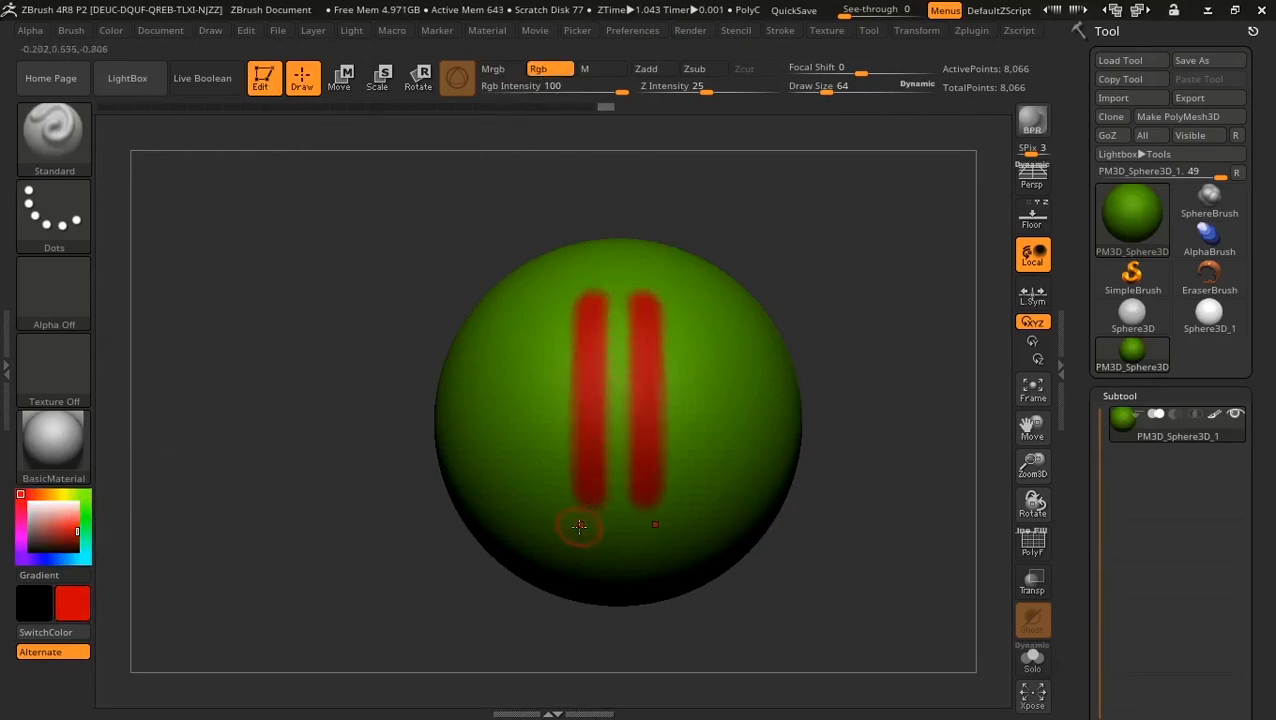
{"action": "mouse_move", "coordinate": [658, 171]}
{"action": "left_mouse_down"}
{"action": "mouse_move", "coordinate": [683, 242]}
{"action": "mouse_move", "coordinate": [735, 190]}
{"action": "left_mouse_up"}
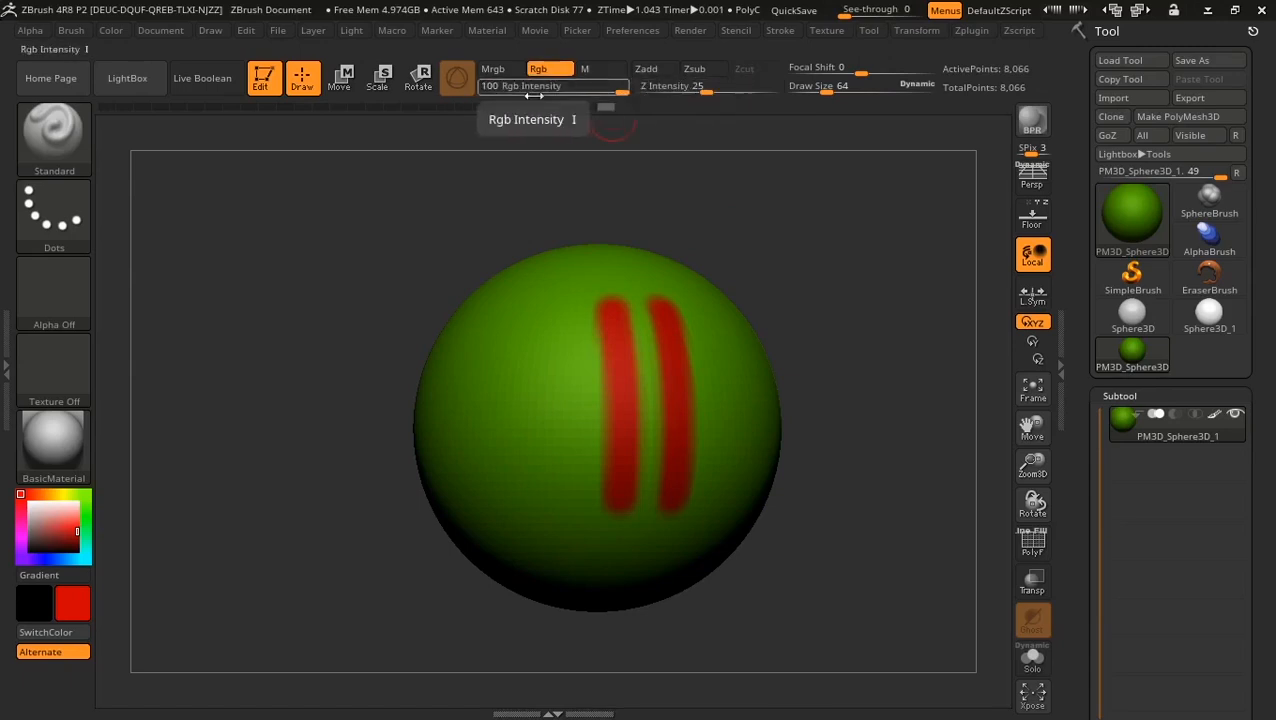
Step: Lower Rgb Intensity to 19 and paint a faint vertical red stroke on the left
{"action": "left_click", "coordinate": [567, 90]}
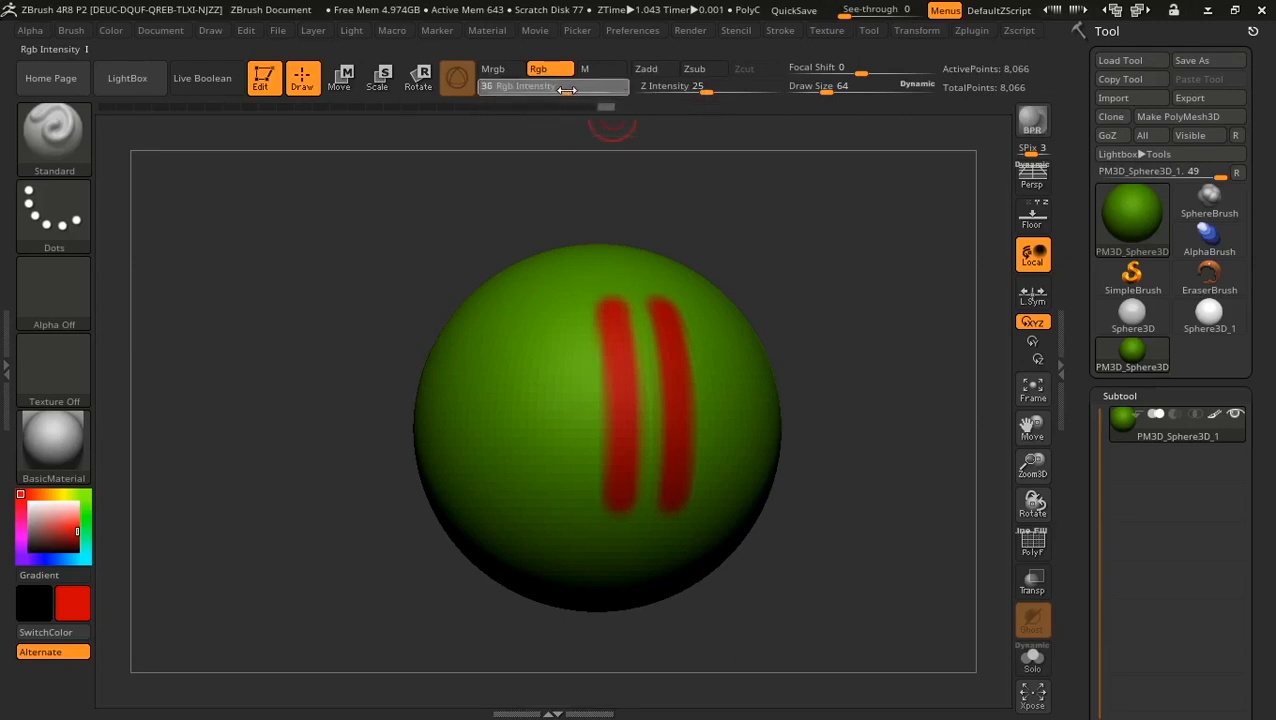
{"action": "left_click_drag", "start_coordinate": [544, 89], "coordinate": [548, 89]}
{"action": "left_click_drag", "start_coordinate": [638, 191], "coordinate": [700, 194]}
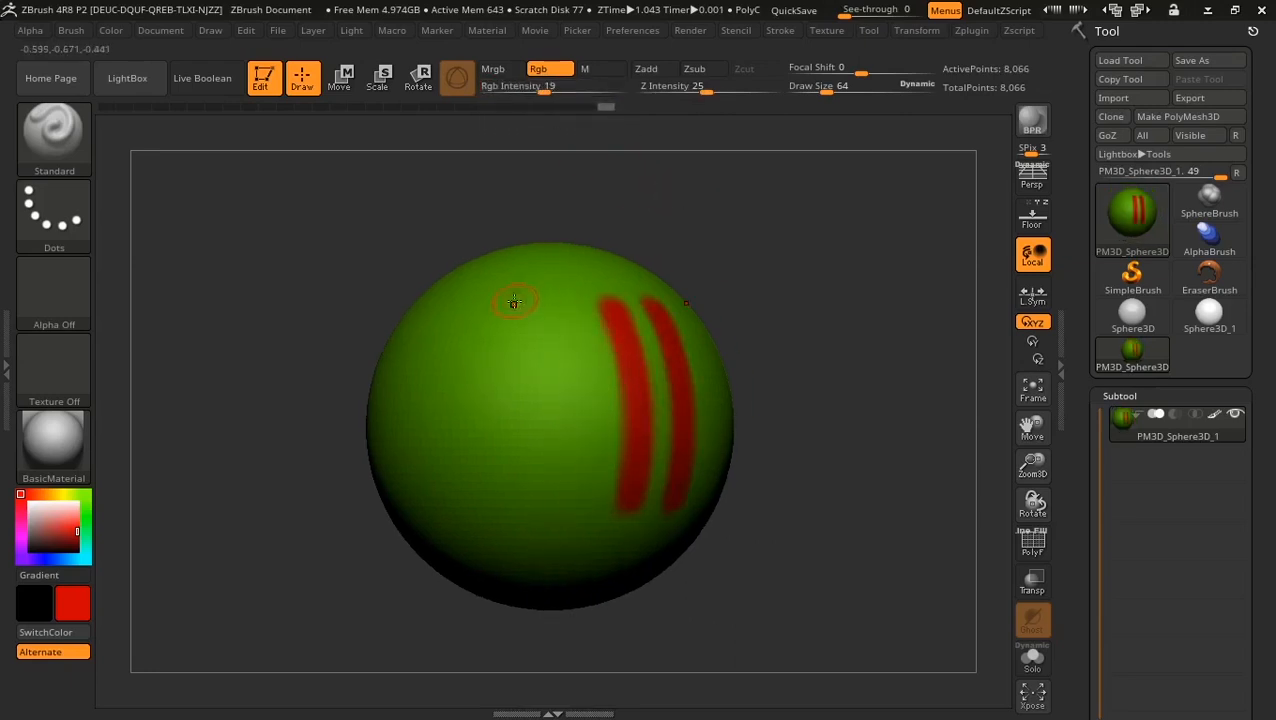
{"action": "left_click_drag", "start_coordinate": [513, 299], "coordinate": [538, 520]}
{"action": "left_click_drag", "start_coordinate": [788, 241], "coordinate": [750, 245]}
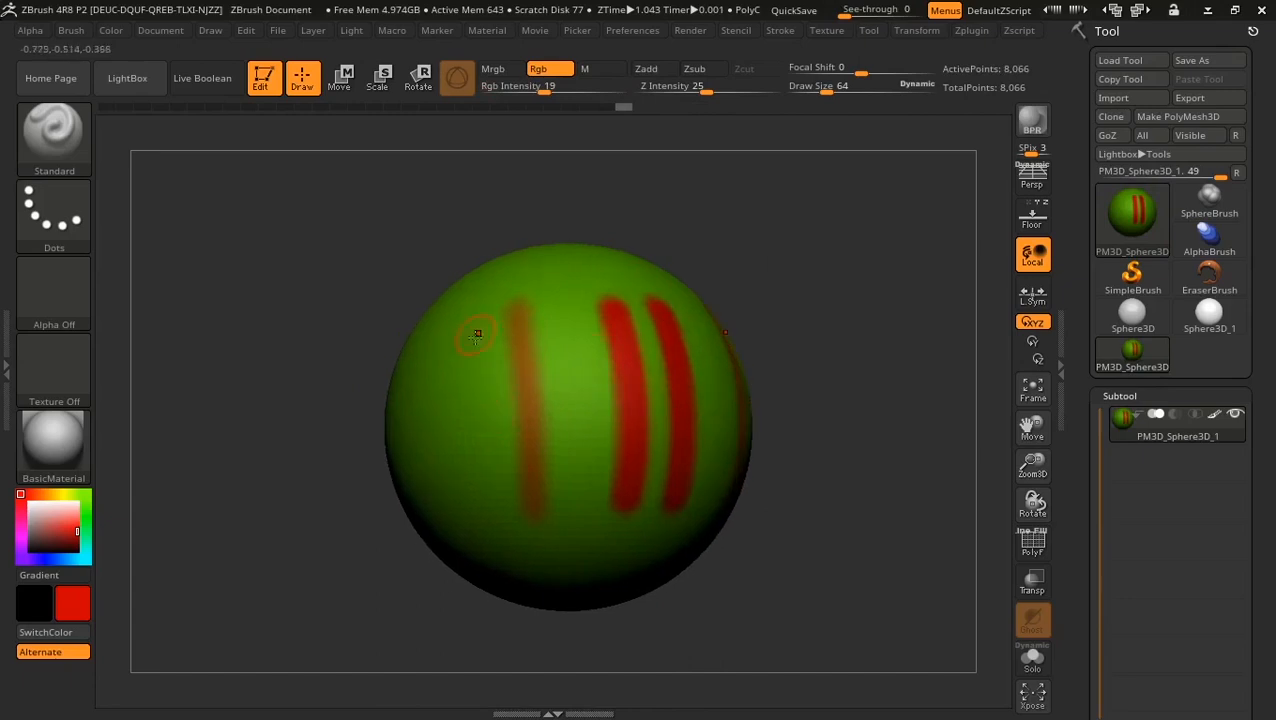
Step: Repaint the left stripe in solid red and fill red between the left-hand stripes
{"action": "mouse_move", "coordinate": [516, 314]}
{"action": "left_mouse_down"}
{"action": "mouse_move", "coordinate": [536, 478]}
{"action": "mouse_move", "coordinate": [525, 393]}
{"action": "left_mouse_up"}
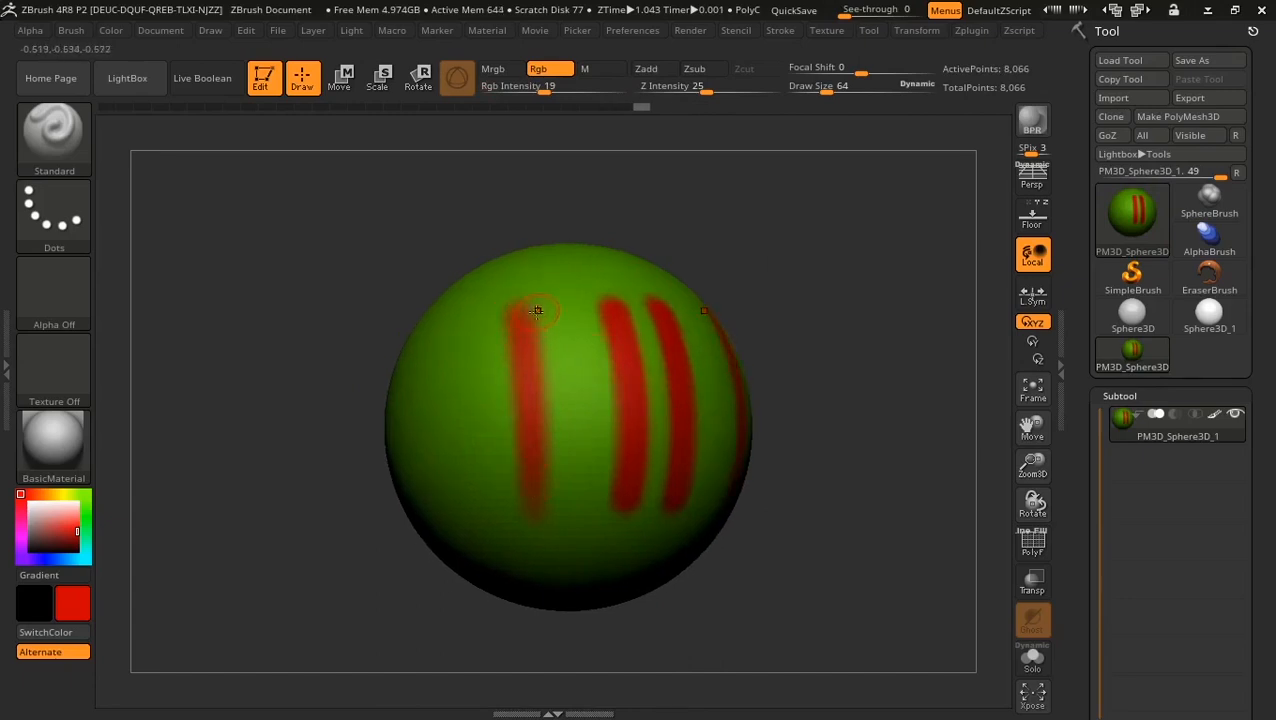
{"action": "mouse_move", "coordinate": [538, 310]}
{"action": "left_mouse_down"}
{"action": "mouse_move", "coordinate": [542, 412]}
{"action": "mouse_move", "coordinate": [562, 414]}
{"action": "left_mouse_up"}
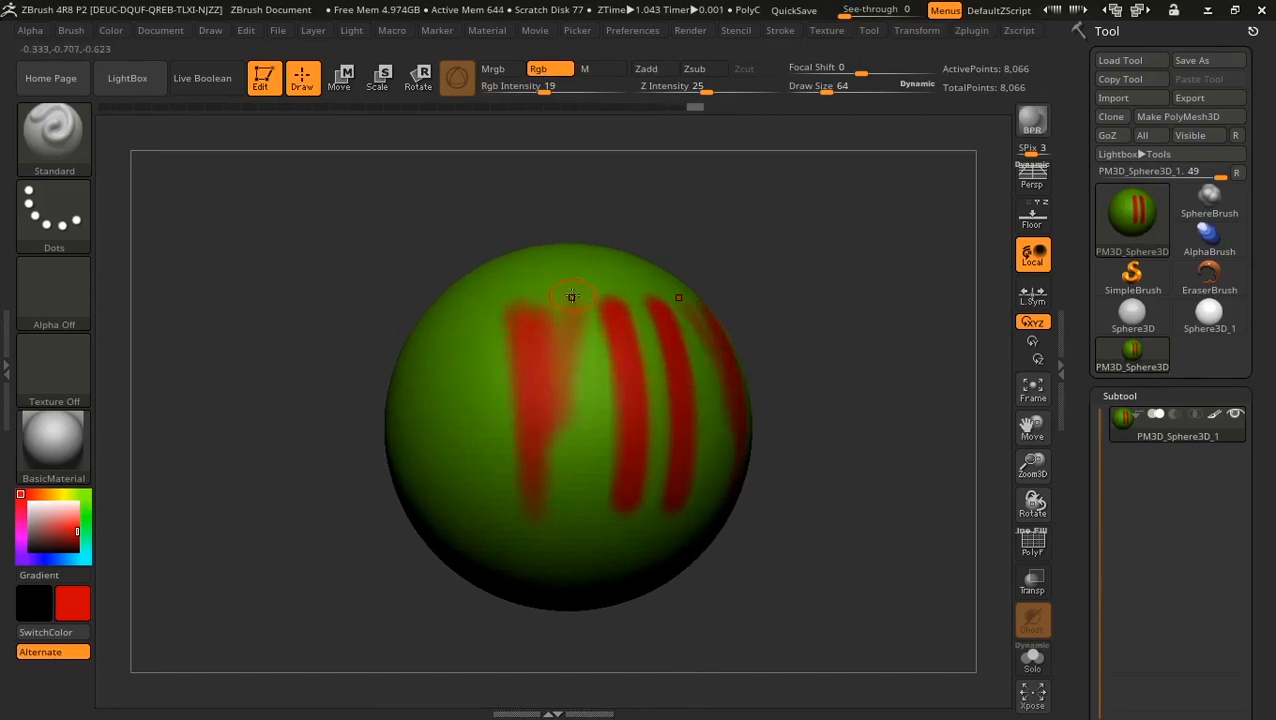
{"action": "mouse_move", "coordinate": [571, 298]}
{"action": "left_mouse_down"}
{"action": "mouse_move", "coordinate": [573, 430]}
{"action": "mouse_move", "coordinate": [592, 426]}
{"action": "left_mouse_up"}
{"action": "left_click_drag", "start_coordinate": [586, 314], "coordinate": [578, 412]}
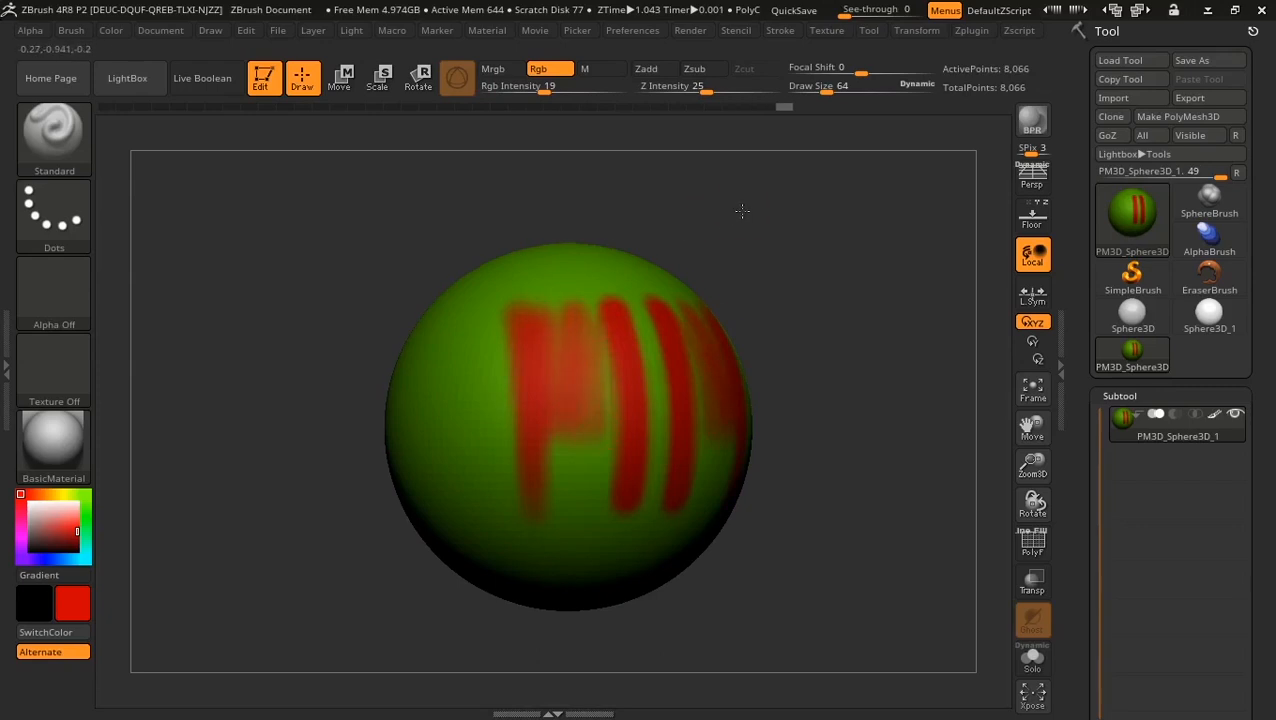
{"action": "left_click_drag", "start_coordinate": [742, 211], "coordinate": [718, 206]}
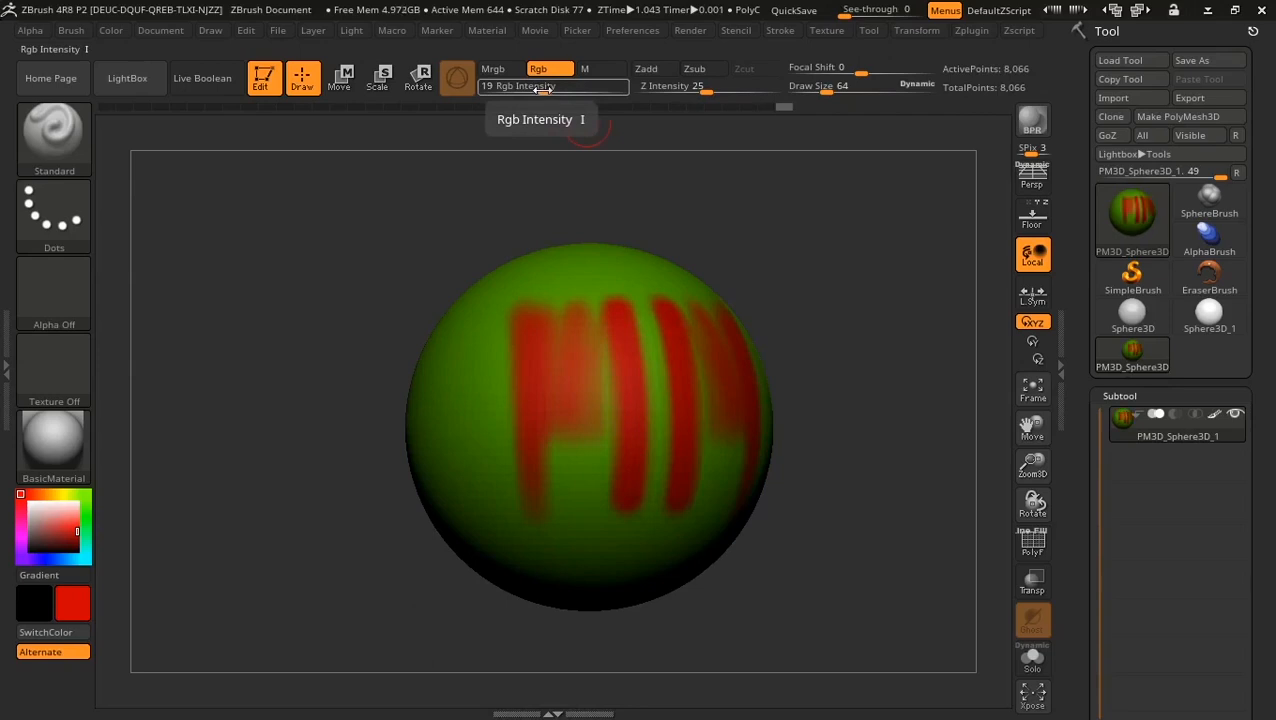
Step: Raise Rgb Intensity to 100, then paint and undo a test red stroke
{"action": "left_click_drag", "start_coordinate": [543, 87], "coordinate": [650, 92]}
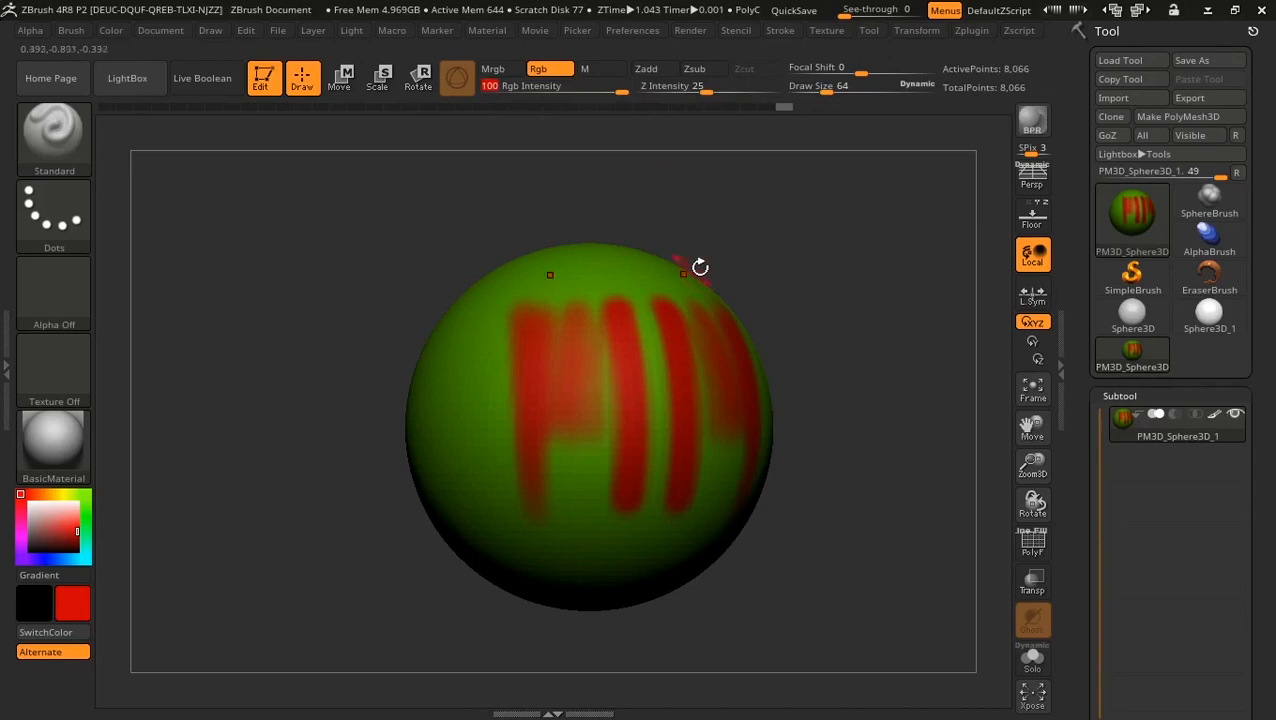
{"action": "left_click_drag", "start_coordinate": [783, 240], "coordinate": [655, 313]}
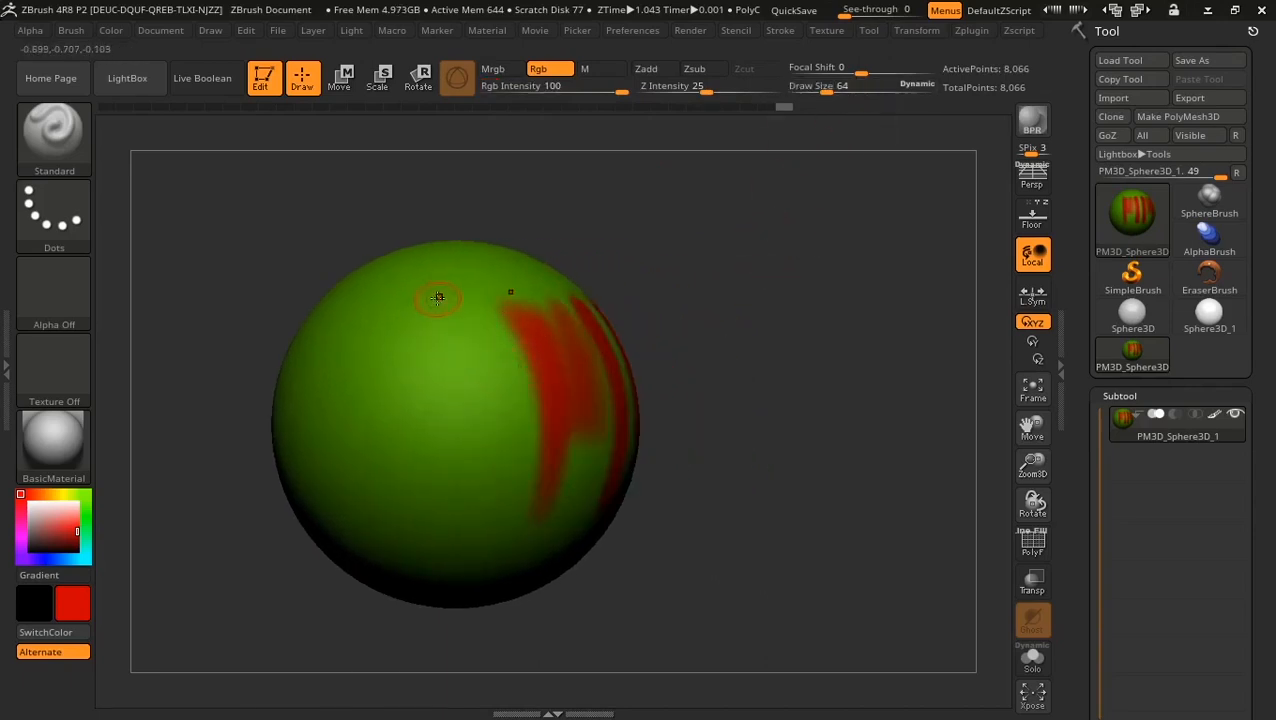
{"action": "left_click_drag", "start_coordinate": [438, 297], "coordinate": [430, 488]}
{"action": "key", "text": "ctrl+z"}
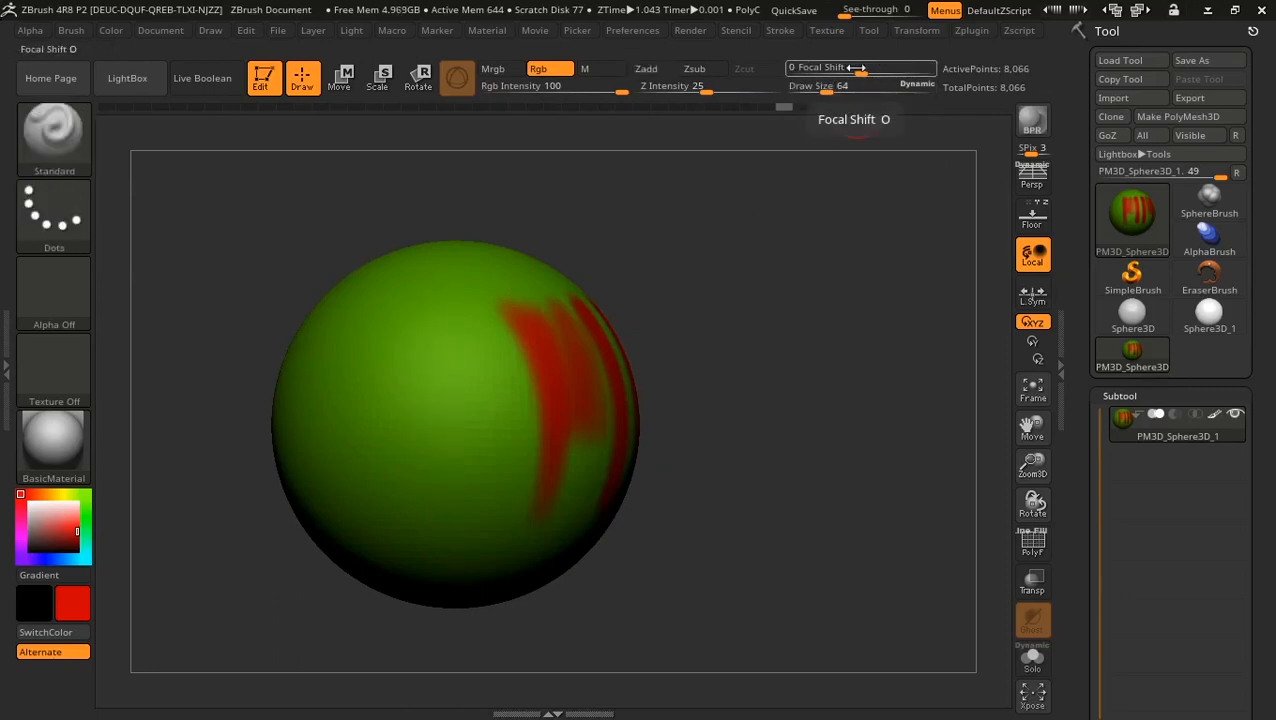
Step: Paint a red zigzag across the front and red strokes on the left, trying Focal Shift values down to -96
{"action": "left_click_drag", "start_coordinate": [860, 67], "coordinate": [915, 67]}
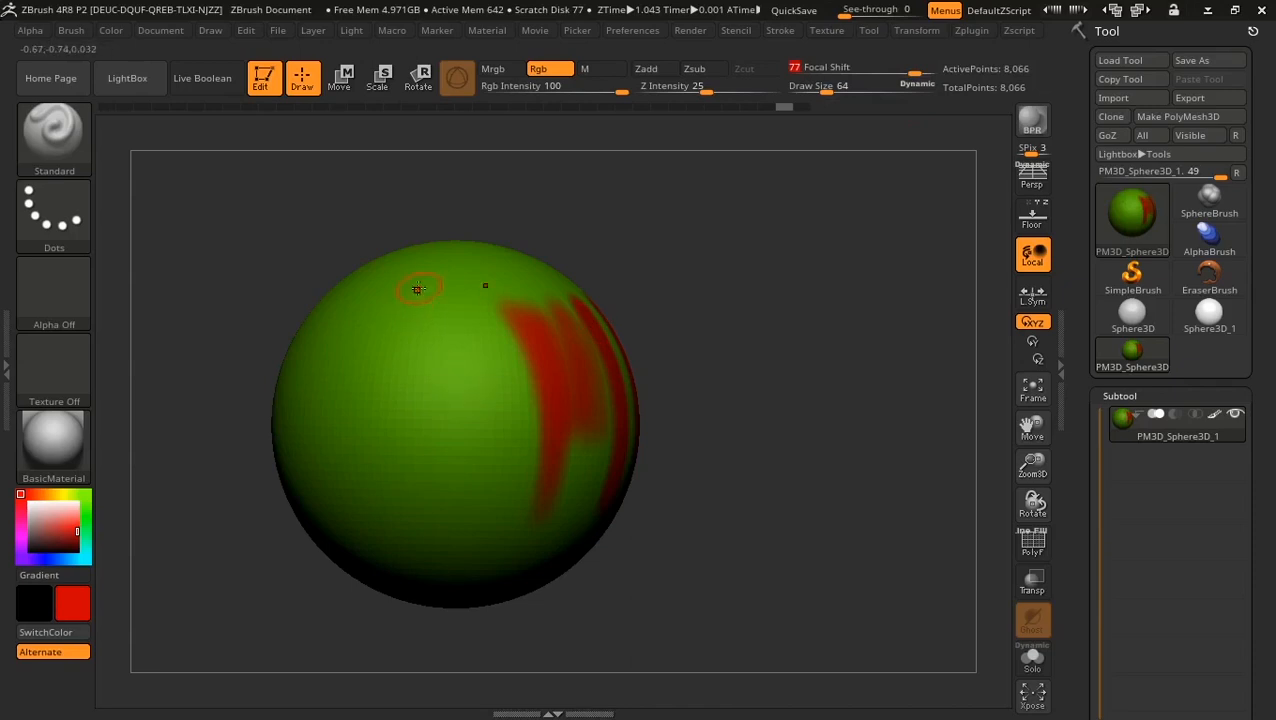
{"action": "mouse_move", "coordinate": [417, 289]}
{"action": "left_mouse_down"}
{"action": "mouse_move", "coordinate": [395, 400]}
{"action": "mouse_move", "coordinate": [412, 510]}
{"action": "mouse_move", "coordinate": [452, 300]}
{"action": "mouse_move", "coordinate": [483, 528]}
{"action": "mouse_move", "coordinate": [508, 350]}
{"action": "left_mouse_up"}
{"action": "left_click", "coordinate": [890, 67]}
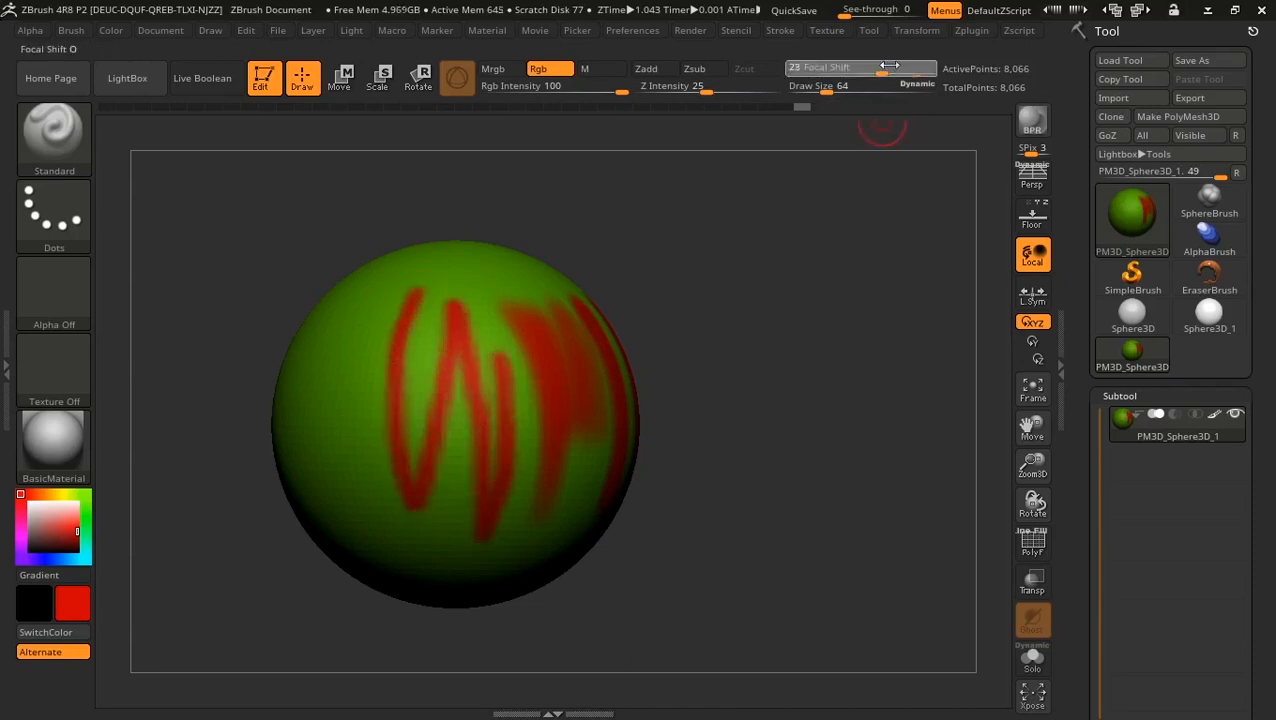
{"action": "left_click_drag", "start_coordinate": [800, 67], "coordinate": [796, 67]}
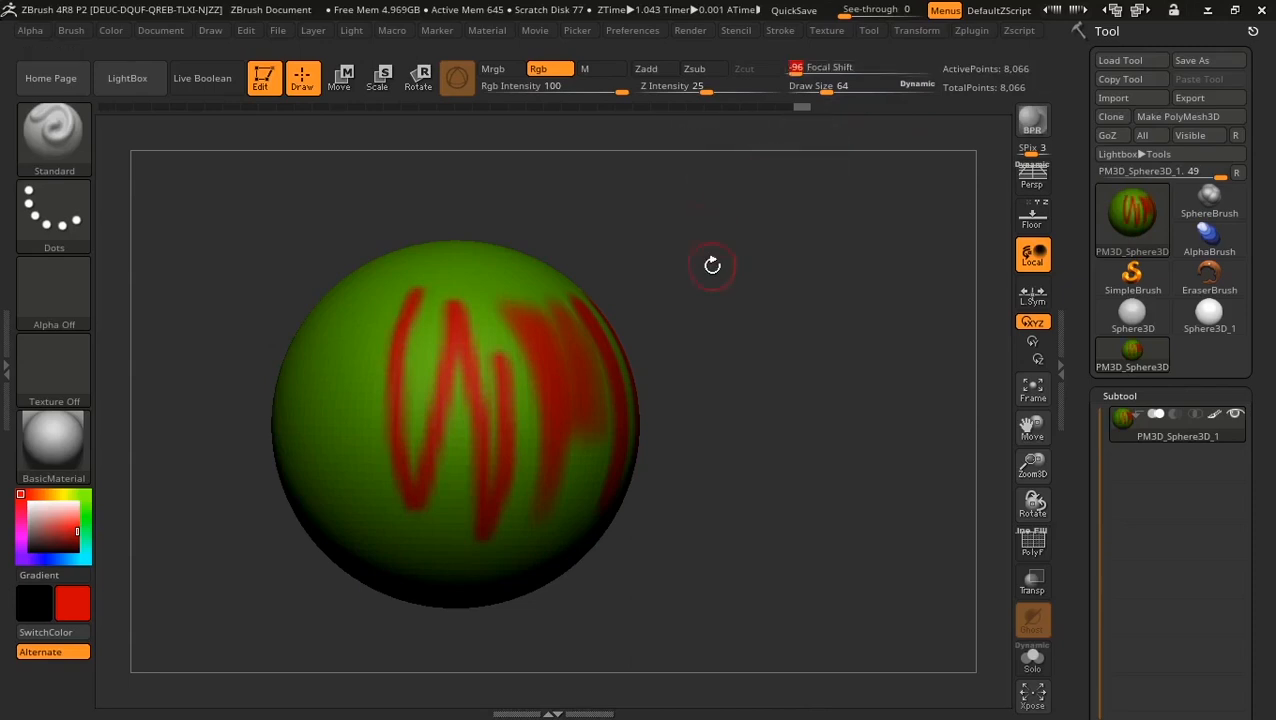
{"action": "left_click_drag", "start_coordinate": [712, 265], "coordinate": [675, 293]}
{"action": "mouse_move", "coordinate": [362, 295]}
{"action": "left_mouse_down"}
{"action": "mouse_move", "coordinate": [332, 401]}
{"action": "mouse_move", "coordinate": [336, 512]}
{"action": "mouse_move", "coordinate": [350, 276]}
{"action": "left_mouse_up"}
{"action": "mouse_move", "coordinate": [331, 505]}
{"action": "left_mouse_down"}
{"action": "mouse_move", "coordinate": [380, 262]}
{"action": "mouse_move", "coordinate": [372, 495]}
{"action": "left_mouse_up"}
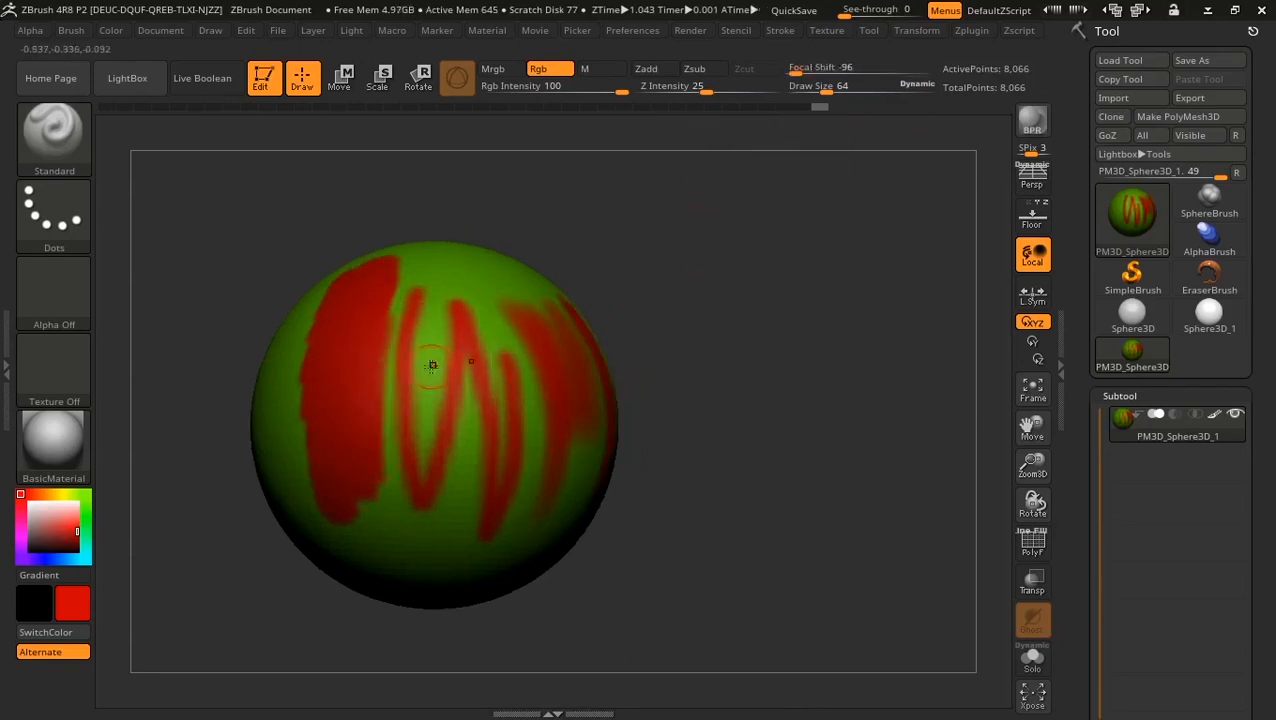
Step: Raise Focal Shift from -96, cover most of the front in red, then select green
{"action": "mouse_move", "coordinate": [797, 72]}
{"action": "left_mouse_down"}
{"action": "mouse_move", "coordinate": [832, 70]}
{"action": "mouse_move", "coordinate": [852, 86]}
{"action": "left_mouse_up"}
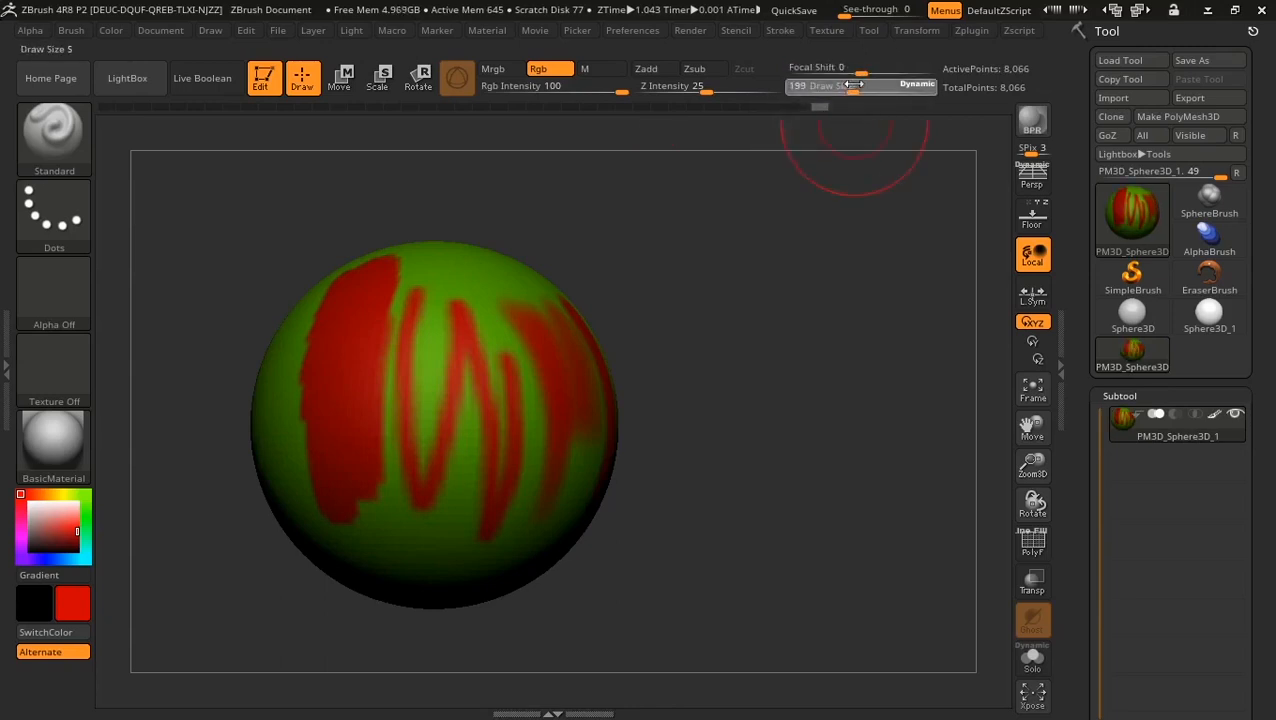
{"action": "left_click_drag", "start_coordinate": [793, 334], "coordinate": [652, 332]}
{"action": "mouse_move", "coordinate": [358, 304]}
{"action": "left_mouse_down"}
{"action": "mouse_move", "coordinate": [404, 390]}
{"action": "mouse_move", "coordinate": [410, 561]}
{"action": "mouse_move", "coordinate": [502, 431]}
{"action": "mouse_move", "coordinate": [486, 370]}
{"action": "left_mouse_up"}
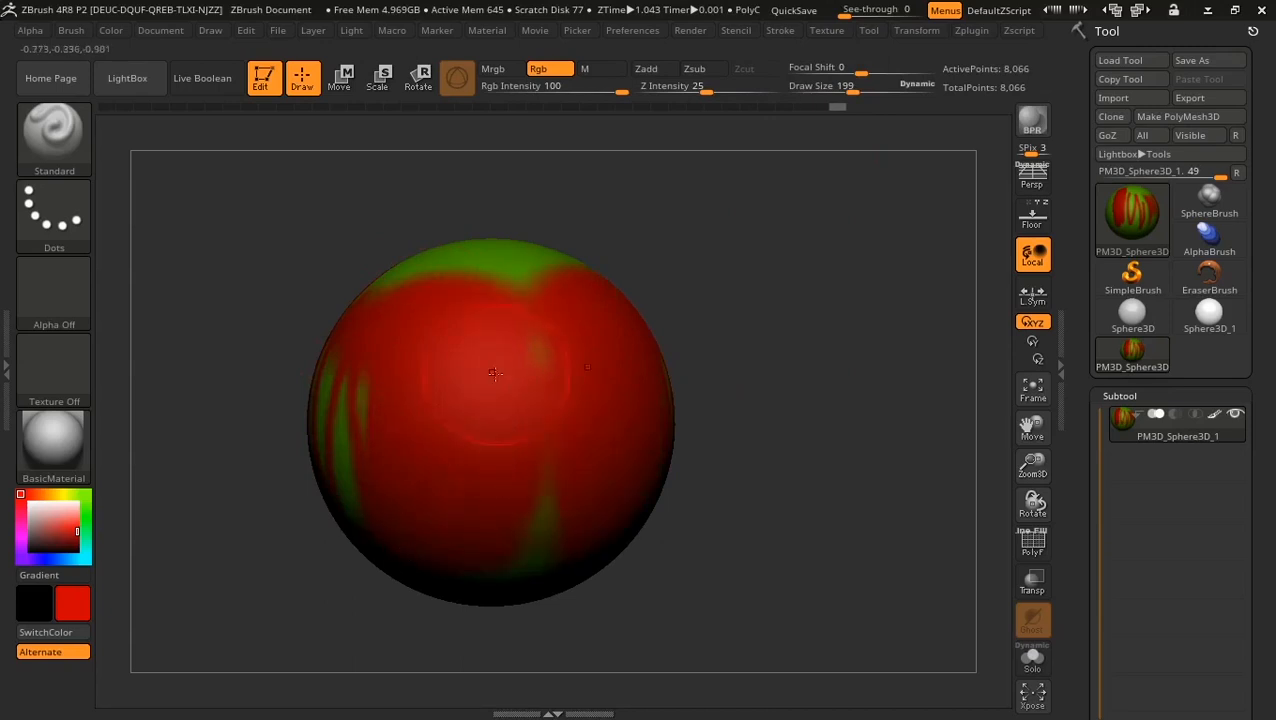
{"action": "left_click", "coordinate": [87, 493]}
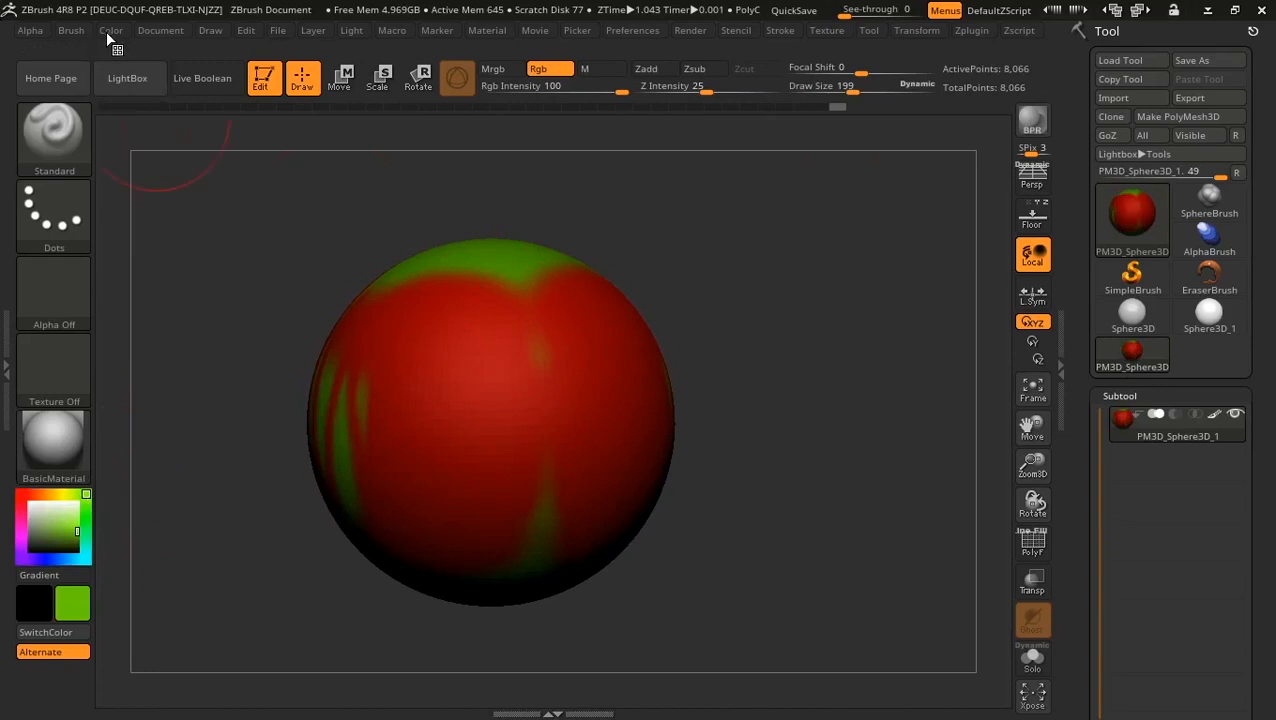
Step: Refill the whole sphere solid green with Fill Object
{"action": "left_click", "coordinate": [110, 30]}
{"action": "left_click", "coordinate": [160, 380]}
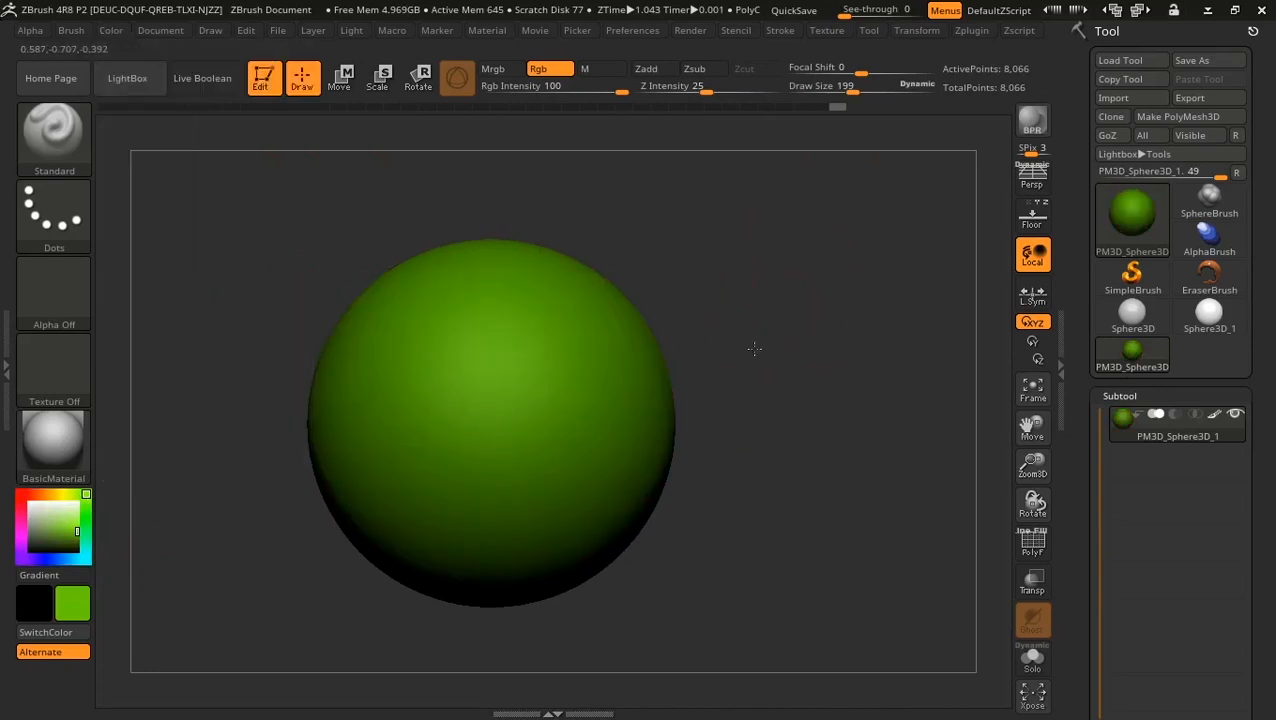
{"action": "left_click_drag", "start_coordinate": [754, 348], "coordinate": [749, 345], "text": "shift"}
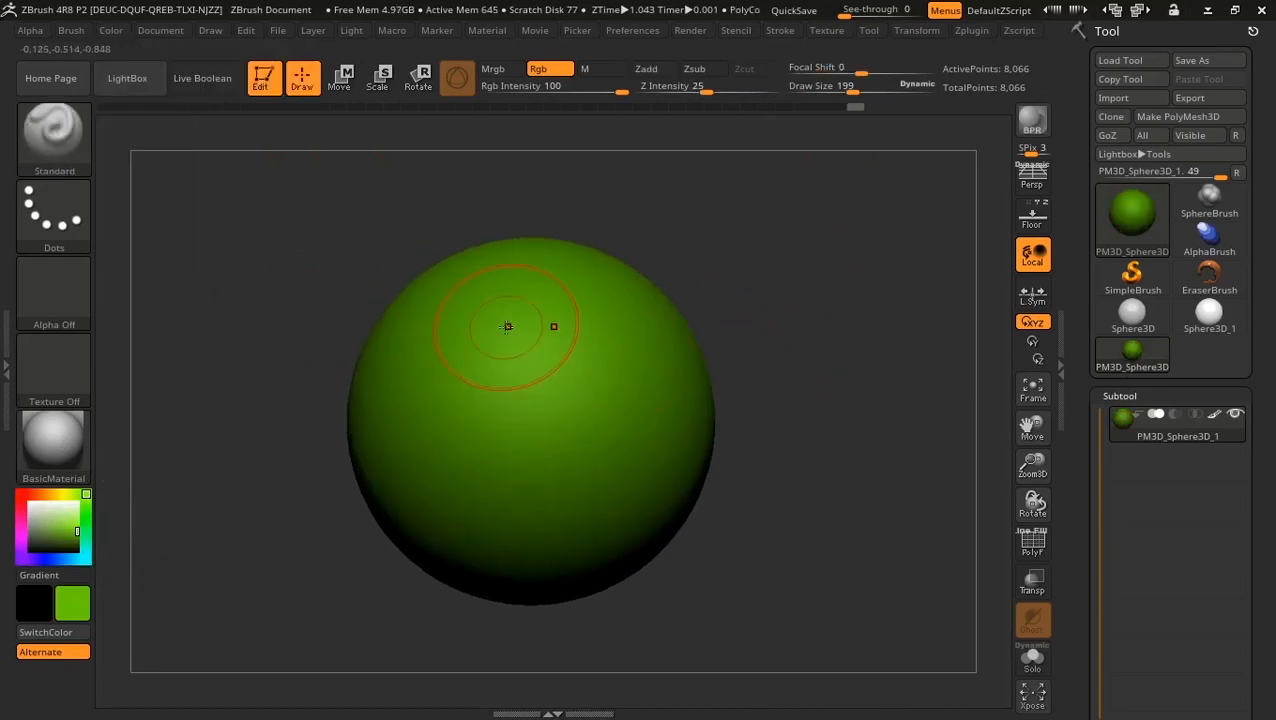
Step: Set Draw Size to 76 and paint mirrored wavy red stripes down the sphere
{"action": "right_click", "coordinate": [506, 326]}
{"action": "left_click_drag", "start_coordinate": [505, 327], "coordinate": [481, 327]}
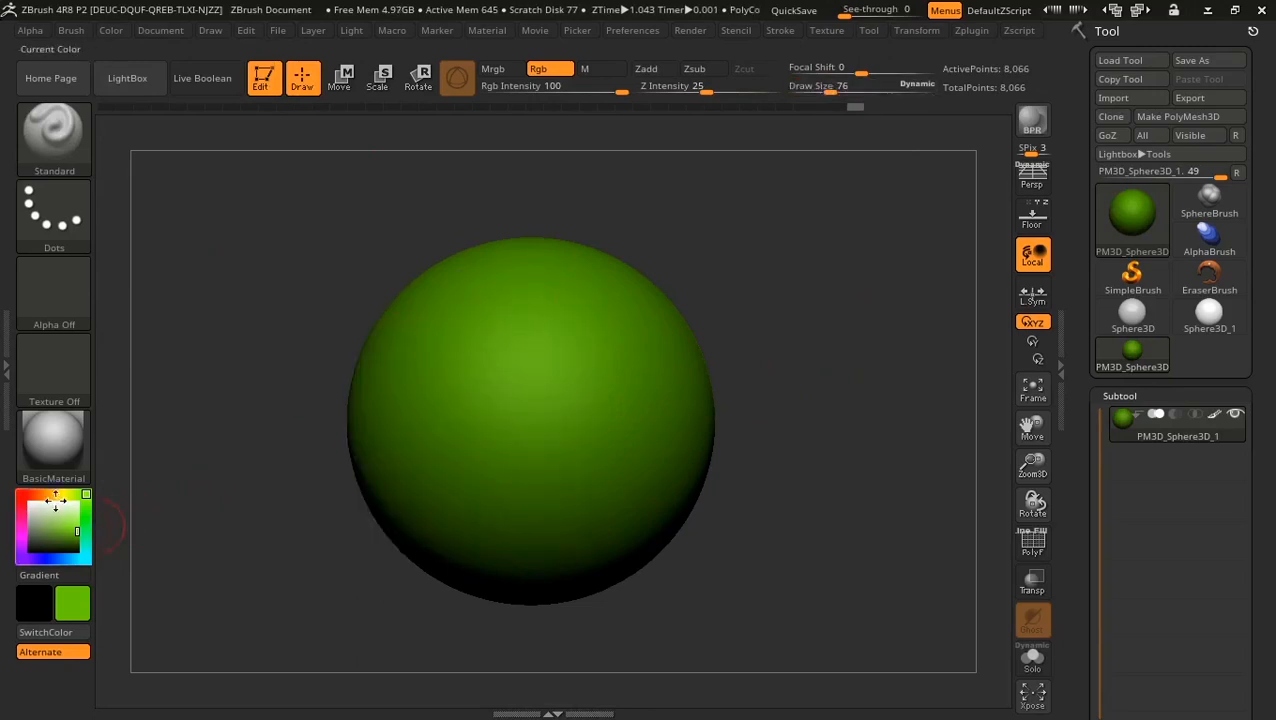
{"action": "left_click_drag", "start_coordinate": [52, 497], "coordinate": [17, 498]}
{"action": "mouse_move", "coordinate": [488, 318]}
{"action": "left_mouse_down"}
{"action": "mouse_move", "coordinate": [455, 368]}
{"action": "mouse_move", "coordinate": [441, 518]}
{"action": "left_mouse_up"}
{"action": "left_click_drag", "start_coordinate": [625, 155], "coordinate": [649, 162]}
Step: Turn off Zadd and smooth the red stripe edges into soft blends
{"action": "key", "text": "shift"}
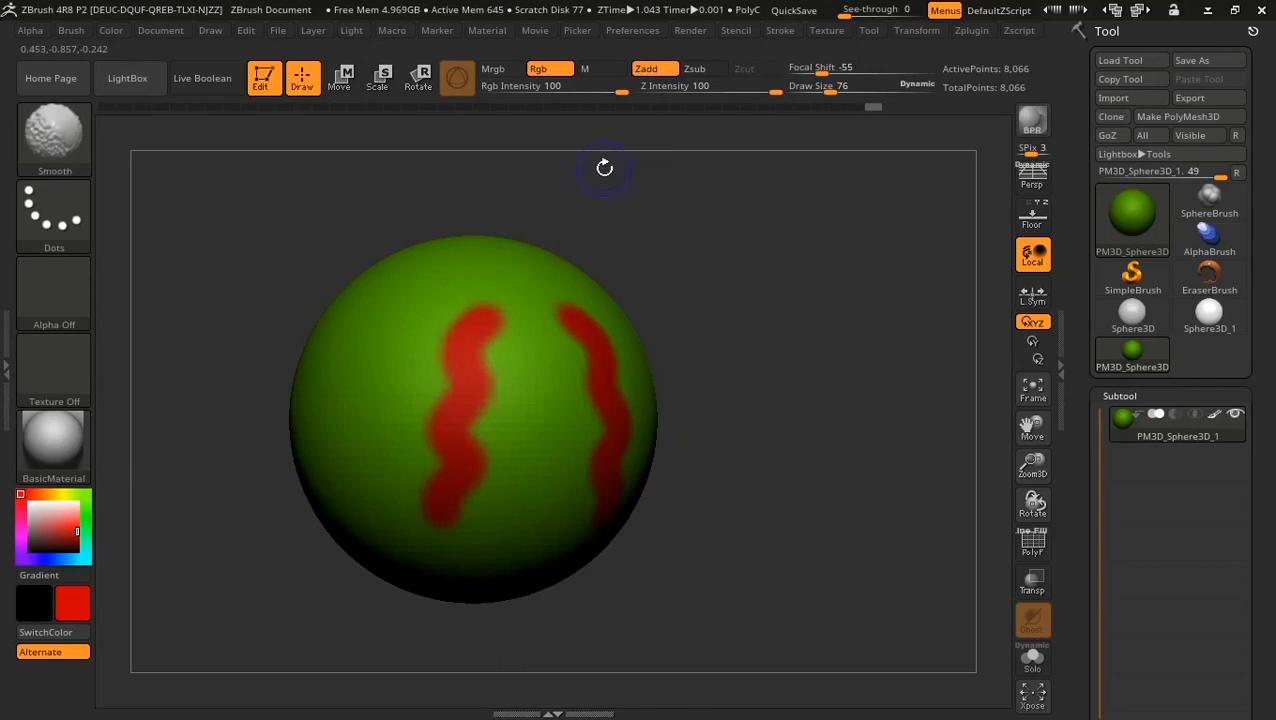
{"action": "left_click", "coordinate": [661, 73], "text": "shift"}
{"action": "mouse_move", "coordinate": [432, 438]}
{"action": "left_mouse_down", "text": "shift"}
{"action": "mouse_move", "coordinate": [432, 466]}
{"action": "mouse_move", "coordinate": [466, 320]}
{"action": "mouse_move", "coordinate": [483, 325]}
{"action": "mouse_move", "coordinate": [476, 390]}
{"action": "mouse_move", "coordinate": [493, 440]}
{"action": "left_mouse_up", "text": "shift"}
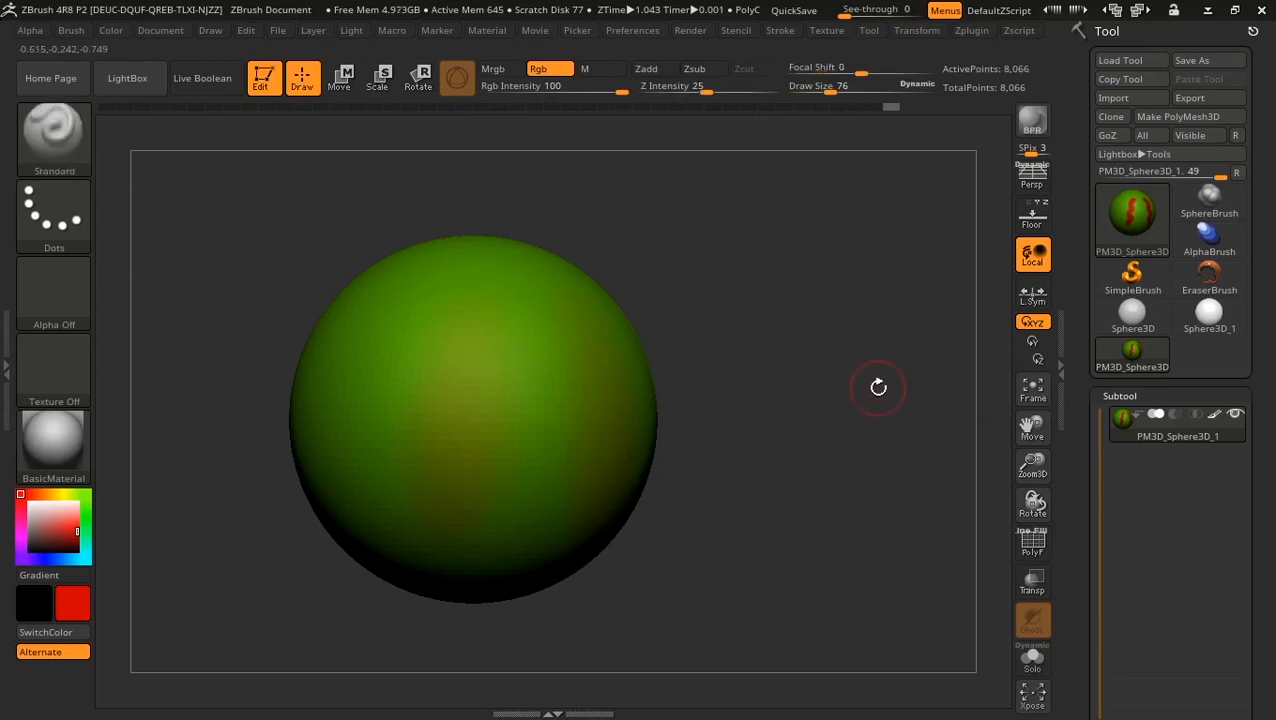
{"action": "left_click_drag", "start_coordinate": [877, 385], "coordinate": [829, 380]}
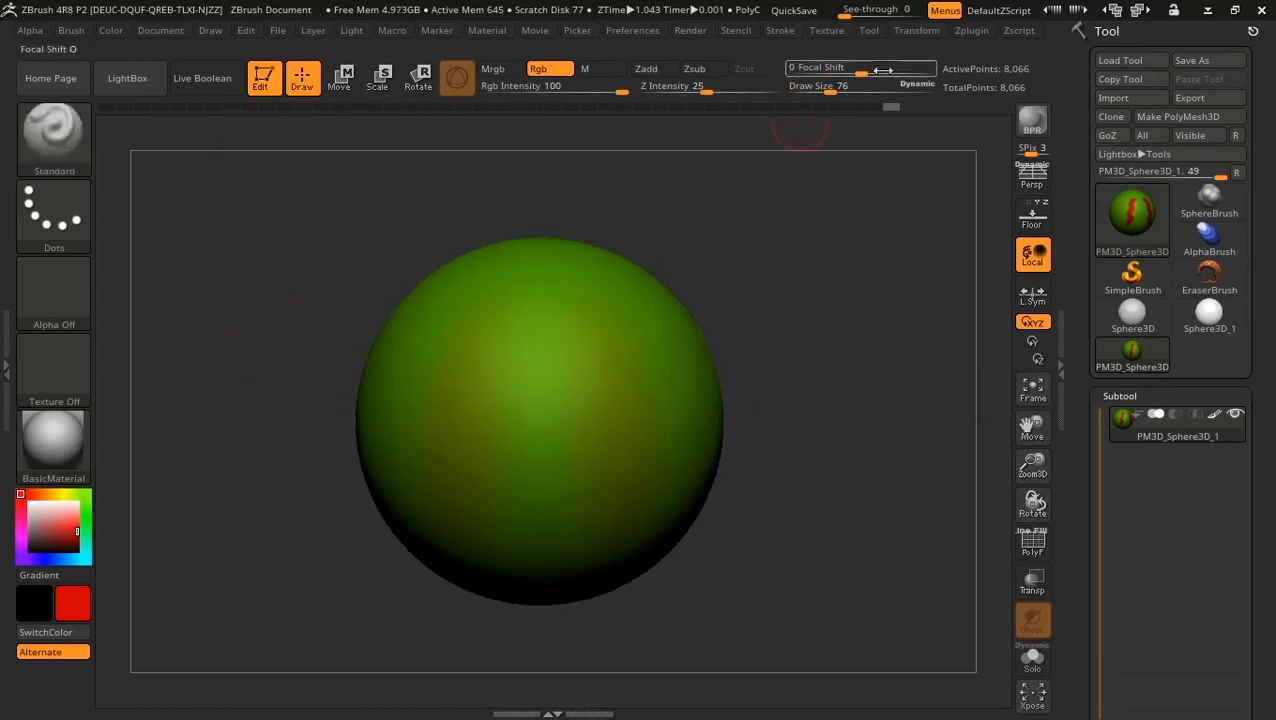
Step: Scrub the Undo History back to plain green and paint mirrored wavy red stripes
{"action": "left_click", "coordinate": [855, 108]}
{"action": "mouse_move", "coordinate": [855, 110]}
{"action": "left_mouse_down"}
{"action": "mouse_move", "coordinate": [820, 110]}
{"action": "mouse_move", "coordinate": [851, 110]}
{"action": "left_mouse_up"}
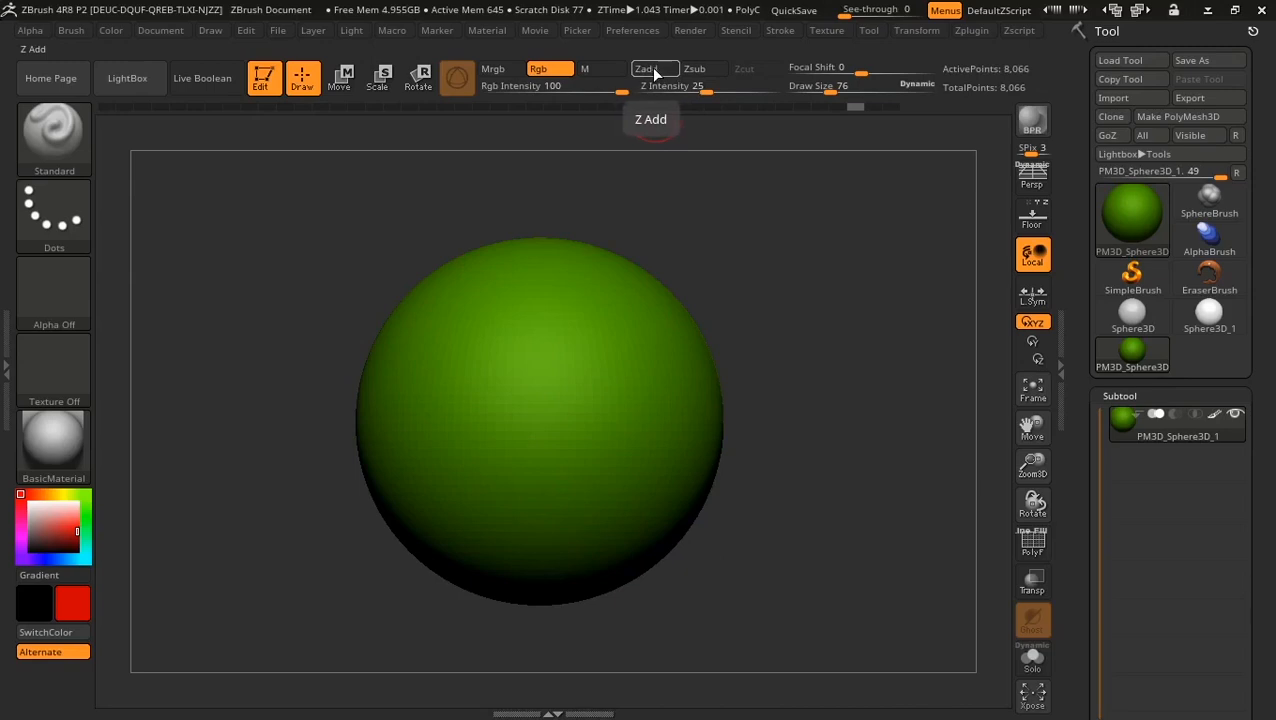
{"action": "key", "text": "shift"}
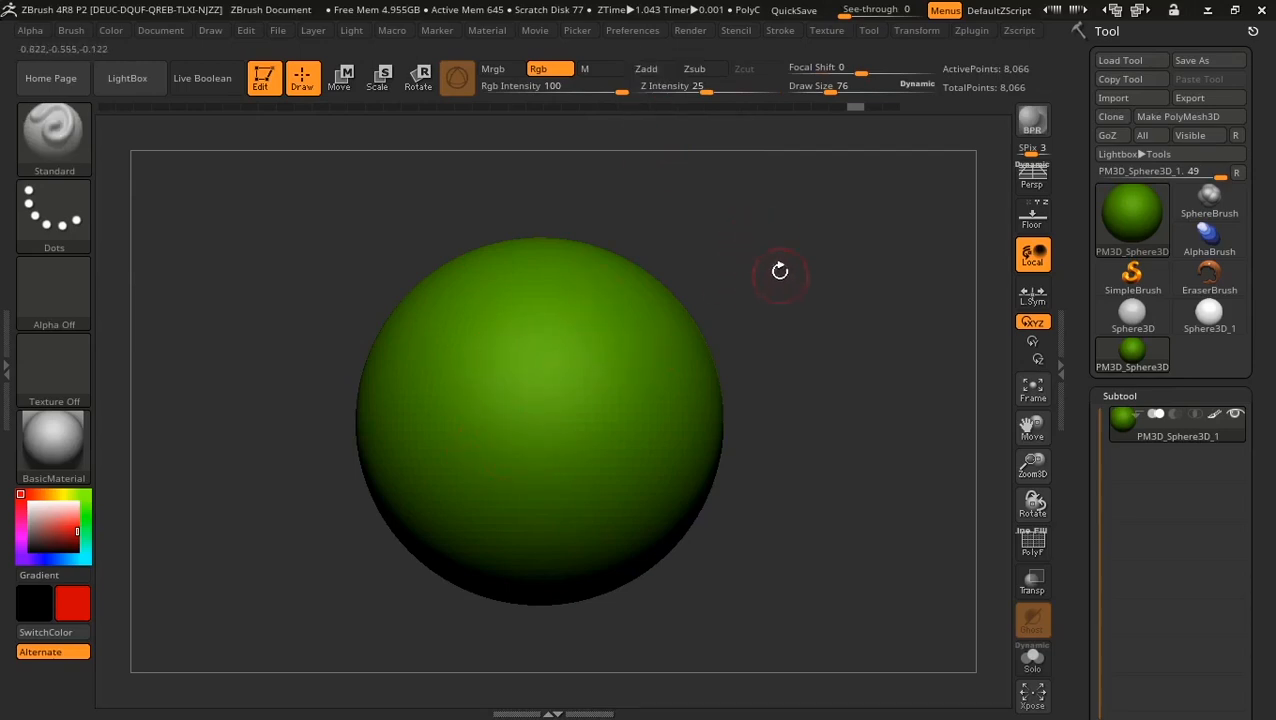
{"action": "mouse_move", "coordinate": [780, 292]}
{"action": "left_mouse_down"}
{"action": "mouse_move", "coordinate": [775, 277]}
{"action": "mouse_move", "coordinate": [789, 286]}
{"action": "left_mouse_up"}
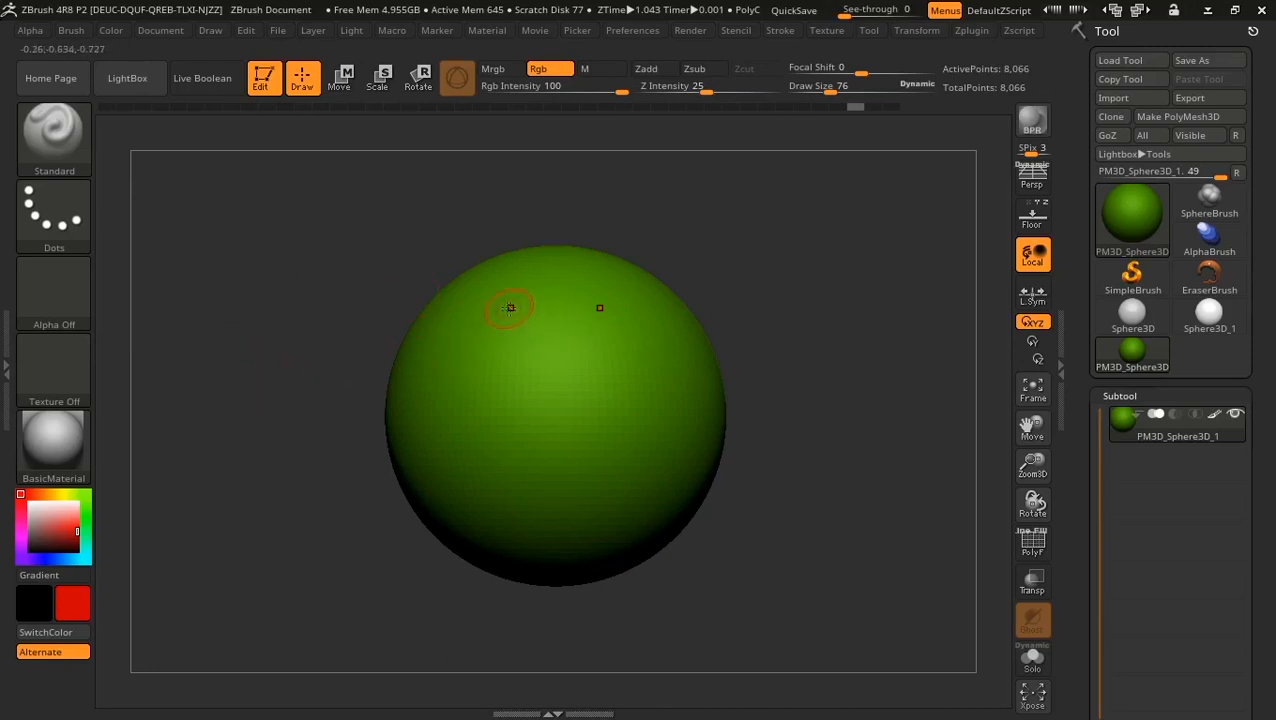
{"action": "mouse_move", "coordinate": [510, 307]}
{"action": "left_mouse_down"}
{"action": "mouse_move", "coordinate": [488, 322]}
{"action": "mouse_move", "coordinate": [528, 380]}
{"action": "mouse_move", "coordinate": [468, 430]}
{"action": "mouse_move", "coordinate": [506, 532]}
{"action": "left_mouse_up"}
Step: Set Focal Shift to -100 and paint a hard-edged red patch on the sphere's left side
{"action": "left_click_drag", "start_coordinate": [237, 304], "coordinate": [270, 293]}
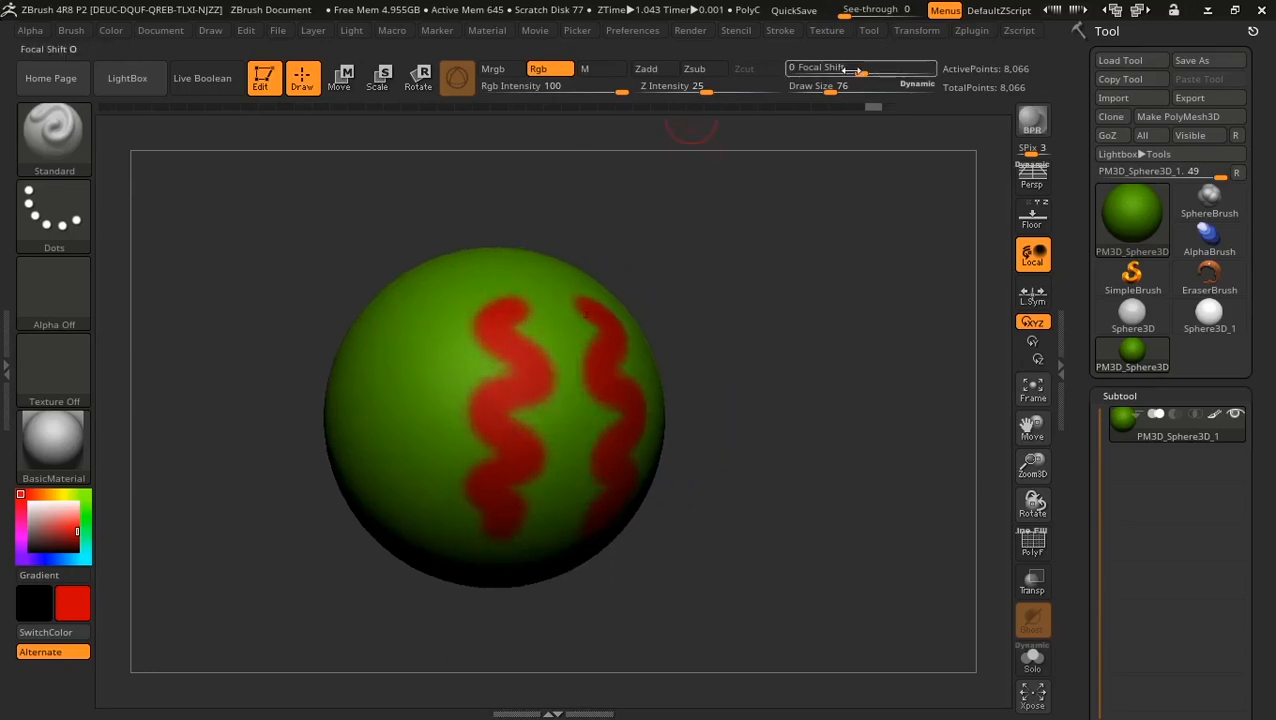
{"action": "left_click_drag", "start_coordinate": [853, 70], "coordinate": [795, 67]}
{"action": "left_click_drag", "start_coordinate": [706, 256], "coordinate": [680, 262]}
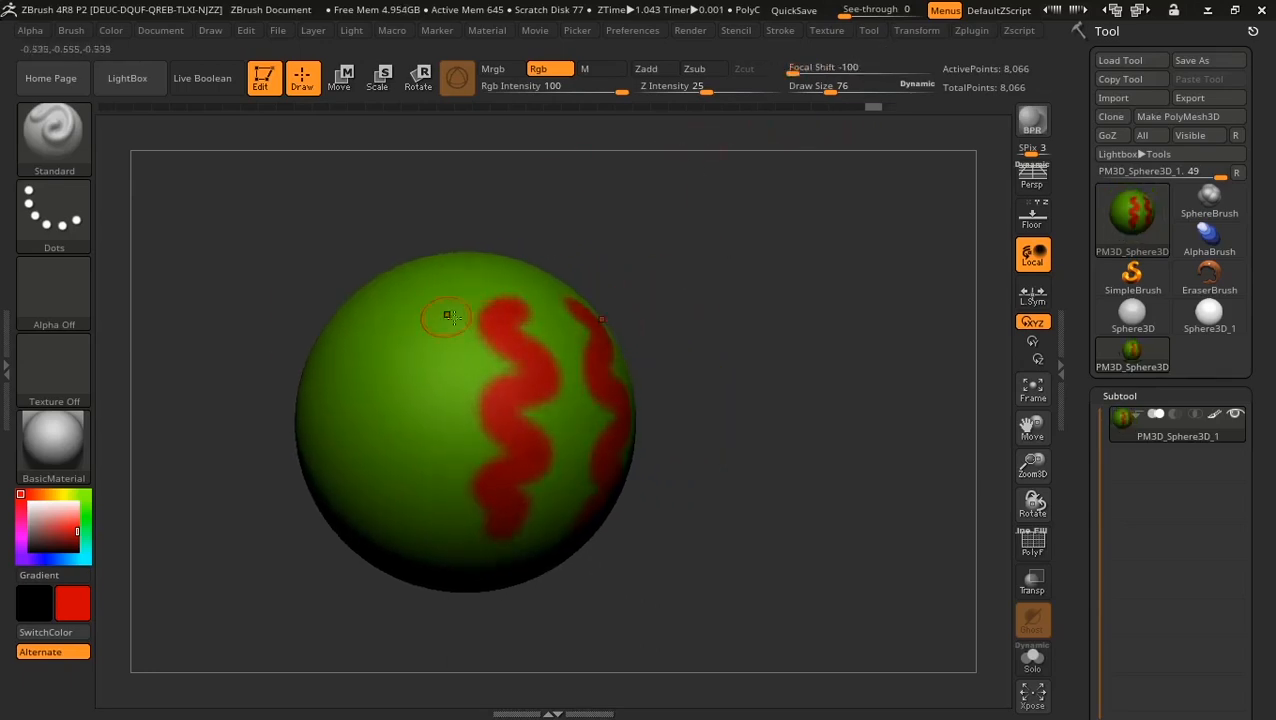
{"action": "mouse_move", "coordinate": [416, 287]}
{"action": "left_mouse_down"}
{"action": "mouse_move", "coordinate": [410, 461]}
{"action": "mouse_move", "coordinate": [378, 392]}
{"action": "mouse_move", "coordinate": [372, 406]}
{"action": "mouse_move", "coordinate": [389, 371]}
{"action": "left_mouse_up"}
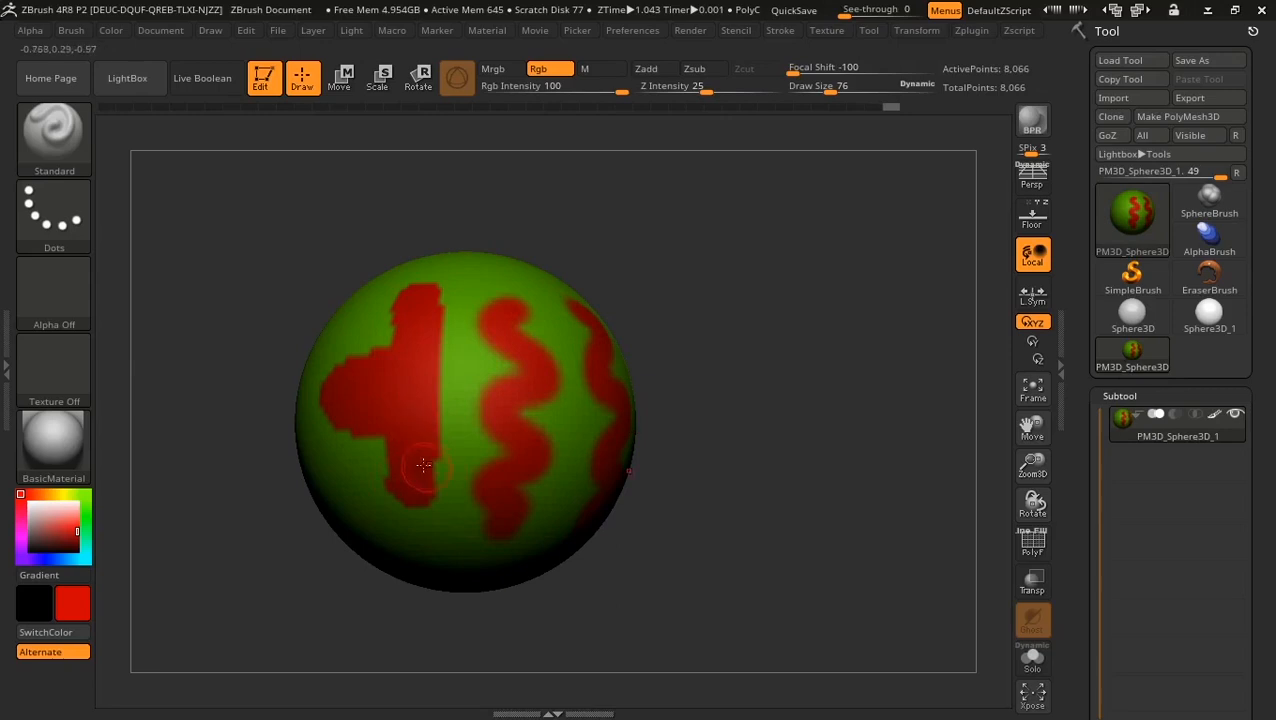
{"action": "mouse_move", "coordinate": [431, 464]}
{"action": "left_mouse_down"}
{"action": "mouse_move", "coordinate": [407, 498]}
{"action": "mouse_move", "coordinate": [436, 447]}
{"action": "left_mouse_up"}
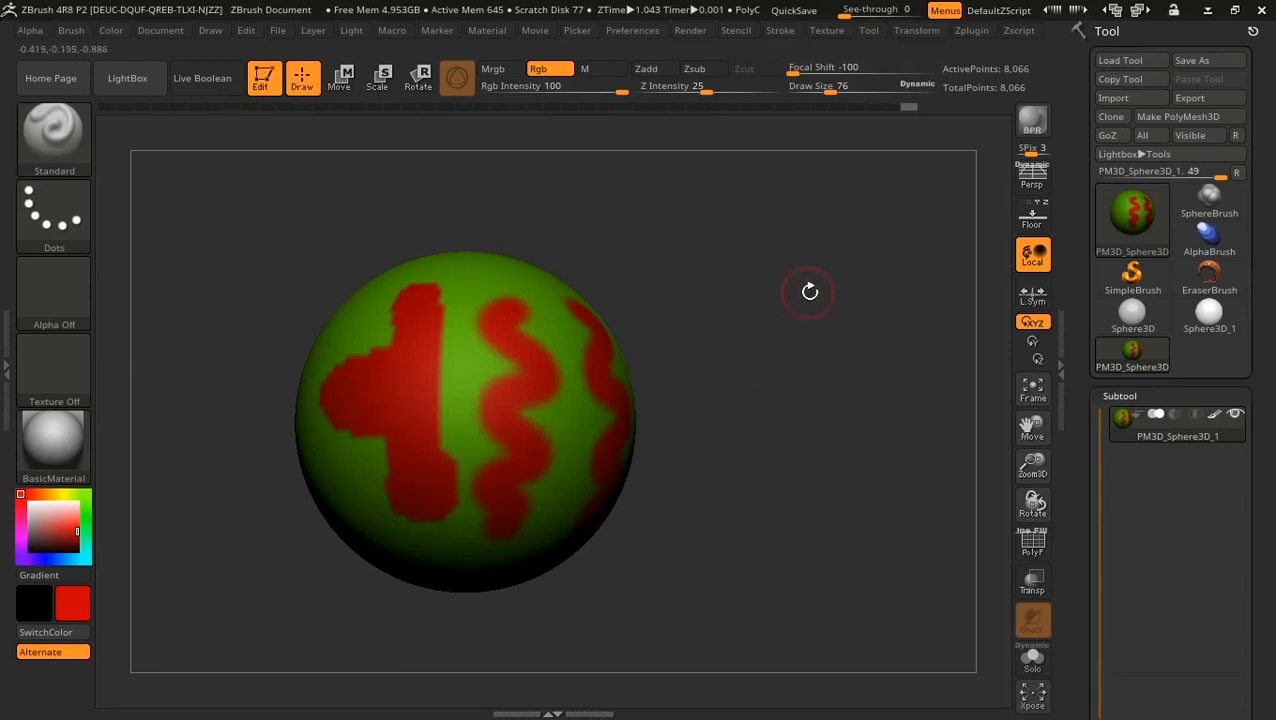
{"action": "left_click_drag", "start_coordinate": [788, 286], "coordinate": [793, 394], "text": "alt"}
{"action": "left_click_drag", "start_coordinate": [879, 262], "coordinate": [931, 309], "text": "alt"}
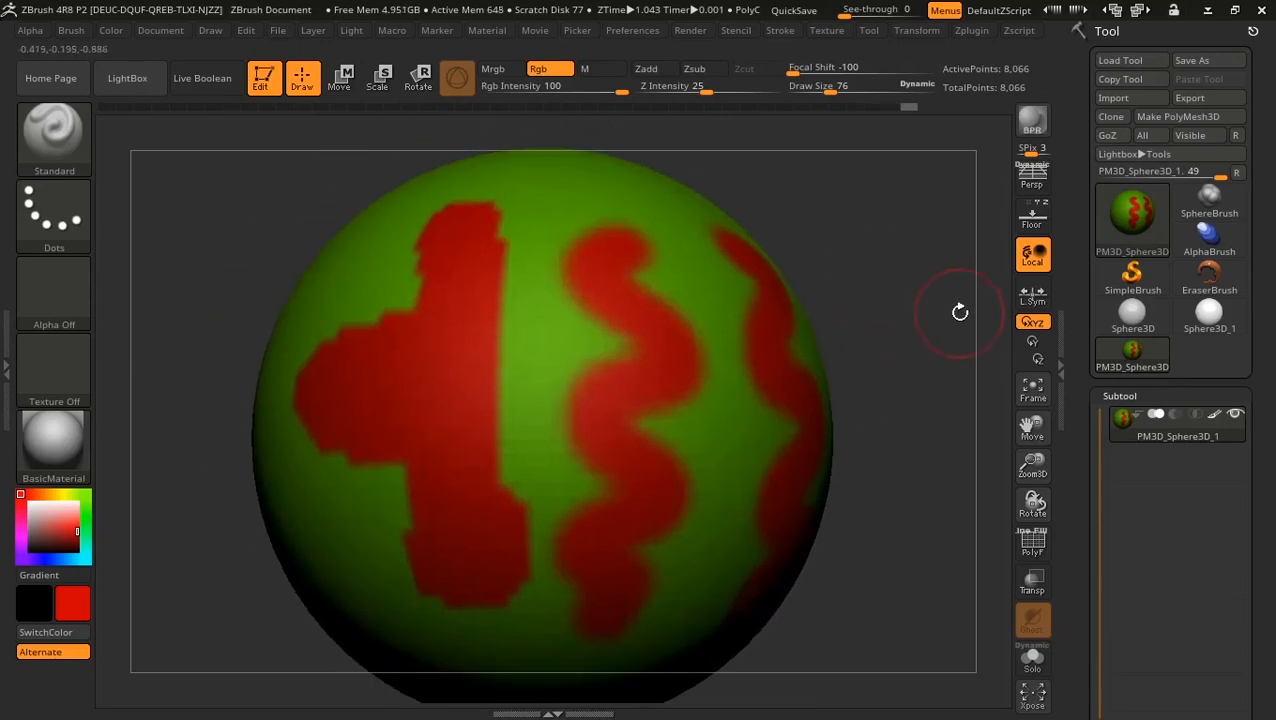
Step: Show the PolyF wireframe, set Draw Size to 40, and paint another red stripe down the sphere
{"action": "left_click", "coordinate": [1033, 543]}
{"action": "left_click_drag", "start_coordinate": [877, 242], "coordinate": [690, 388]}
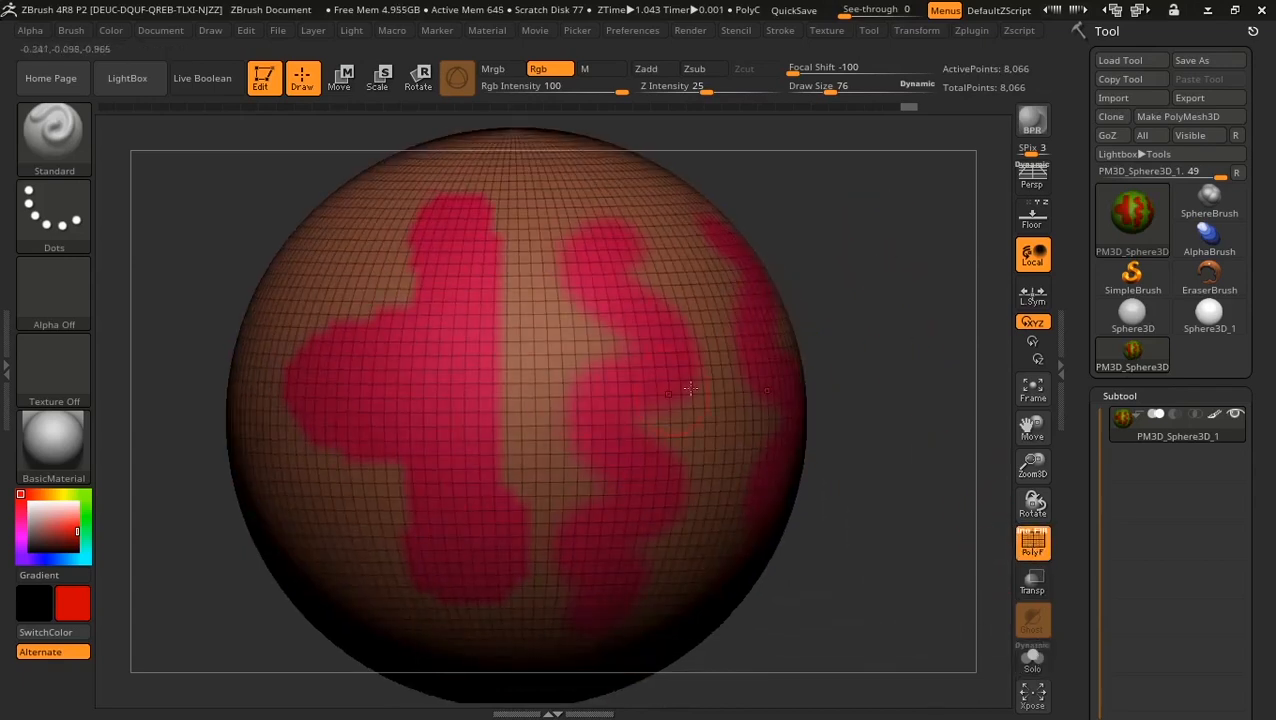
{"action": "right_click", "coordinate": [520, 267]}
{"action": "left_click_drag", "start_coordinate": [531, 277], "coordinate": [517, 275]}
{"action": "left_click_drag", "start_coordinate": [528, 218], "coordinate": [539, 451]}
{"action": "left_click_drag", "start_coordinate": [843, 448], "coordinate": [869, 346], "text": "alt"}
{"action": "left_click_drag", "start_coordinate": [792, 341], "coordinate": [812, 383], "text": "alt"}
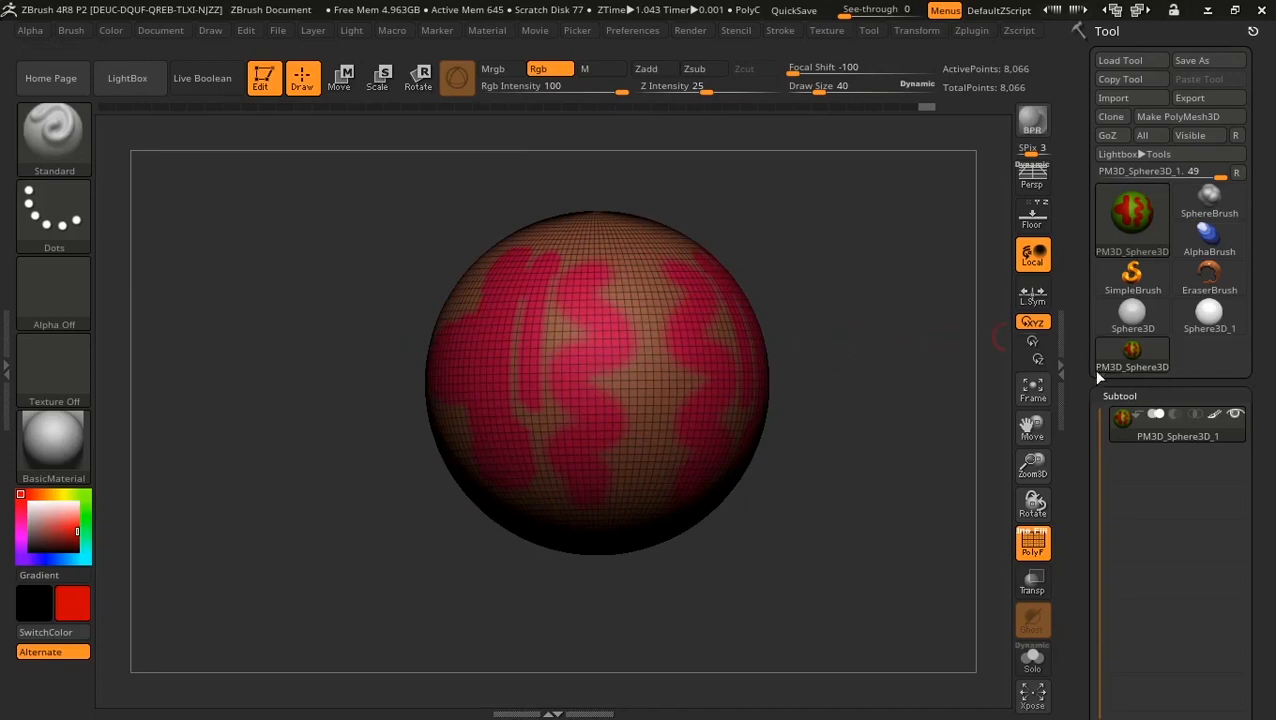
{"action": "left_click_drag", "start_coordinate": [1086, 424], "coordinate": [1075, 235]}
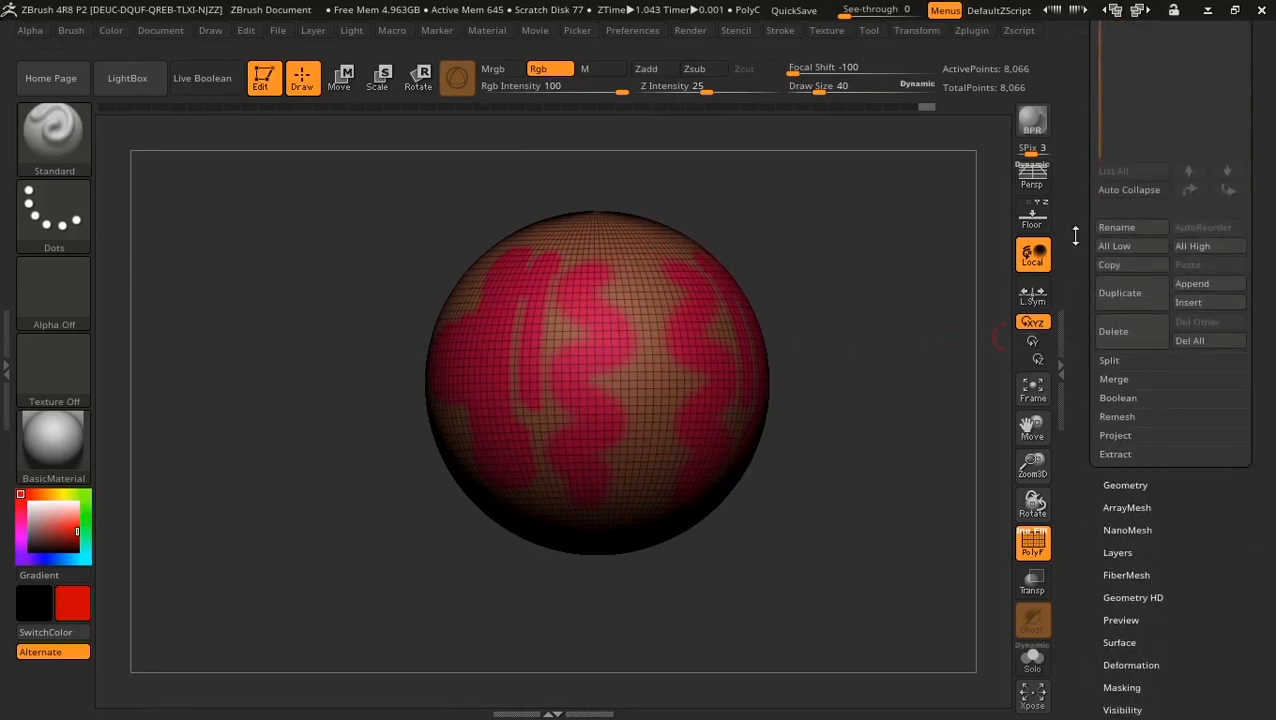
Step: Divide the sphere twice to 130,050 points and switch the PolyF wireframe off
{"action": "left_click", "coordinate": [1126, 485]}
{"action": "left_click_drag", "start_coordinate": [1071, 563], "coordinate": [1071, 497]}
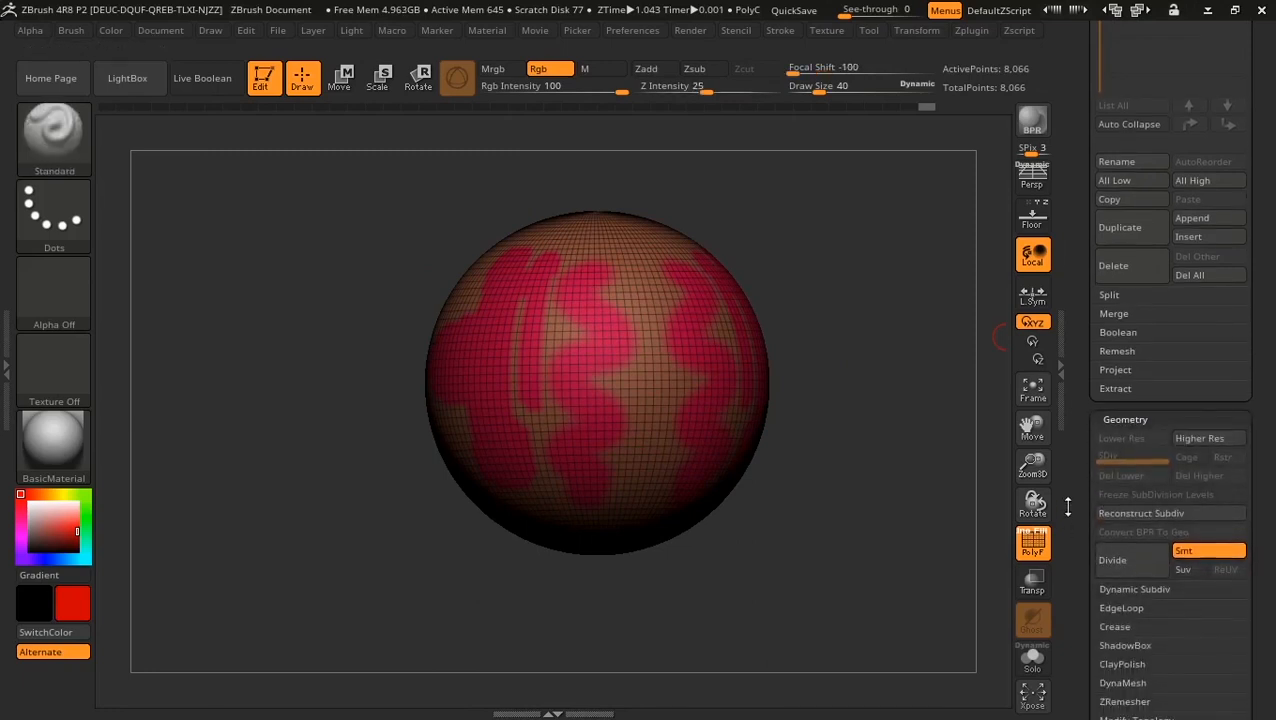
{"action": "left_click", "coordinate": [1125, 562]}
{"action": "left_click", "coordinate": [1126, 562]}
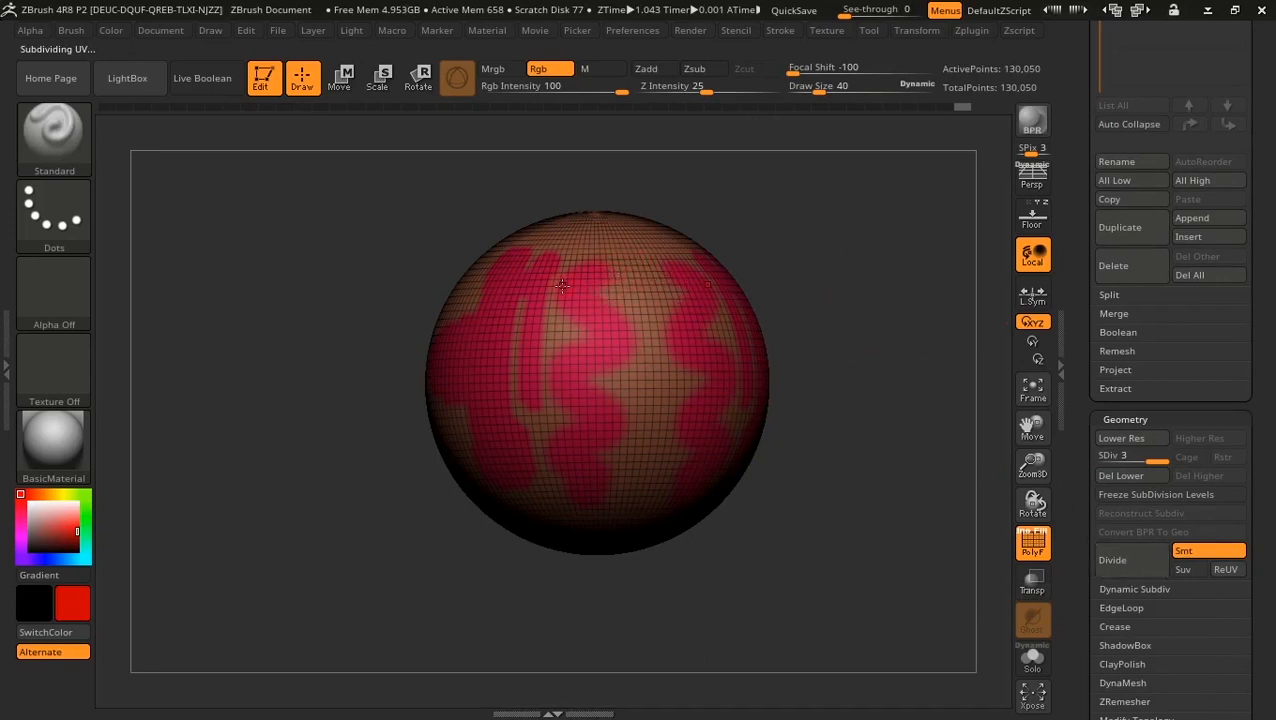
{"action": "left_click_drag", "start_coordinate": [801, 296], "coordinate": [617, 285]}
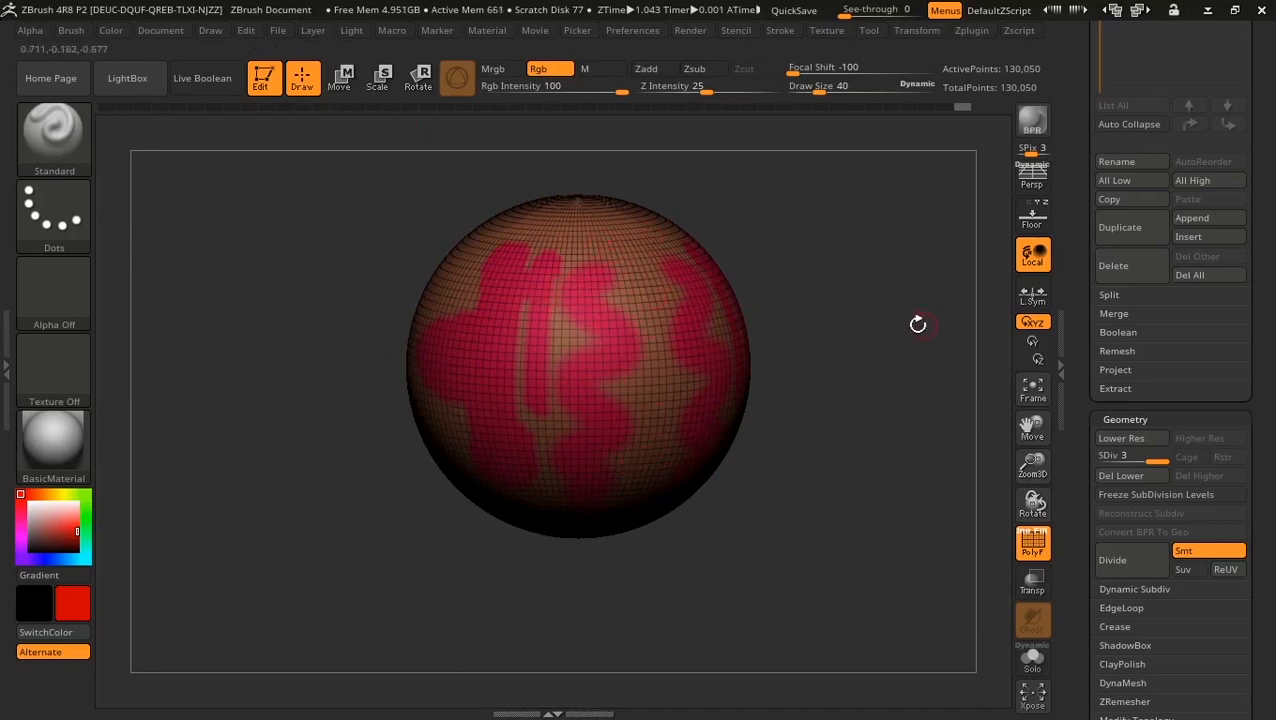
{"action": "left_click", "coordinate": [1033, 543]}
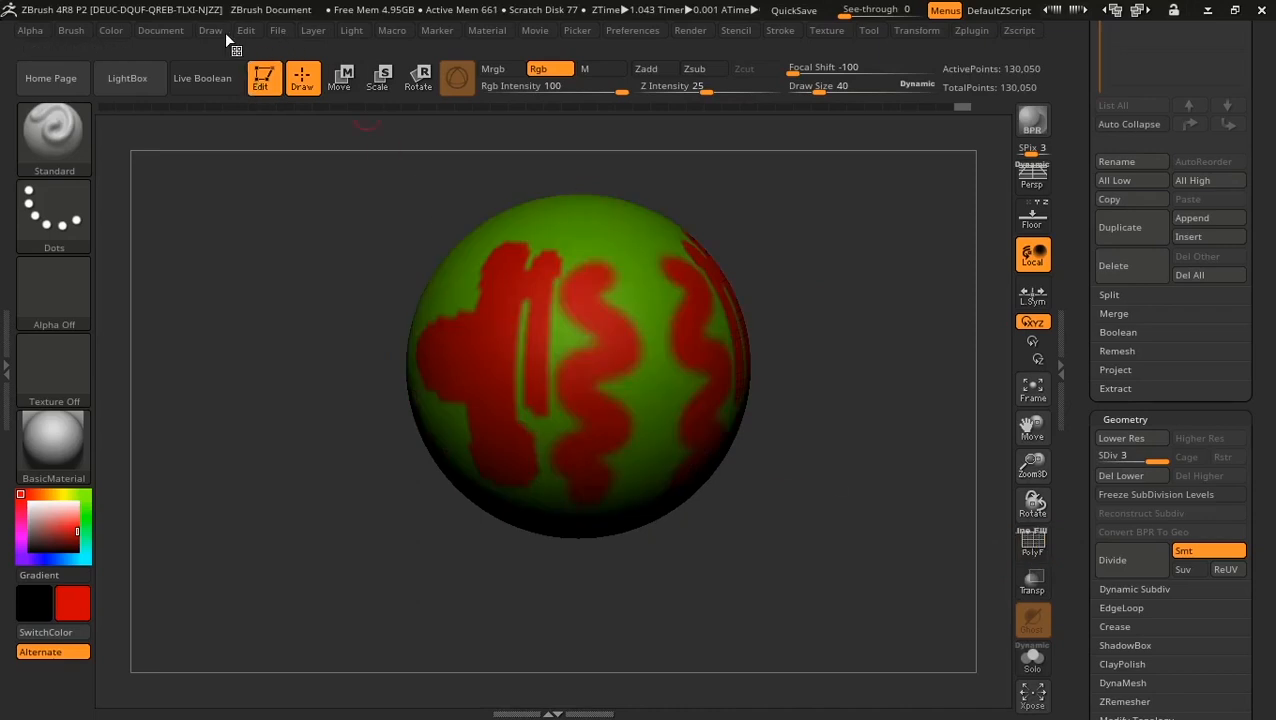
Step: Choose a bright green and fill the whole sphere with it
{"action": "left_click", "coordinate": [72, 517]}
{"action": "left_click", "coordinate": [86, 495]}
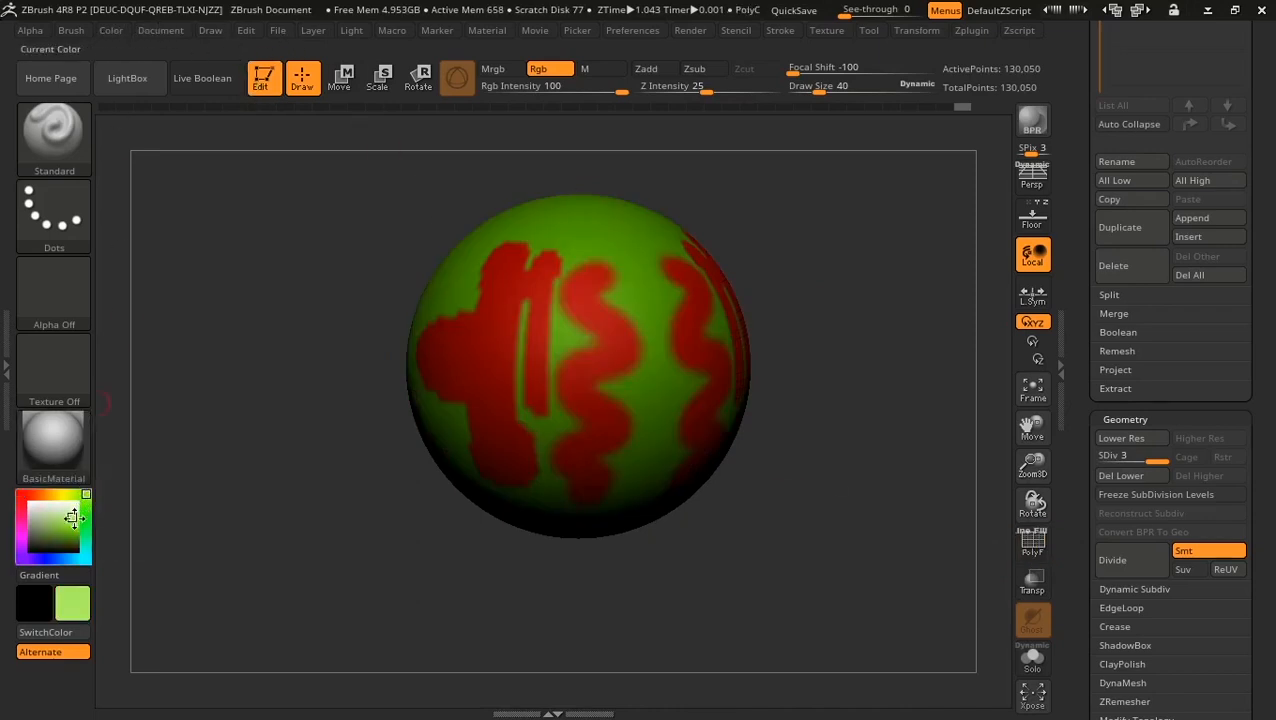
{"action": "left_click_drag", "start_coordinate": [72, 517], "coordinate": [95, 537]}
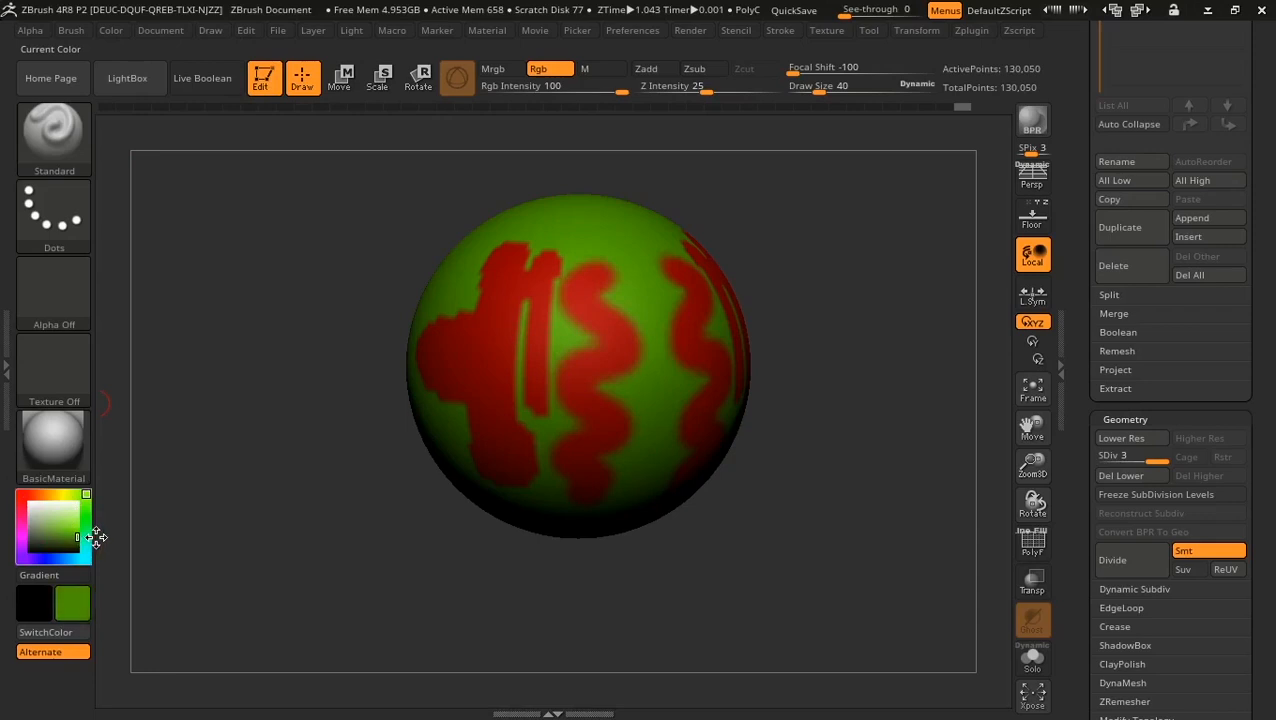
{"action": "left_click", "coordinate": [108, 30]}
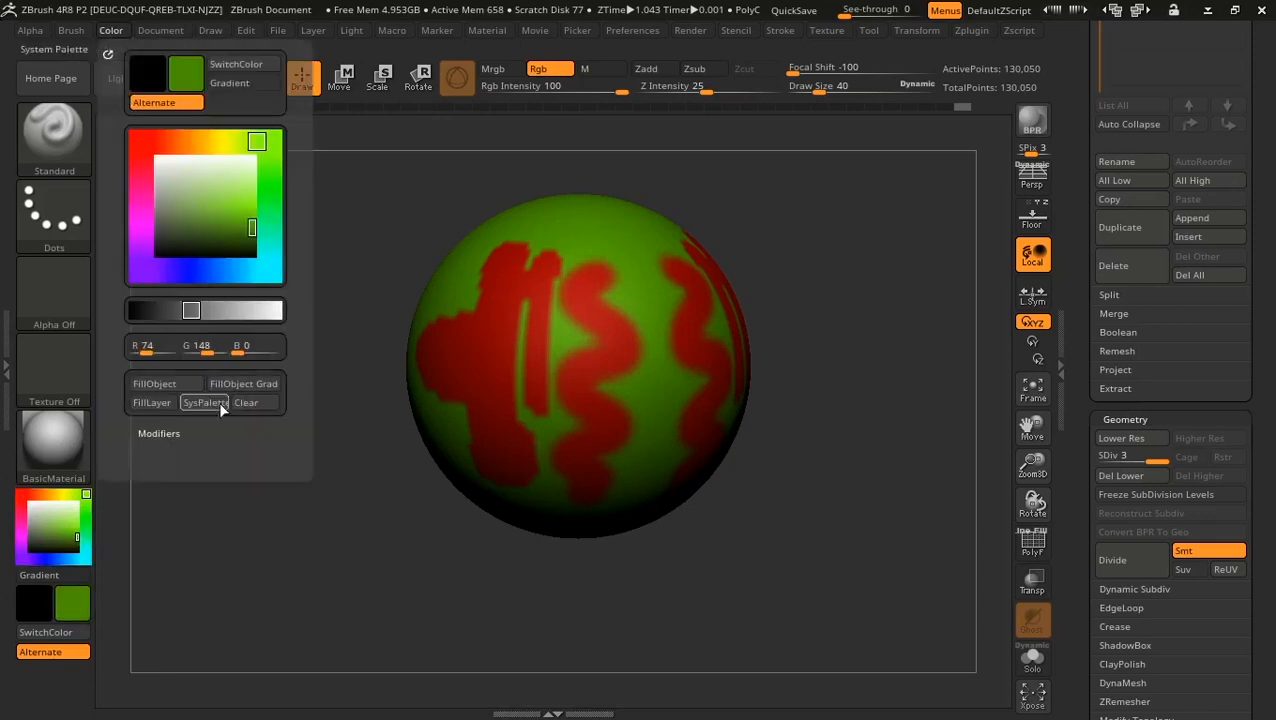
{"action": "left_click", "coordinate": [160, 380]}
{"action": "left_click_drag", "start_coordinate": [82, 535], "coordinate": [80, 527]}
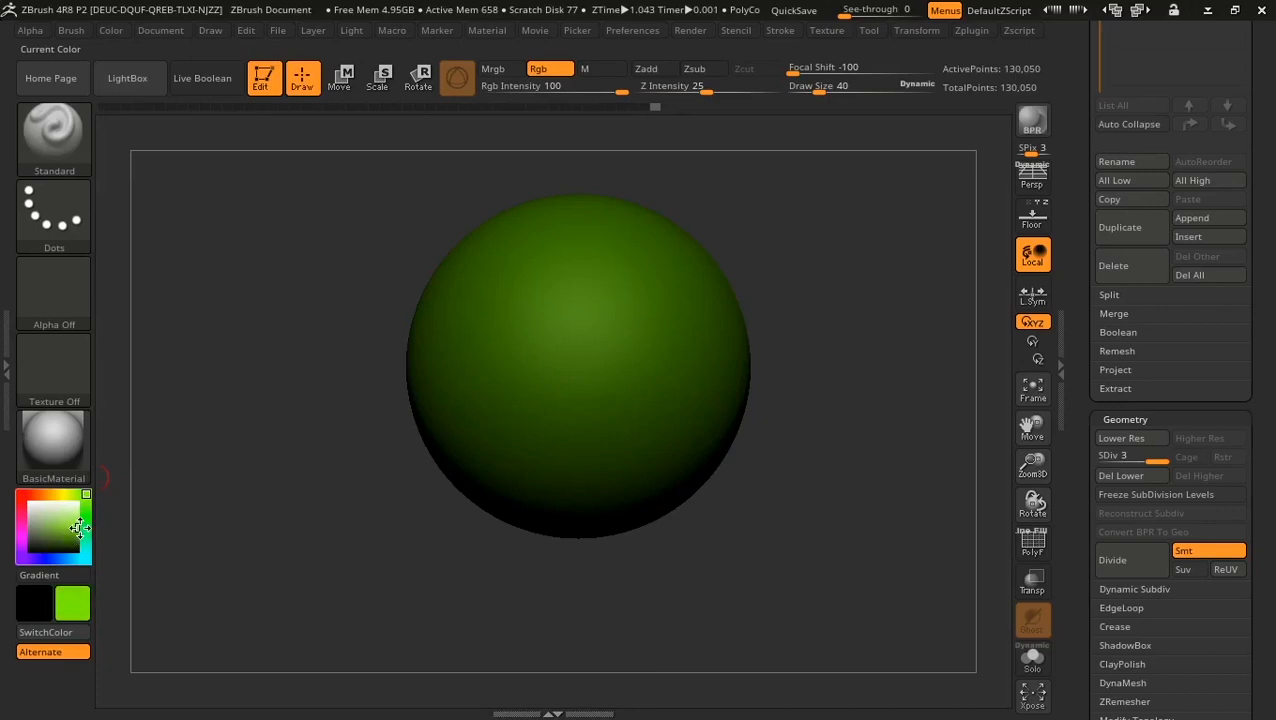
{"action": "left_click", "coordinate": [112, 30]}
{"action": "left_click", "coordinate": [154, 383]}
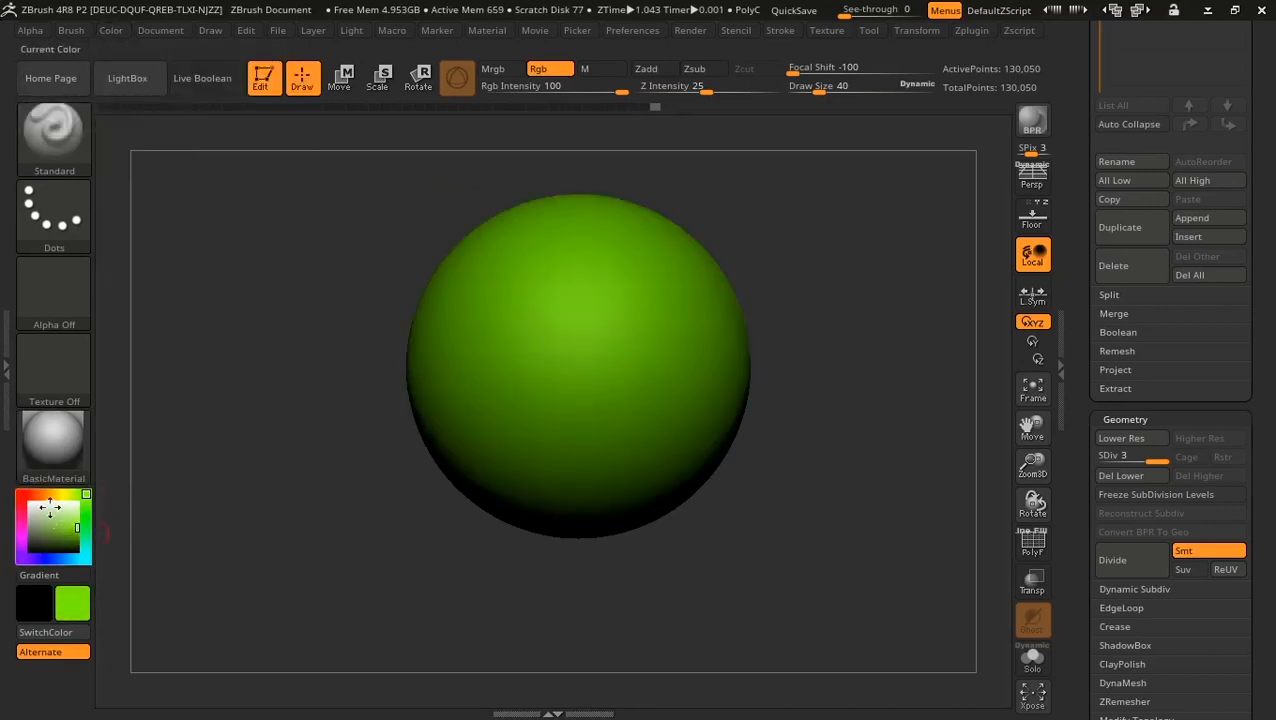
Step: Switch to red and try a red loop and mirrored S-shaped stripes, undoing each
{"action": "left_click", "coordinate": [12, 491]}
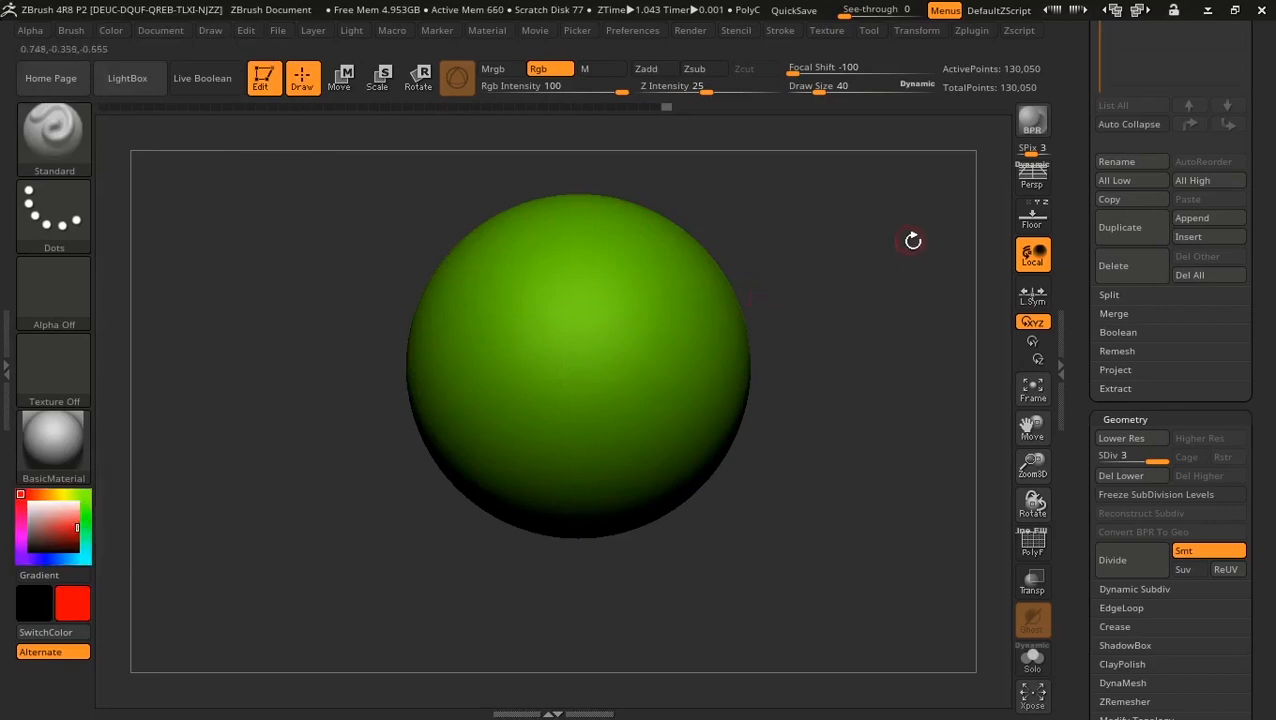
{"action": "left_click_drag", "start_coordinate": [912, 240], "coordinate": [965, 250], "text": "alt"}
{"action": "left_click_drag", "start_coordinate": [895, 188], "coordinate": [917, 246], "text": "alt"}
{"action": "left_click_drag", "start_coordinate": [944, 206], "coordinate": [877, 194], "text": "alt"}
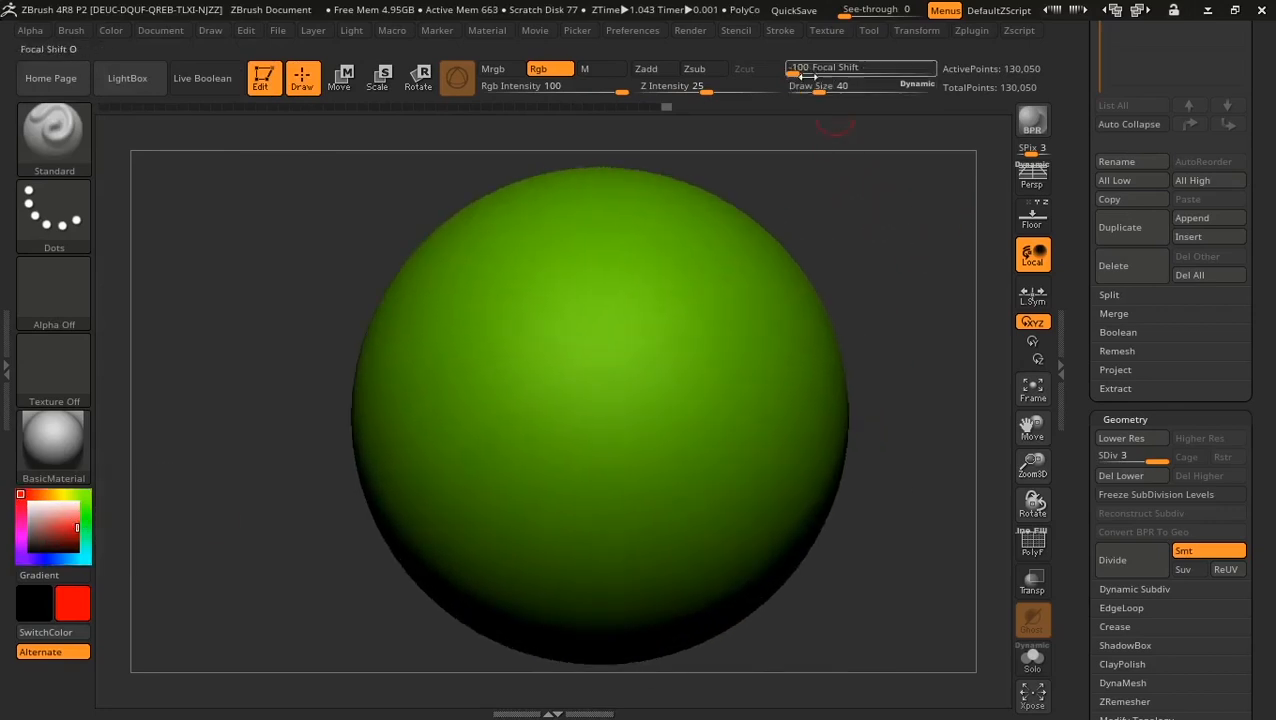
{"action": "mouse_move", "coordinate": [575, 271]}
{"action": "left_mouse_down"}
{"action": "mouse_move", "coordinate": [595, 242]}
{"action": "mouse_move", "coordinate": [578, 400]}
{"action": "mouse_move", "coordinate": [527, 505]}
{"action": "left_mouse_up"}
{"action": "key", "text": "ctrl+z"}
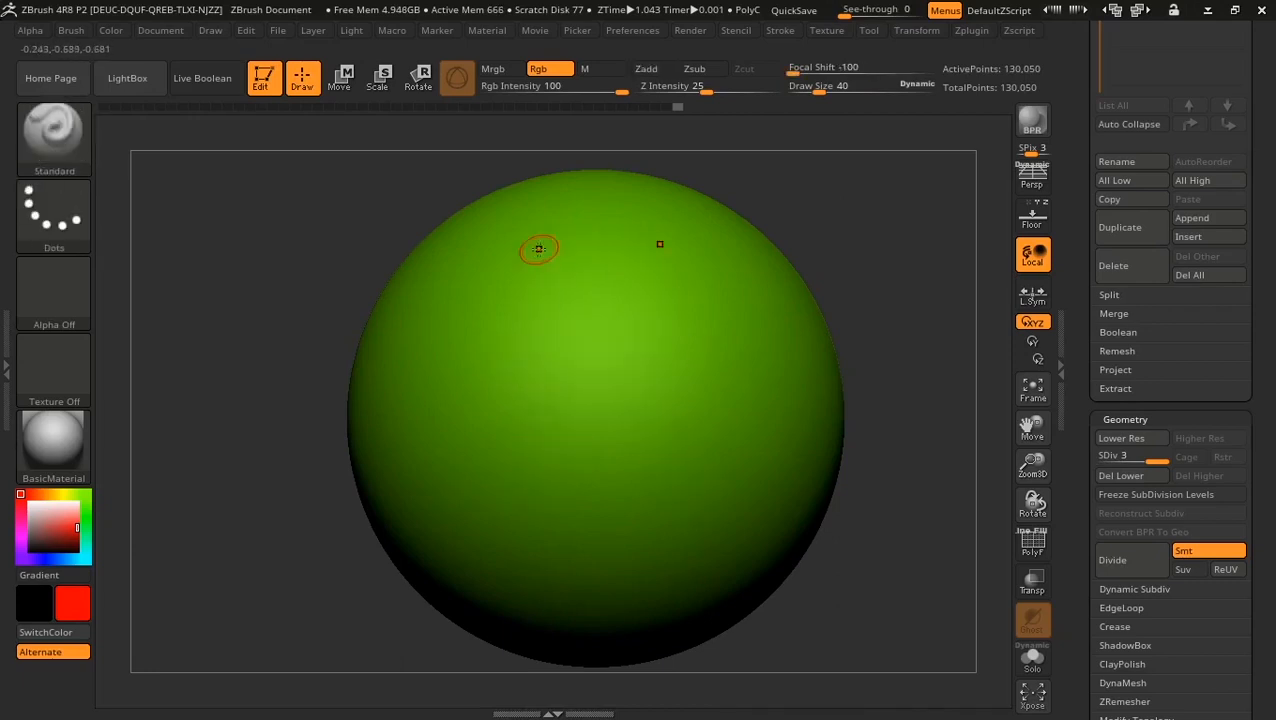
{"action": "left_click_drag", "start_coordinate": [535, 250], "coordinate": [520, 540]}
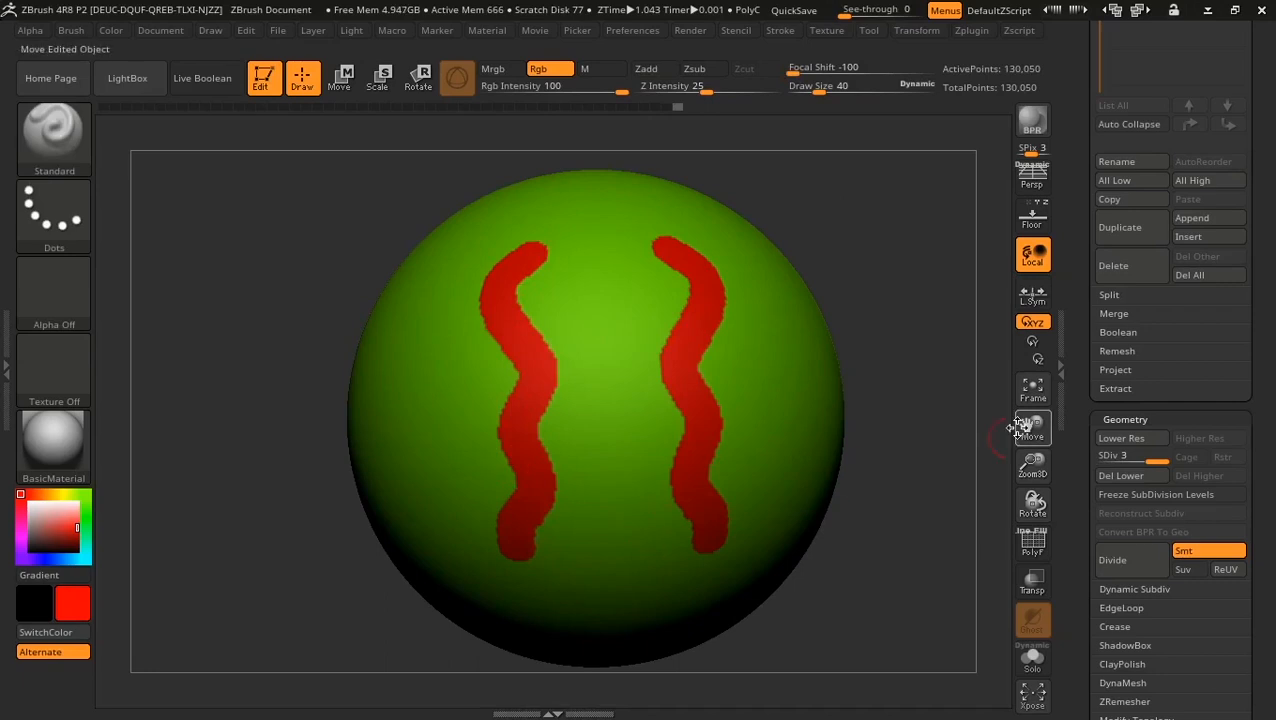
{"action": "key", "text": "ctrl+z"}
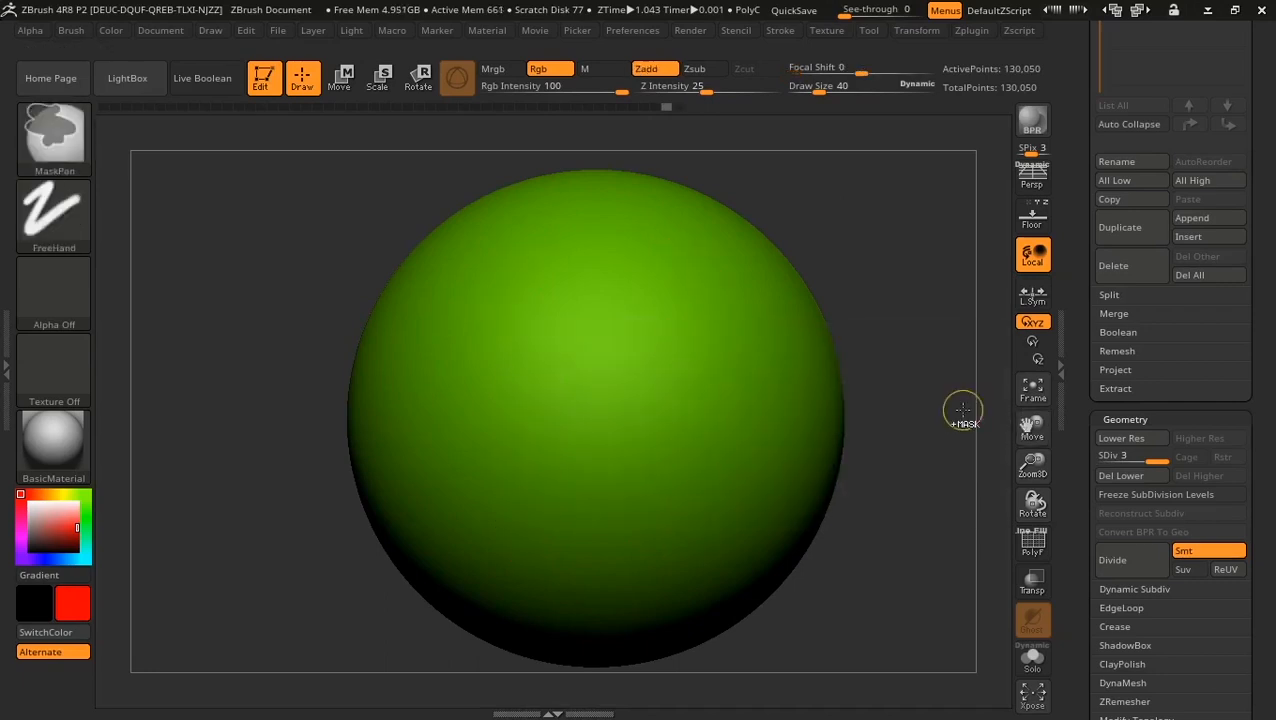
Step: Paint wavy red stripes with Focal Shift -39, then undo back to plain green
{"action": "mouse_move", "coordinate": [567, 245]}
{"action": "left_mouse_down"}
{"action": "mouse_move", "coordinate": [508, 290]}
{"action": "mouse_move", "coordinate": [535, 462]}
{"action": "mouse_move", "coordinate": [525, 540]}
{"action": "left_mouse_up"}
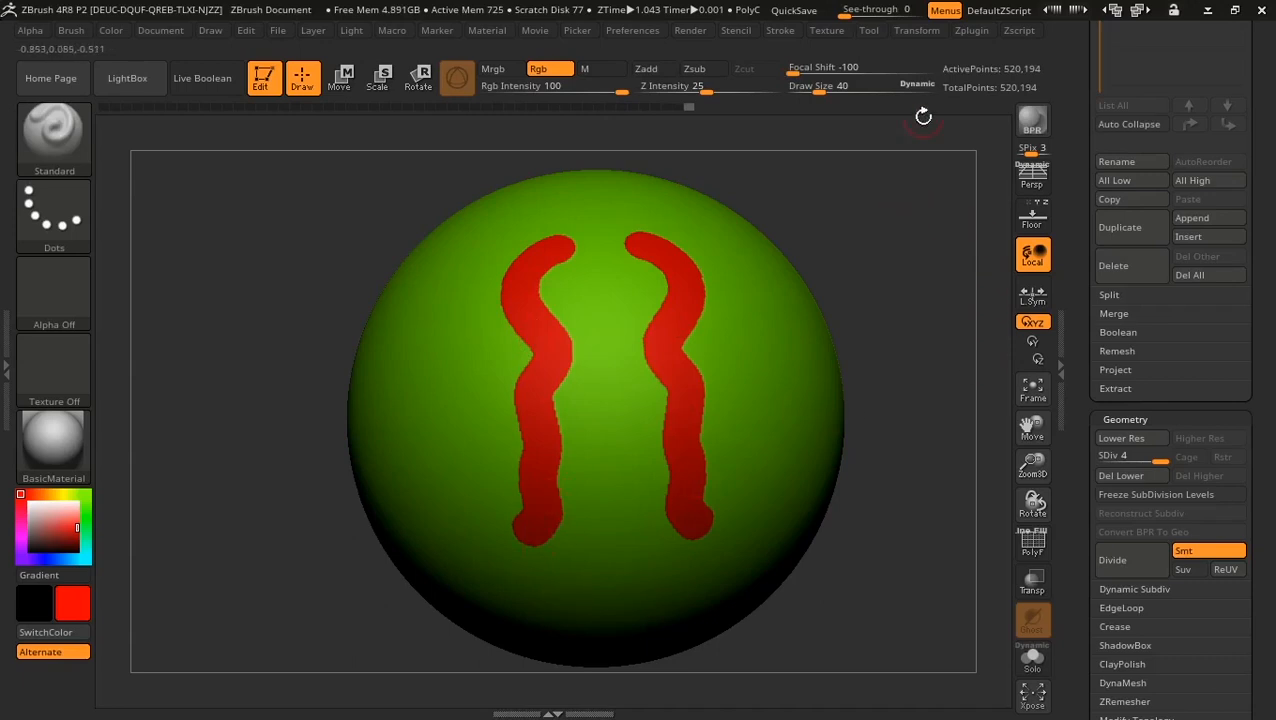
{"action": "left_click_drag", "start_coordinate": [797, 72], "coordinate": [833, 70]}
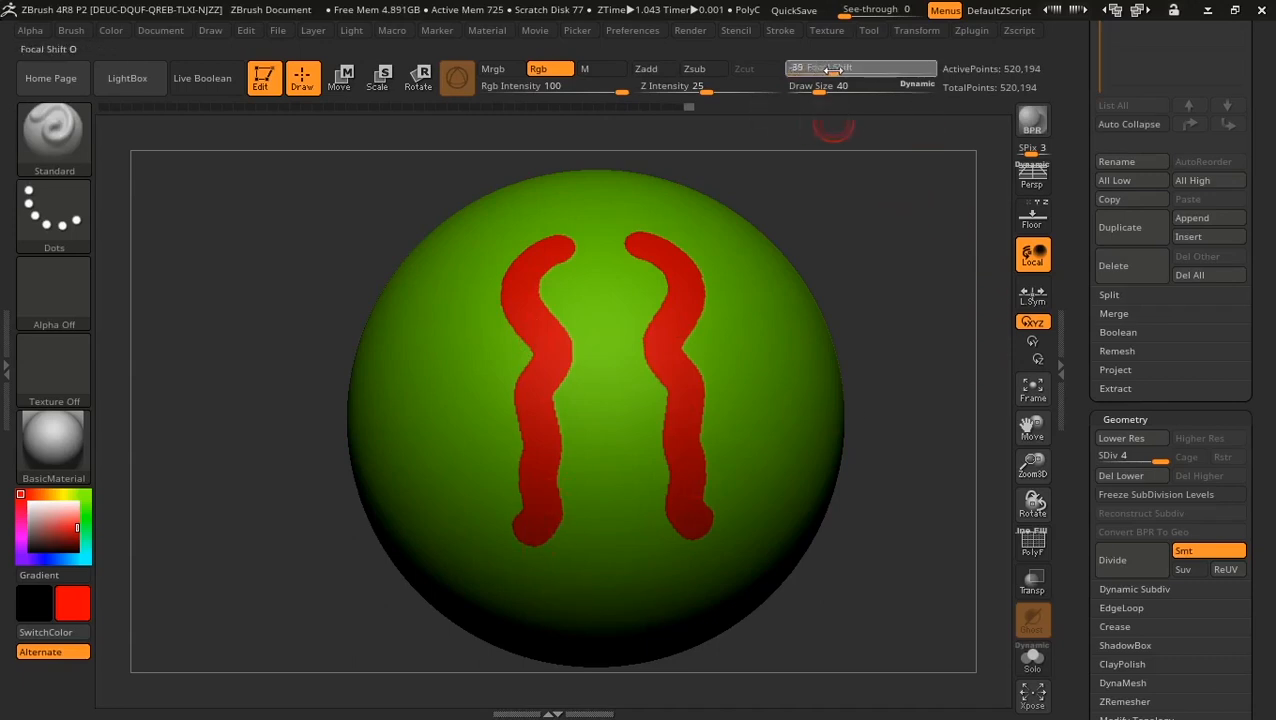
{"action": "mouse_move", "coordinate": [900, 259]}
{"action": "left_mouse_down"}
{"action": "mouse_move", "coordinate": [456, 205]}
{"action": "mouse_move", "coordinate": [488, 440]}
{"action": "mouse_move", "coordinate": [446, 579]}
{"action": "left_mouse_up"}
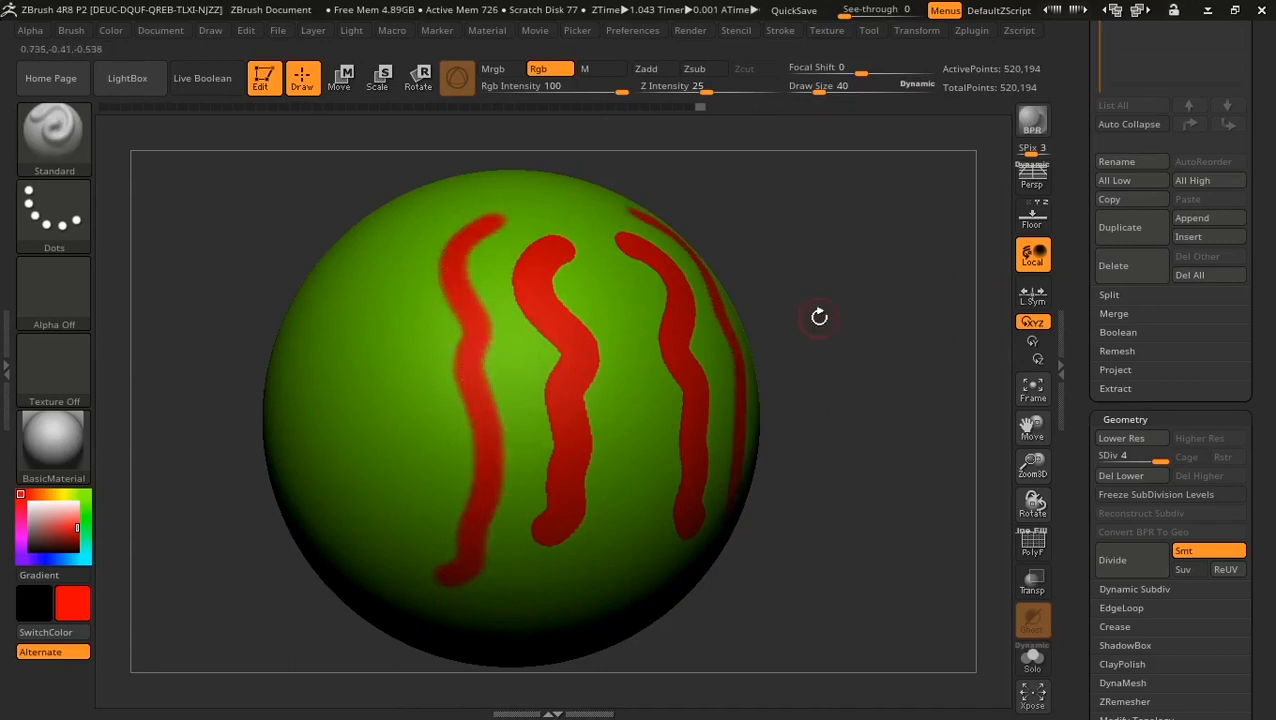
{"action": "key", "text": "ctrl+z"}
{"action": "key", "text": "ctrl+z"}
{"action": "key", "text": "ctrl+z"}
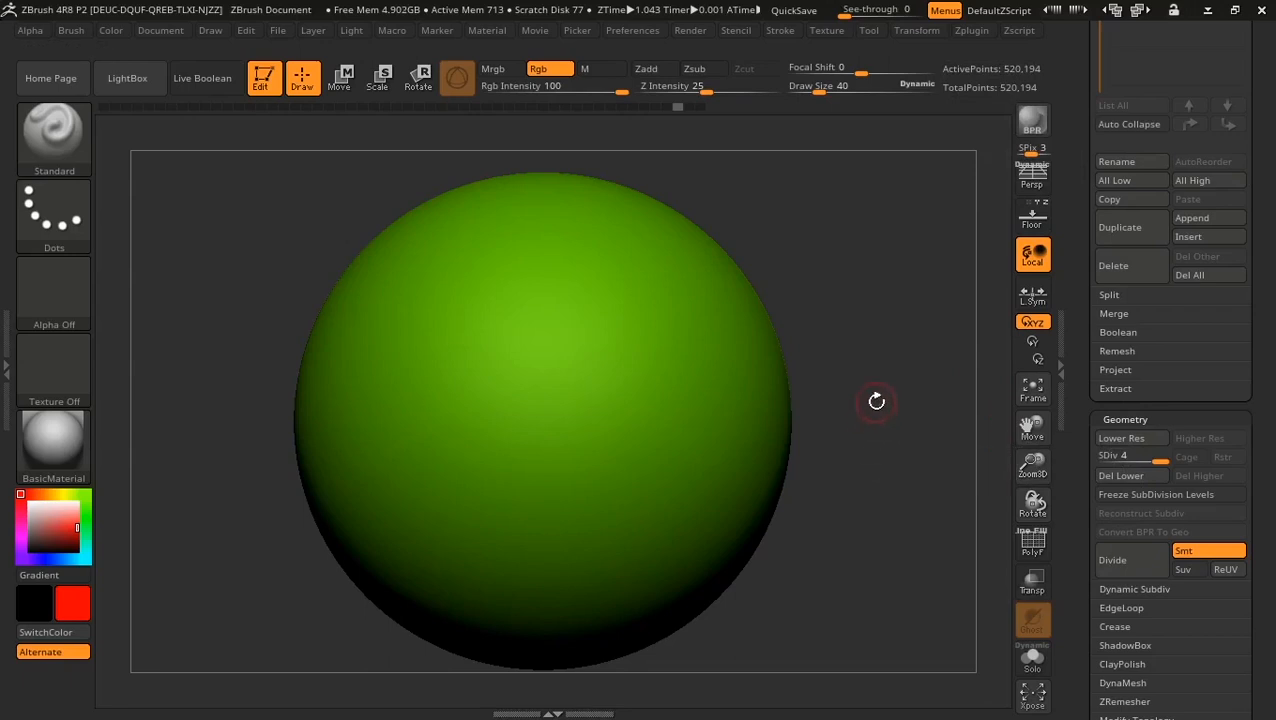
Step: Drag a trial red shape onto the sphere, then undo it
{"action": "left_click_drag", "start_coordinate": [897, 442], "coordinate": [891, 442]}
{"action": "left_click_drag", "start_coordinate": [915, 362], "coordinate": [893, 336], "text": "alt"}
{"action": "left_click_drag", "start_coordinate": [540, 258], "coordinate": [545, 558]}
{"action": "key", "text": "ctrl+z"}
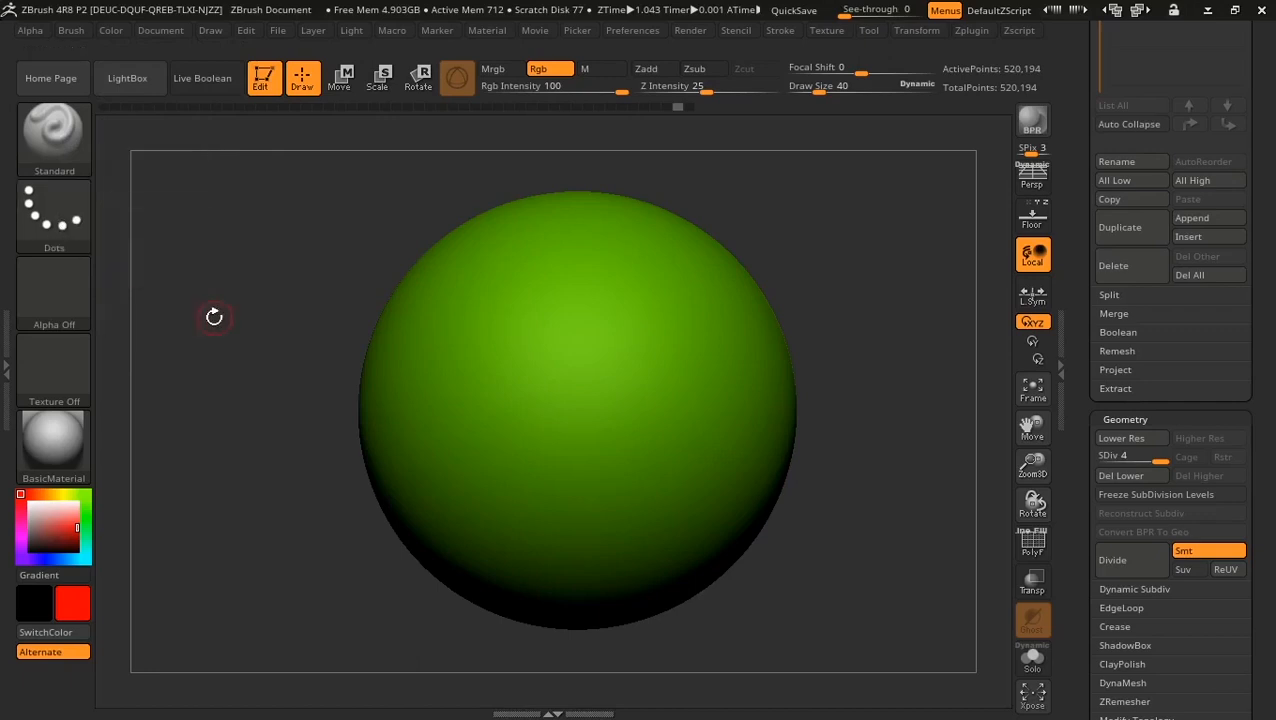
Step: Paint mirrored red vertical stripes twice, undoing both, and bring up the stroke types
{"action": "left_click_drag", "start_coordinate": [214, 317], "coordinate": [239, 326]}
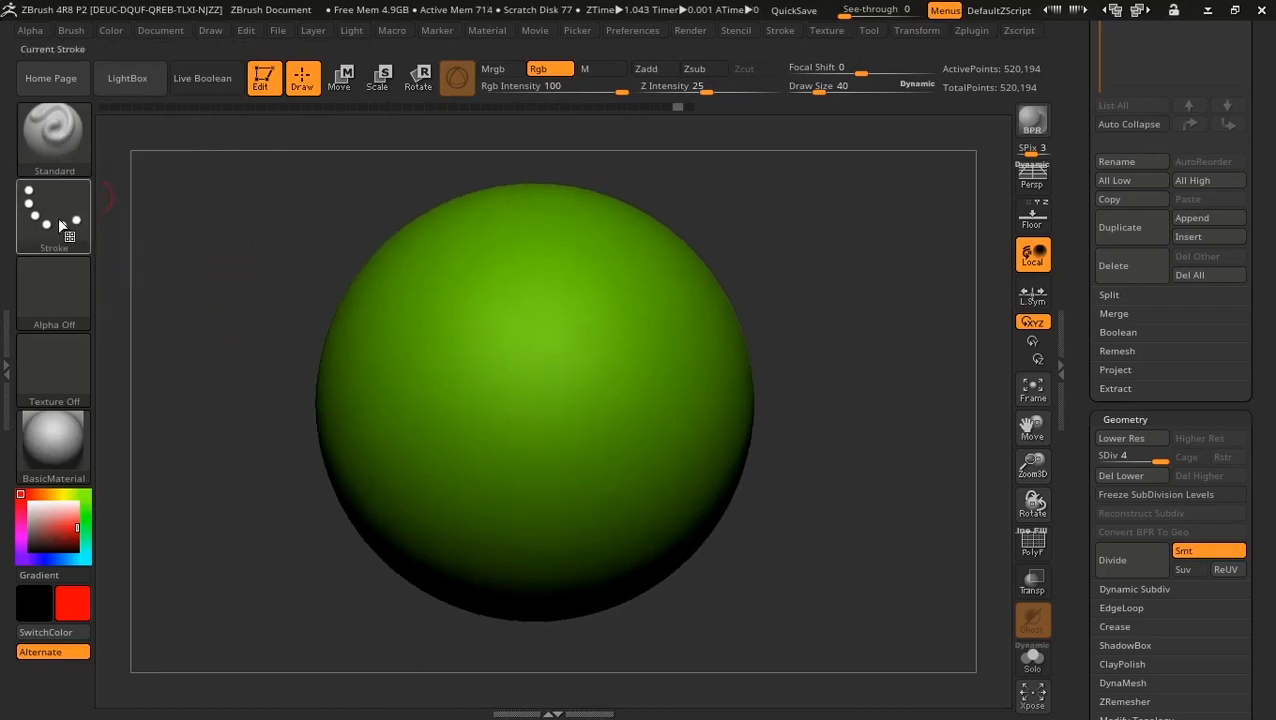
{"action": "mouse_move", "coordinate": [514, 253]}
{"action": "left_mouse_down"}
{"action": "mouse_move", "coordinate": [500, 468]}
{"action": "mouse_move", "coordinate": [485, 488]}
{"action": "left_mouse_up"}
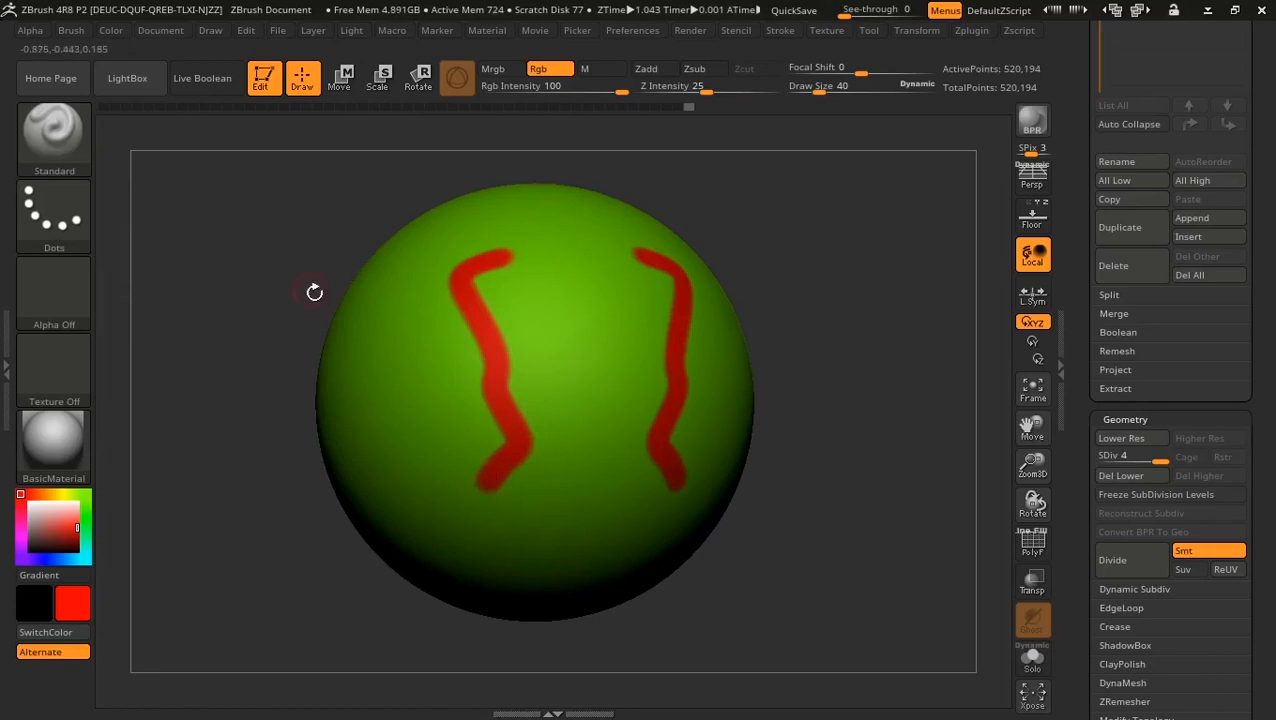
{"action": "key", "text": "ctrl+z"}
{"action": "mouse_move", "coordinate": [521, 251]}
{"action": "left_mouse_down"}
{"action": "mouse_move", "coordinate": [475, 405]}
{"action": "mouse_move", "coordinate": [520, 530]}
{"action": "mouse_move", "coordinate": [370, 398]}
{"action": "left_mouse_up"}
{"action": "key", "text": "ctrl+z"}
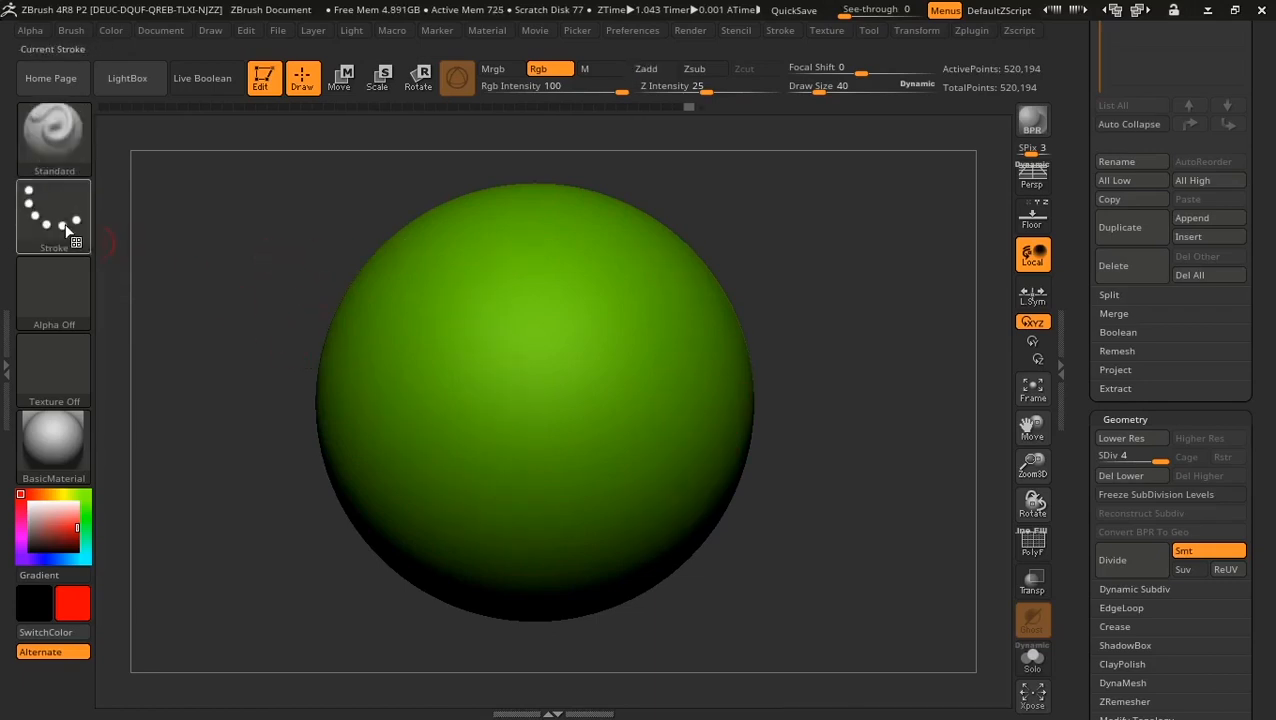
{"action": "left_click", "coordinate": [67, 230]}
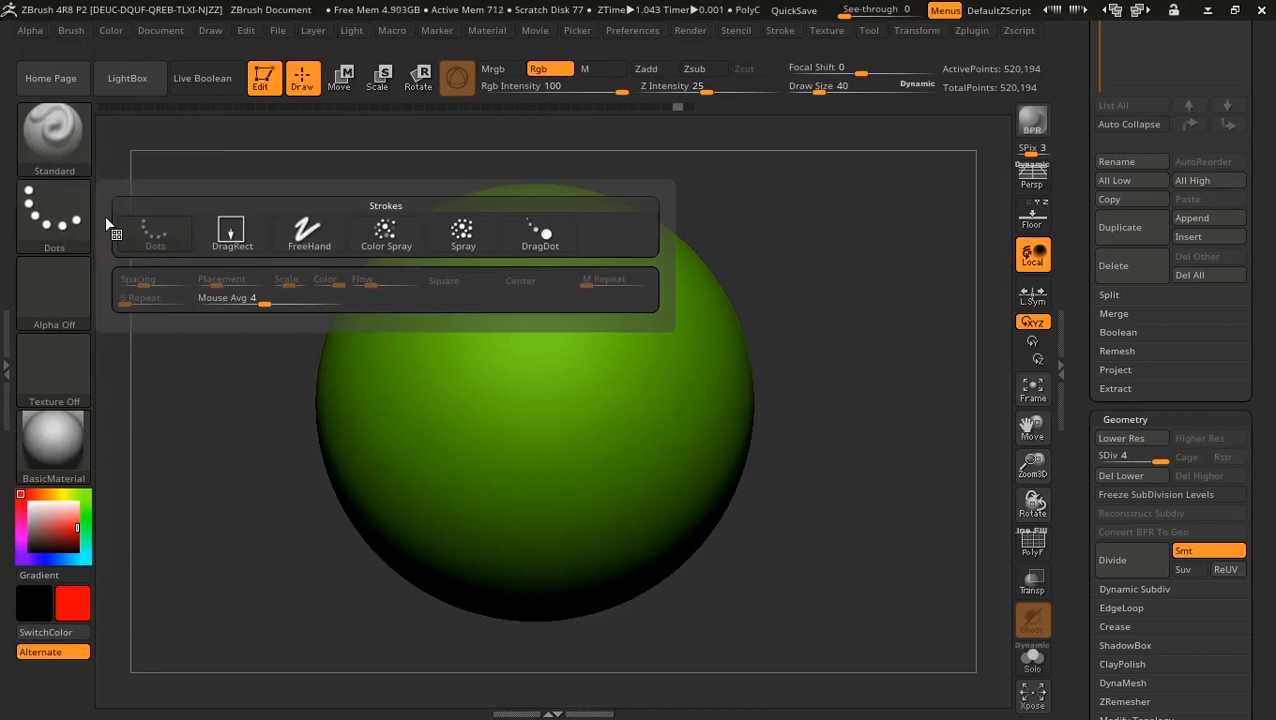
Step: Try mirrored wavy red stripes with the FreeHand stroke, then undo them
{"action": "left_click", "coordinate": [298, 233]}
{"action": "mouse_move", "coordinate": [540, 248]}
{"action": "left_mouse_down"}
{"action": "mouse_move", "coordinate": [463, 283]}
{"action": "mouse_move", "coordinate": [502, 489]}
{"action": "mouse_move", "coordinate": [490, 540]}
{"action": "left_mouse_up"}
{"action": "key", "text": "ctrl+z"}
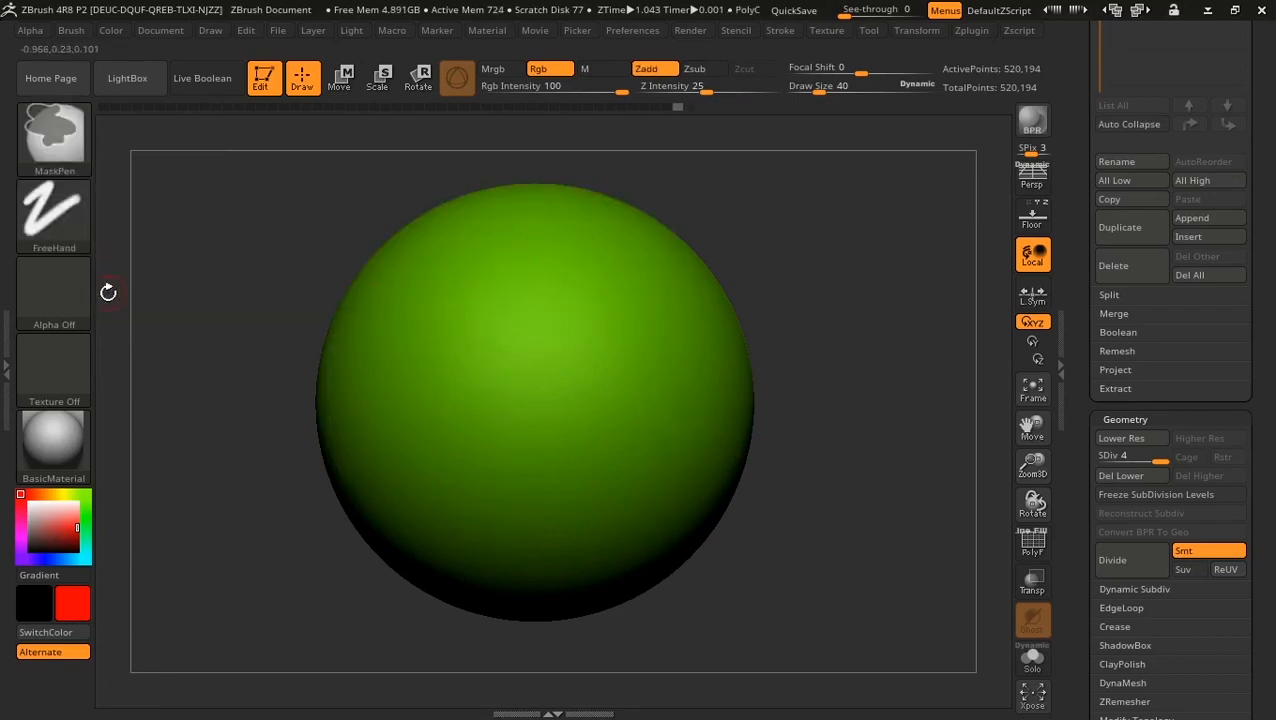
Step: Switch to DragRect, stamp mirrored red spots on the sphere, then undo them
{"action": "left_click", "coordinate": [54, 215]}
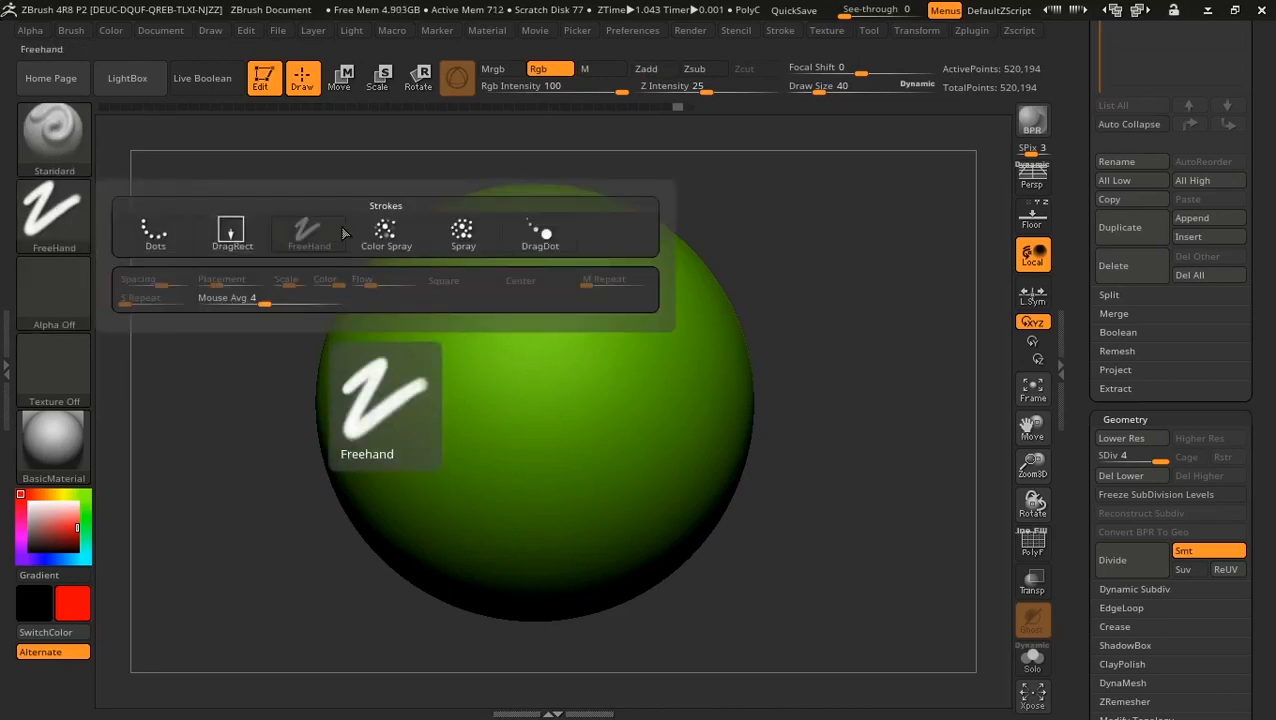
{"action": "left_click", "coordinate": [262, 236]}
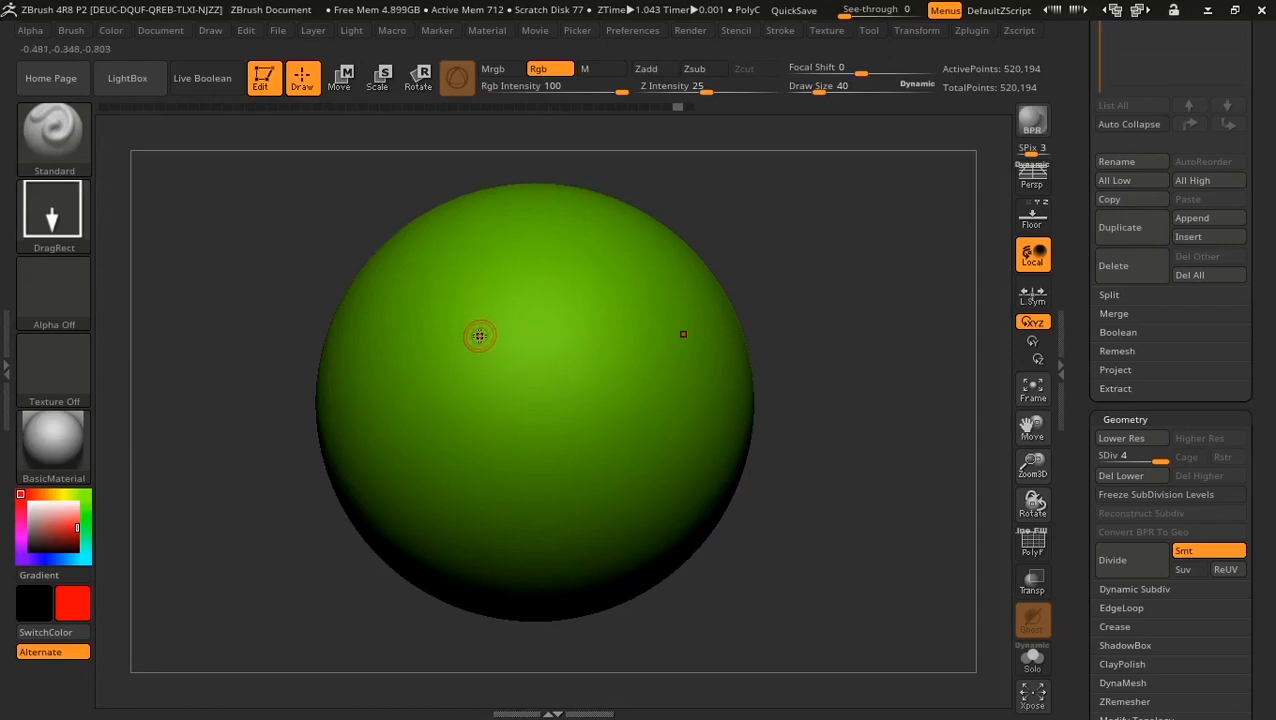
{"action": "mouse_move", "coordinate": [460, 310]}
{"action": "left_mouse_down"}
{"action": "mouse_move", "coordinate": [500, 348]}
{"action": "mouse_move", "coordinate": [488, 314]}
{"action": "mouse_move", "coordinate": [517, 365]}
{"action": "left_mouse_up"}
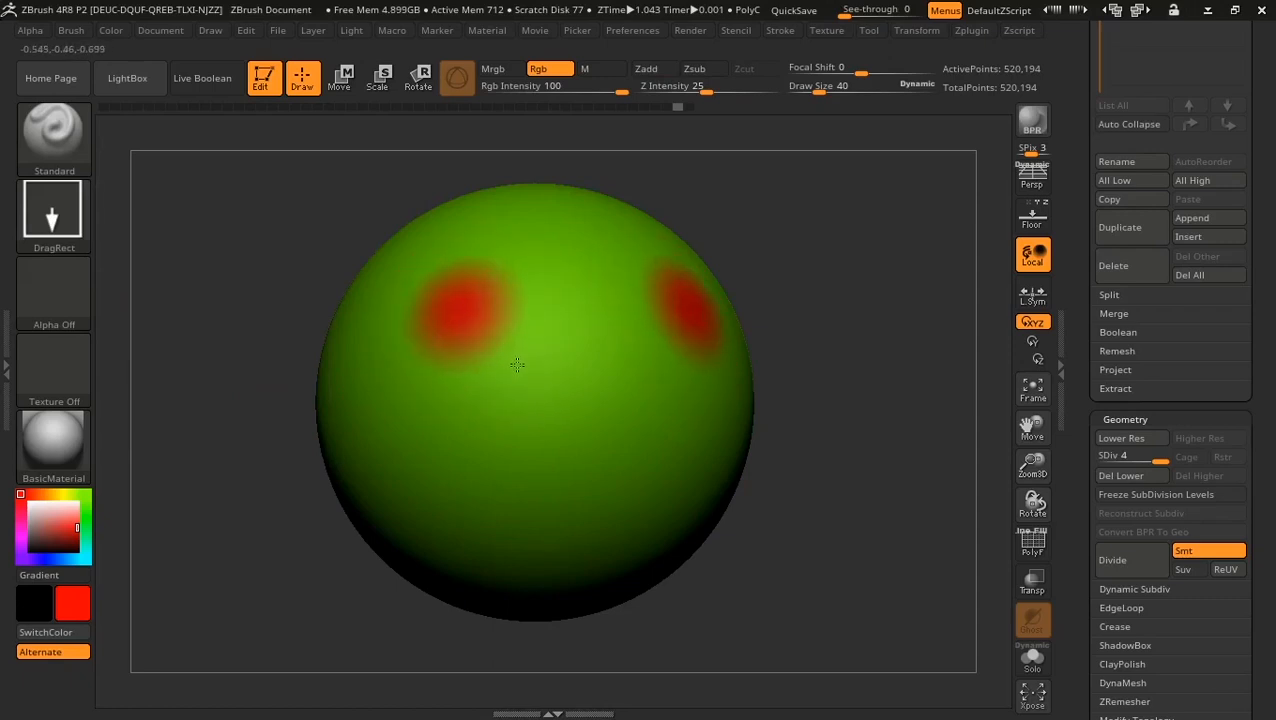
{"action": "left_click_drag", "start_coordinate": [485, 408], "coordinate": [511, 474]}
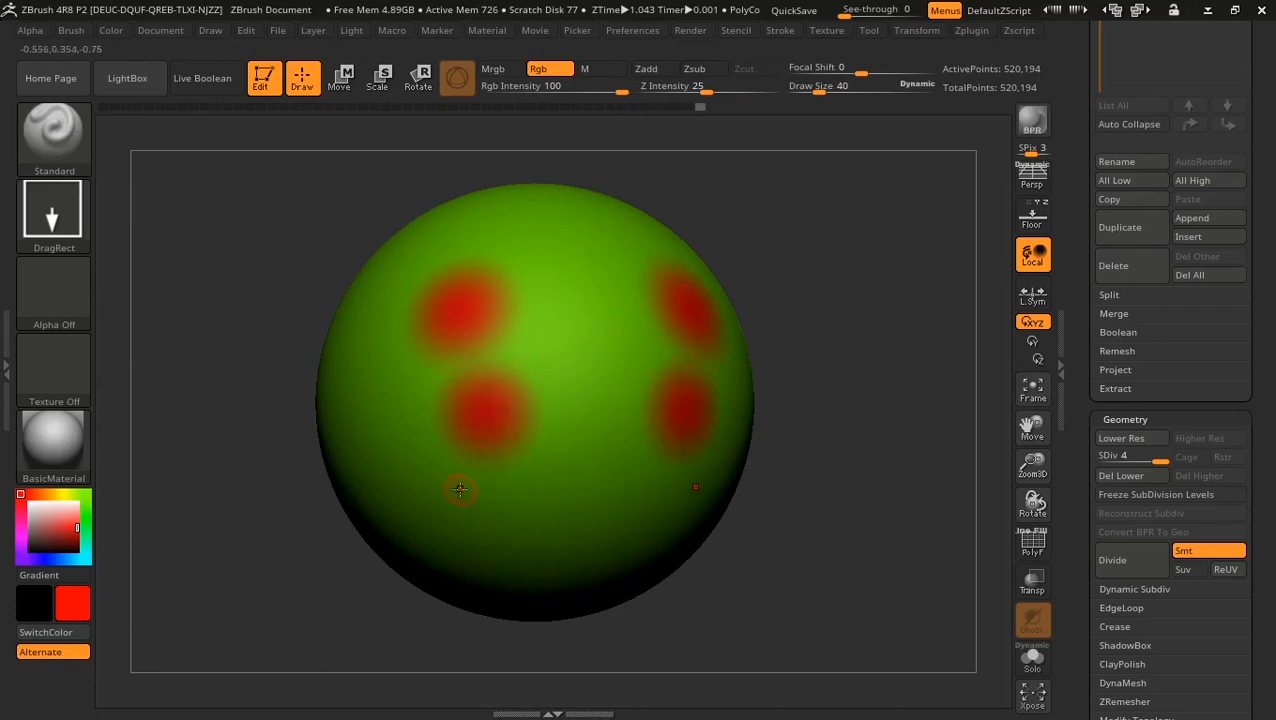
{"action": "left_click_drag", "start_coordinate": [420, 500], "coordinate": [476, 556]}
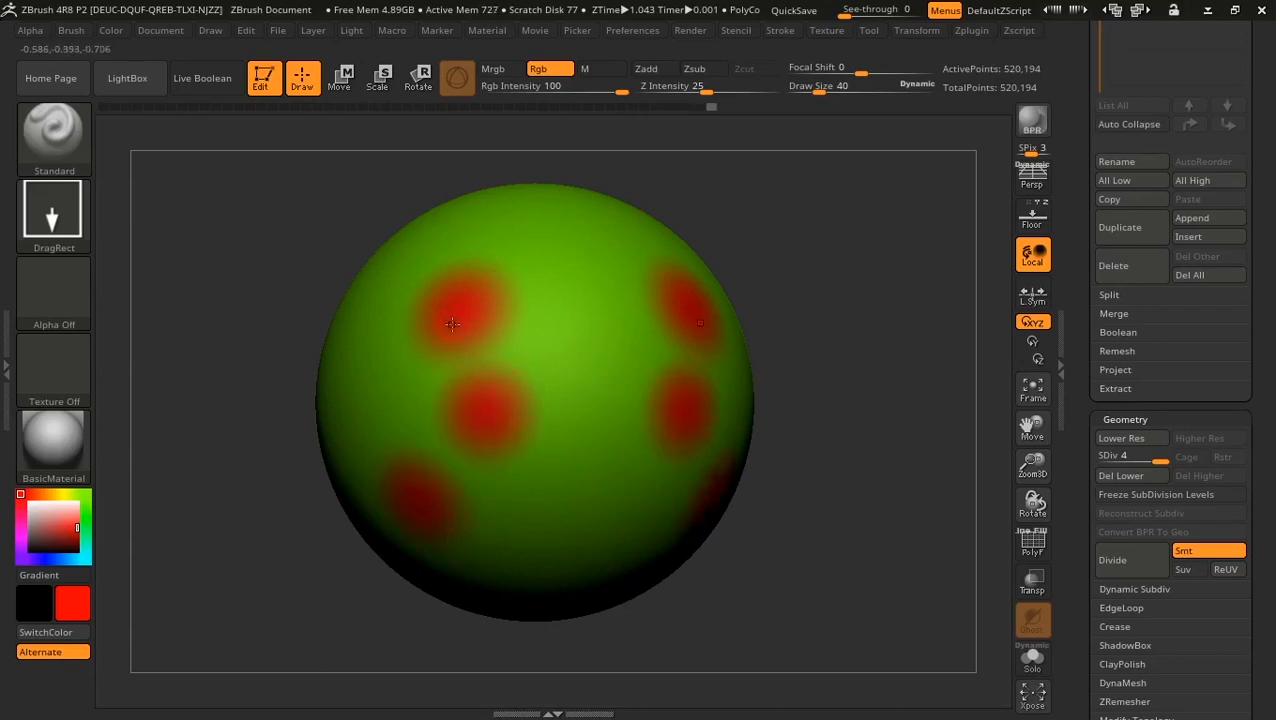
{"action": "key", "text": "ctrl+z"}
{"action": "key", "text": "ctrl+z"}
{"action": "key", "text": "ctrl+z"}
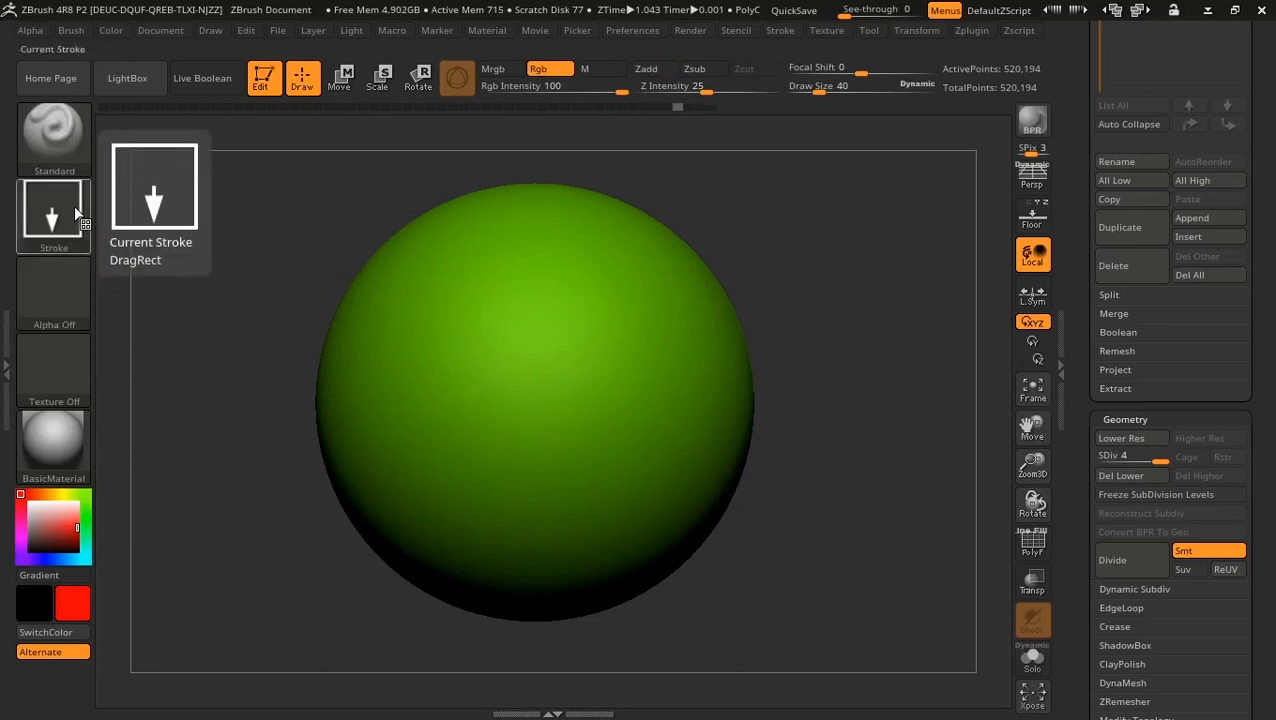
Step: Switch to the Dots stroke, test a wavy red stripe and undo it
{"action": "left_click", "coordinate": [54, 290]}
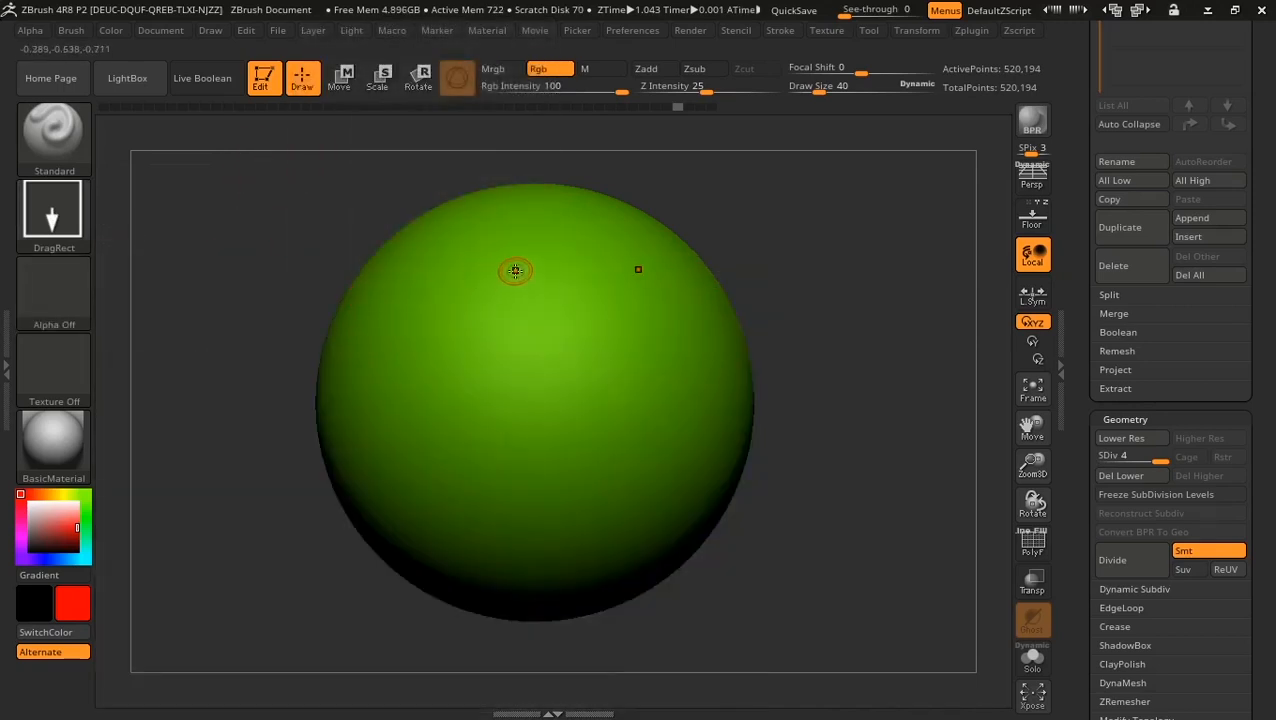
{"action": "left_click", "coordinate": [54, 210]}
{"action": "left_click", "coordinate": [175, 257]}
{"action": "mouse_move", "coordinate": [468, 258]}
{"action": "left_mouse_down"}
{"action": "mouse_move", "coordinate": [420, 290]}
{"action": "mouse_move", "coordinate": [440, 498]}
{"action": "left_mouse_up"}
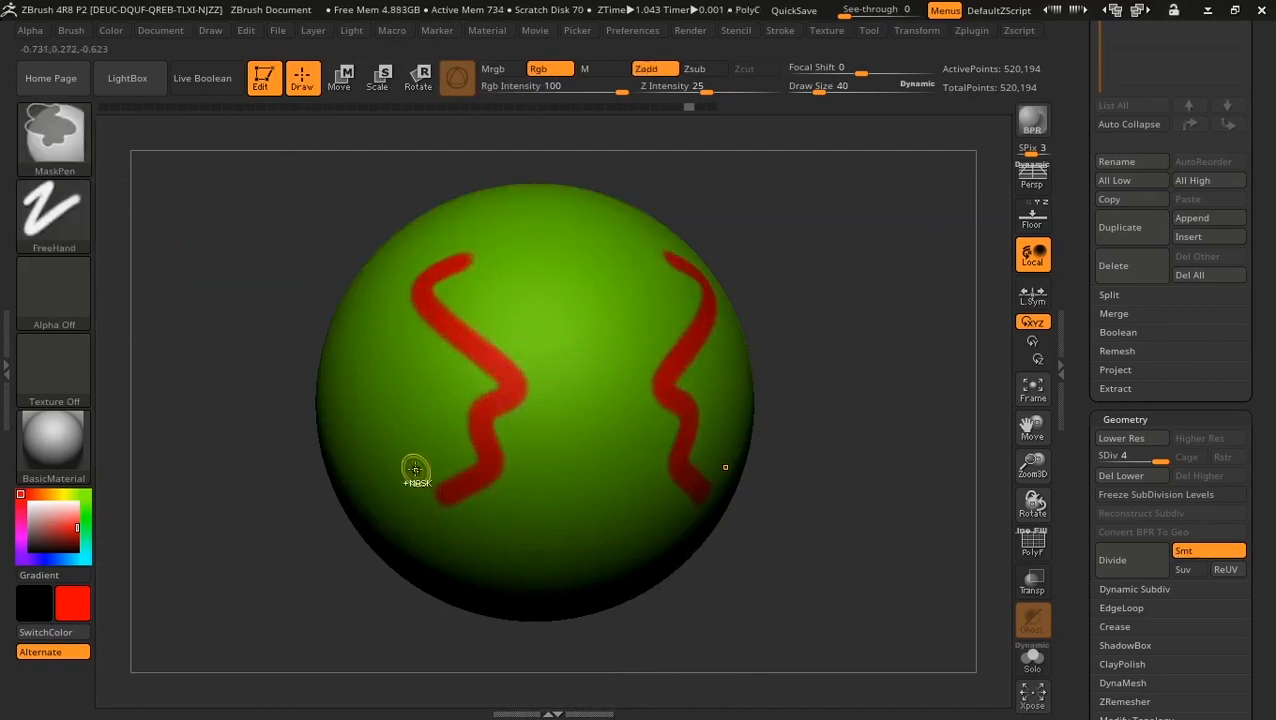
{"action": "key", "text": "ctrl+z"}
{"action": "left_click", "coordinate": [58, 265]}
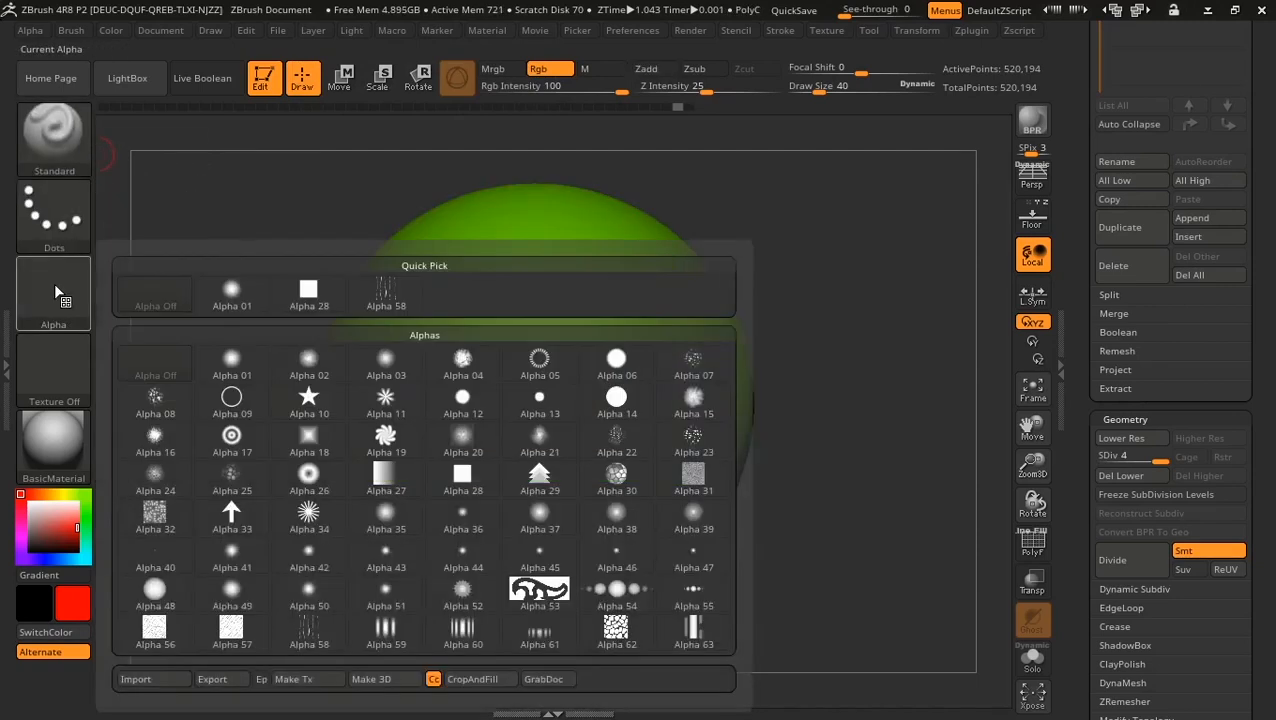
Step: Try mirrored red strokes with the square Alpha 28, then undo them
{"action": "left_click", "coordinate": [322, 298]}
{"action": "mouse_move", "coordinate": [505, 276]}
{"action": "left_mouse_down"}
{"action": "mouse_move", "coordinate": [455, 298]}
{"action": "mouse_move", "coordinate": [512, 392]}
{"action": "mouse_move", "coordinate": [492, 450]}
{"action": "left_mouse_up"}
{"action": "key", "text": "ctrl+z"}
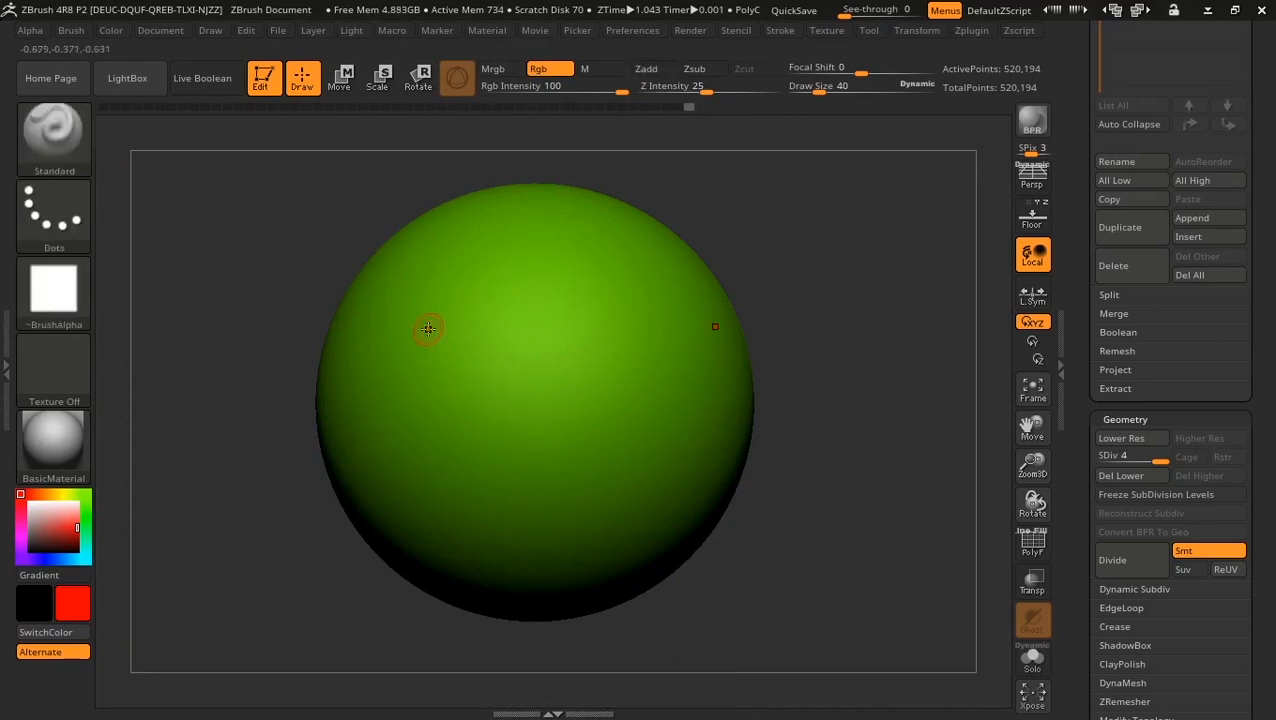
Step: Stamp a pair of mirrored soft red spots with DragRect and select dashed ring Alpha 05
{"action": "left_click", "coordinate": [60, 215]}
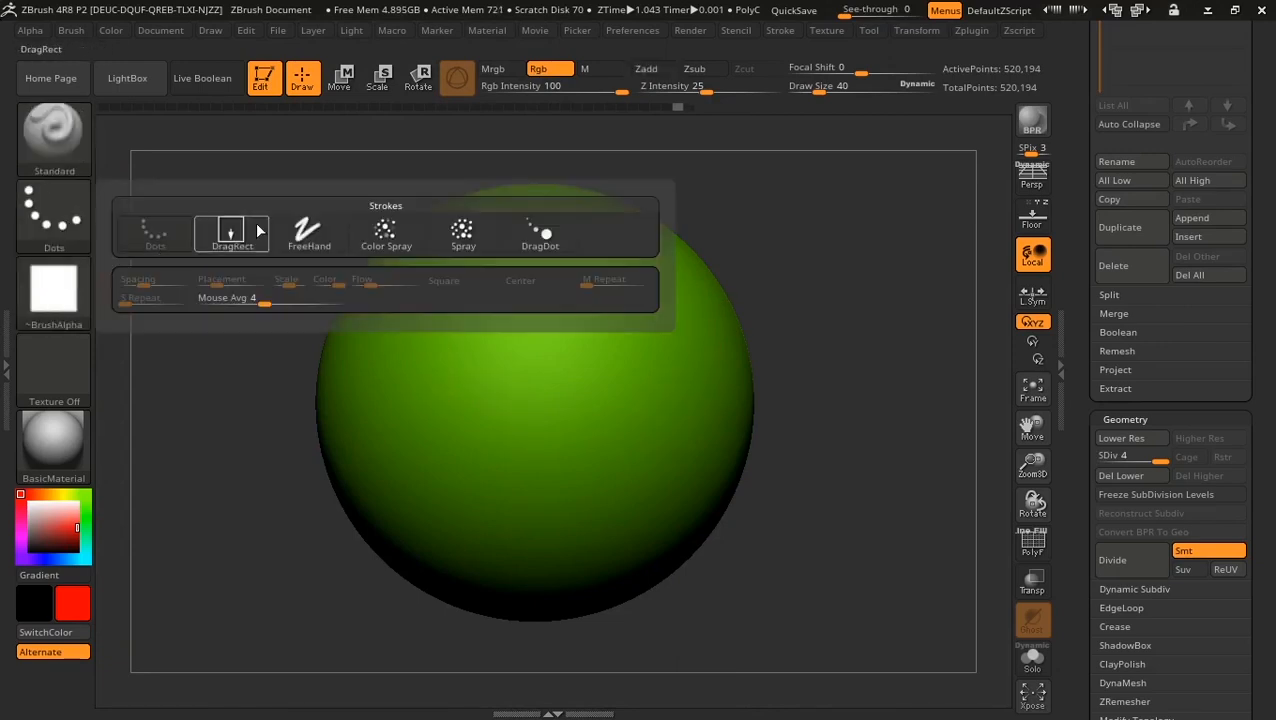
{"action": "left_click", "coordinate": [230, 232]}
{"action": "mouse_move", "coordinate": [478, 360]}
{"action": "left_mouse_down"}
{"action": "mouse_move", "coordinate": [492, 428]}
{"action": "mouse_move", "coordinate": [448, 361]}
{"action": "left_mouse_up"}
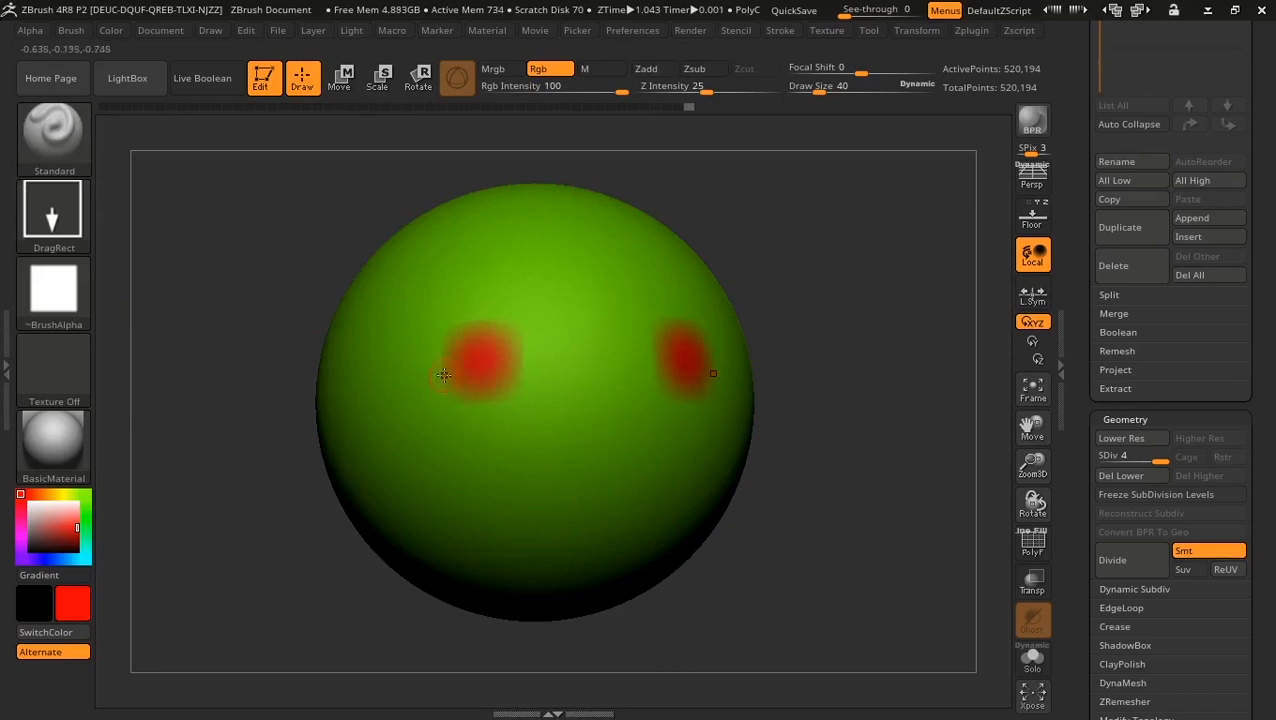
{"action": "left_click", "coordinate": [55, 289]}
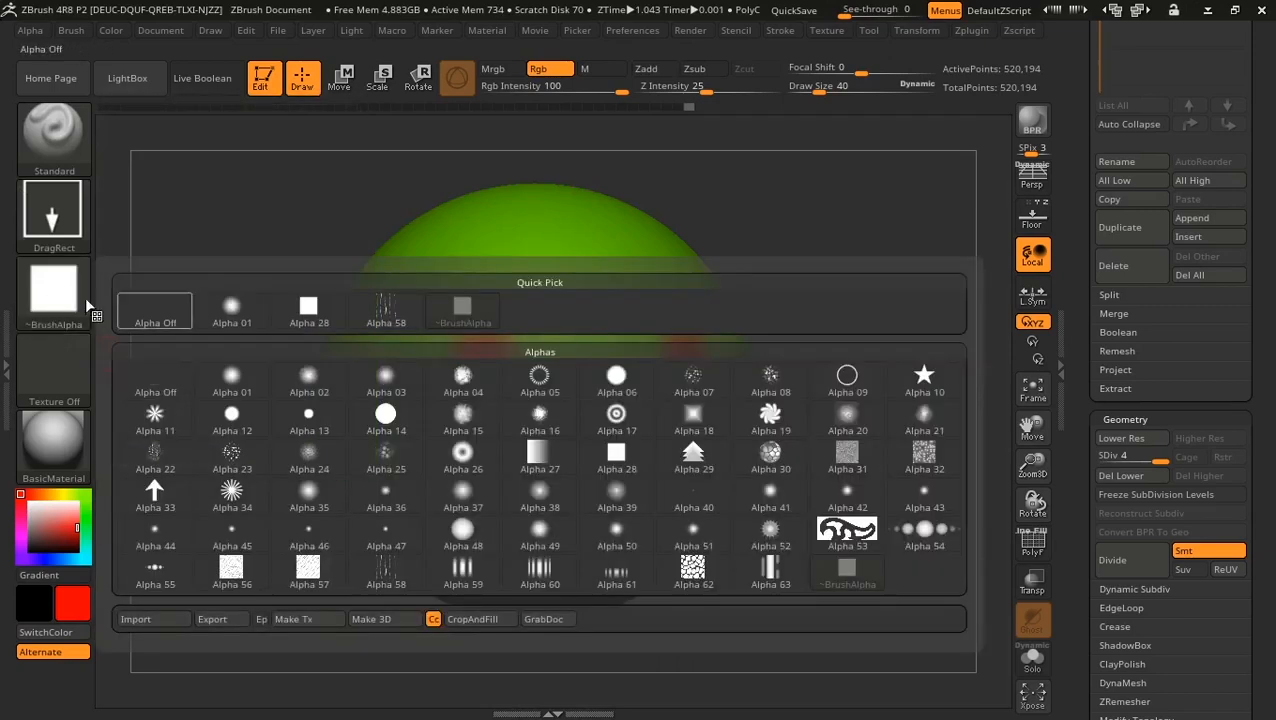
{"action": "left_click", "coordinate": [539, 377]}
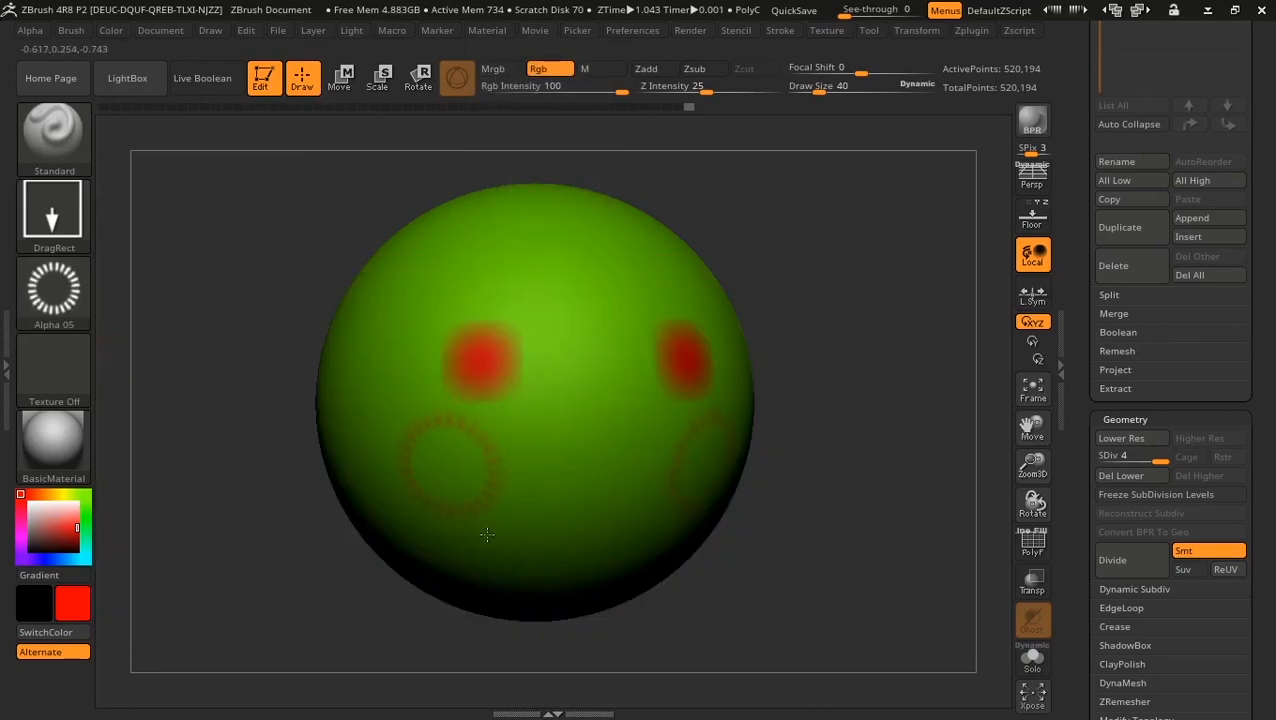
{"action": "left_click", "coordinate": [57, 280]}
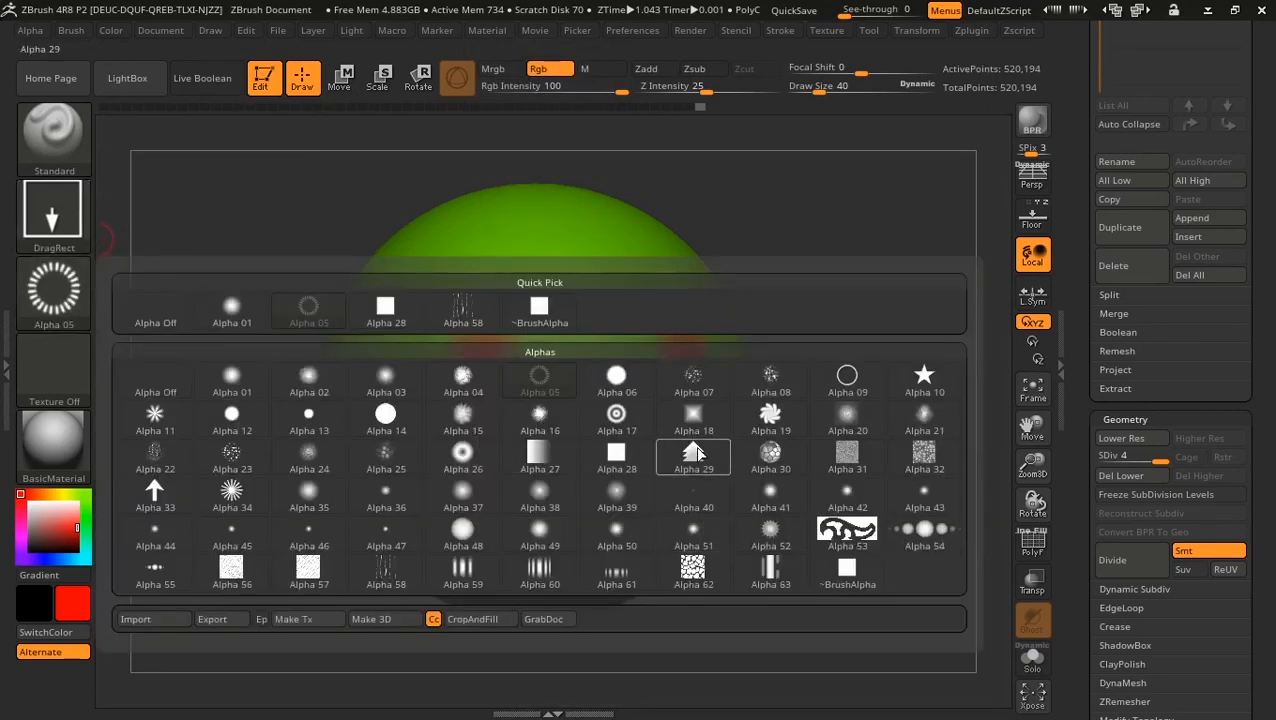
Step: Stamp mirrored red Alpha 10 stars, lowering Focal Shift to -65 for the second pair
{"action": "mouse_move", "coordinate": [695, 455]}
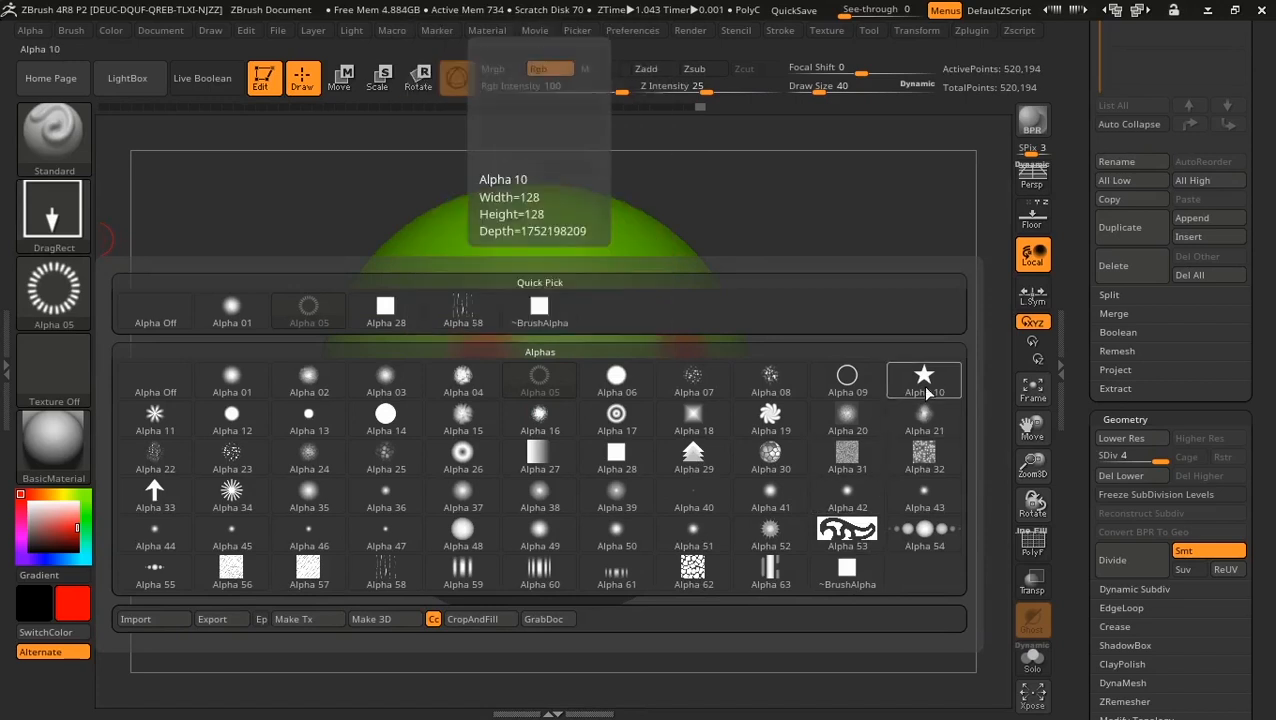
{"action": "left_click", "coordinate": [924, 375]}
{"action": "left_click_drag", "start_coordinate": [496, 251], "coordinate": [521, 296]}
{"action": "left_click_drag", "start_coordinate": [871, 319], "coordinate": [757, 399]}
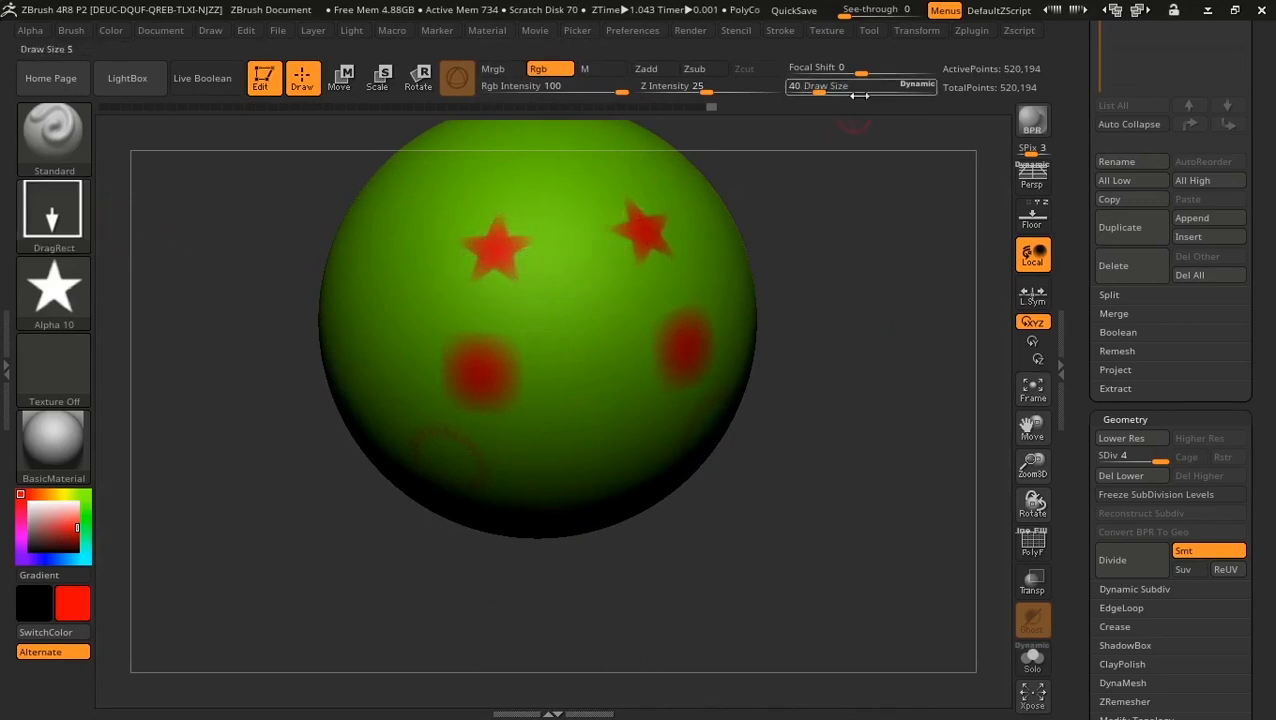
{"action": "left_click_drag", "start_coordinate": [858, 72], "coordinate": [825, 72]}
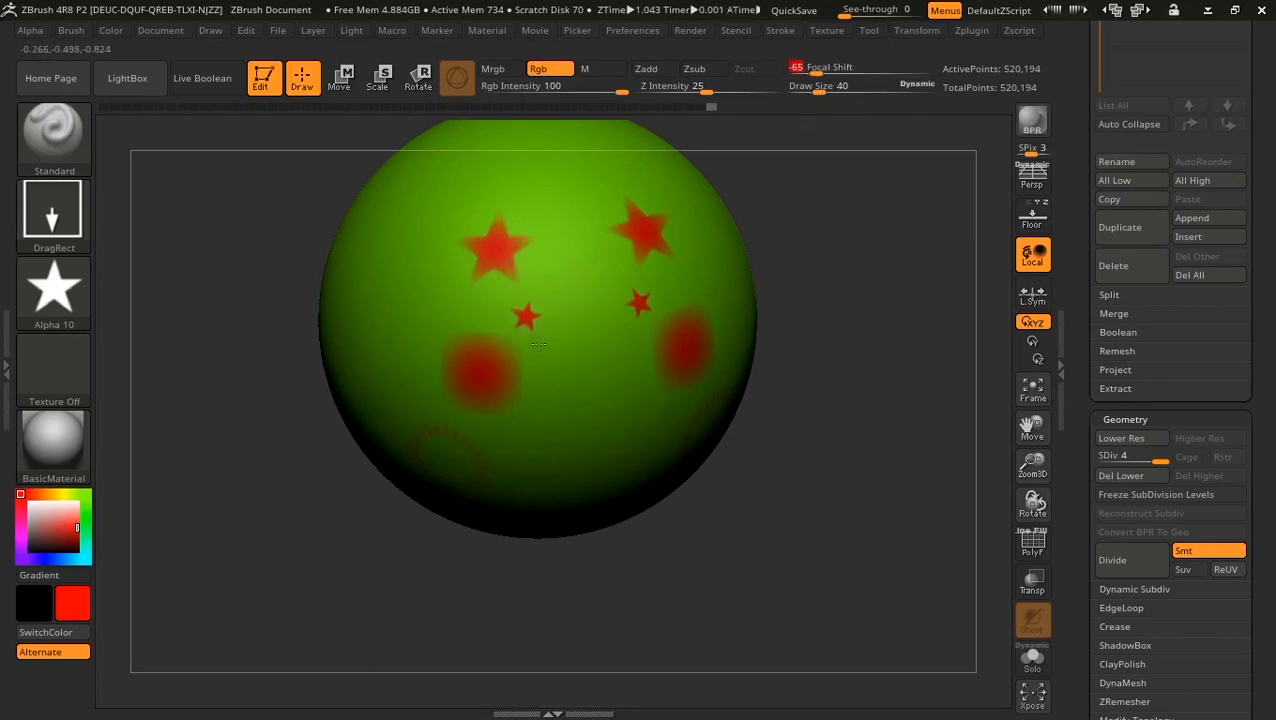
{"action": "left_click_drag", "start_coordinate": [538, 344], "coordinate": [538, 378]}
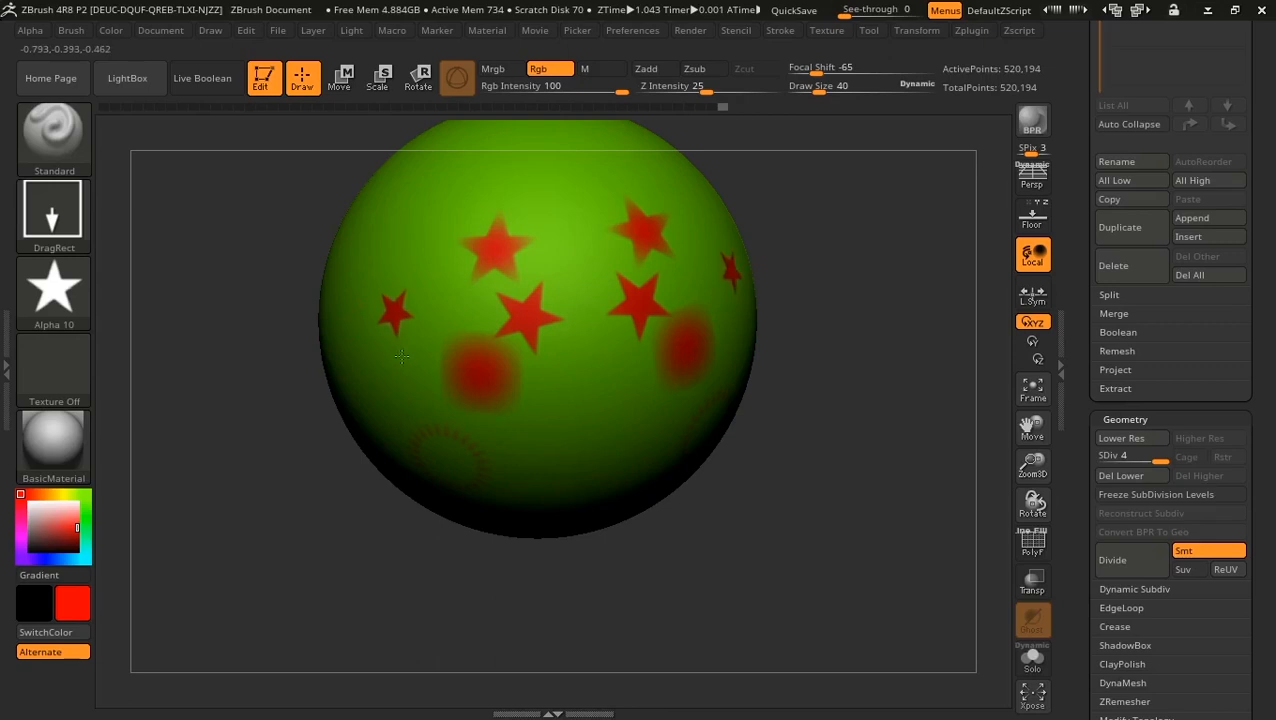
{"action": "left_click_drag", "start_coordinate": [784, 594], "coordinate": [806, 490]}
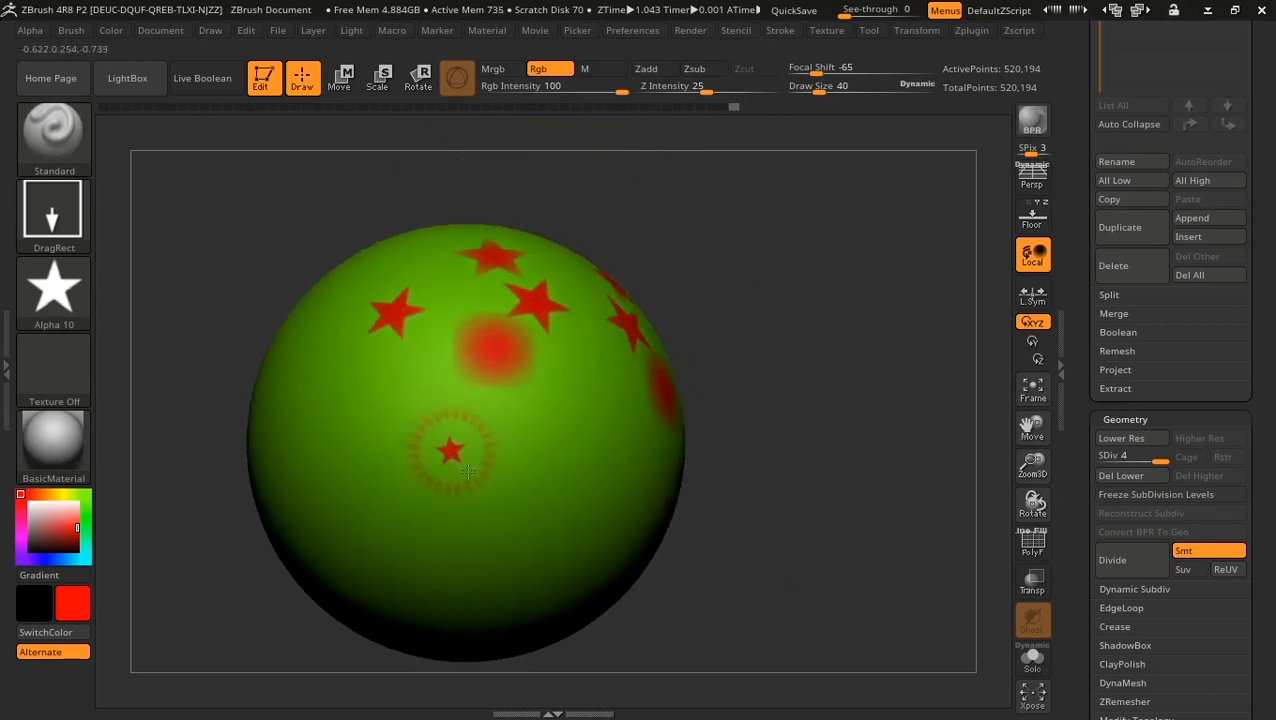
Step: Switch back to Alpha 05 and stamp a red dashed ring around the small star
{"action": "left_click", "coordinate": [58, 304]}
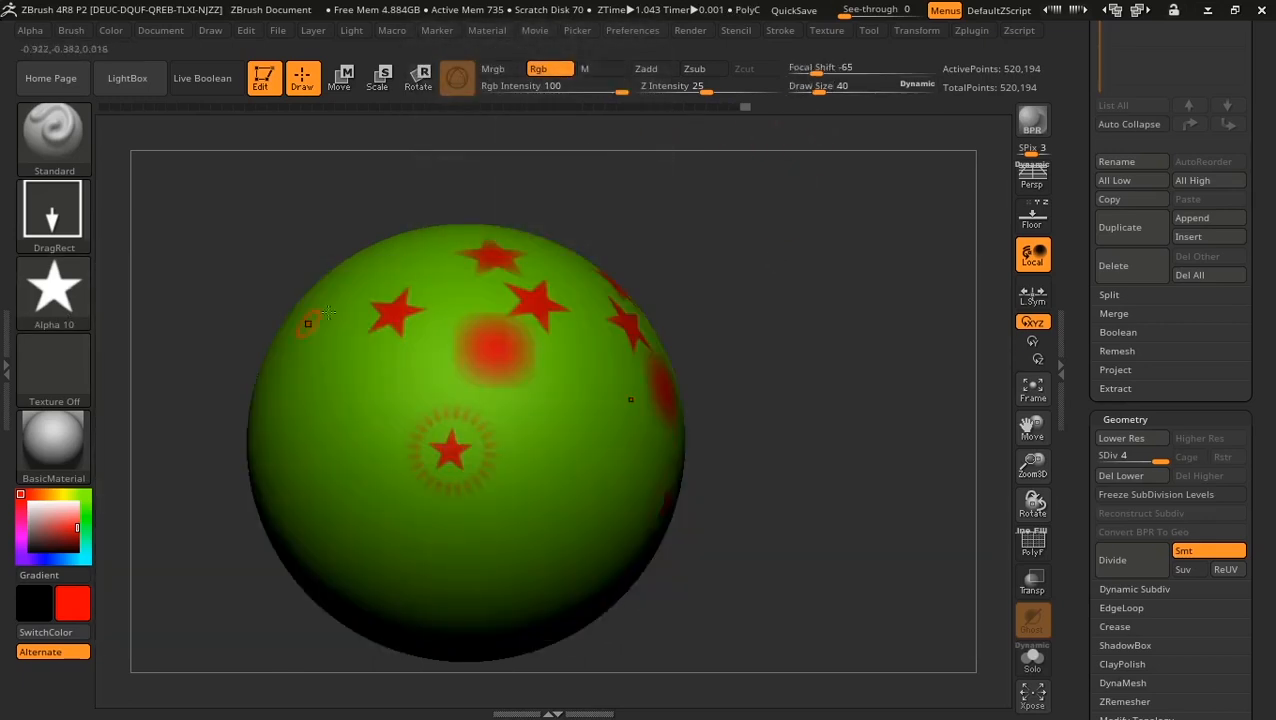
{"action": "left_click", "coordinate": [55, 292]}
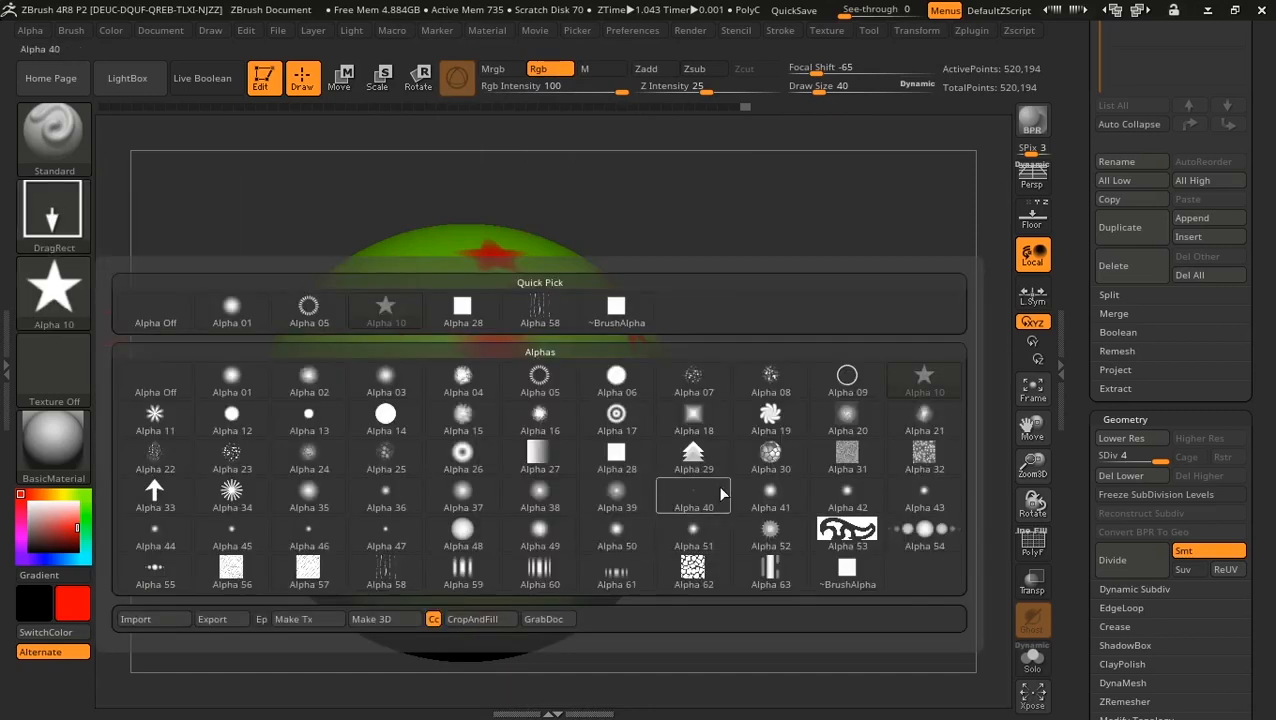
{"action": "left_click", "coordinate": [507, 394]}
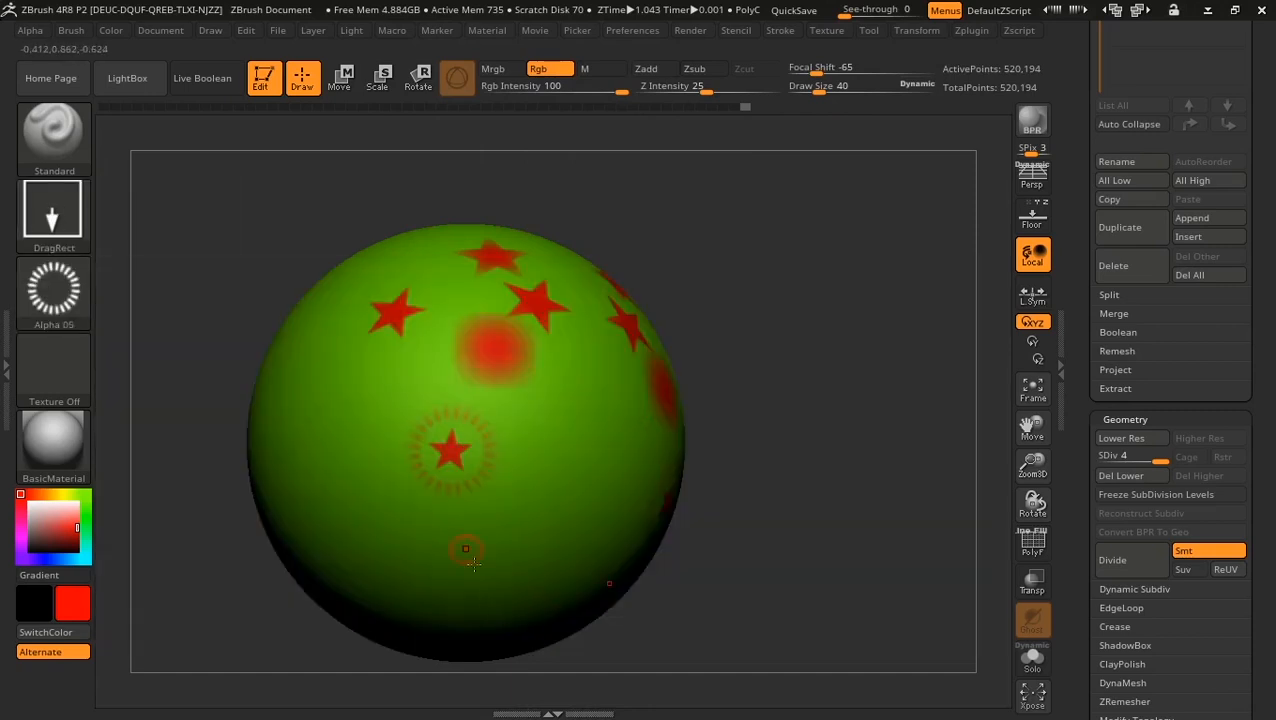
{"action": "left_click_drag", "start_coordinate": [349, 431], "coordinate": [357, 518]}
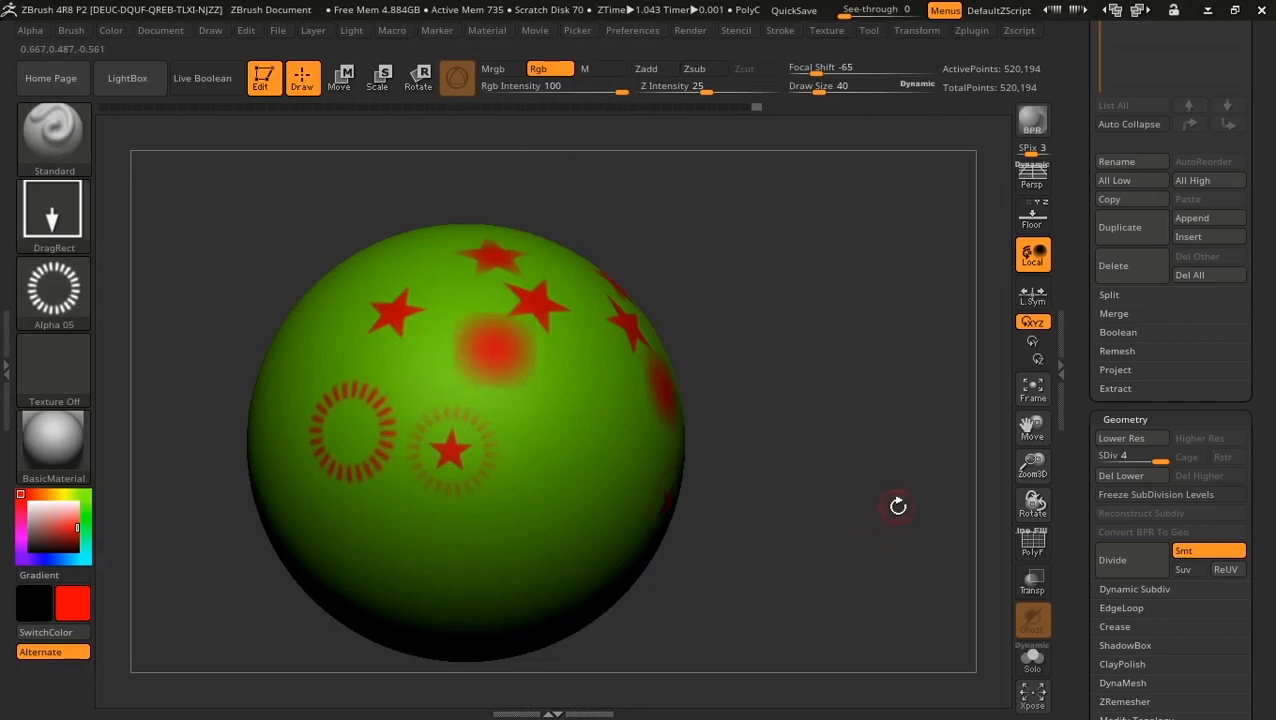
{"action": "left_click_drag", "start_coordinate": [898, 506], "coordinate": [654, 544]}
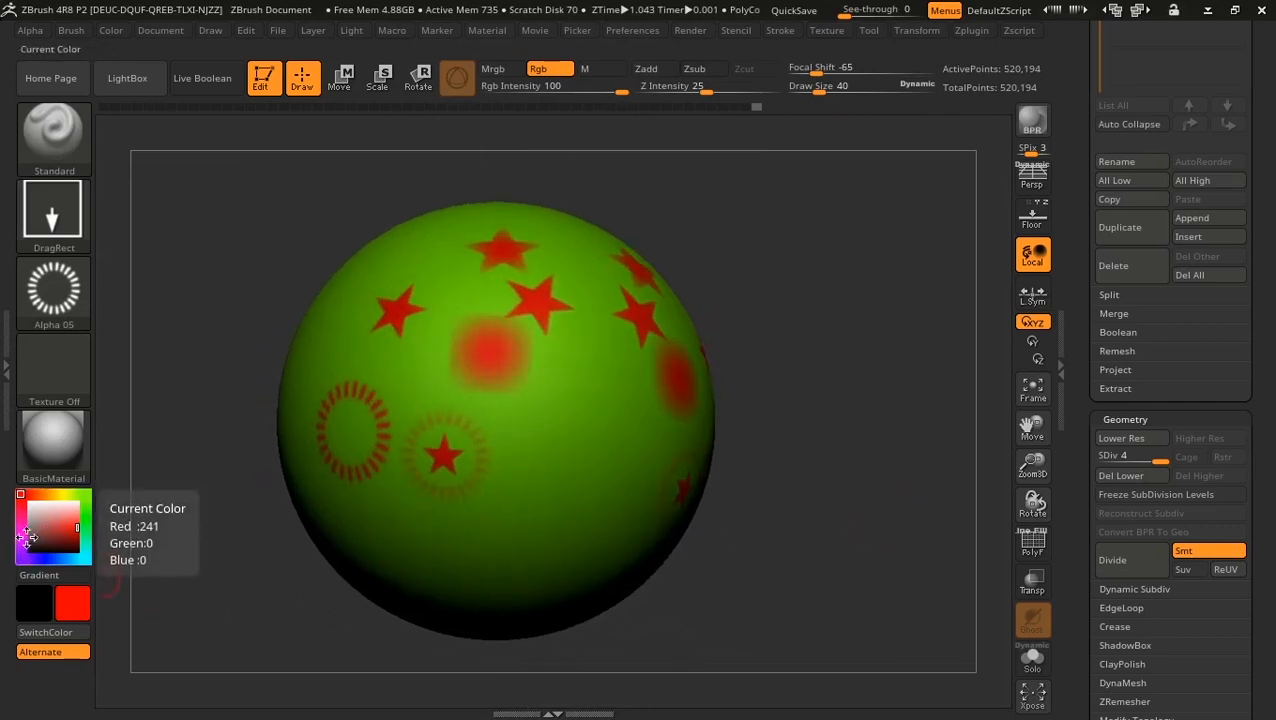
Step: Set the paint colour to blue and stamp mirrored blue dashed rings on the sphere
{"action": "left_click", "coordinate": [45, 560]}
{"action": "left_click_drag", "start_coordinate": [522, 458], "coordinate": [520, 543]}
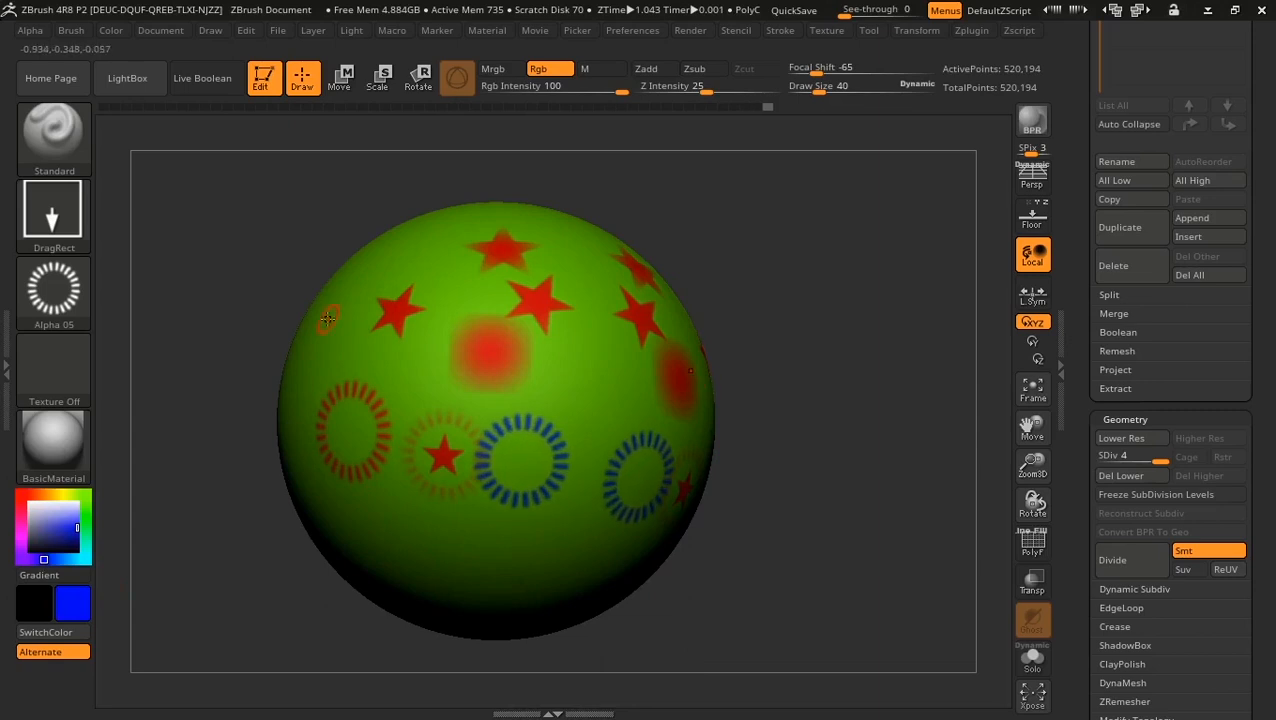
{"action": "left_click_drag", "start_coordinate": [331, 375], "coordinate": [333, 396]}
{"action": "left_click_drag", "start_coordinate": [783, 268], "coordinate": [797, 306]}
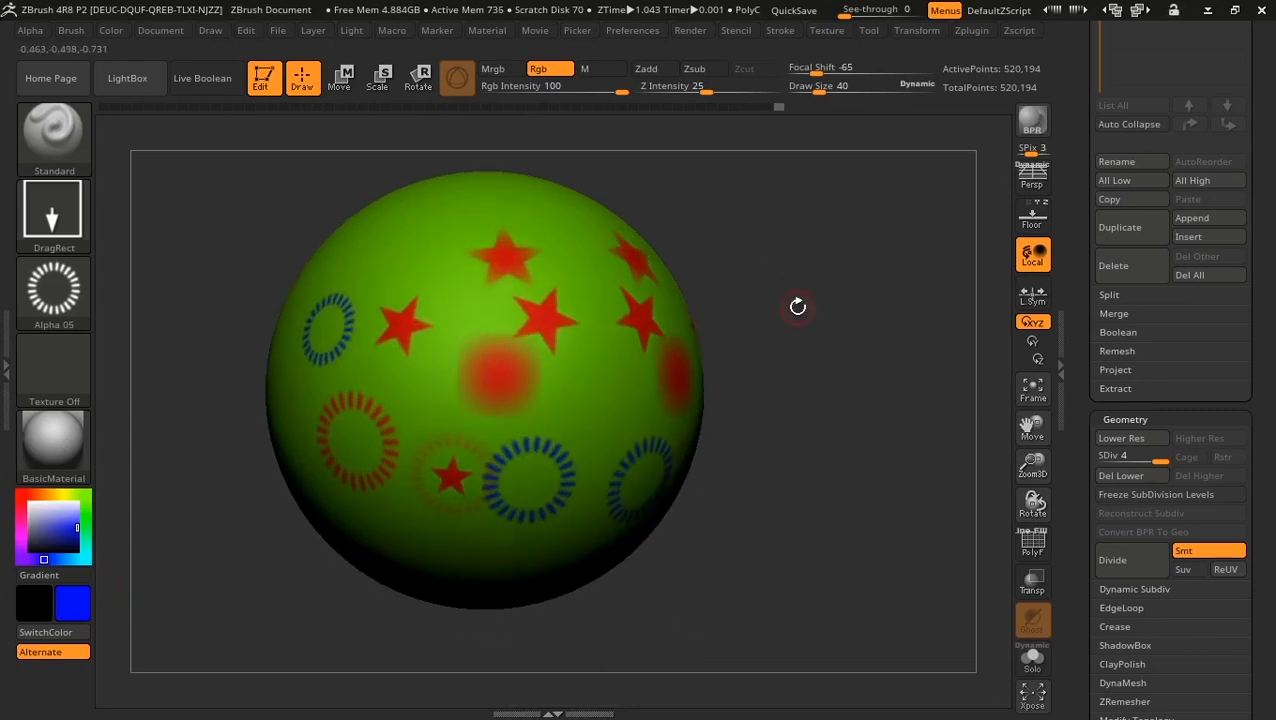
Step: Browse the alpha choices without changing them, then bring up the stroke types
{"action": "left_click", "coordinate": [54, 292]}
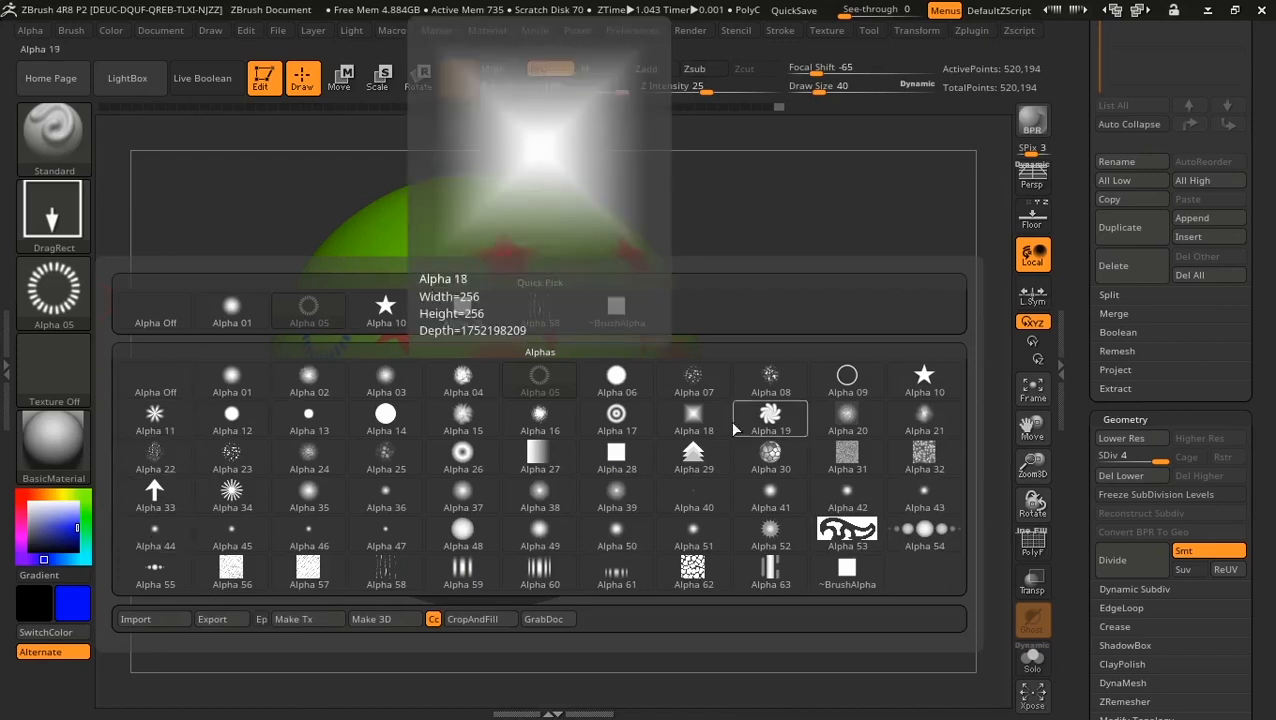
{"action": "left_click", "coordinate": [149, 621]}
{"action": "mouse_move", "coordinate": [54, 215]}
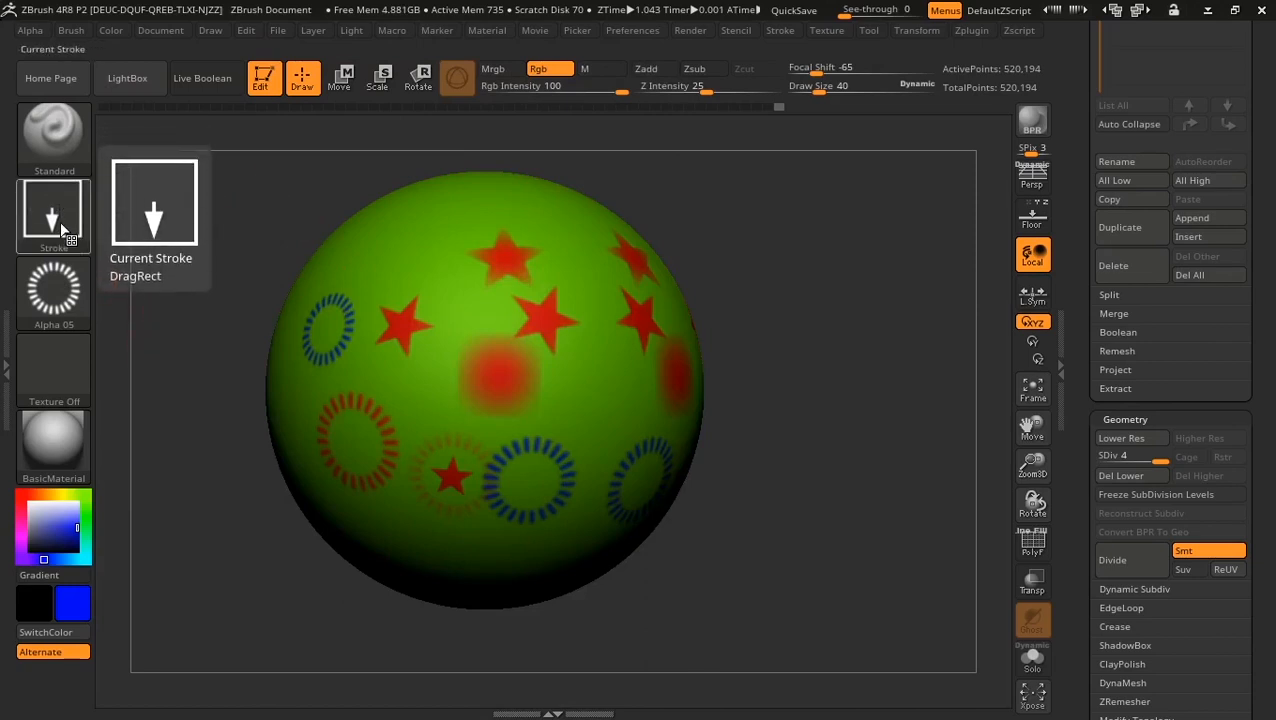
{"action": "left_click", "coordinate": [65, 230]}
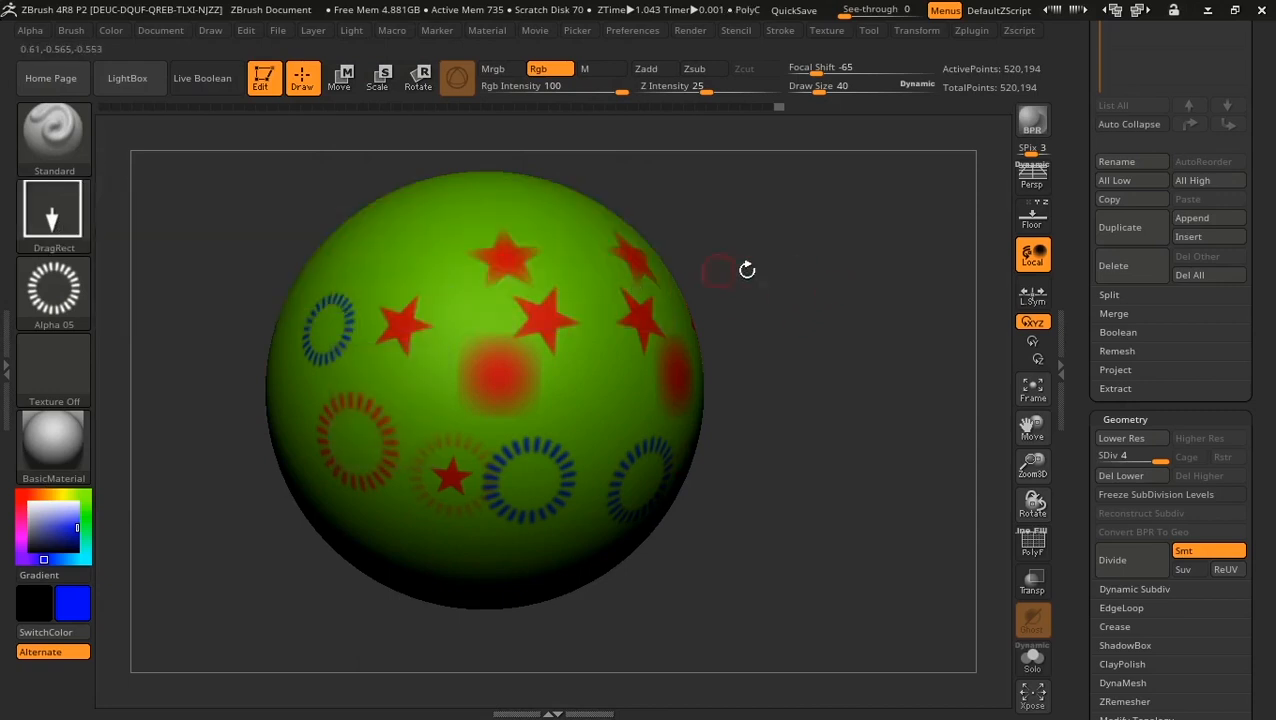
Step: Switch to the DragDot stroke, enlarge the brush, and place two blue dashed rings
{"action": "left_click", "coordinate": [86, 217]}
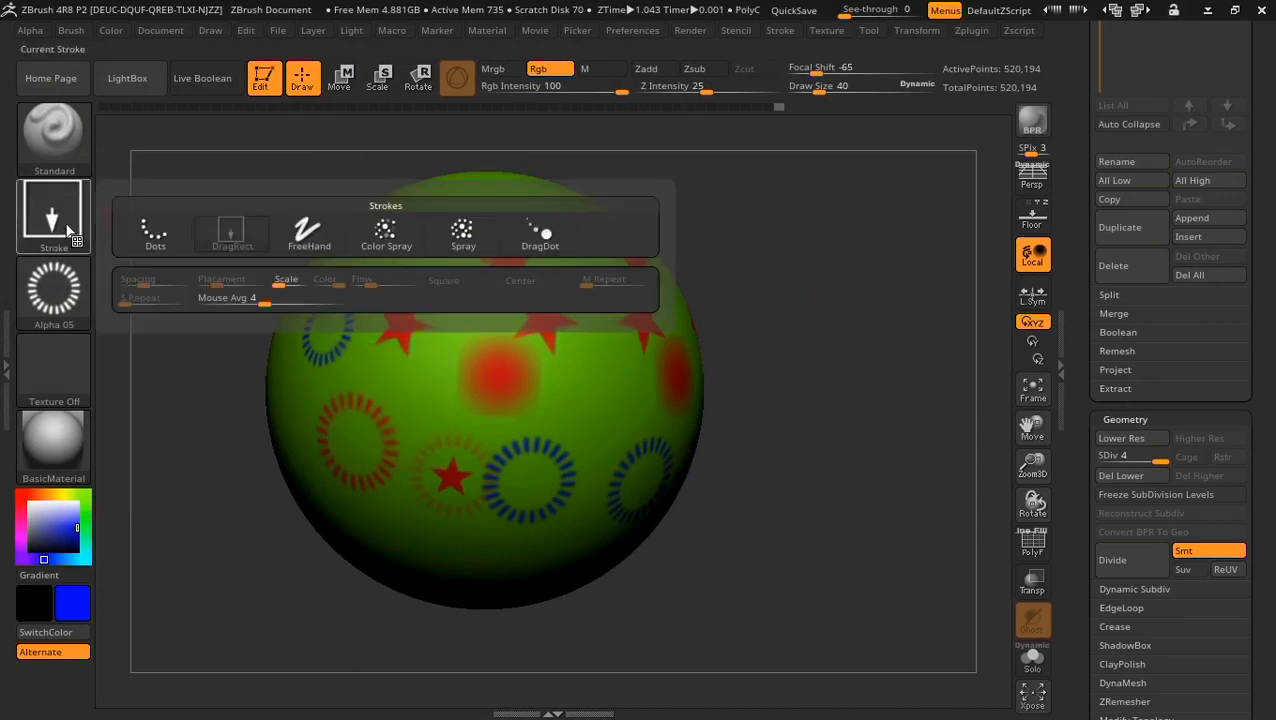
{"action": "left_click", "coordinate": [545, 234]}
{"action": "mouse_move", "coordinate": [834, 253]}
{"action": "left_mouse_down"}
{"action": "mouse_move", "coordinate": [834, 330]}
{"action": "mouse_move", "coordinate": [791, 263]}
{"action": "left_mouse_up"}
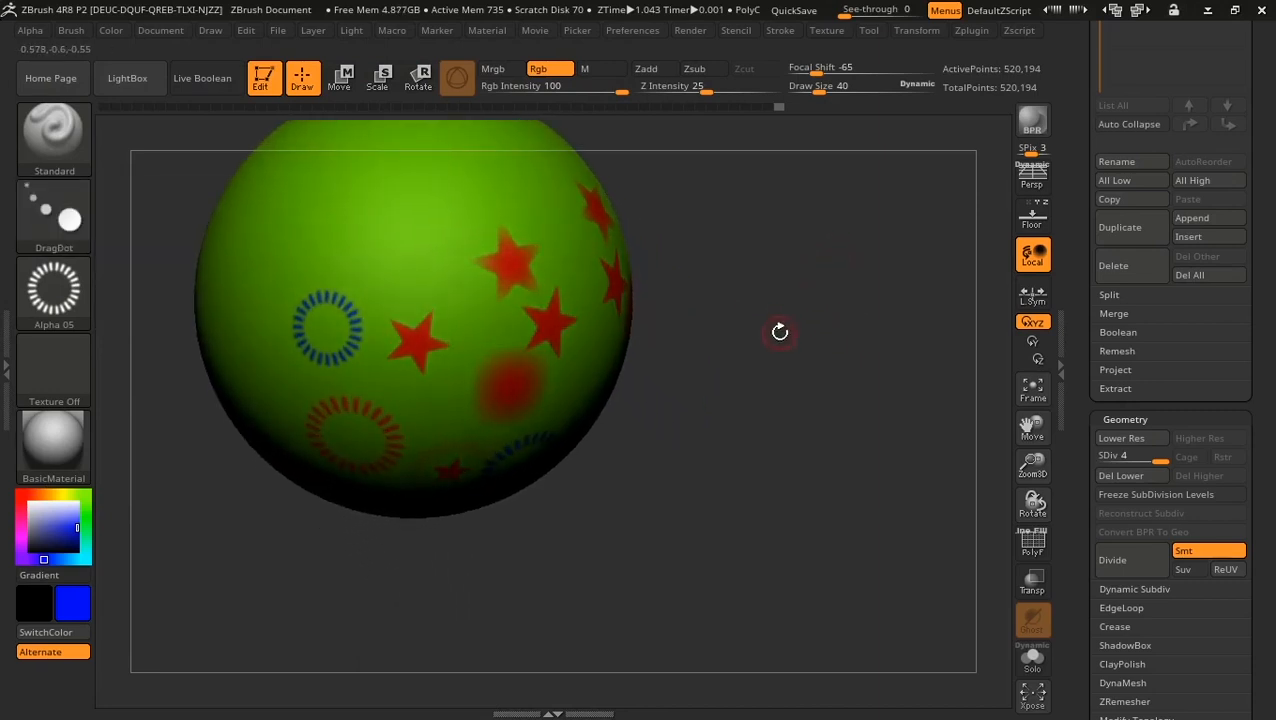
{"action": "left_click_drag", "start_coordinate": [780, 332], "coordinate": [853, 468], "text": "alt"}
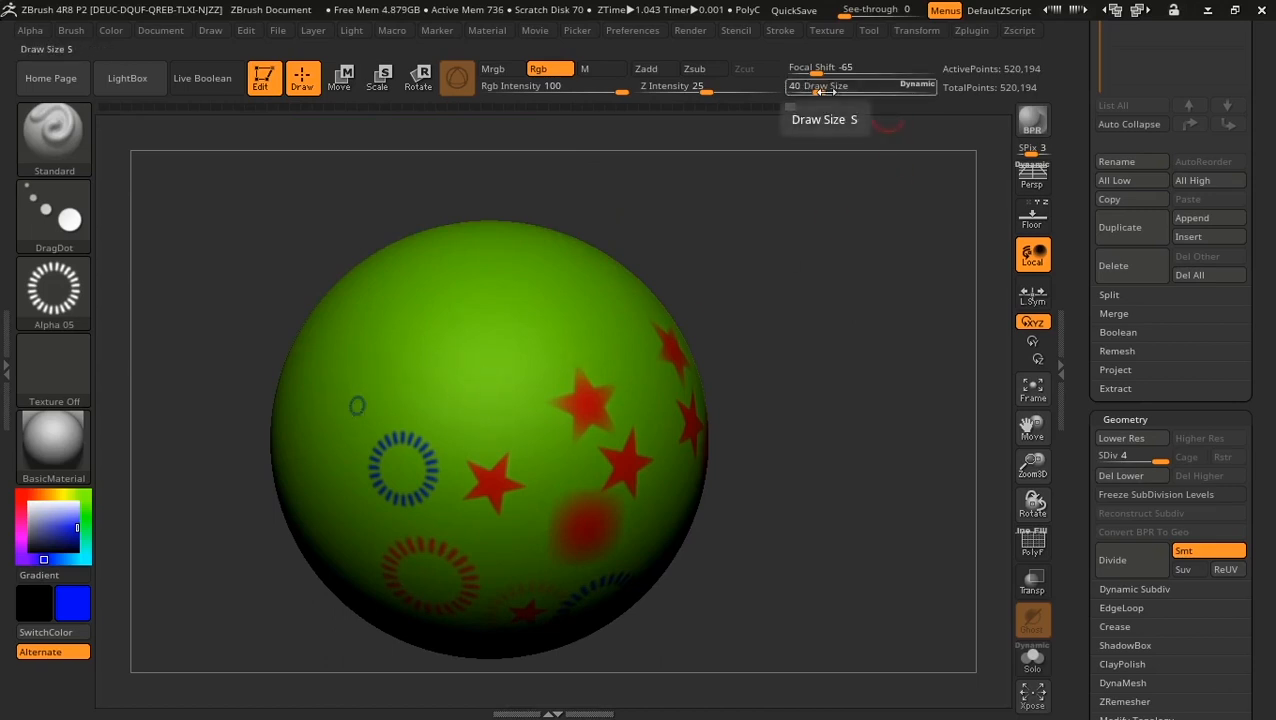
{"action": "left_click_drag", "start_coordinate": [822, 90], "coordinate": [850, 94]}
{"action": "mouse_move", "coordinate": [504, 313]}
{"action": "left_mouse_down"}
{"action": "mouse_move", "coordinate": [420, 337]}
{"action": "mouse_move", "coordinate": [476, 387]}
{"action": "mouse_move", "coordinate": [410, 313]}
{"action": "mouse_move", "coordinate": [492, 392]}
{"action": "left_mouse_up"}
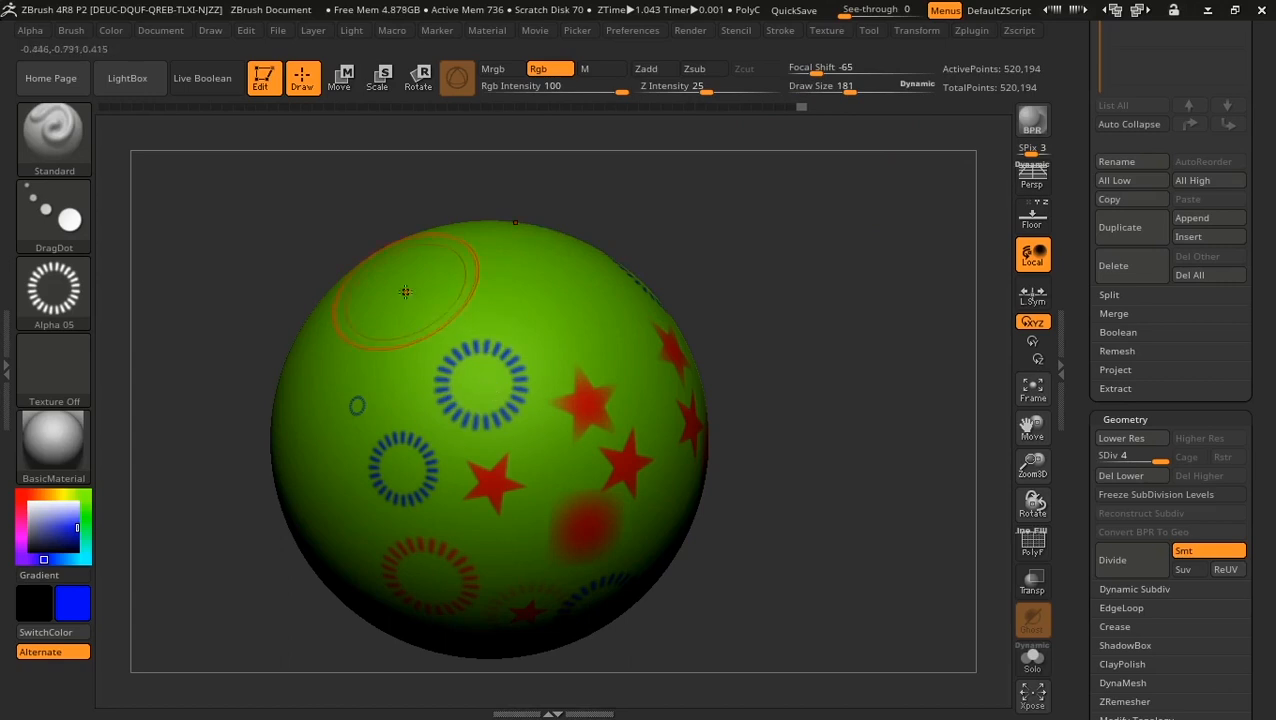
{"action": "left_click_drag", "start_coordinate": [405, 291], "coordinate": [386, 349]}
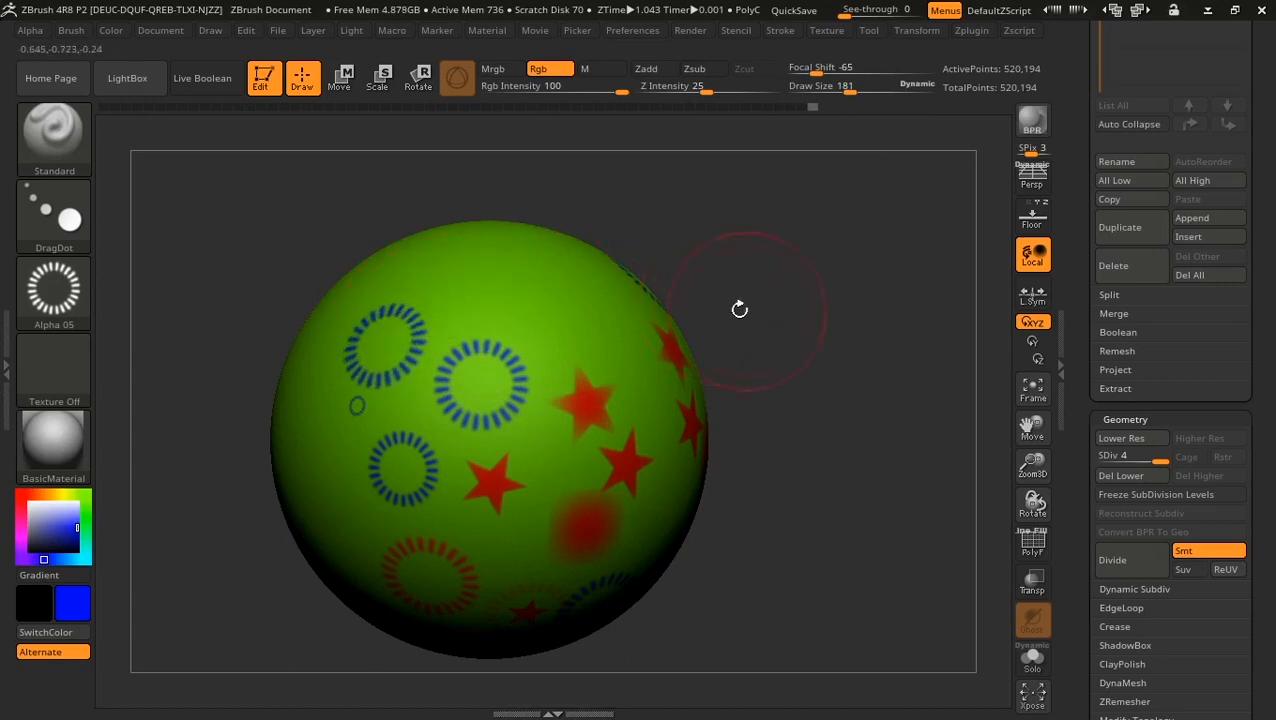
Step: Lower Draw Size to 49 and step the Undo History back to 59
{"action": "left_click_drag", "start_coordinate": [739, 309], "coordinate": [148, 276]}
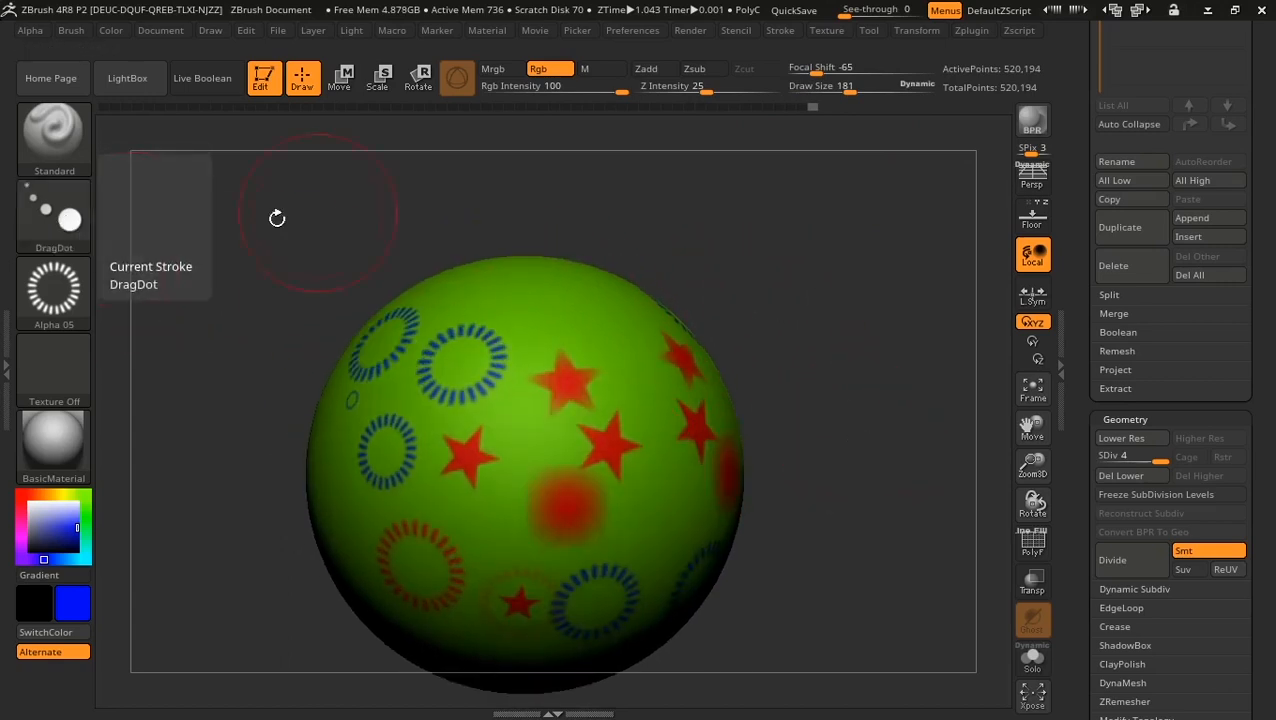
{"action": "left_click", "coordinate": [829, 90]}
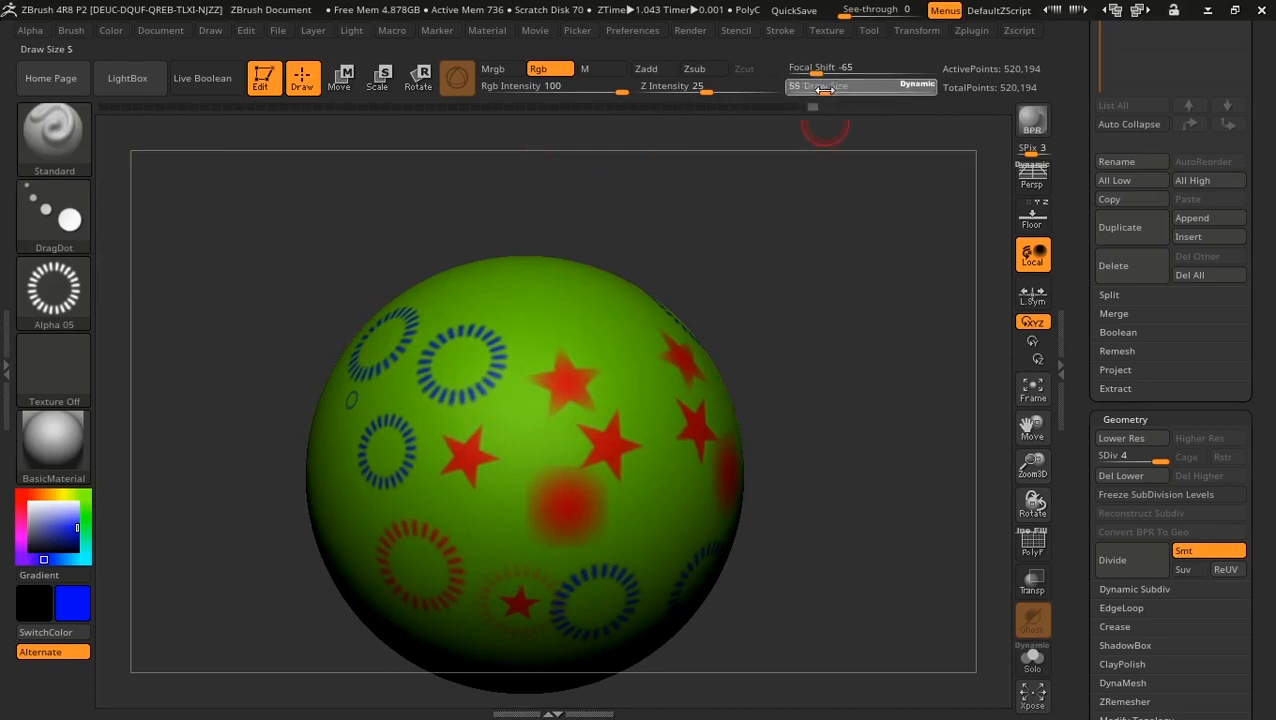
{"action": "left_click_drag", "start_coordinate": [810, 105], "coordinate": [677, 110]}
Step: Switch the alpha from Alpha 01 to Off and choose the Color Spray stroke
{"action": "left_click", "coordinate": [57, 290]}
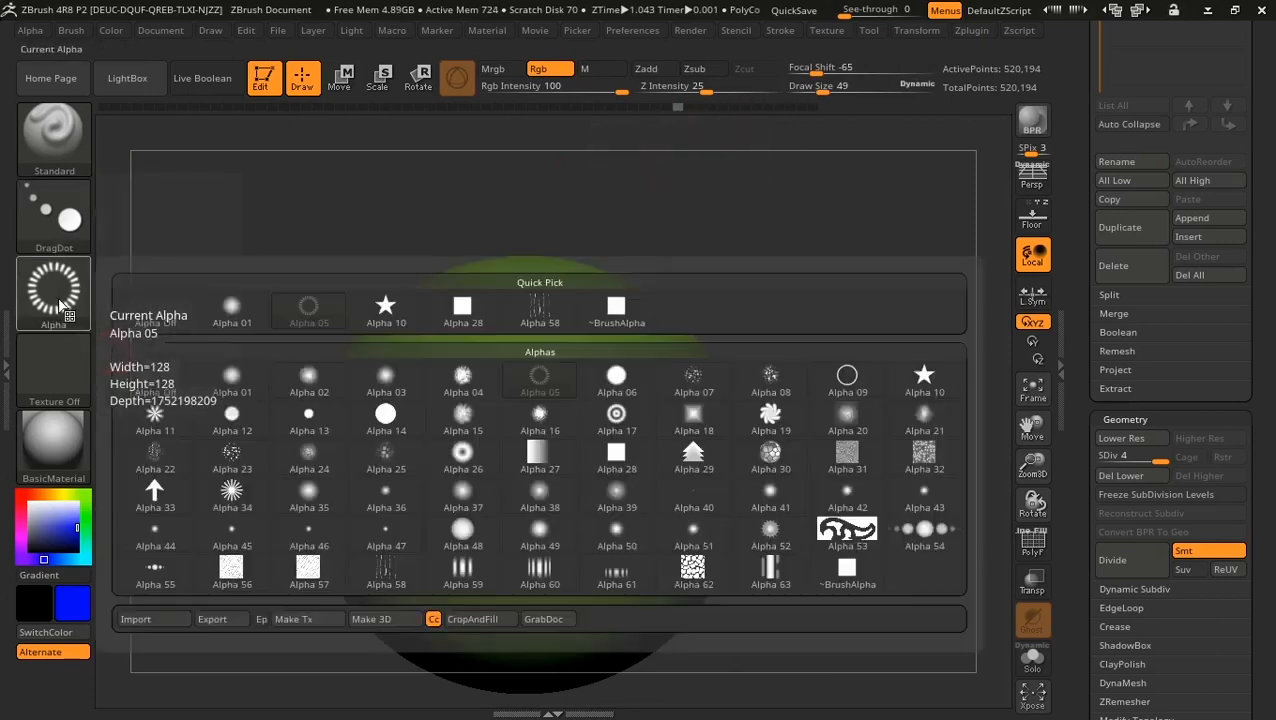
{"action": "left_click", "coordinate": [249, 318]}
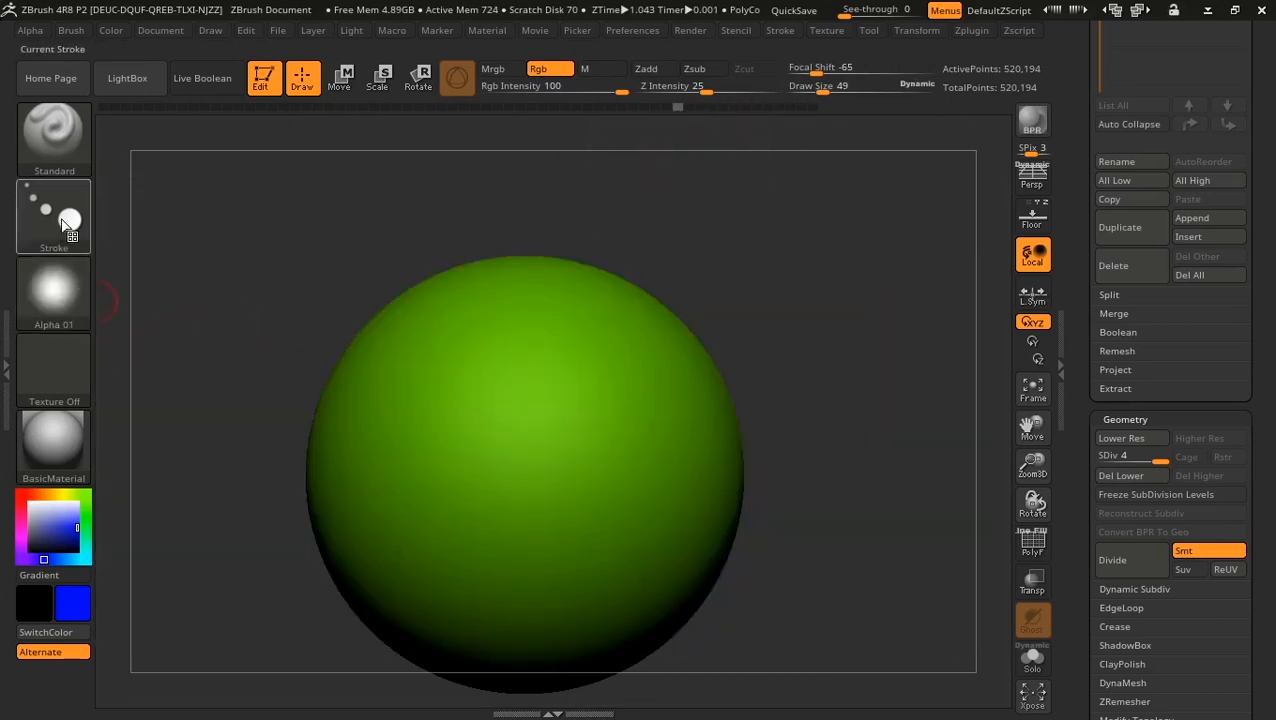
{"action": "left_click", "coordinate": [70, 291]}
{"action": "left_click", "coordinate": [153, 308]}
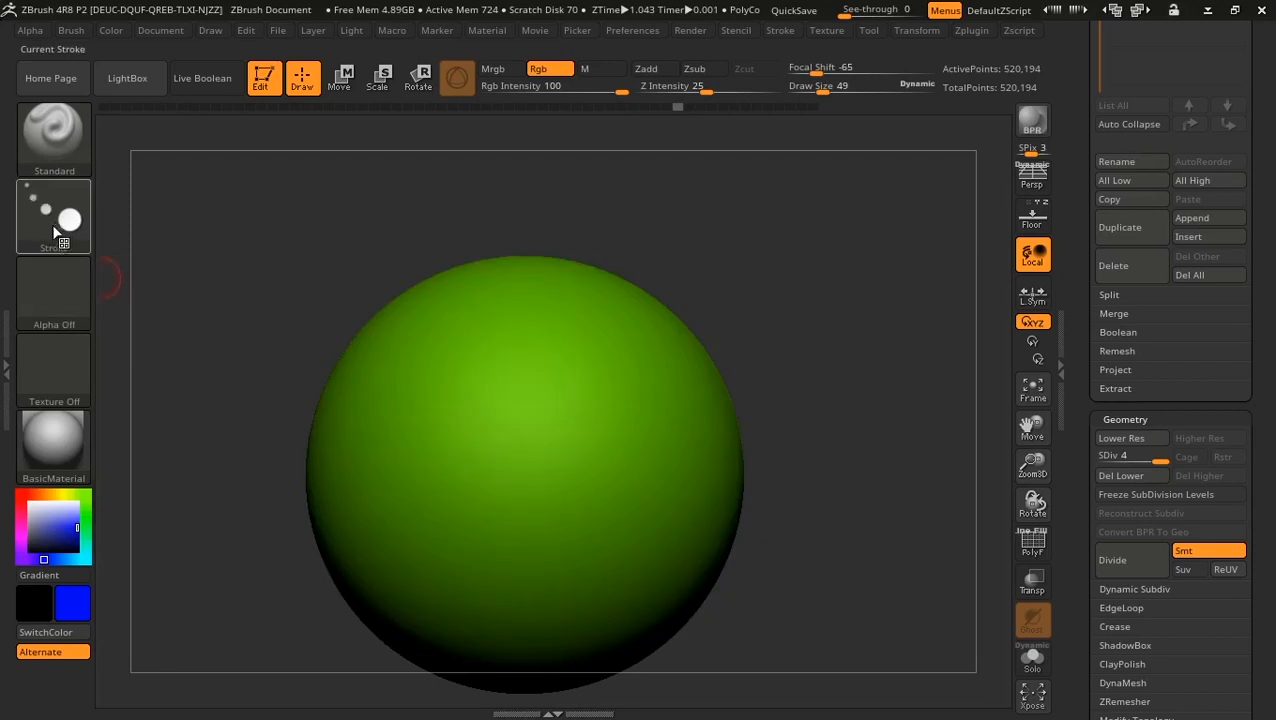
{"action": "left_click", "coordinate": [60, 225]}
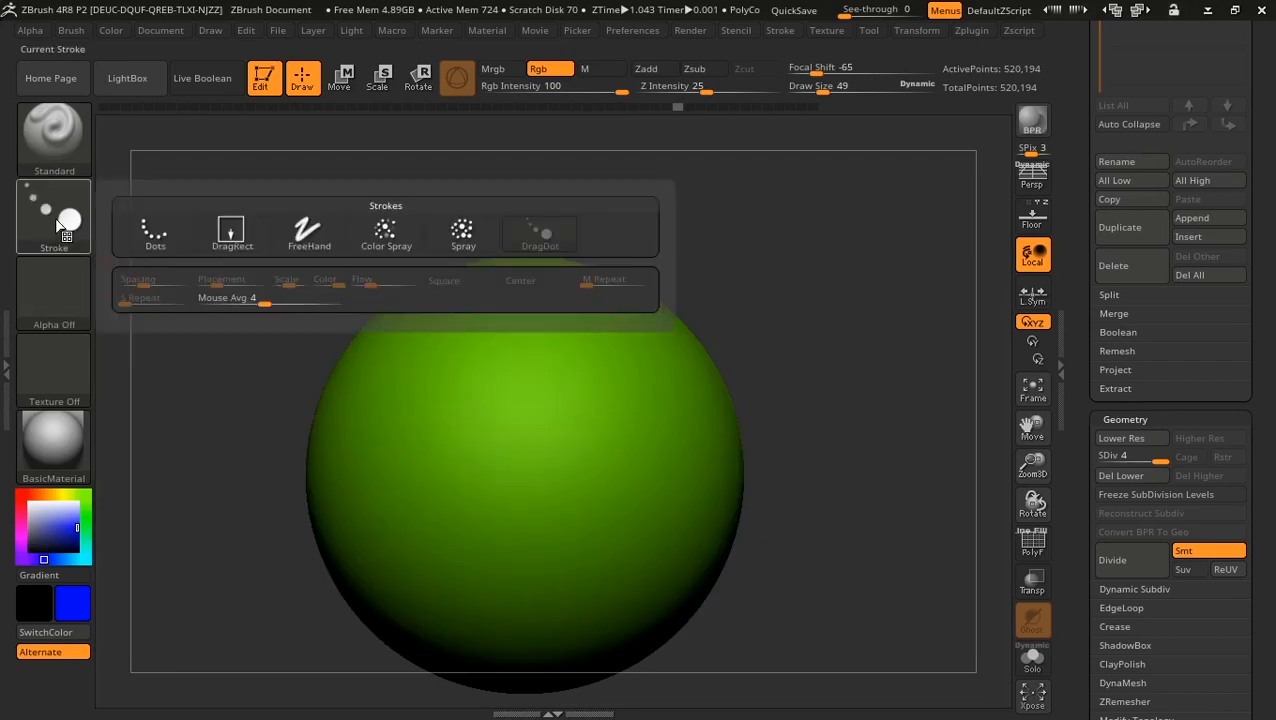
{"action": "left_click", "coordinate": [399, 235]}
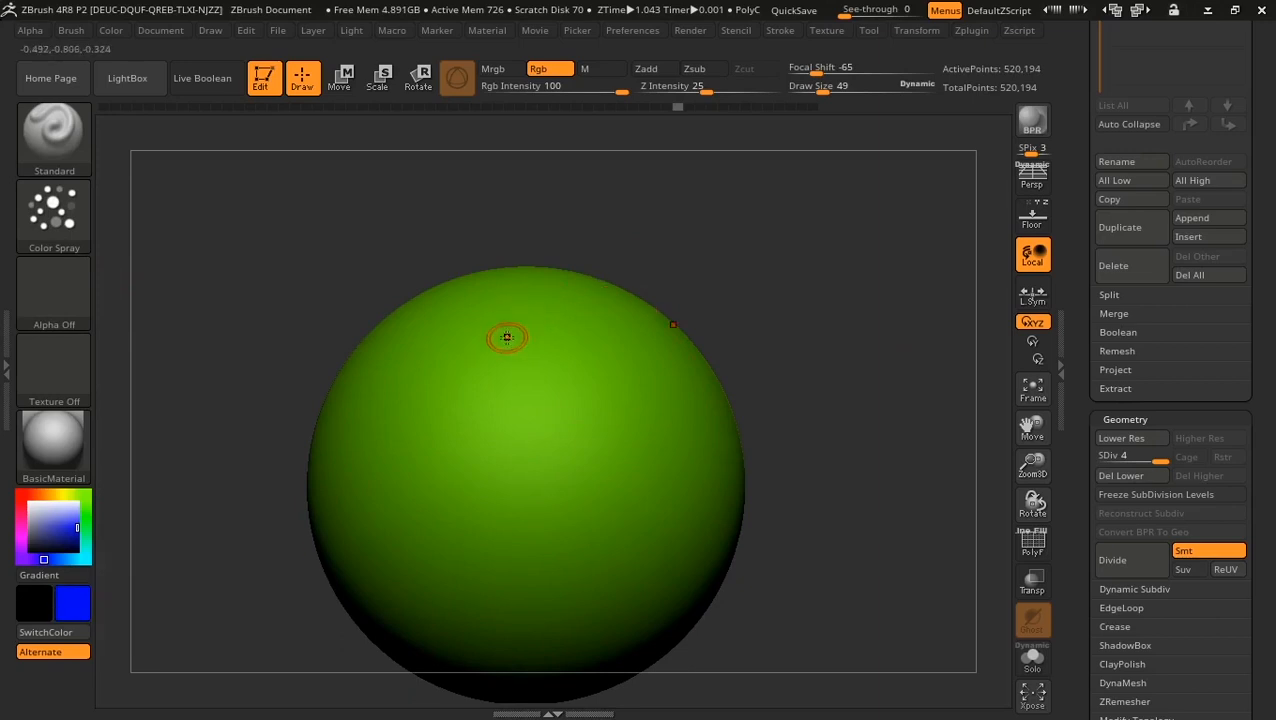
Step: Set Focal Shift to -39 with a larger brush, then try and undo a blue stroke
{"action": "left_click_drag", "start_coordinate": [815, 75], "coordinate": [833, 74]}
{"action": "left_click_drag", "start_coordinate": [830, 86], "coordinate": [835, 88]}
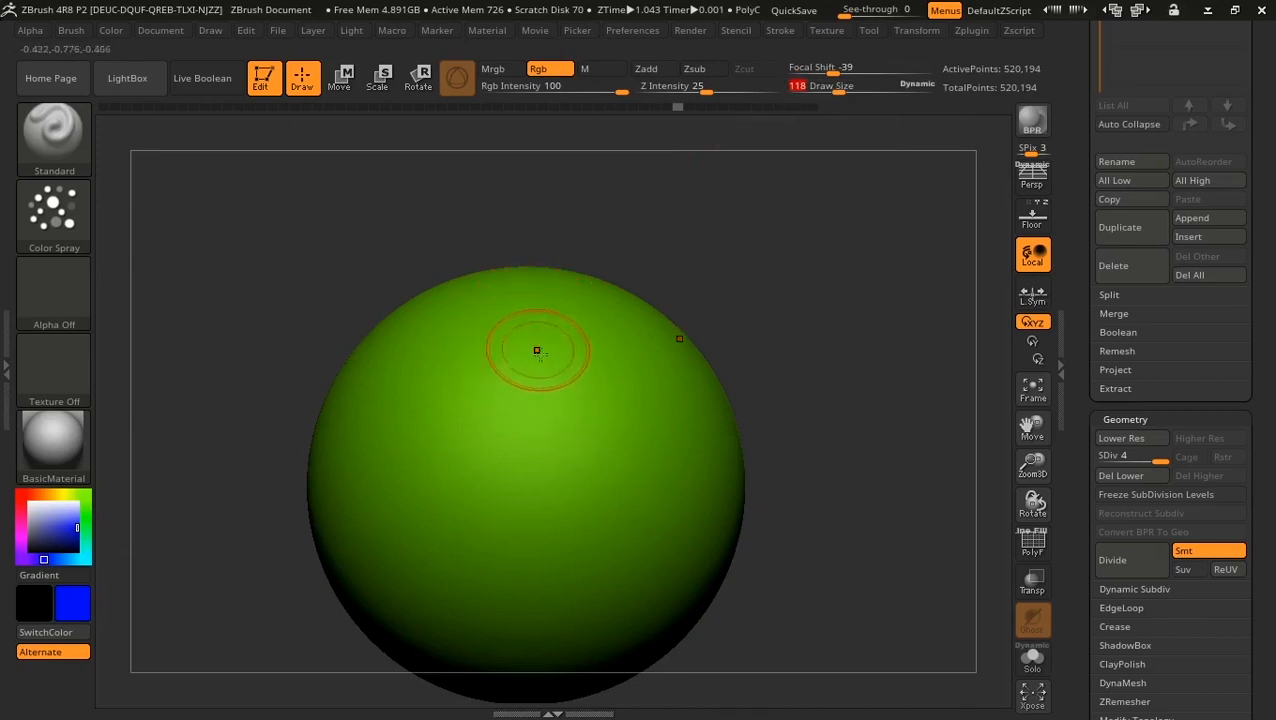
{"action": "mouse_move", "coordinate": [537, 351]}
{"action": "left_mouse_down"}
{"action": "mouse_move", "coordinate": [441, 384]}
{"action": "mouse_move", "coordinate": [498, 541]}
{"action": "left_mouse_up"}
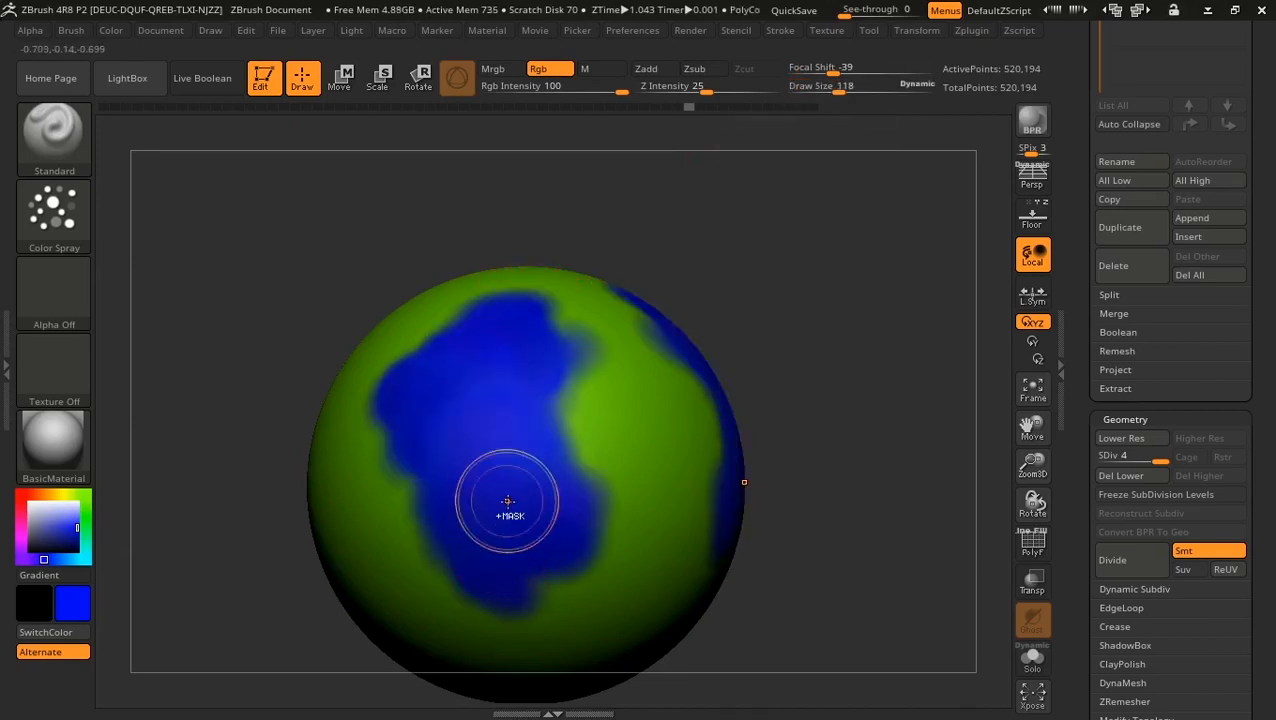
{"action": "key", "text": "ctrl+z"}
Step: At Draw Size 65, spray broad blue patches down and across the sphere
{"action": "left_click_drag", "start_coordinate": [836, 86], "coordinate": [808, 100]}
{"action": "mouse_move", "coordinate": [511, 320]}
{"action": "left_mouse_down"}
{"action": "mouse_move", "coordinate": [495, 486]}
{"action": "mouse_move", "coordinate": [458, 562]}
{"action": "mouse_move", "coordinate": [430, 405]}
{"action": "left_mouse_up"}
{"action": "mouse_move", "coordinate": [481, 541]}
{"action": "left_mouse_down"}
{"action": "mouse_move", "coordinate": [575, 475]}
{"action": "mouse_move", "coordinate": [528, 580]}
{"action": "mouse_move", "coordinate": [510, 340]}
{"action": "mouse_move", "coordinate": [604, 497]}
{"action": "mouse_move", "coordinate": [587, 570]}
{"action": "left_mouse_up"}
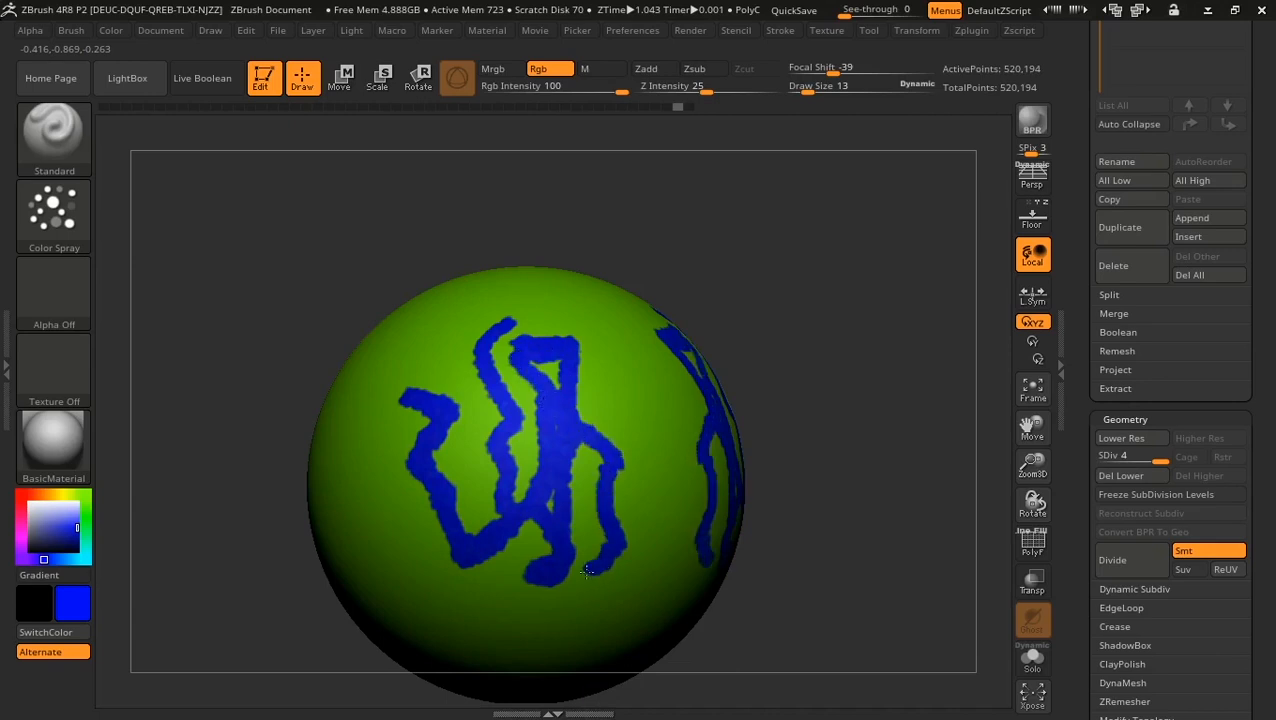
{"action": "mouse_move", "coordinate": [869, 364]}
{"action": "left_mouse_down", "text": "alt"}
{"action": "mouse_move", "coordinate": [857, 245]}
{"action": "mouse_move", "coordinate": [889, 236]}
{"action": "mouse_move", "coordinate": [931, 345]}
{"action": "mouse_move", "coordinate": [914, 308]}
{"action": "left_mouse_up", "text": "alt"}
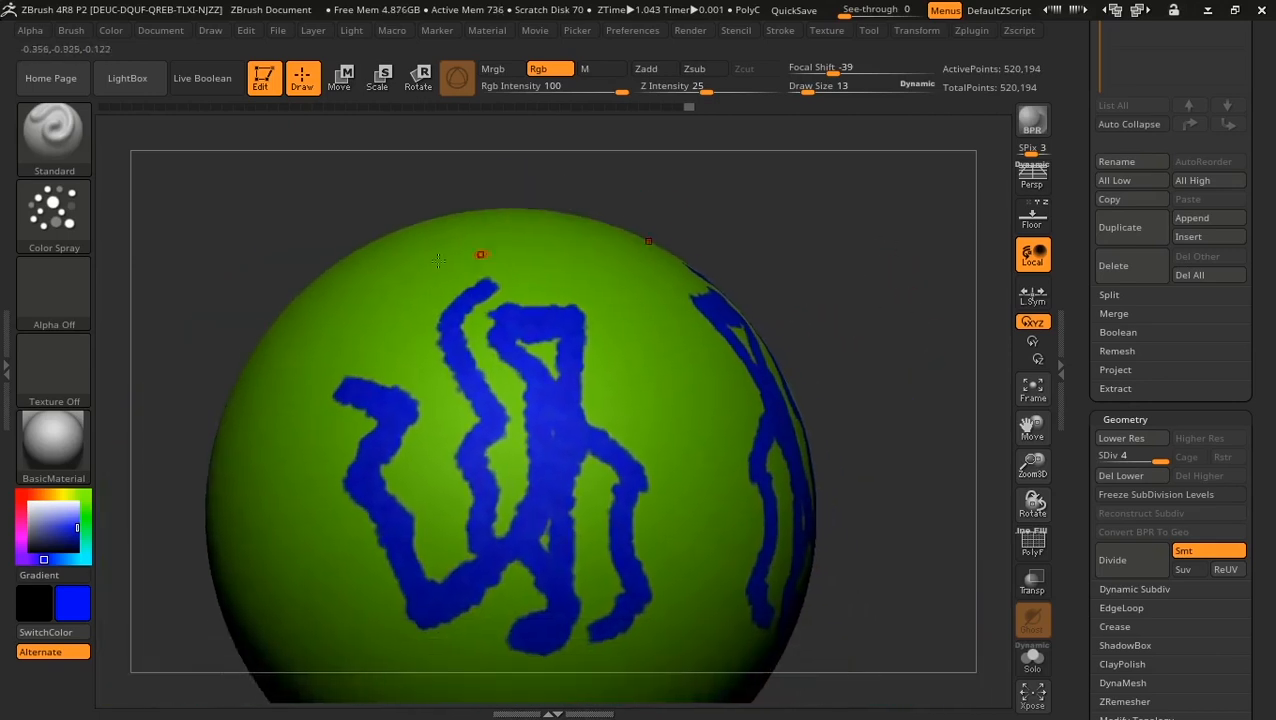
{"action": "left_click_drag", "start_coordinate": [797, 87], "coordinate": [823, 88]}
{"action": "mouse_move", "coordinate": [426, 273]}
{"action": "left_mouse_down"}
{"action": "mouse_move", "coordinate": [292, 490]}
{"action": "mouse_move", "coordinate": [322, 590]}
{"action": "mouse_move", "coordinate": [410, 628]}
{"action": "mouse_move", "coordinate": [500, 380]}
{"action": "mouse_move", "coordinate": [641, 607]}
{"action": "mouse_move", "coordinate": [520, 215]}
{"action": "mouse_move", "coordinate": [300, 350]}
{"action": "mouse_move", "coordinate": [228, 505]}
{"action": "mouse_move", "coordinate": [268, 635]}
{"action": "left_mouse_up"}
{"action": "left_click_drag", "start_coordinate": [869, 297], "coordinate": [937, 336]}
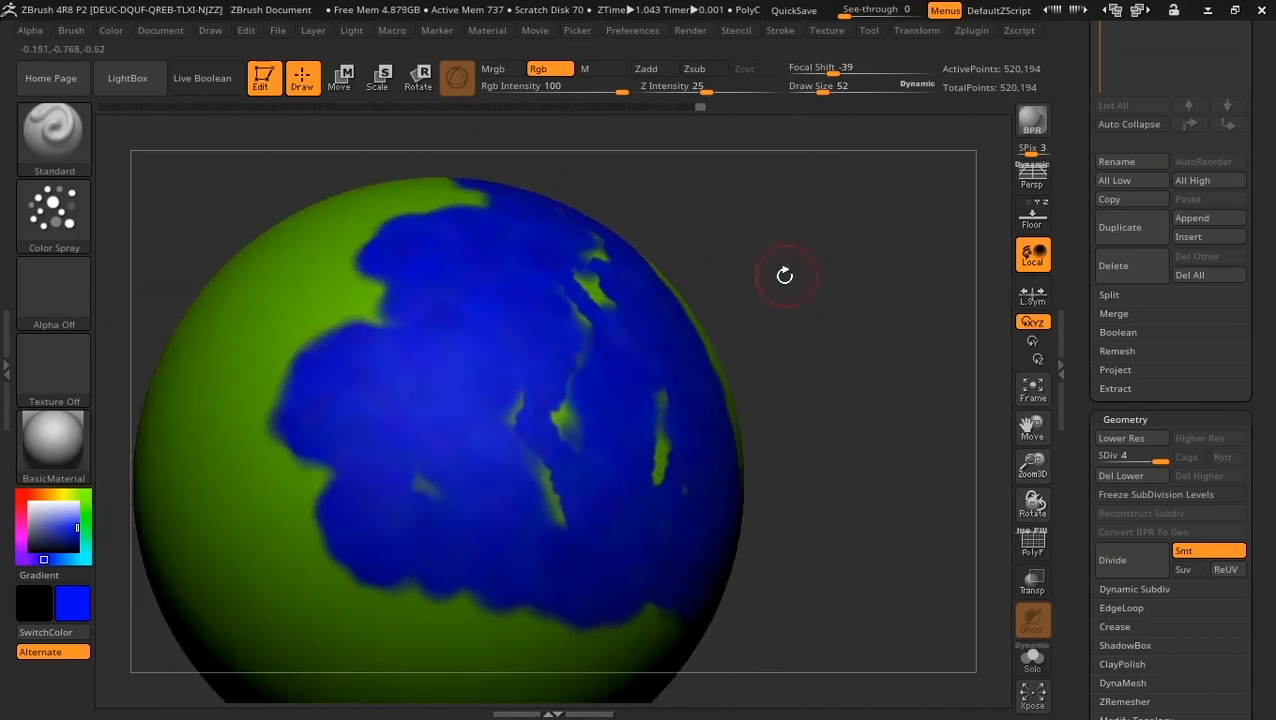
{"action": "left_click", "coordinate": [55, 207]}
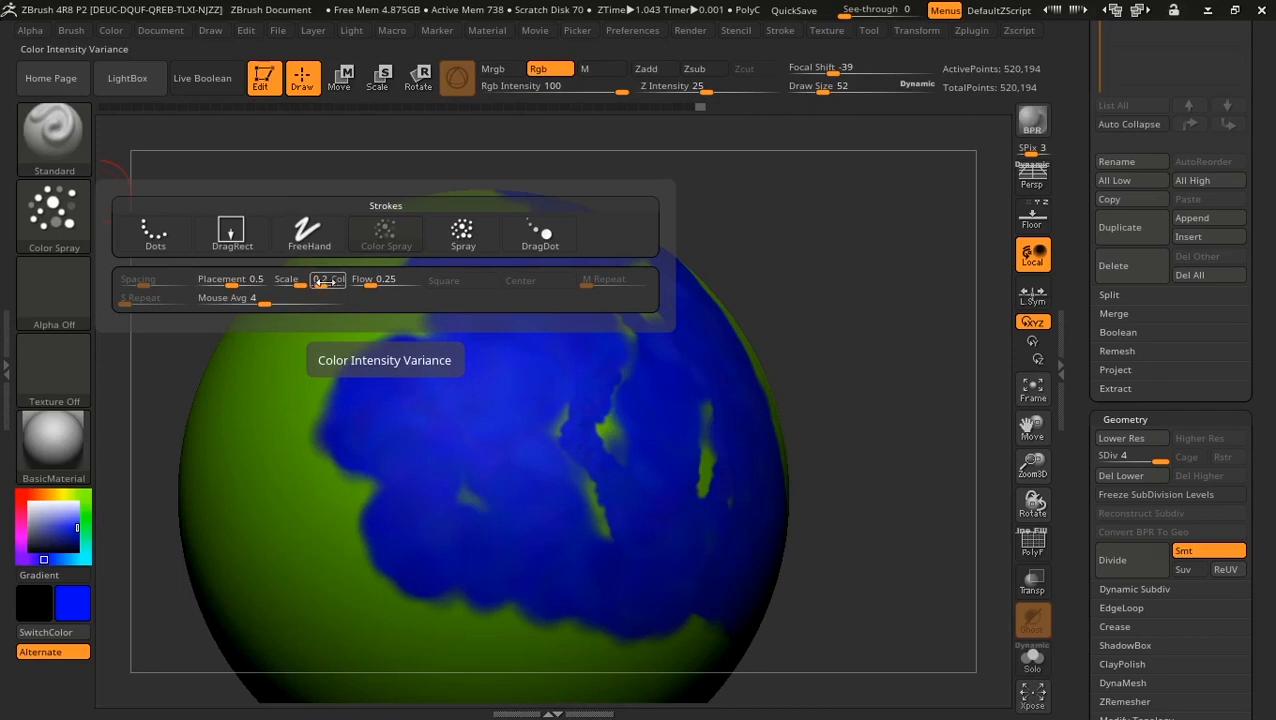
Step: Raise the spray Color variance to 0.3 and paint a blue zigzag down the sphere
{"action": "left_click_drag", "start_coordinate": [320, 283], "coordinate": [335, 283]}
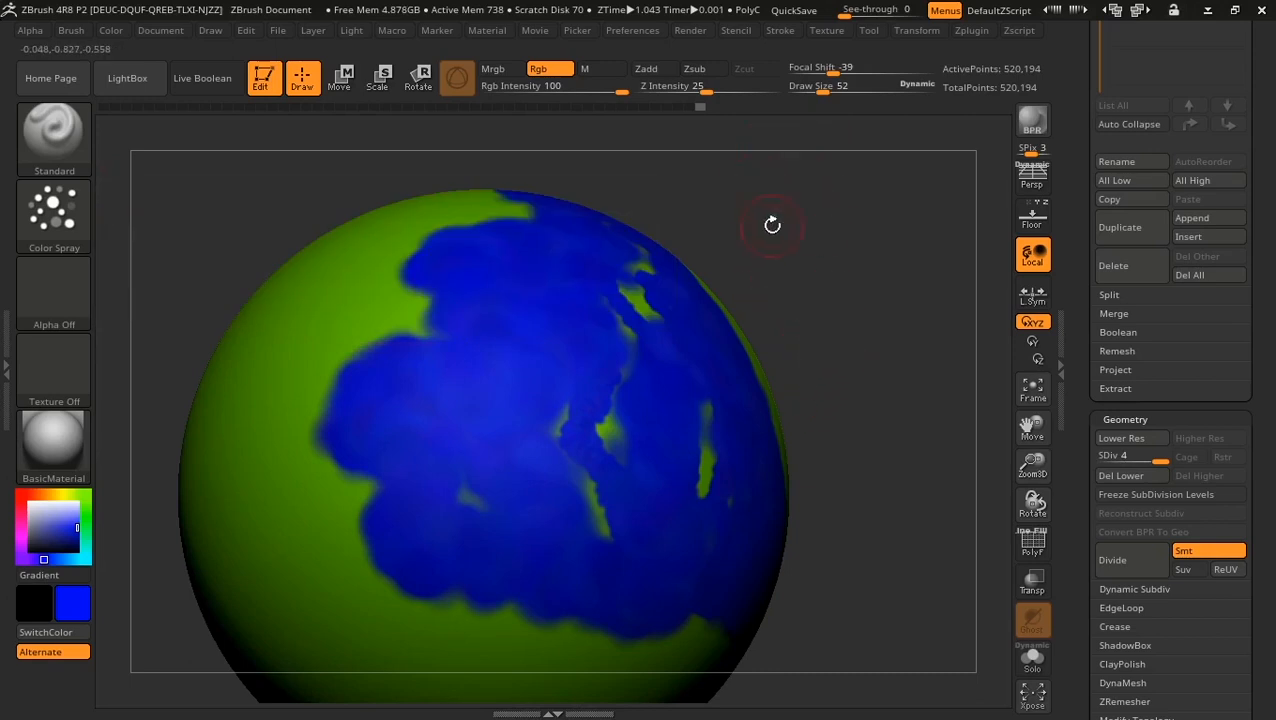
{"action": "left_click_drag", "start_coordinate": [849, 286], "coordinate": [871, 302]}
{"action": "mouse_move", "coordinate": [871, 387]}
{"action": "left_mouse_down", "text": "alt"}
{"action": "mouse_move", "coordinate": [837, 353]}
{"action": "mouse_move", "coordinate": [881, 351]}
{"action": "left_mouse_up", "text": "alt"}
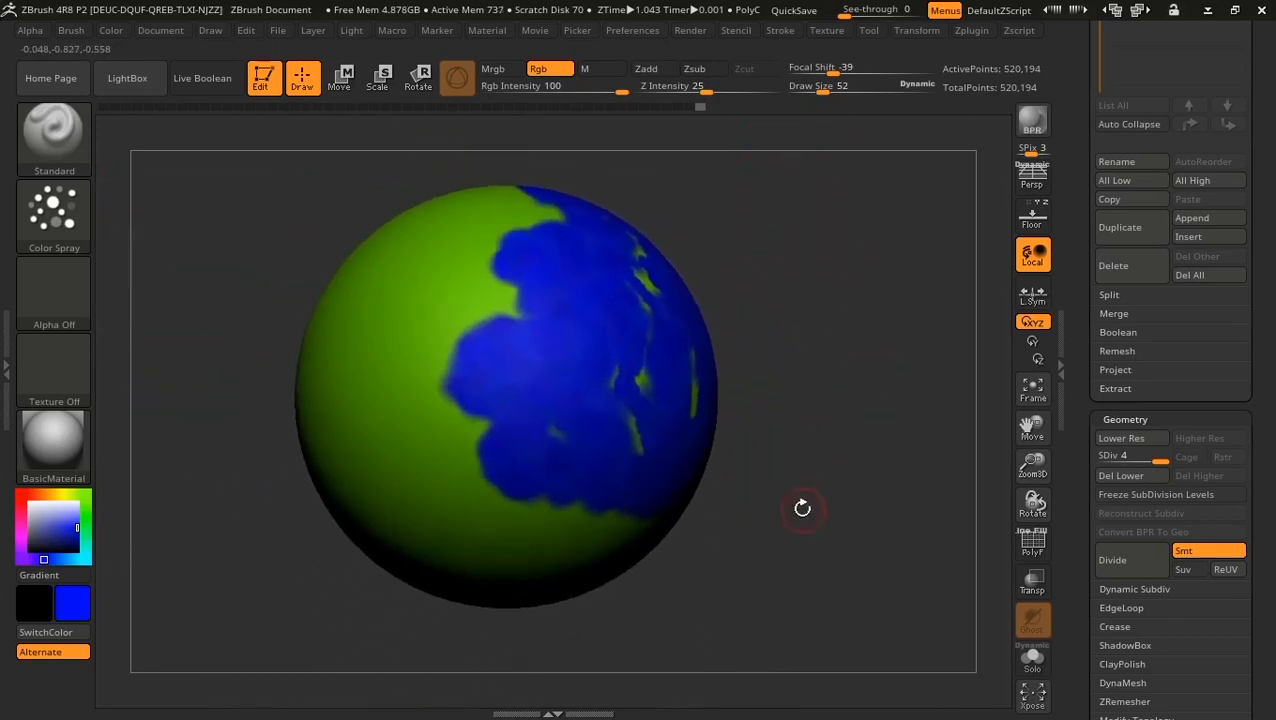
{"action": "left_click_drag", "start_coordinate": [802, 508], "coordinate": [894, 497]}
{"action": "mouse_move", "coordinate": [467, 243]}
{"action": "left_mouse_down"}
{"action": "mouse_move", "coordinate": [474, 295]}
{"action": "mouse_move", "coordinate": [540, 380]}
{"action": "mouse_move", "coordinate": [450, 440]}
{"action": "mouse_move", "coordinate": [545, 487]}
{"action": "mouse_move", "coordinate": [495, 512]}
{"action": "mouse_move", "coordinate": [545, 255]}
{"action": "mouse_move", "coordinate": [560, 330]}
{"action": "mouse_move", "coordinate": [462, 305]}
{"action": "mouse_move", "coordinate": [415, 440]}
{"action": "mouse_move", "coordinate": [447, 501]}
{"action": "mouse_move", "coordinate": [490, 520]}
{"action": "left_mouse_up"}
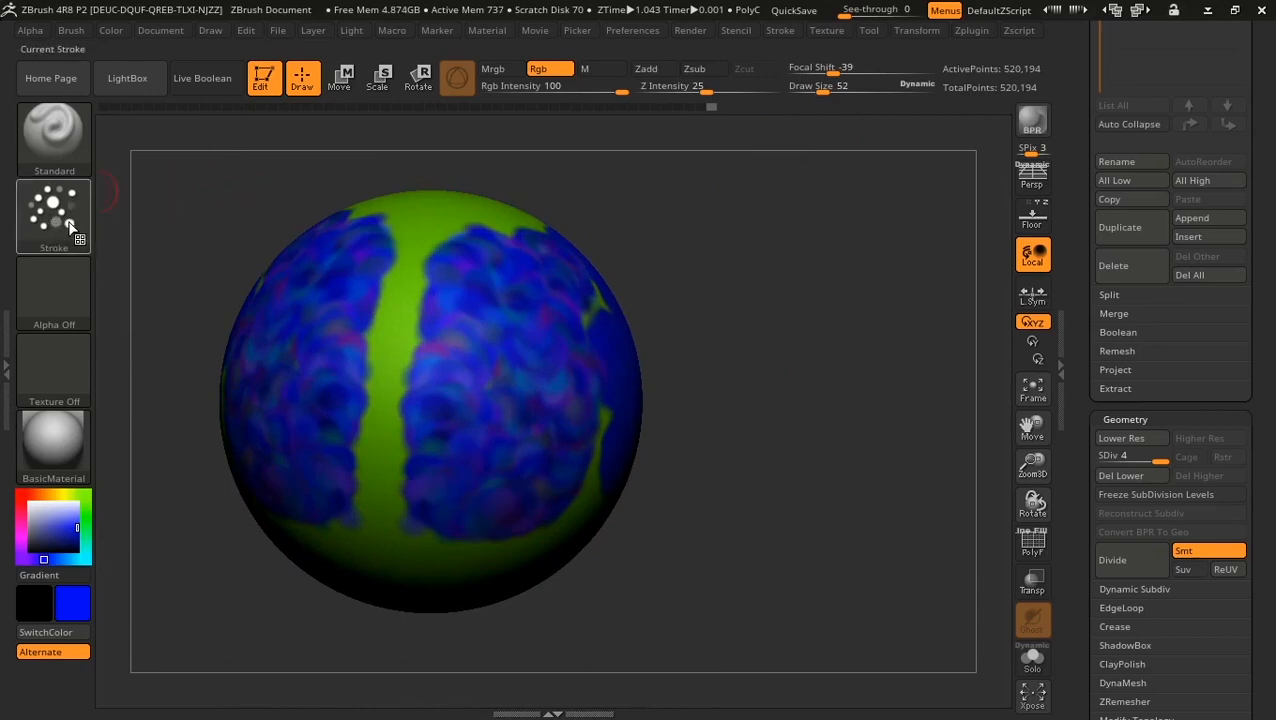
Step: Spray more purple-blue blotches down the middle of the sphere
{"action": "mouse_move", "coordinate": [743, 290]}
{"action": "left_mouse_down", "text": "alt"}
{"action": "mouse_move", "coordinate": [757, 336]}
{"action": "mouse_move", "coordinate": [851, 299]}
{"action": "mouse_move", "coordinate": [812, 299]}
{"action": "left_mouse_up", "text": "alt"}
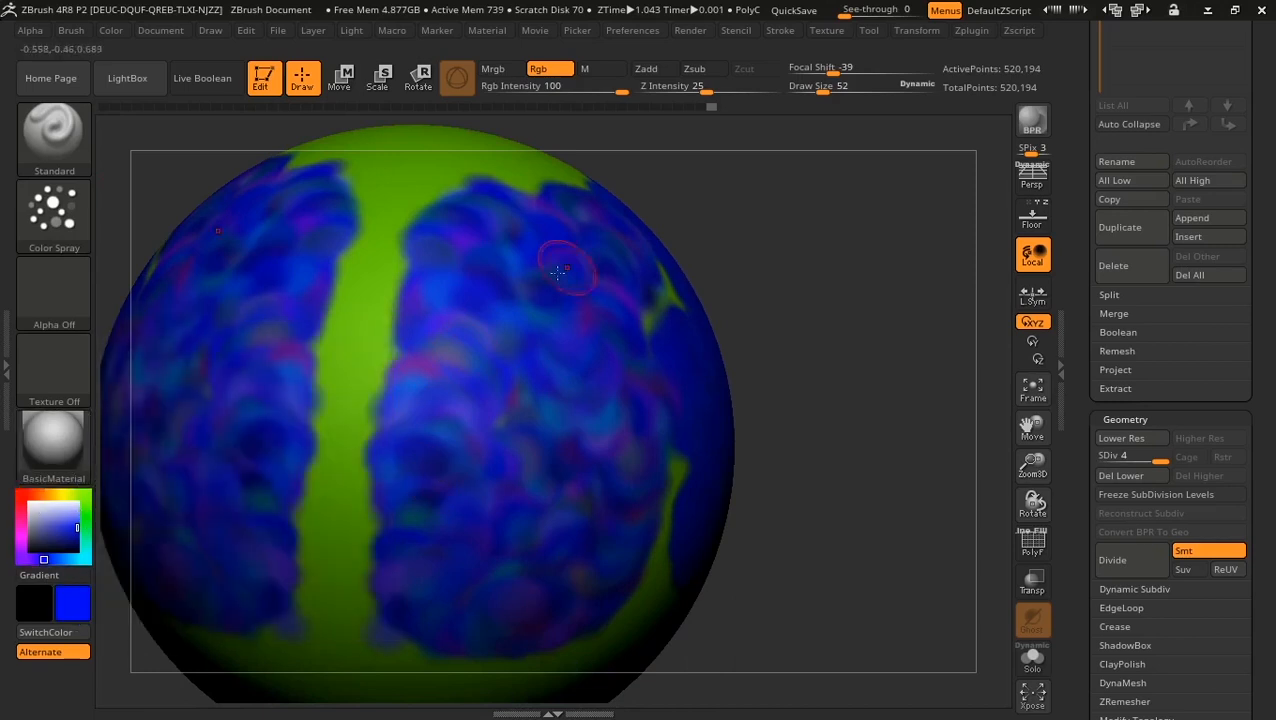
{"action": "left_click_drag", "start_coordinate": [824, 310], "coordinate": [732, 306]}
{"action": "mouse_move", "coordinate": [627, 260]}
{"action": "left_mouse_down"}
{"action": "mouse_move", "coordinate": [675, 441]}
{"action": "mouse_move", "coordinate": [629, 624]}
{"action": "mouse_move", "coordinate": [690, 640]}
{"action": "left_mouse_up"}
{"action": "mouse_move", "coordinate": [928, 428]}
{"action": "left_mouse_down", "text": "alt"}
{"action": "mouse_move", "coordinate": [928, 365]}
{"action": "mouse_move", "coordinate": [872, 331]}
{"action": "left_mouse_up", "text": "alt"}
{"action": "left_click_drag", "start_coordinate": [945, 460], "coordinate": [871, 438]}
{"action": "mouse_move", "coordinate": [713, 228]}
{"action": "left_mouse_down"}
{"action": "mouse_move", "coordinate": [726, 547]}
{"action": "mouse_move", "coordinate": [735, 388]}
{"action": "left_mouse_up"}
{"action": "left_click", "coordinate": [54, 210]}
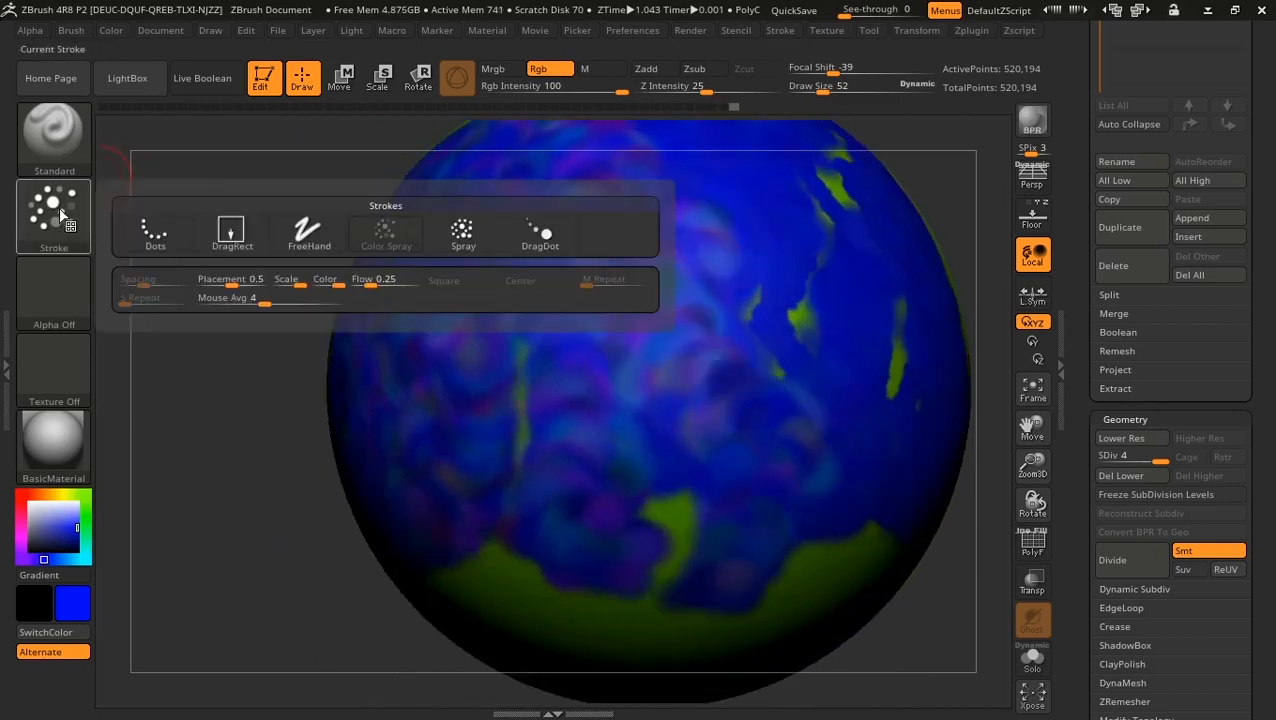
Step: Scrub the Undo History back to plain green and paint one solid blue patch
{"action": "left_click", "coordinate": [334, 285]}
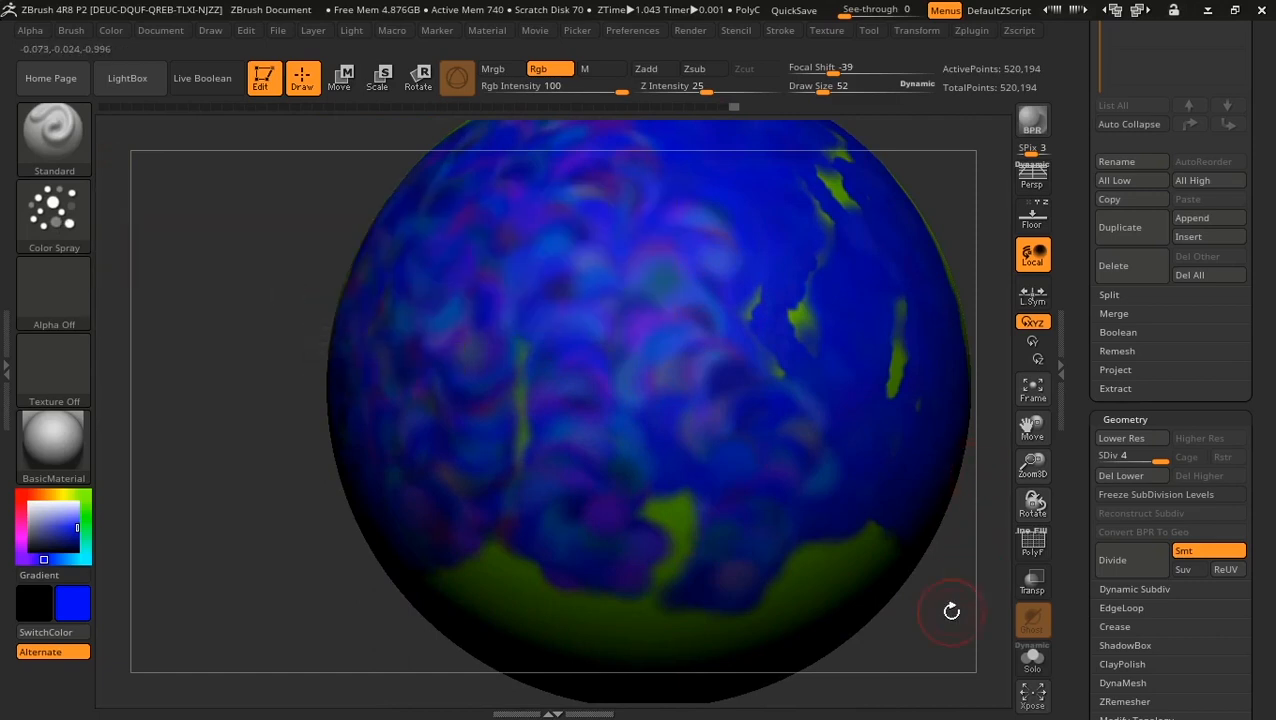
{"action": "left_click_drag", "start_coordinate": [951, 611], "coordinate": [767, 544]}
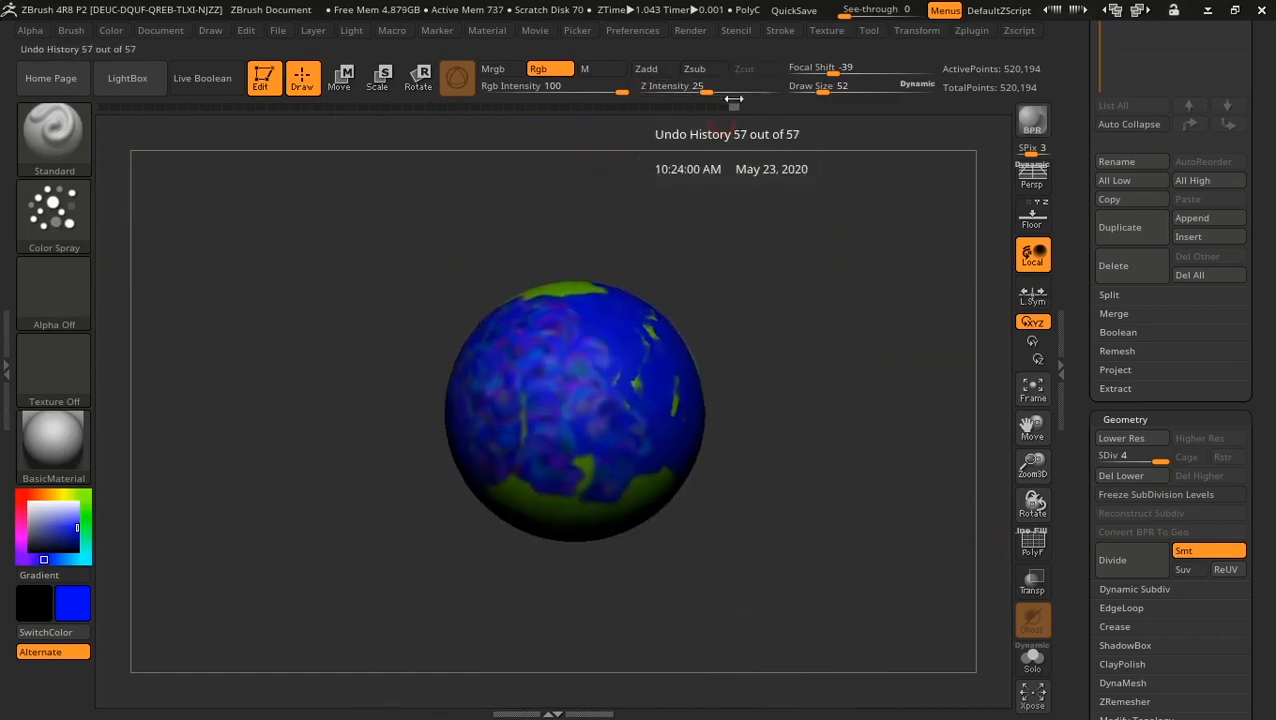
{"action": "left_click_drag", "start_coordinate": [727, 104], "coordinate": [673, 106]}
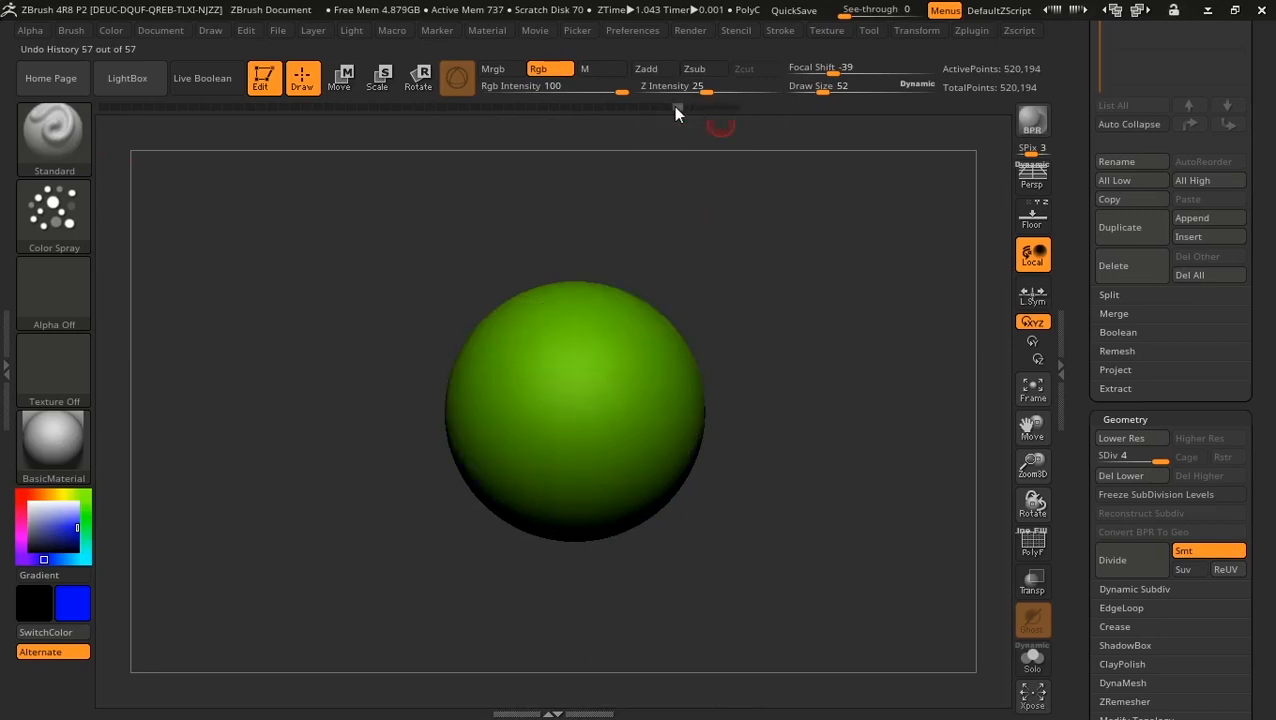
{"action": "mouse_move", "coordinate": [590, 312]}
{"action": "left_mouse_down"}
{"action": "mouse_move", "coordinate": [622, 412]}
{"action": "mouse_move", "coordinate": [600, 505]}
{"action": "mouse_move", "coordinate": [655, 405]}
{"action": "mouse_move", "coordinate": [630, 320]}
{"action": "mouse_move", "coordinate": [559, 461]}
{"action": "left_mouse_up"}
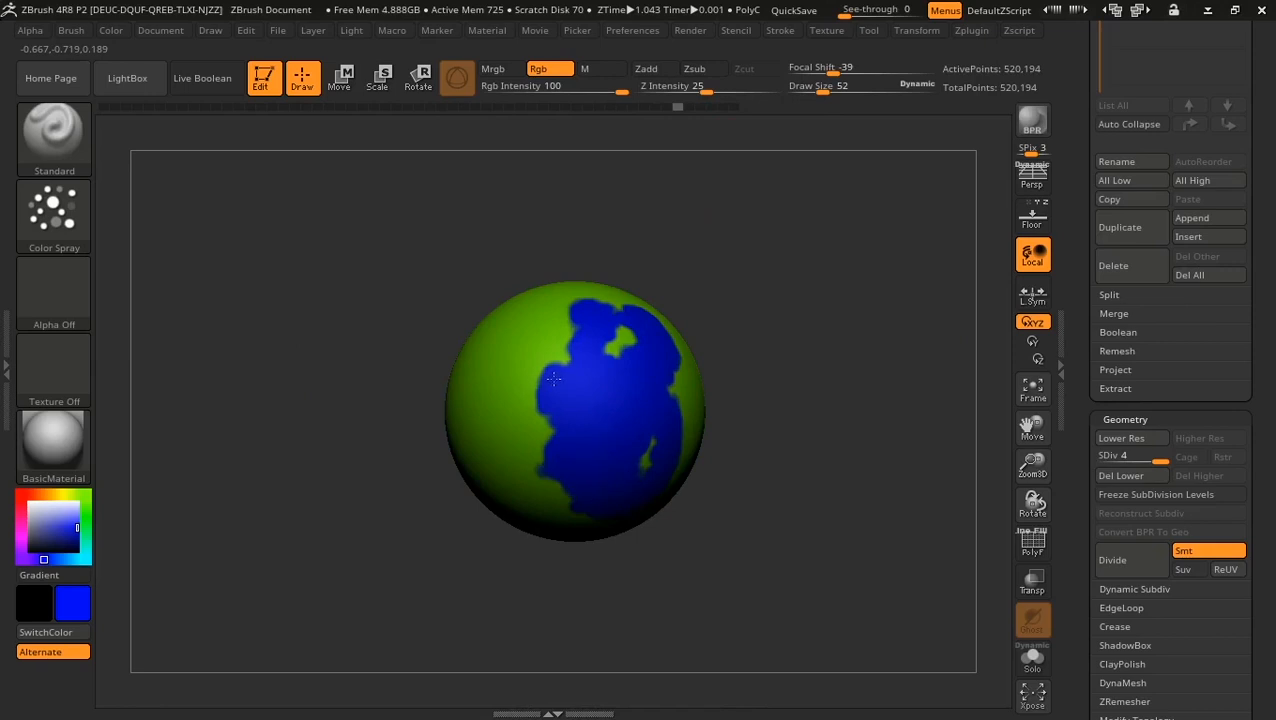
{"action": "left_click_drag", "start_coordinate": [732, 402], "coordinate": [215, 150]}
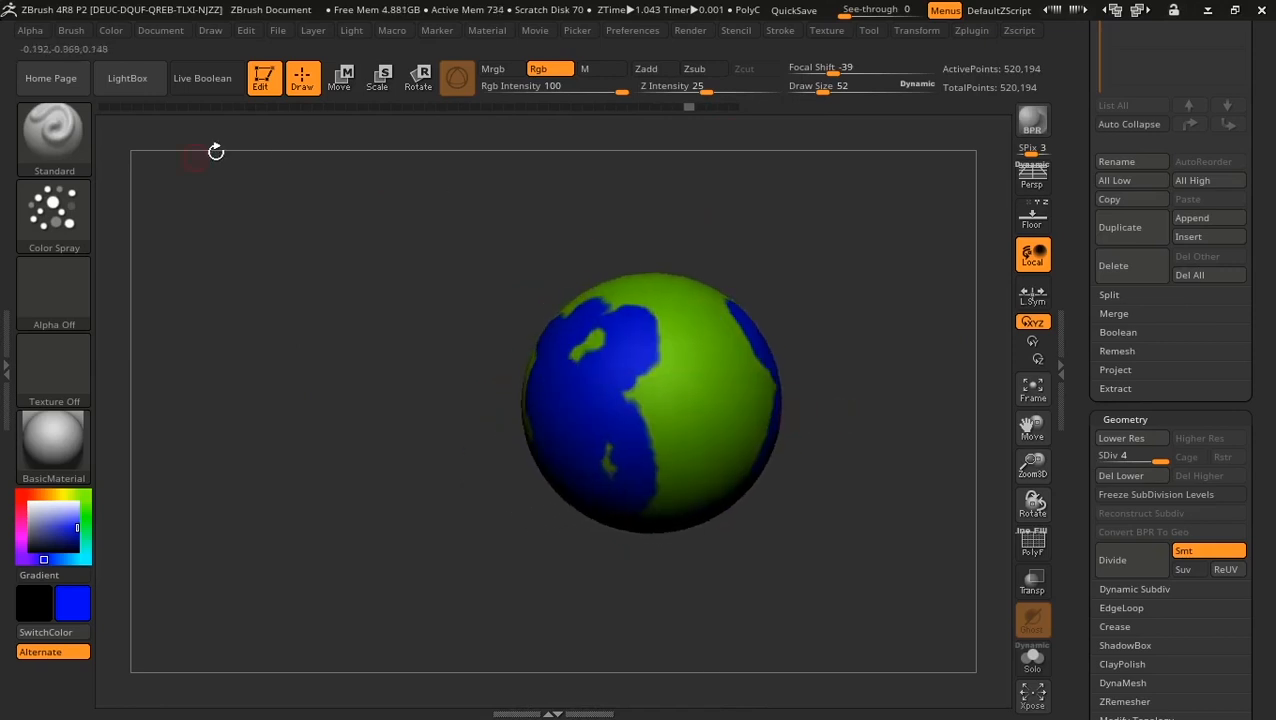
Step: Switch the brush to the Spray stroke
{"action": "left_click", "coordinate": [54, 212]}
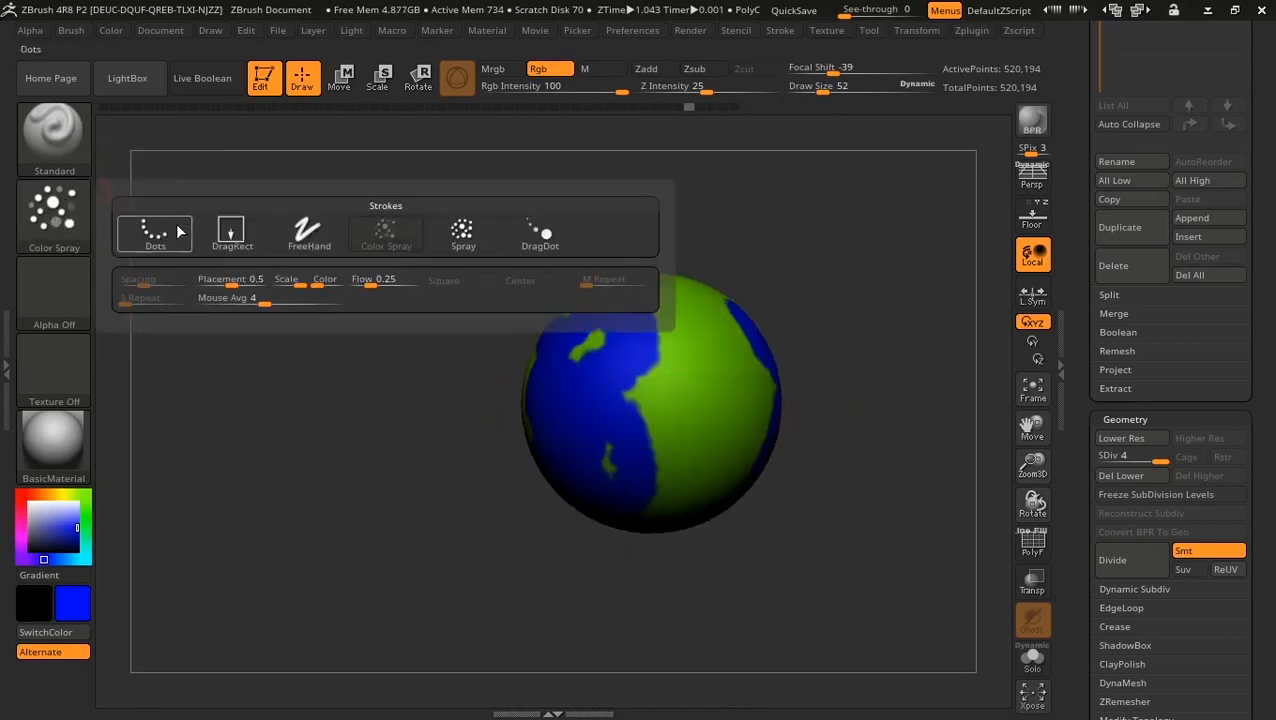
{"action": "left_click", "coordinate": [461, 234]}
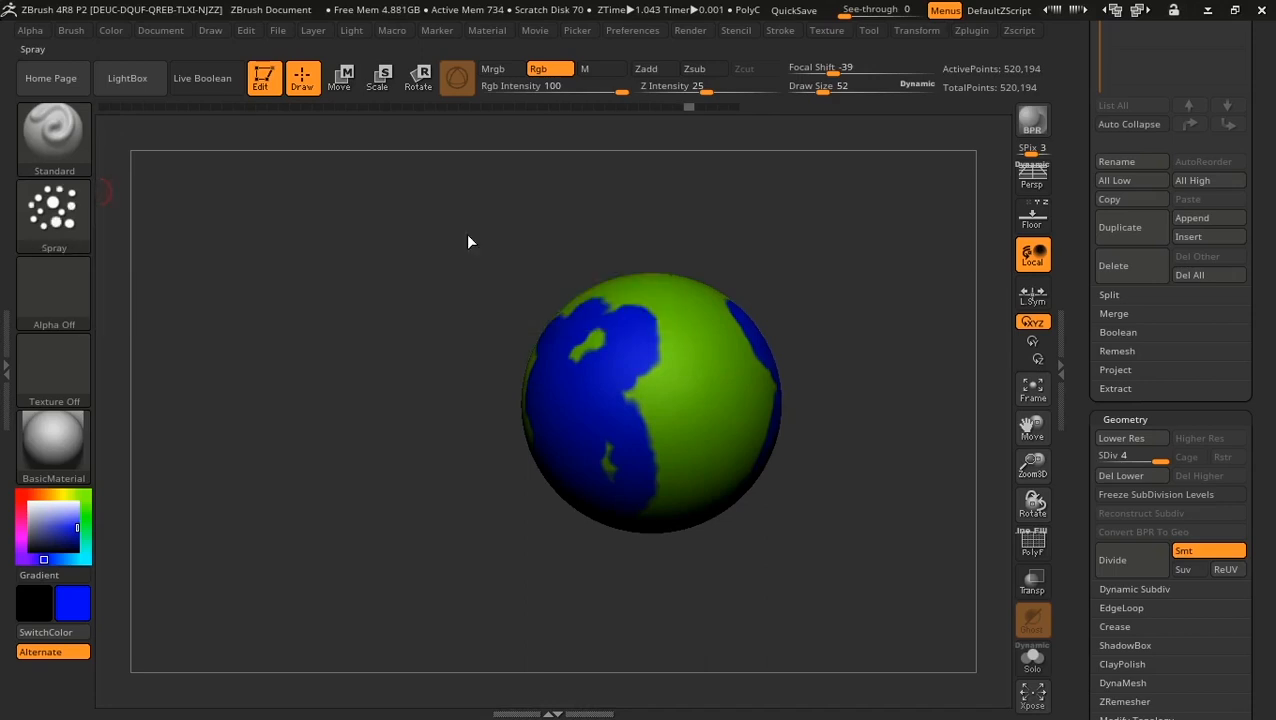
{"action": "left_click", "coordinate": [54, 212]}
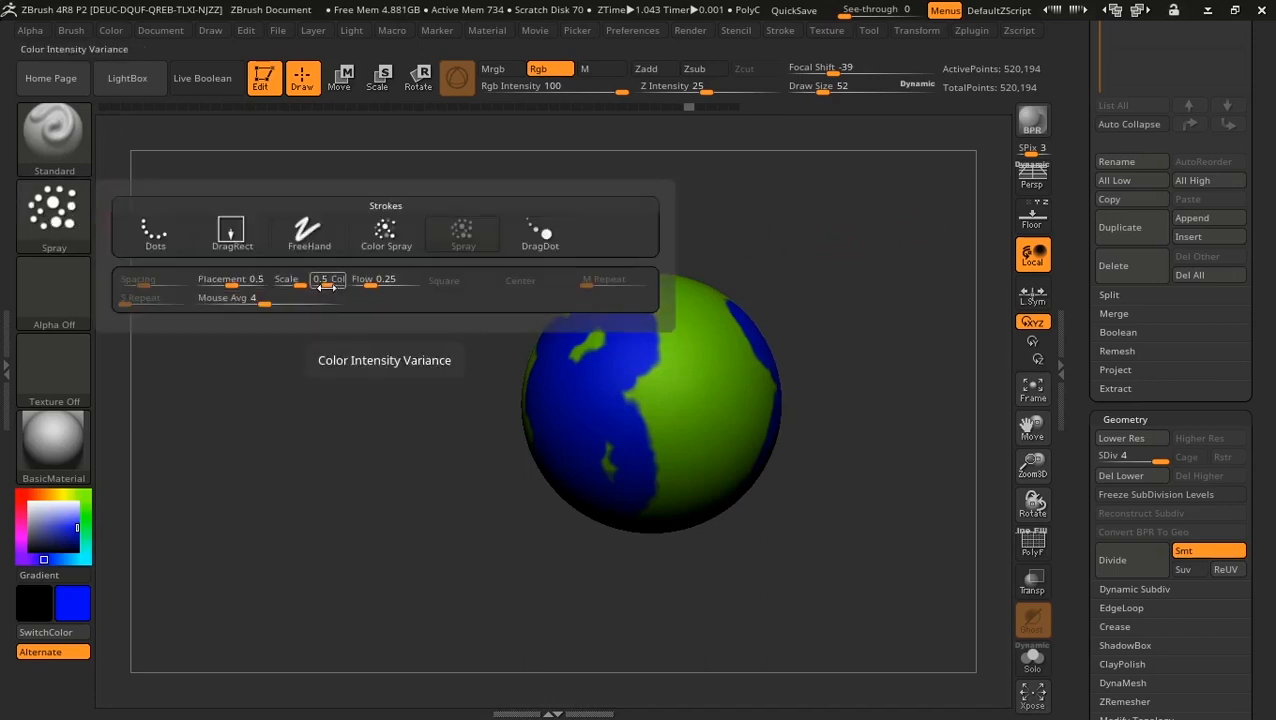
Step: Undo the last blue paint and spray a blue zigzag down the sphere
{"action": "mouse_move", "coordinate": [887, 312]}
{"action": "left_mouse_down", "text": "alt"}
{"action": "mouse_move", "coordinate": [889, 379]}
{"action": "mouse_move", "coordinate": [861, 365]}
{"action": "mouse_move", "coordinate": [869, 356]}
{"action": "left_mouse_up", "text": "alt"}
{"action": "key", "text": "ctrl+z"}
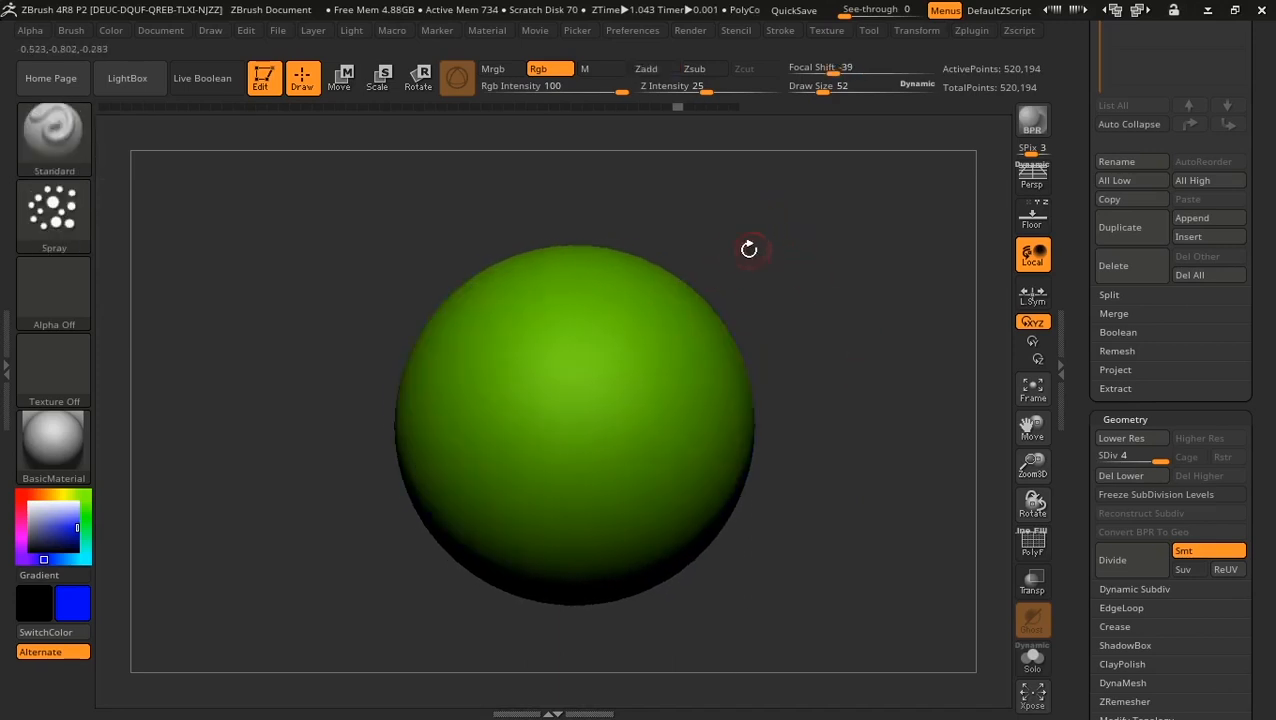
{"action": "left_click_drag", "start_coordinate": [749, 248], "coordinate": [775, 250]}
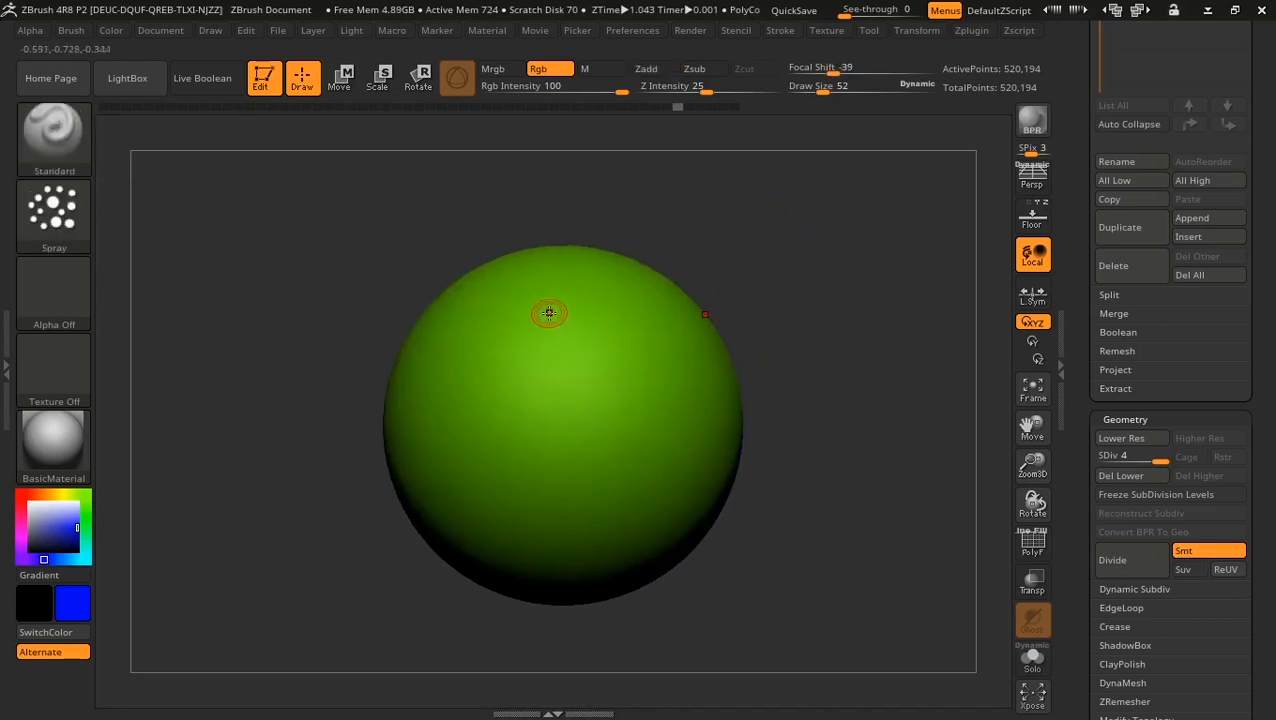
{"action": "mouse_move", "coordinate": [515, 306]}
{"action": "left_mouse_down"}
{"action": "mouse_move", "coordinate": [595, 430]}
{"action": "mouse_move", "coordinate": [500, 495]}
{"action": "mouse_move", "coordinate": [560, 566]}
{"action": "mouse_move", "coordinate": [505, 525]}
{"action": "mouse_move", "coordinate": [455, 400]}
{"action": "mouse_move", "coordinate": [607, 438]}
{"action": "mouse_move", "coordinate": [561, 378]}
{"action": "mouse_move", "coordinate": [570, 372]}
{"action": "left_mouse_up"}
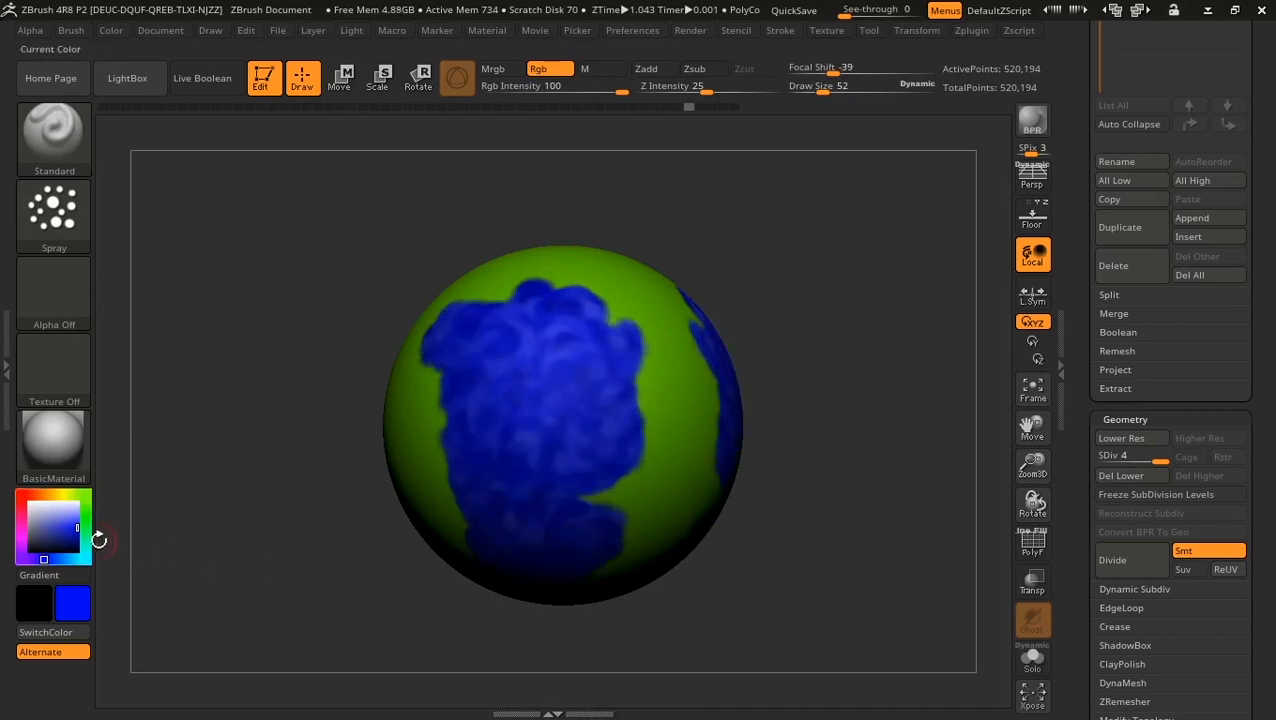
Step: Enlarge, pan and rotate the sphere to look at another side
{"action": "left_click_drag", "start_coordinate": [815, 263], "coordinate": [837, 342], "text": "alt"}
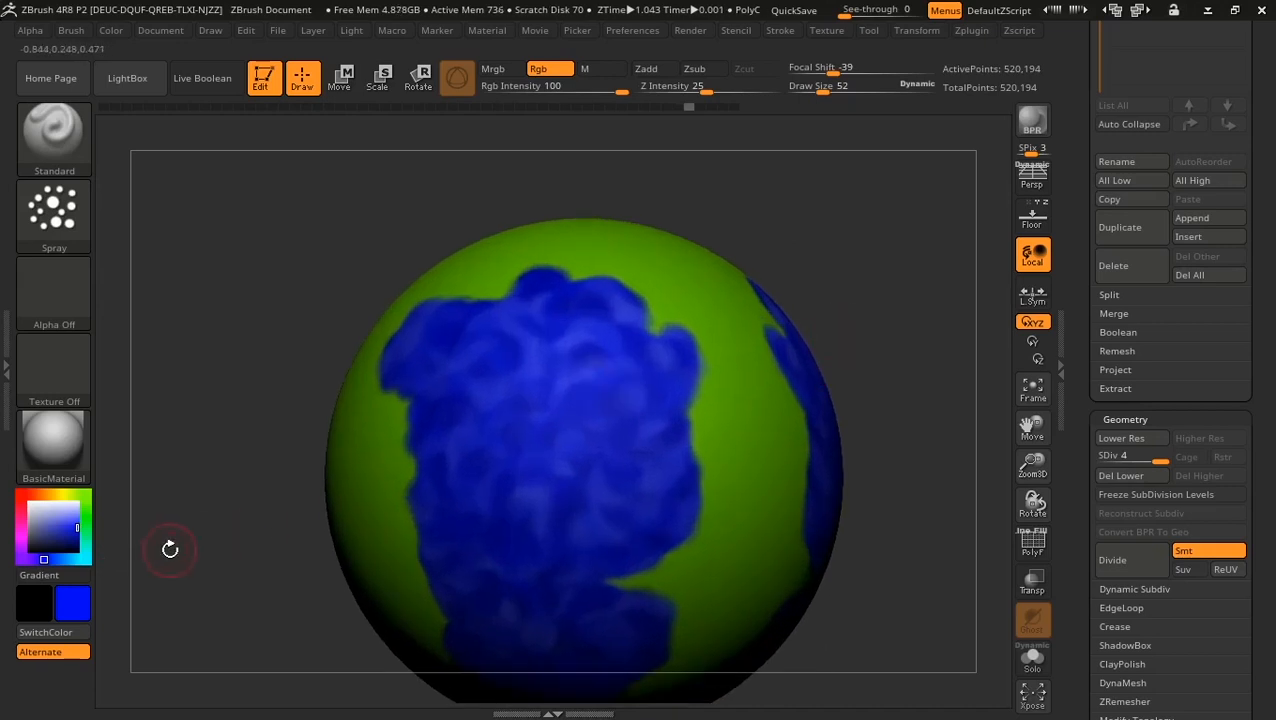
{"action": "left_click_drag", "start_coordinate": [200, 534], "coordinate": [201, 470], "text": "alt"}
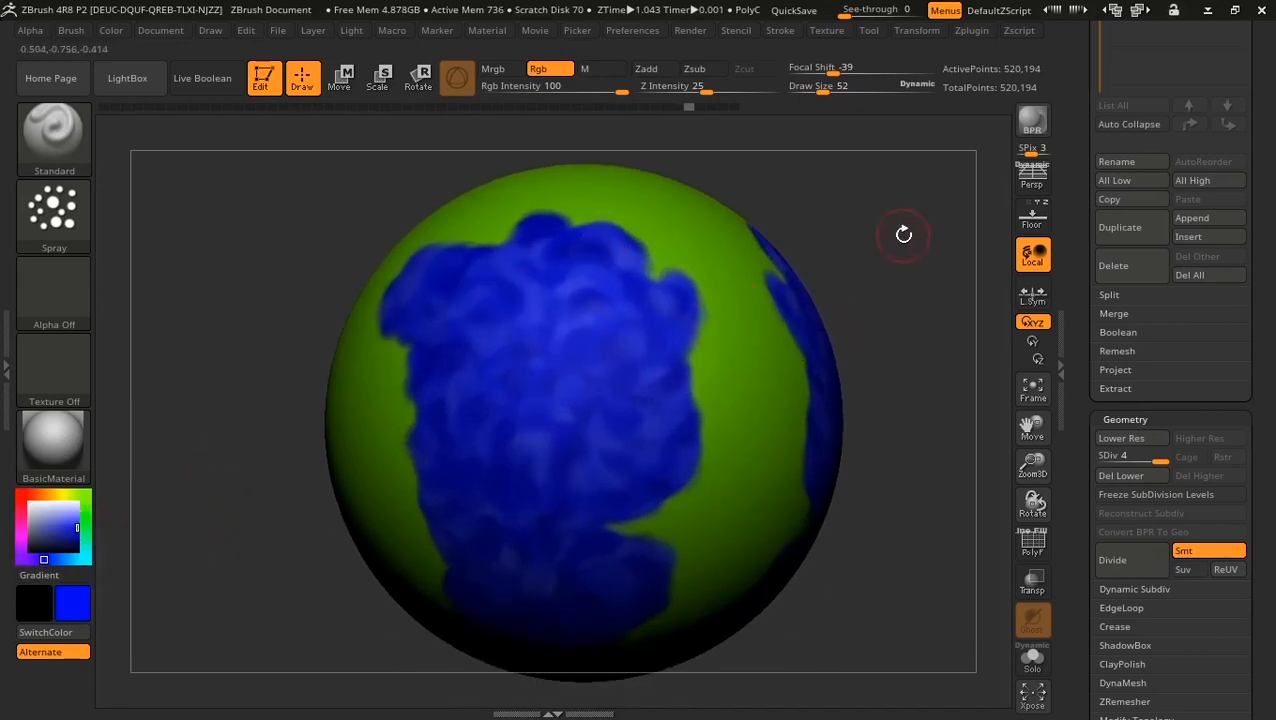
{"action": "left_click_drag", "start_coordinate": [903, 234], "coordinate": [393, 216]}
{"action": "left_click", "coordinate": [54, 215]}
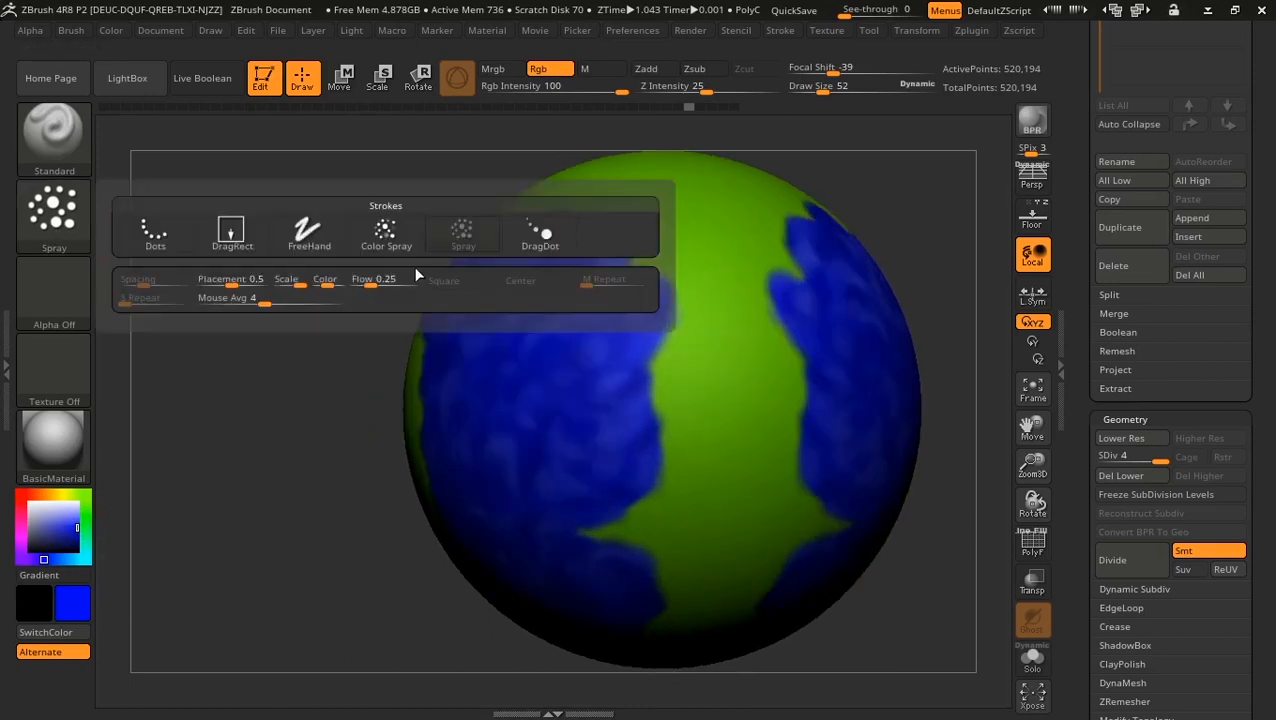
Step: Adjust the spray's Color variance and spray blue patches and a vertical band down the sphere
{"action": "left_click_drag", "start_coordinate": [320, 282], "coordinate": [333, 282]}
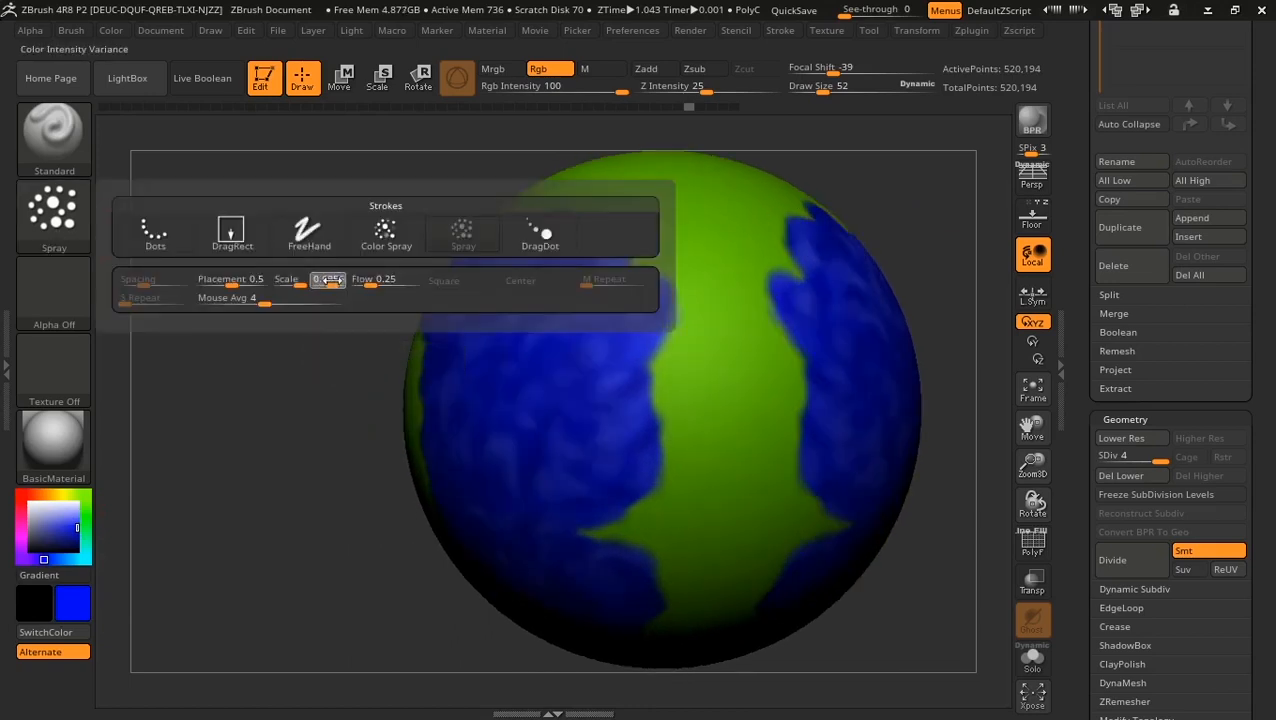
{"action": "left_click_drag", "start_coordinate": [267, 413], "coordinate": [540, 385]}
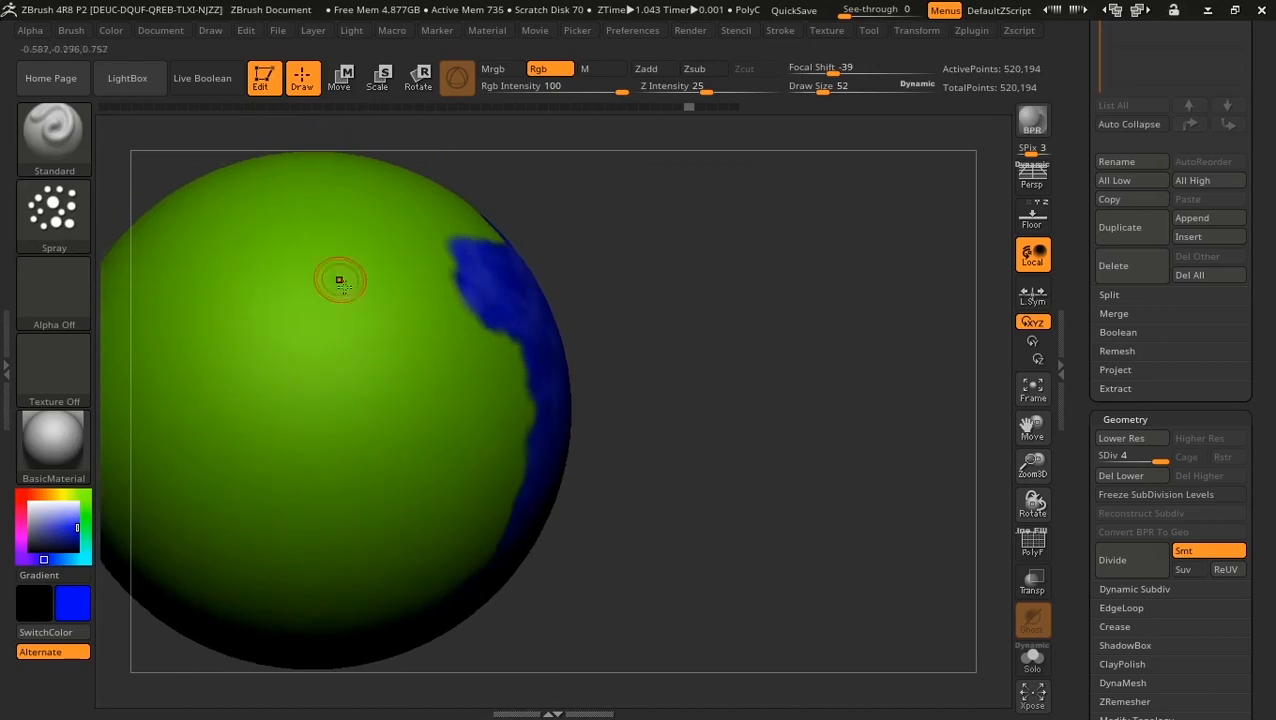
{"action": "mouse_move", "coordinate": [372, 210]}
{"action": "left_mouse_down"}
{"action": "mouse_move", "coordinate": [299, 240]}
{"action": "mouse_move", "coordinate": [295, 390]}
{"action": "mouse_move", "coordinate": [407, 464]}
{"action": "mouse_move", "coordinate": [313, 533]}
{"action": "mouse_move", "coordinate": [365, 578]}
{"action": "left_mouse_up"}
{"action": "left_click_drag", "start_coordinate": [709, 541], "coordinate": [745, 476]}
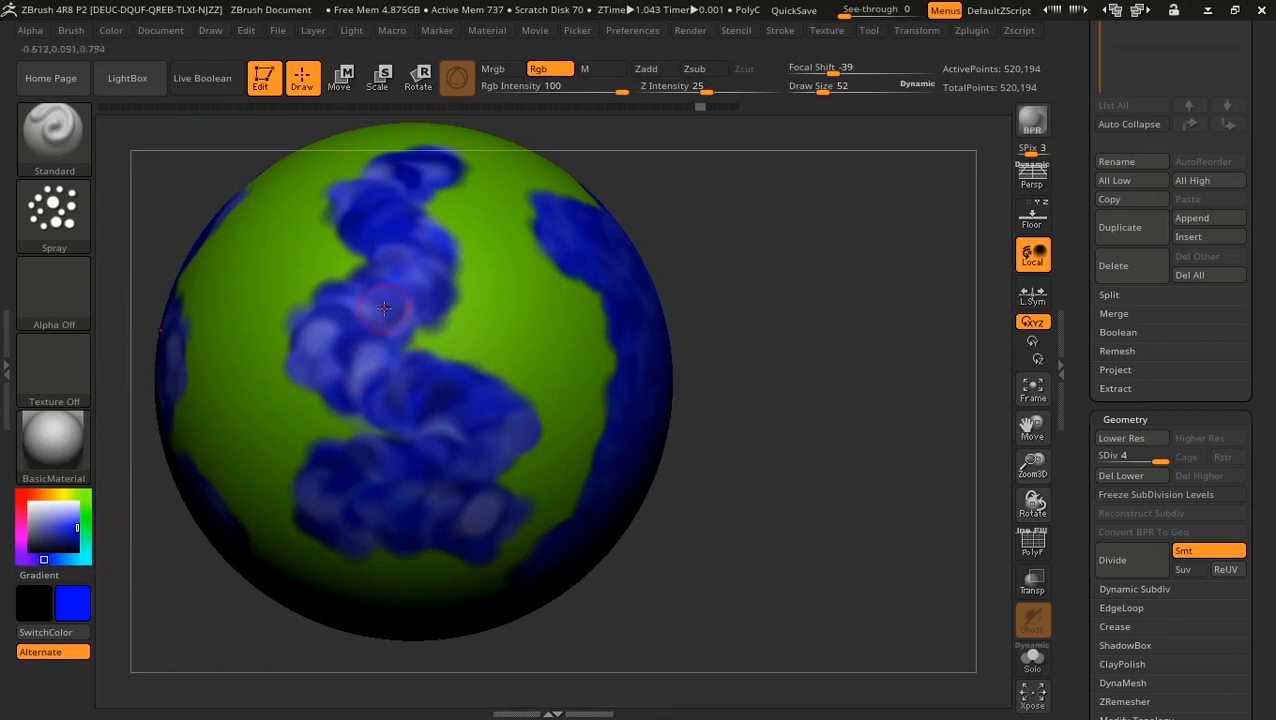
{"action": "left_click_drag", "start_coordinate": [490, 210], "coordinate": [510, 570]}
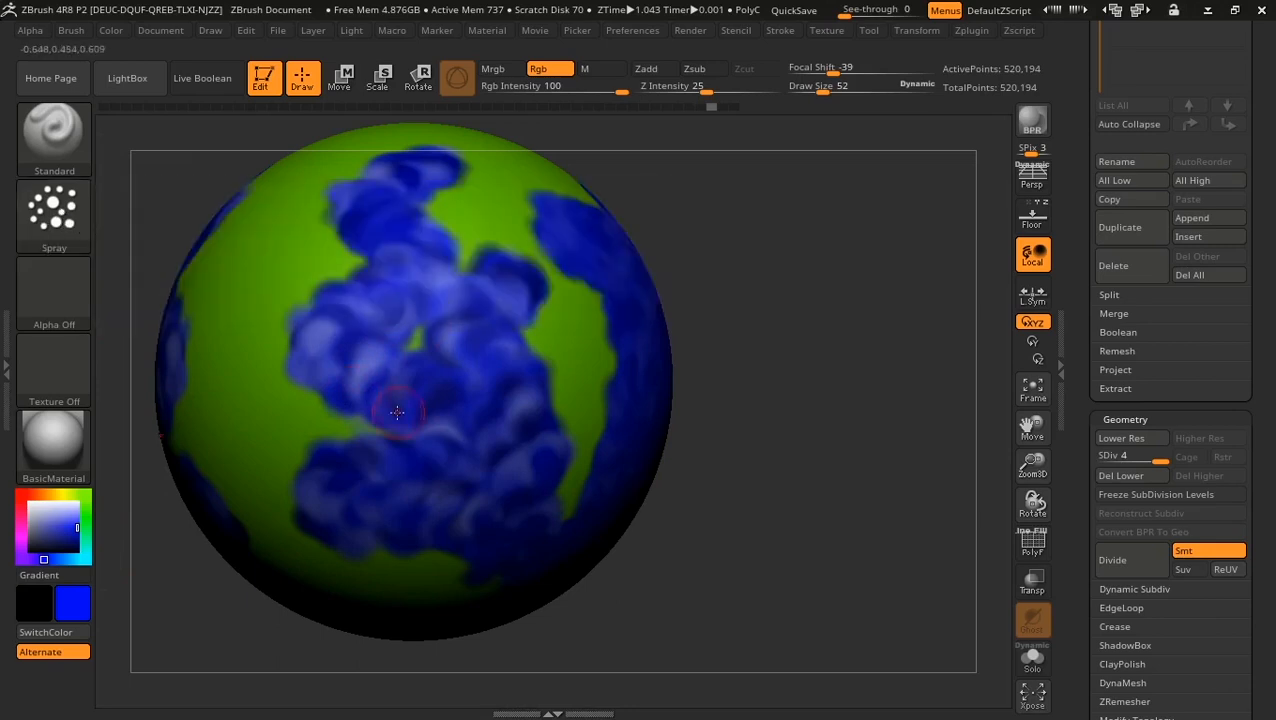
Step: Add more blue patches and raise the spray's Color variance to 0.1739
{"action": "left_click", "coordinate": [54, 212]}
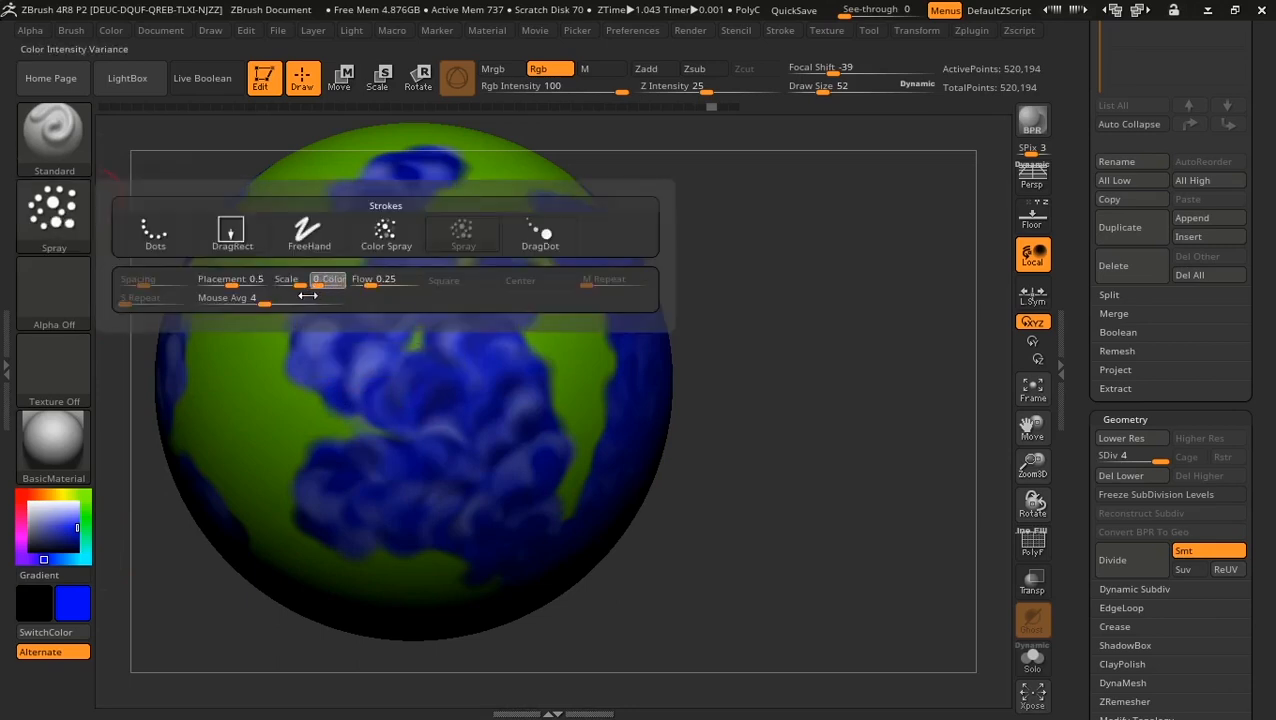
{"action": "left_click_drag", "start_coordinate": [790, 340], "coordinate": [846, 345]}
{"action": "mouse_move", "coordinate": [338, 259]}
{"action": "left_mouse_down"}
{"action": "mouse_move", "coordinate": [375, 392]}
{"action": "mouse_move", "coordinate": [444, 507]}
{"action": "mouse_move", "coordinate": [422, 243]}
{"action": "left_mouse_up"}
{"action": "left_click_drag", "start_coordinate": [783, 448], "coordinate": [661, 450]}
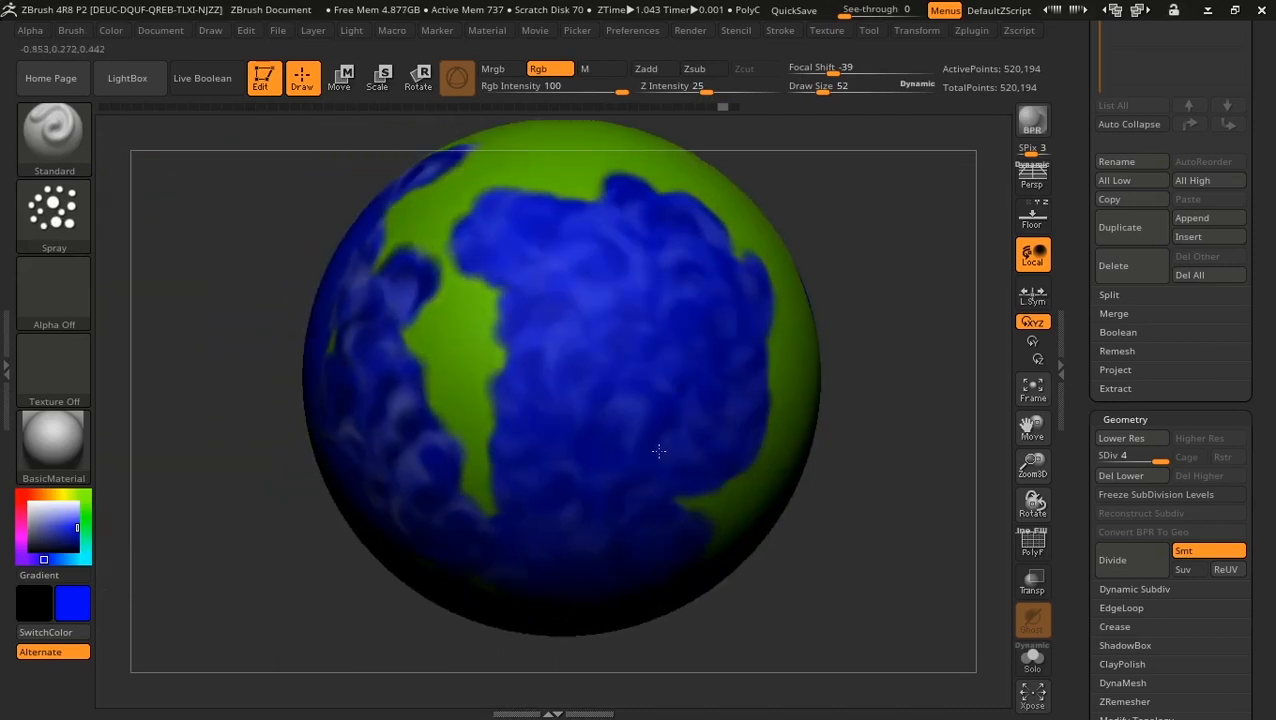
{"action": "left_click", "coordinate": [38, 218]}
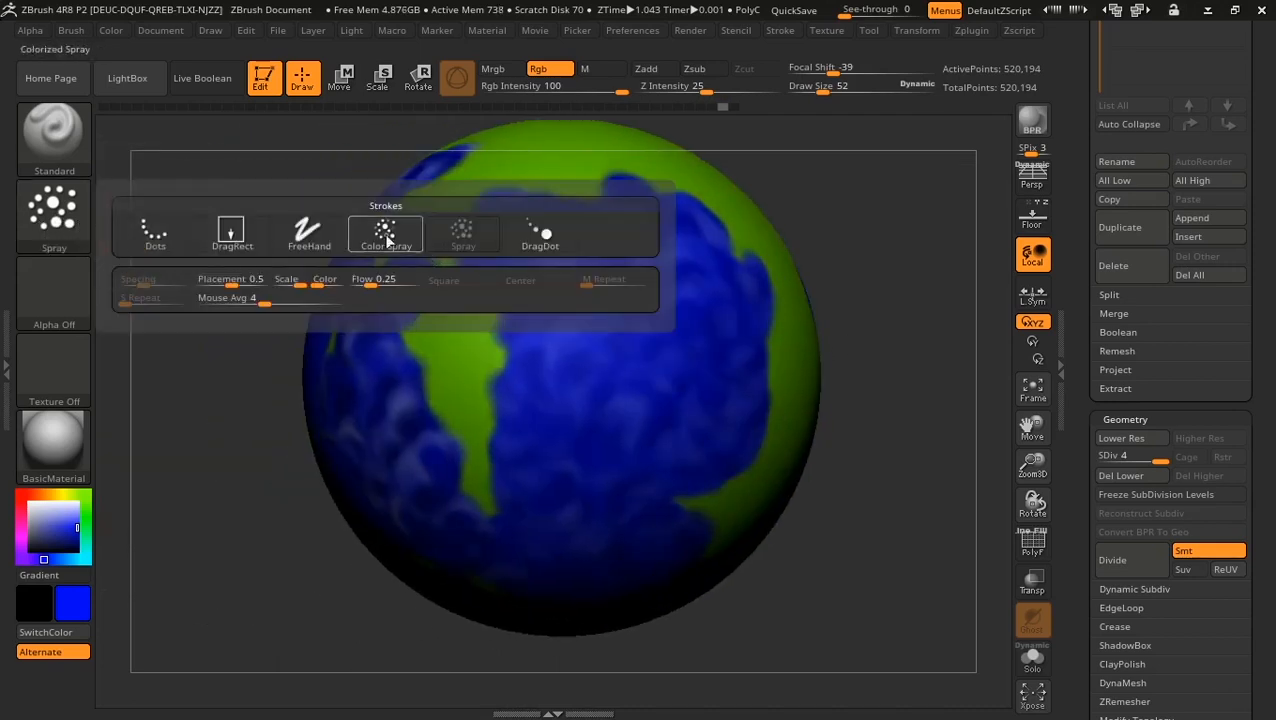
{"action": "left_click_drag", "start_coordinate": [318, 285], "coordinate": [320, 284]}
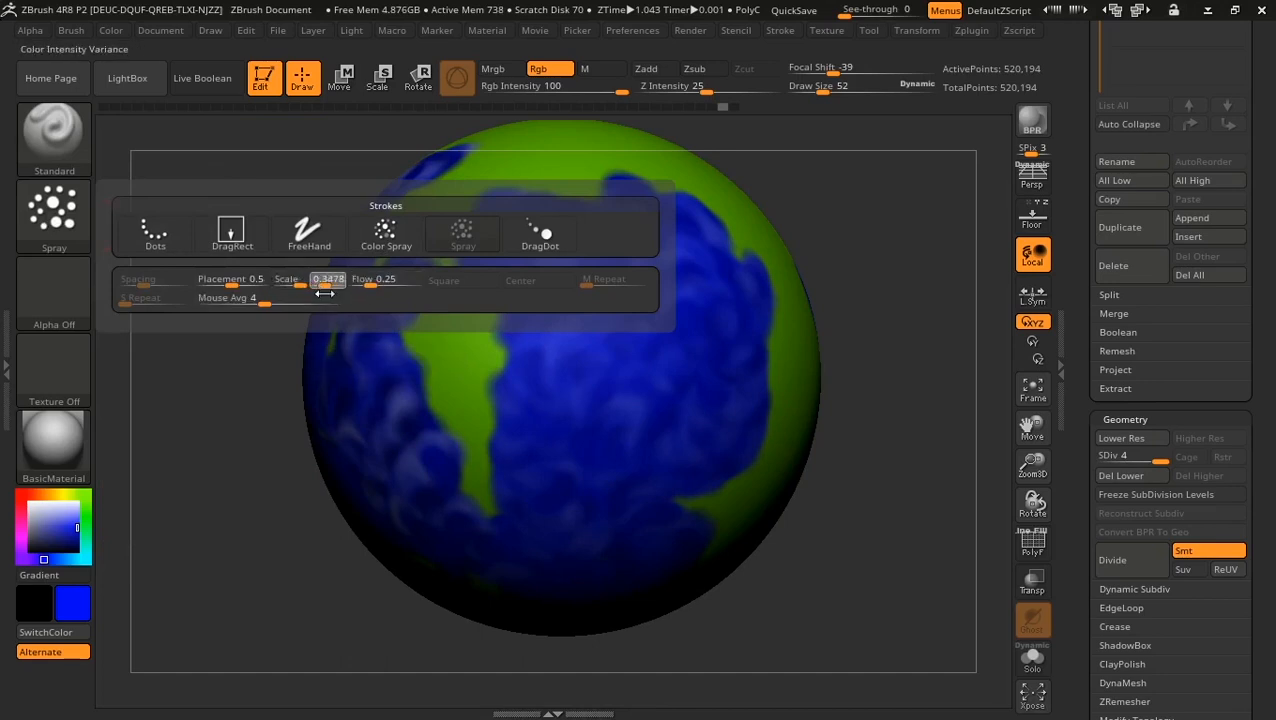
Step: Roll the history back to plain green and brush one blue stroke top to bottom
{"action": "left_click_drag", "start_coordinate": [926, 398], "coordinate": [860, 430]}
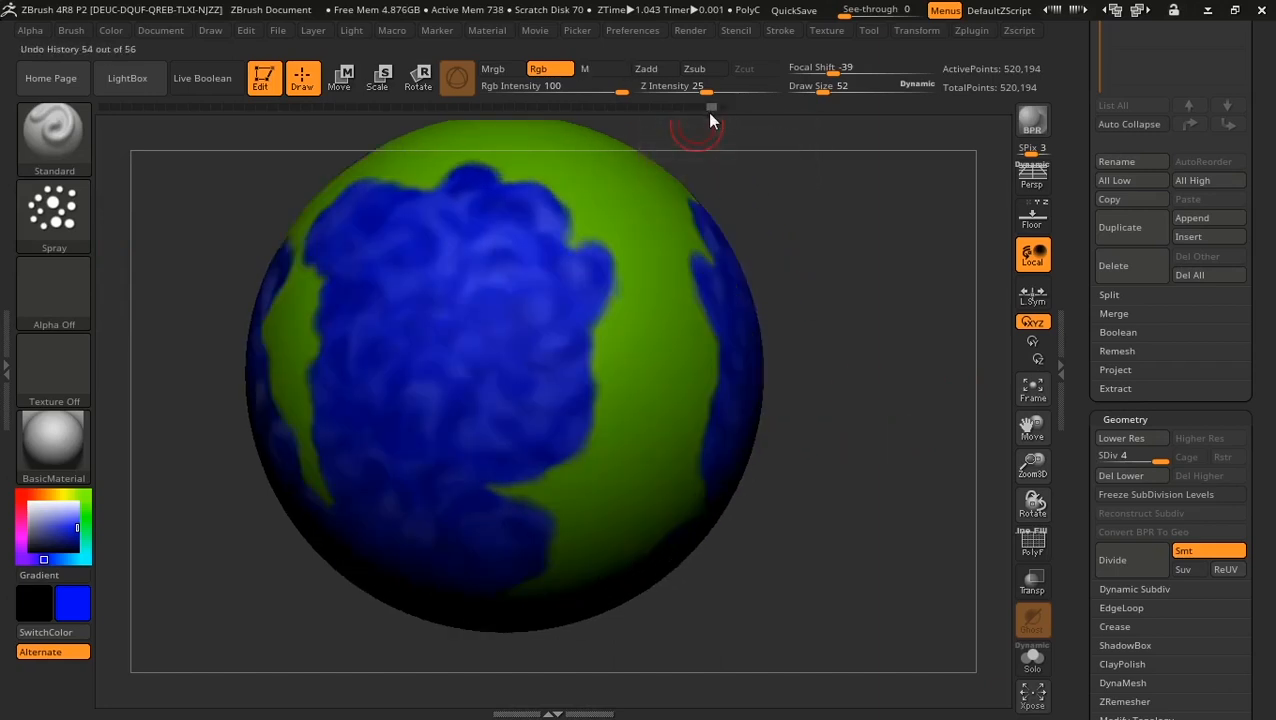
{"action": "left_click_drag", "start_coordinate": [709, 114], "coordinate": [674, 112]}
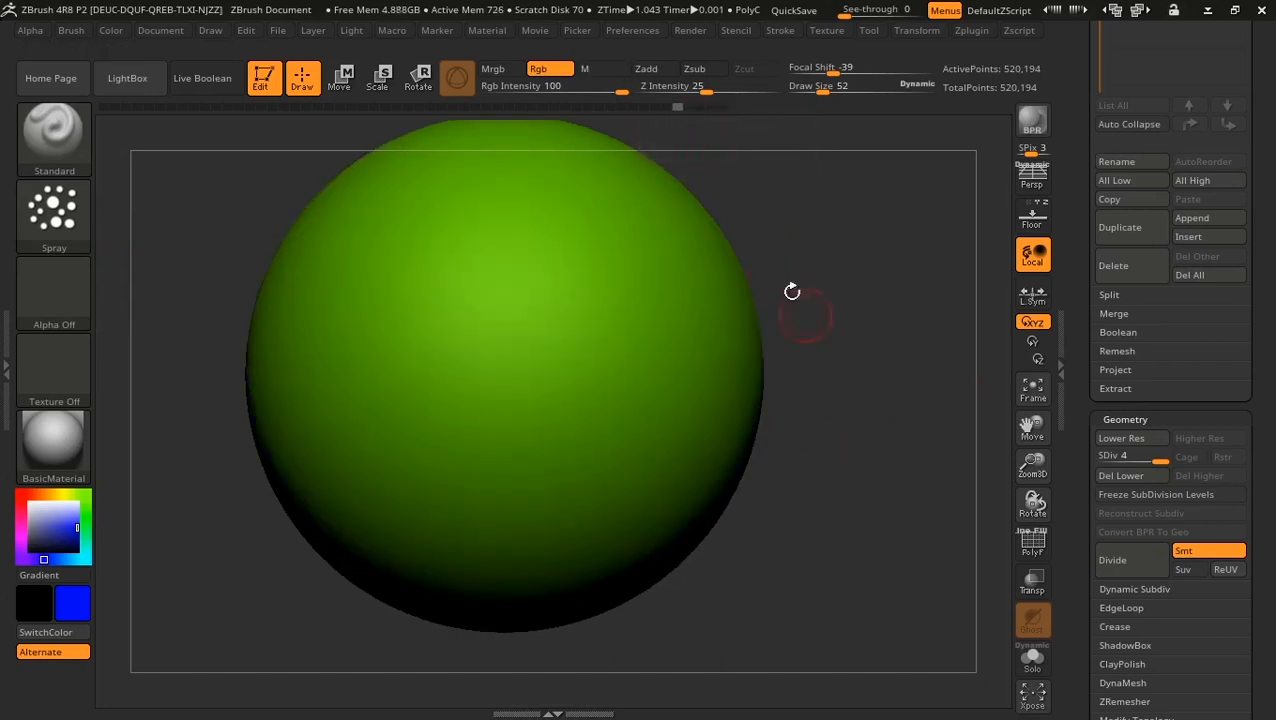
{"action": "mouse_move", "coordinate": [792, 291]}
{"action": "left_mouse_down", "text": "alt"}
{"action": "mouse_move", "coordinate": [807, 239]}
{"action": "mouse_move", "coordinate": [863, 348]}
{"action": "left_mouse_up", "text": "alt"}
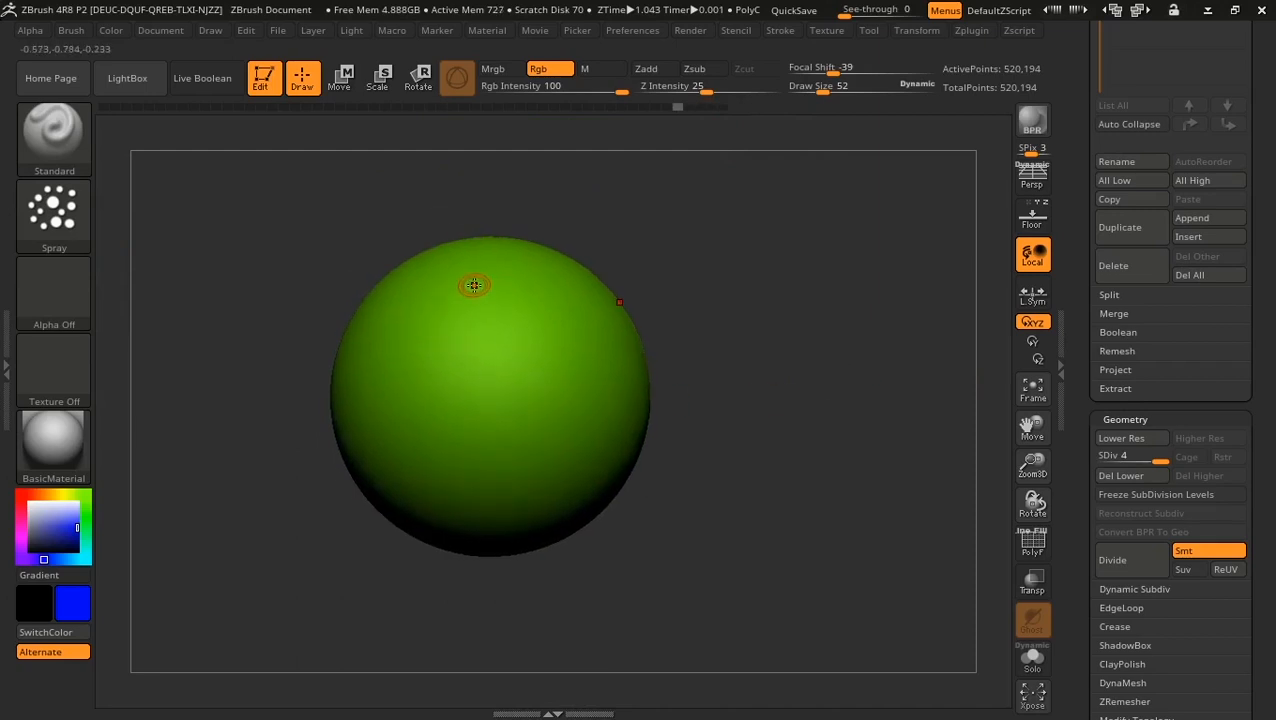
{"action": "left_click_drag", "start_coordinate": [476, 285], "coordinate": [505, 514]}
Step: Undo the stroke, select Alpha 07 as the brush alpha and test-spray it
{"action": "key", "text": "ctrl+z"}
{"action": "left_click_drag", "start_coordinate": [789, 347], "coordinate": [765, 366]}
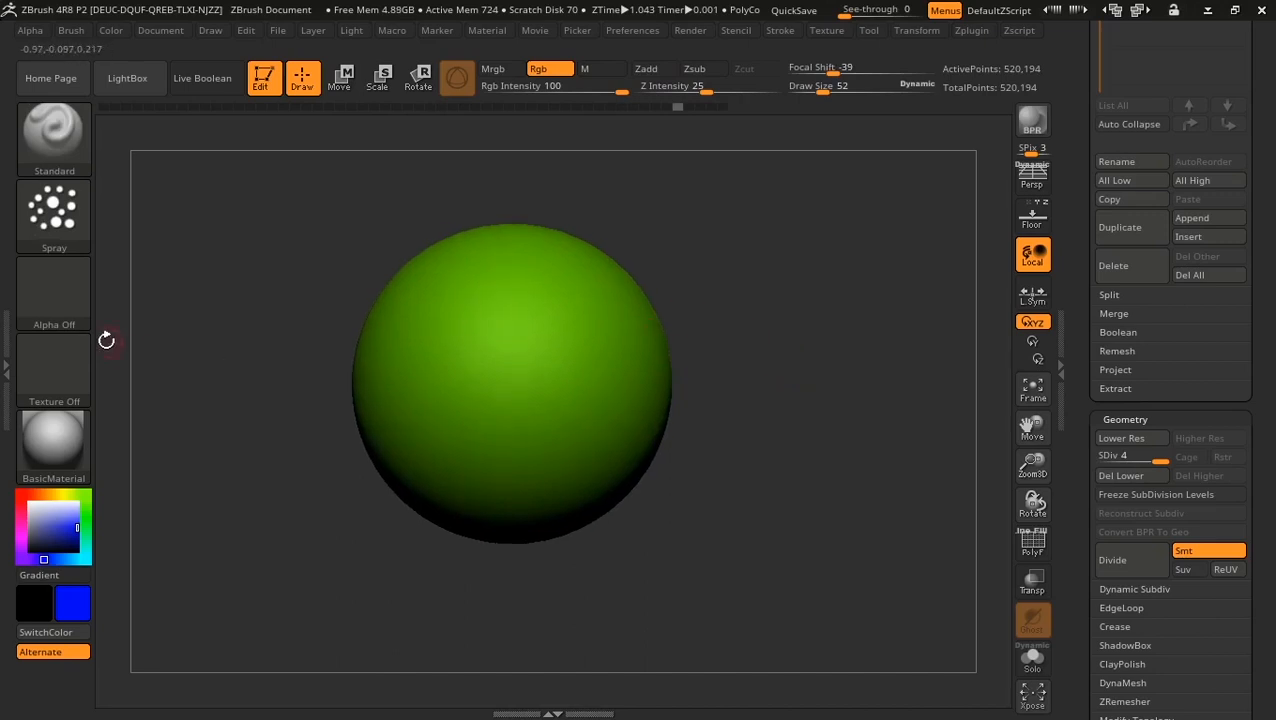
{"action": "left_click", "coordinate": [57, 285]}
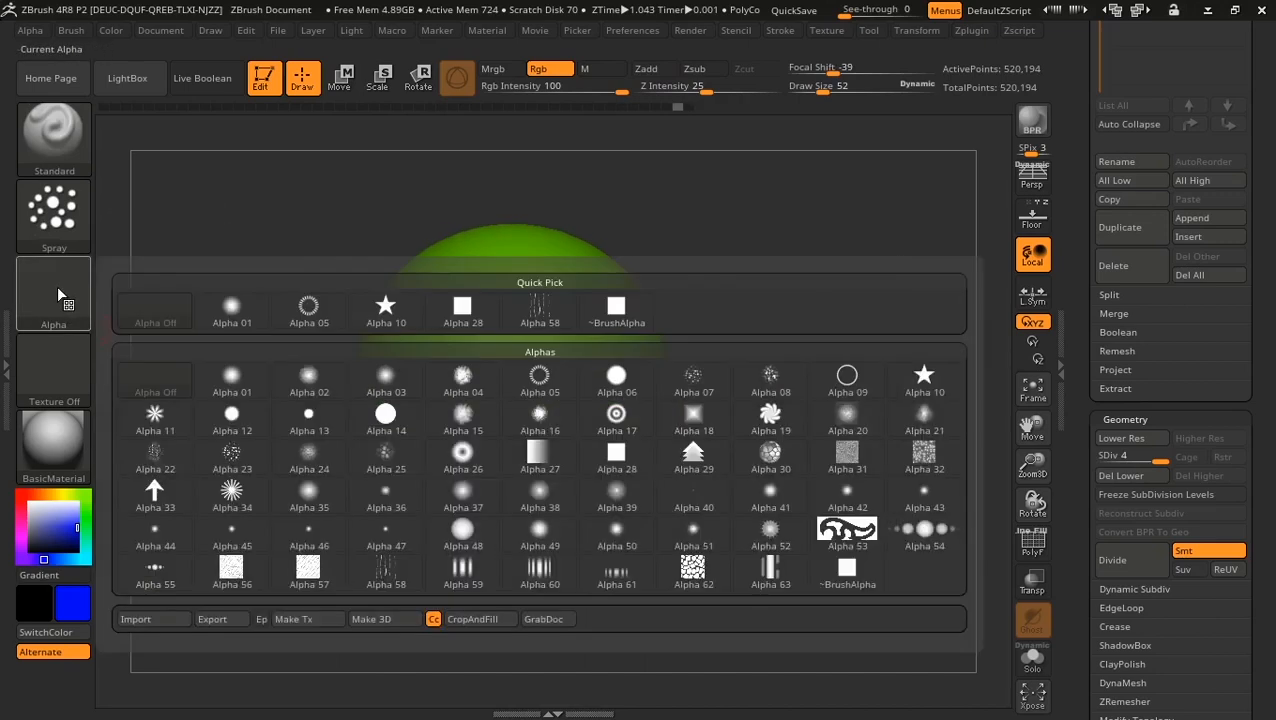
{"action": "mouse_move", "coordinate": [233, 462]}
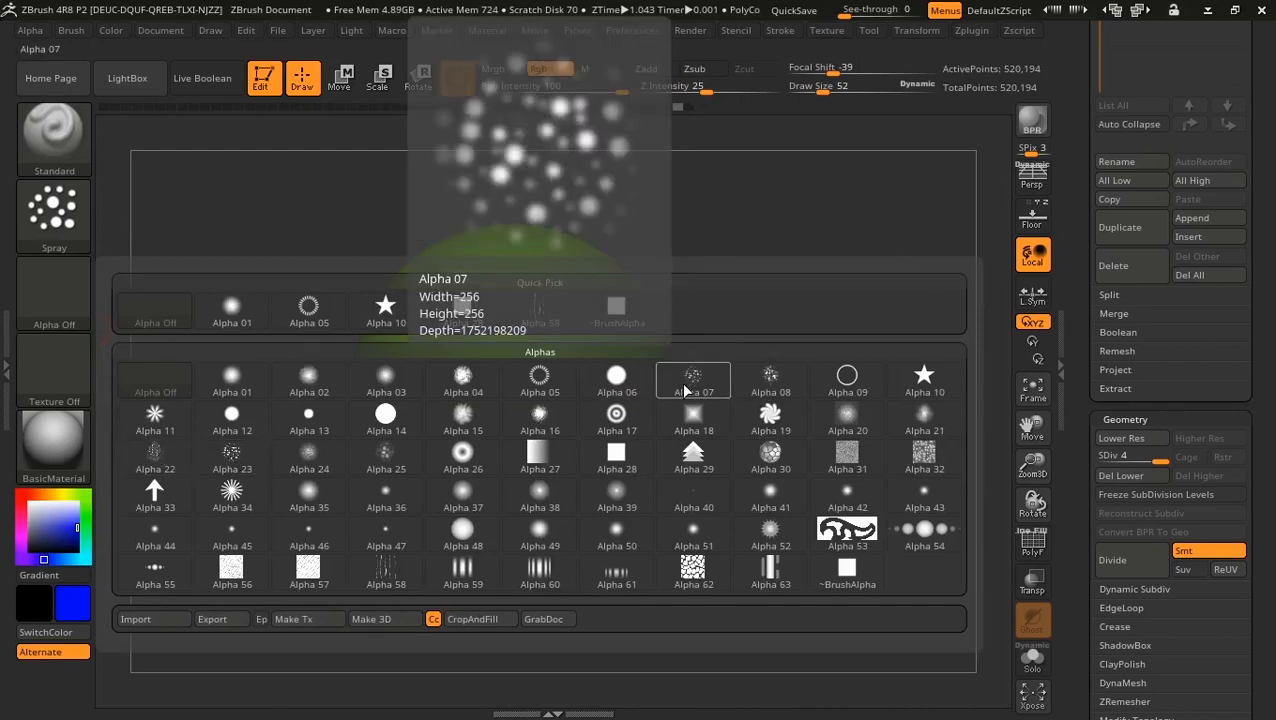
{"action": "left_click", "coordinate": [683, 383]}
{"action": "mouse_move", "coordinate": [465, 270]}
{"action": "left_mouse_down"}
{"action": "mouse_move", "coordinate": [505, 335]}
{"action": "mouse_move", "coordinate": [505, 505]}
{"action": "mouse_move", "coordinate": [388, 358]}
{"action": "mouse_move", "coordinate": [432, 464]}
{"action": "mouse_move", "coordinate": [538, 460]}
{"action": "mouse_move", "coordinate": [522, 280]}
{"action": "mouse_move", "coordinate": [512, 318]}
{"action": "left_mouse_up"}
{"action": "key", "text": "ctrl+z"}
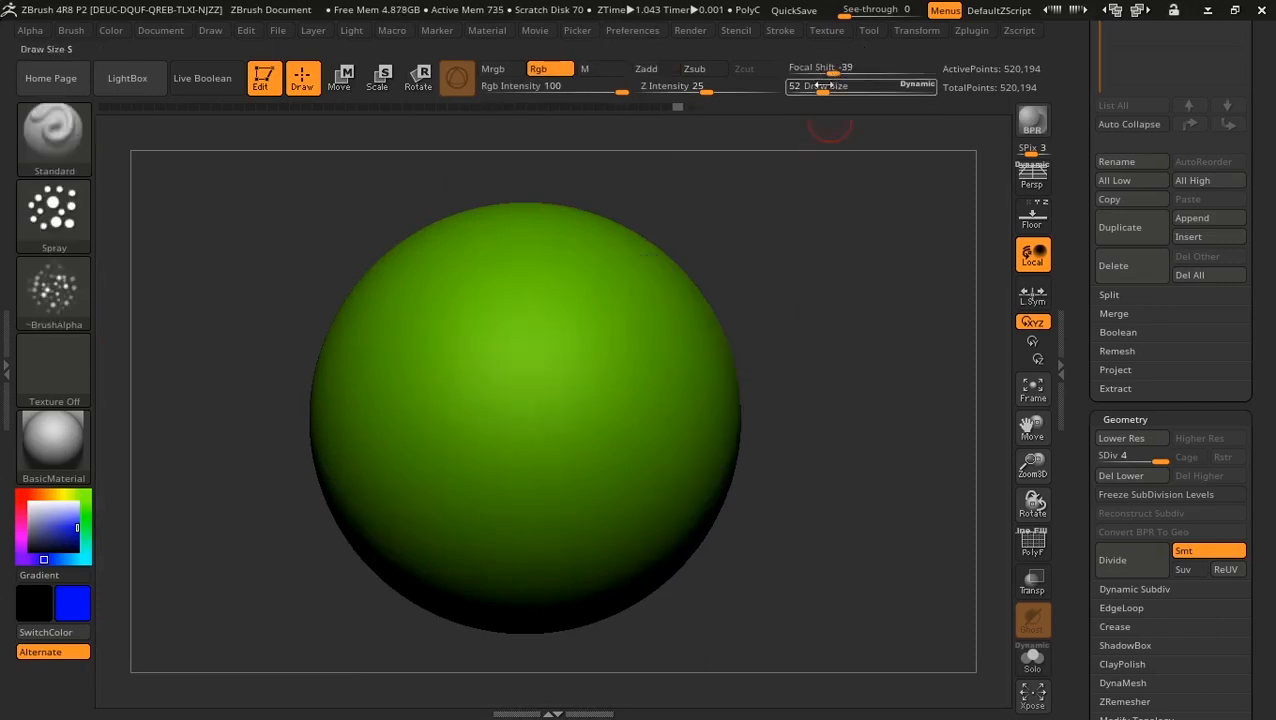
Step: Set Draw Size to 123 and try another blue spray, then undo it
{"action": "left_click_drag", "start_coordinate": [843, 88], "coordinate": [838, 88]}
{"action": "mouse_move", "coordinate": [441, 270]}
{"action": "left_mouse_down"}
{"action": "mouse_move", "coordinate": [480, 470]}
{"action": "mouse_move", "coordinate": [505, 310]}
{"action": "mouse_move", "coordinate": [528, 506]}
{"action": "left_mouse_up"}
{"action": "key", "text": "ctrl+z"}
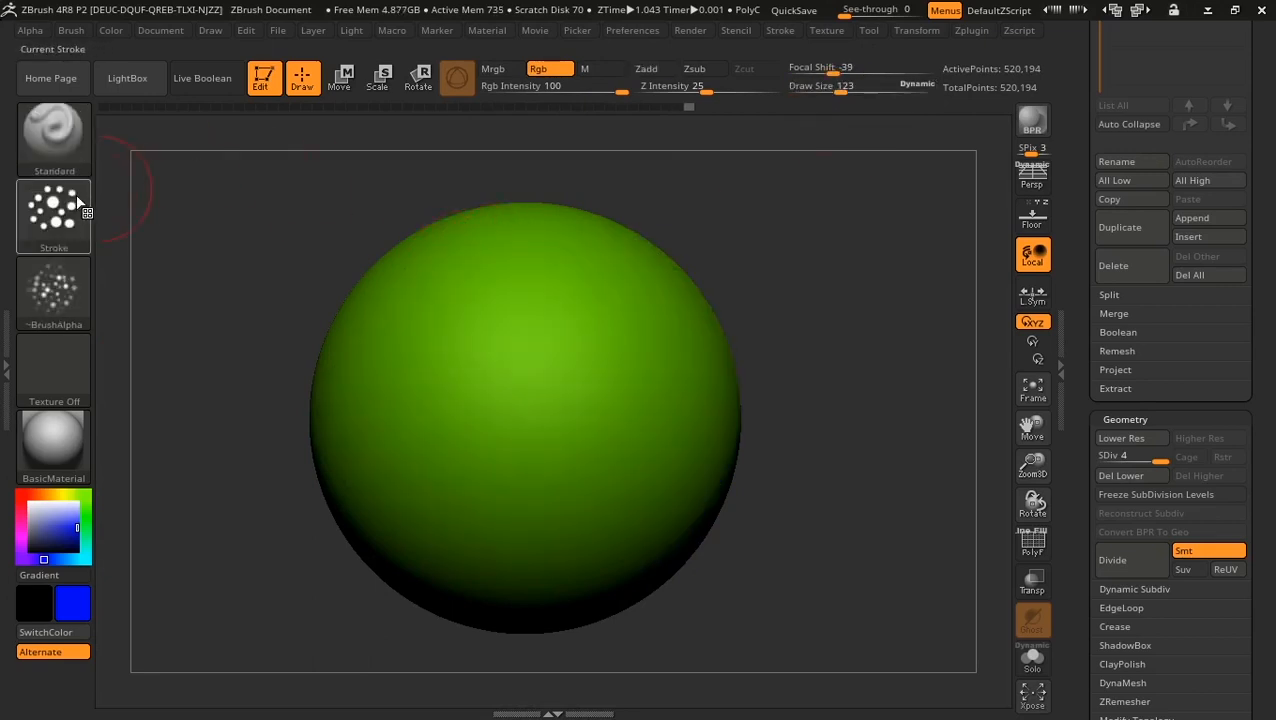
Step: Raise Placement variance to 0.89 and dab scattered blue spray across the sphere
{"action": "left_click", "coordinate": [62, 232]}
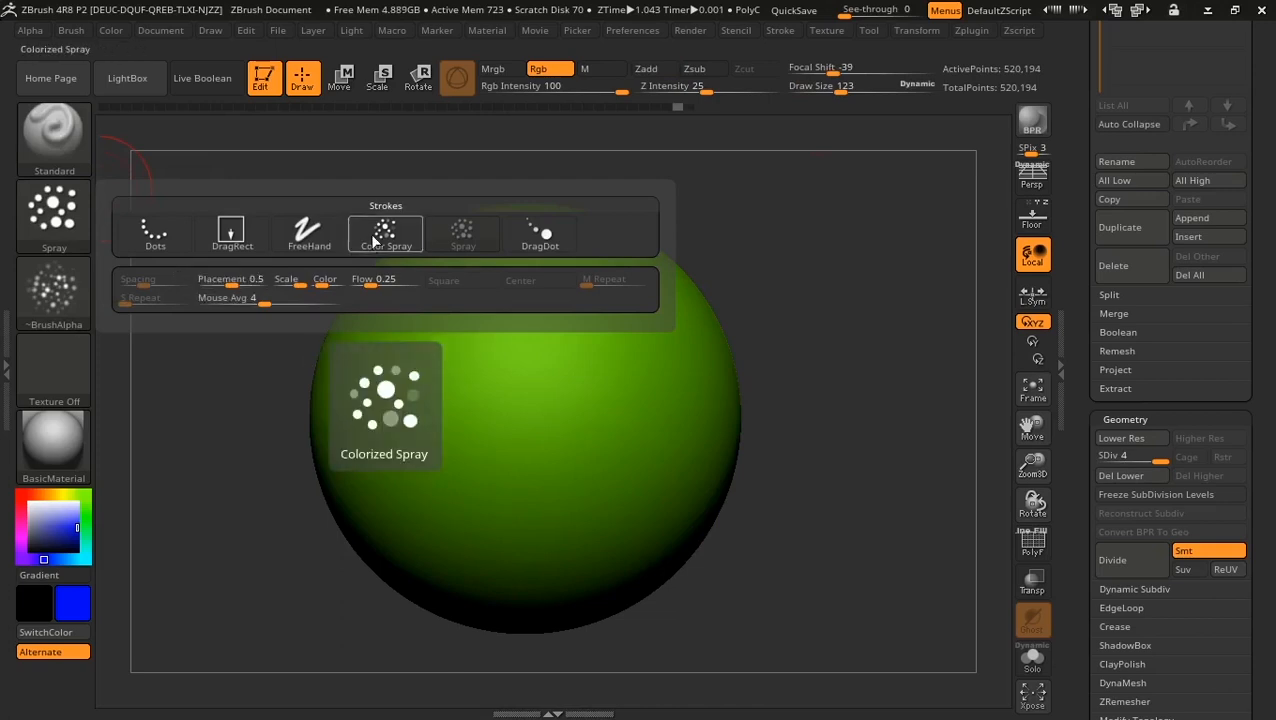
{"action": "left_click_drag", "start_coordinate": [232, 284], "coordinate": [257, 284]}
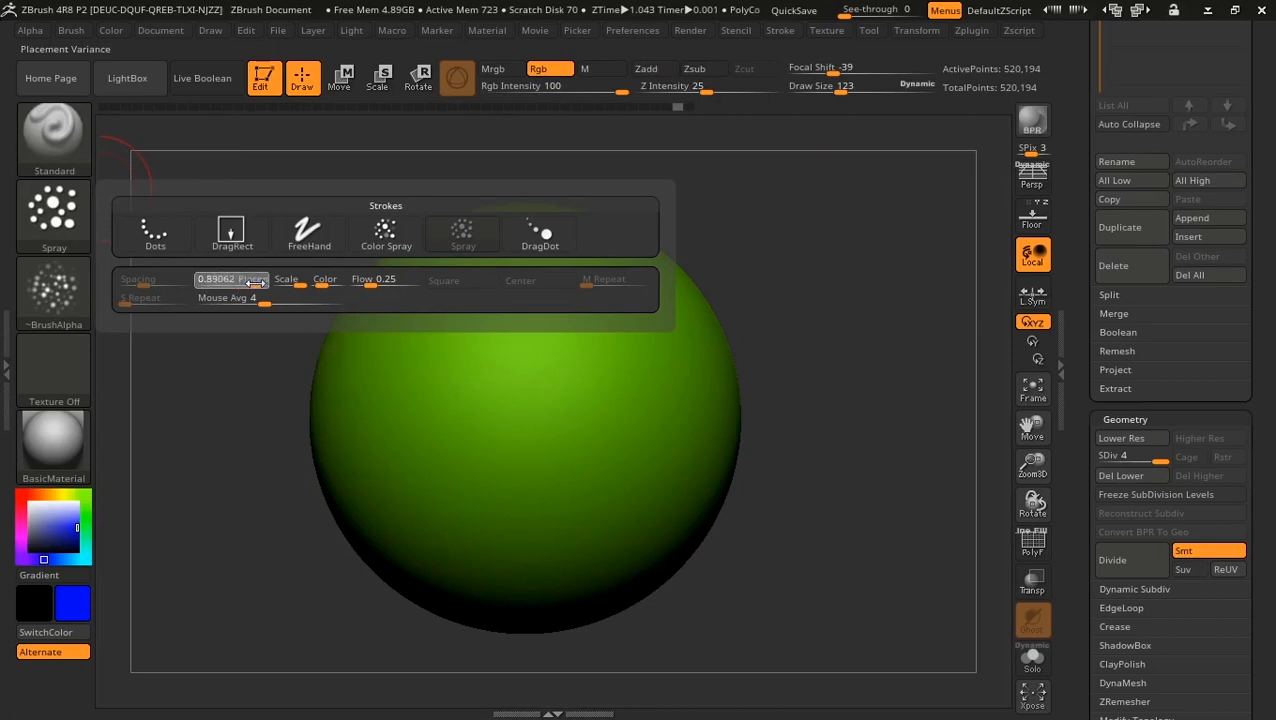
{"action": "left_click_drag", "start_coordinate": [800, 314], "coordinate": [796, 264], "text": "alt"}
{"action": "mouse_move", "coordinate": [441, 285]}
{"action": "left_mouse_down"}
{"action": "mouse_move", "coordinate": [500, 330]}
{"action": "mouse_move", "coordinate": [415, 415]}
{"action": "mouse_move", "coordinate": [401, 509]}
{"action": "mouse_move", "coordinate": [600, 330]}
{"action": "mouse_move", "coordinate": [470, 500]}
{"action": "mouse_move", "coordinate": [498, 527]}
{"action": "left_mouse_up"}
Step: Turn the brush alpha off and test blue spray strokes, undoing each
{"action": "left_click", "coordinate": [55, 290]}
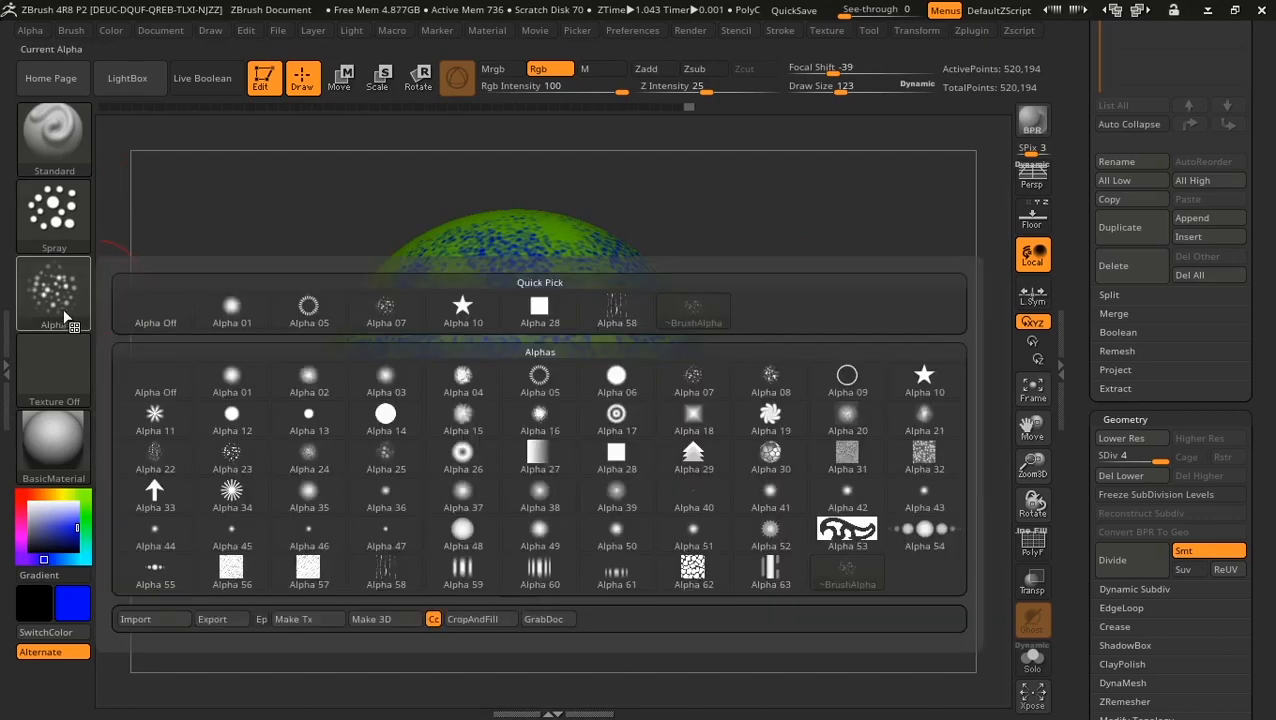
{"action": "left_click", "coordinate": [156, 316]}
{"action": "key", "text": "ctrl+z"}
{"action": "mouse_move", "coordinate": [456, 267]}
{"action": "left_mouse_down"}
{"action": "mouse_move", "coordinate": [456, 396]}
{"action": "mouse_move", "coordinate": [405, 470]}
{"action": "mouse_move", "coordinate": [420, 460]}
{"action": "left_mouse_up"}
{"action": "key", "text": "ctrl+z"}
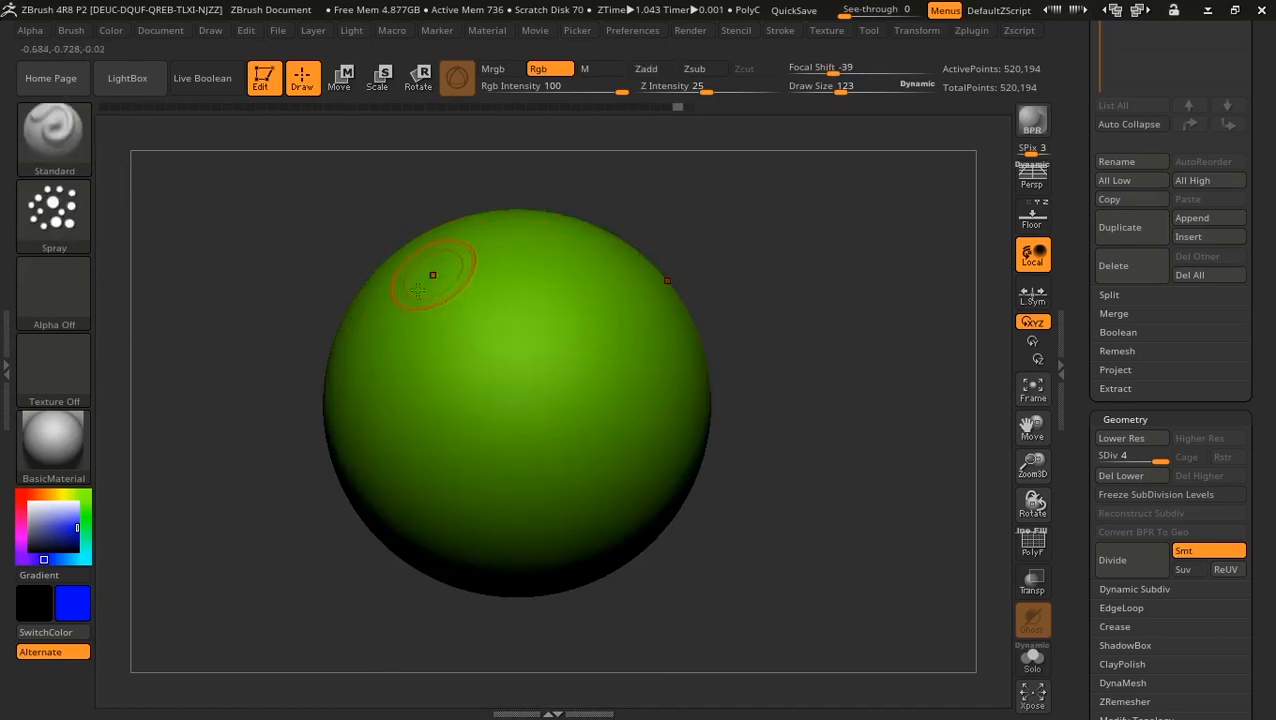
{"action": "left_click_drag", "start_coordinate": [418, 290], "coordinate": [453, 524]}
{"action": "key", "text": "ctrl+z"}
Step: Try Placement variance at 0, then about 0.25, test-spraying and undoing each
{"action": "left_click", "coordinate": [68, 234]}
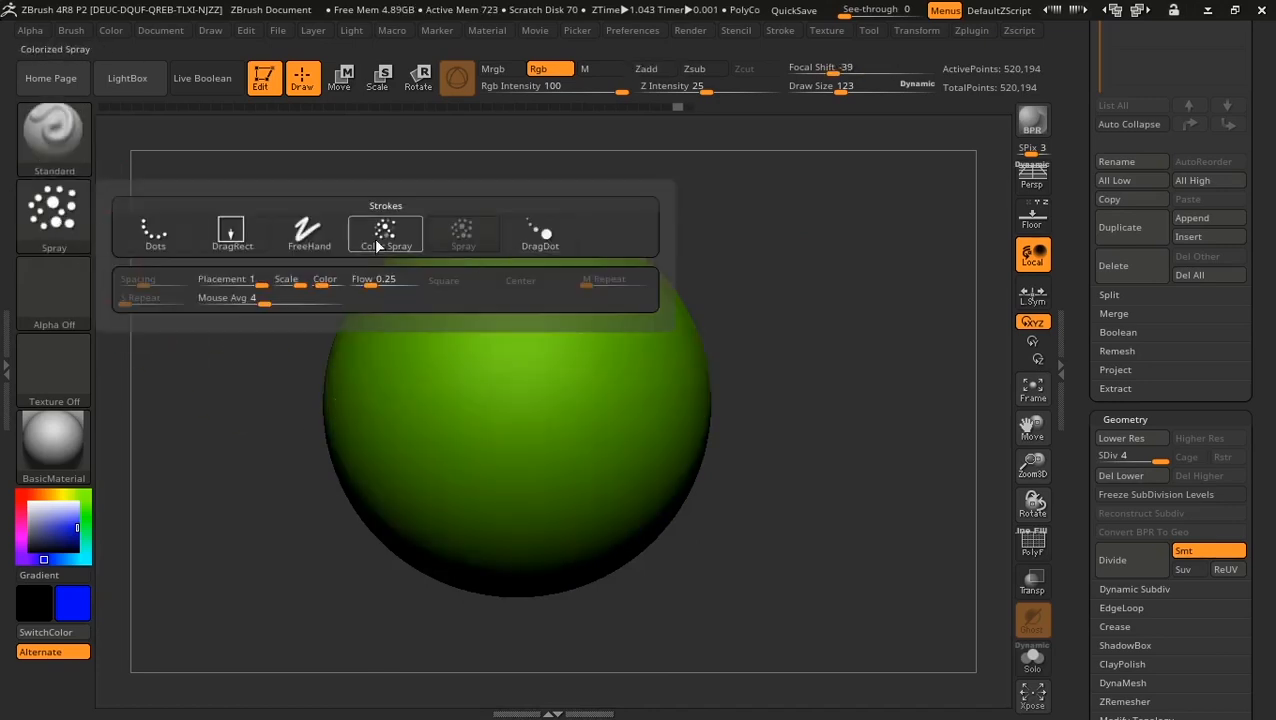
{"action": "left_click_drag", "start_coordinate": [258, 284], "coordinate": [175, 282]}
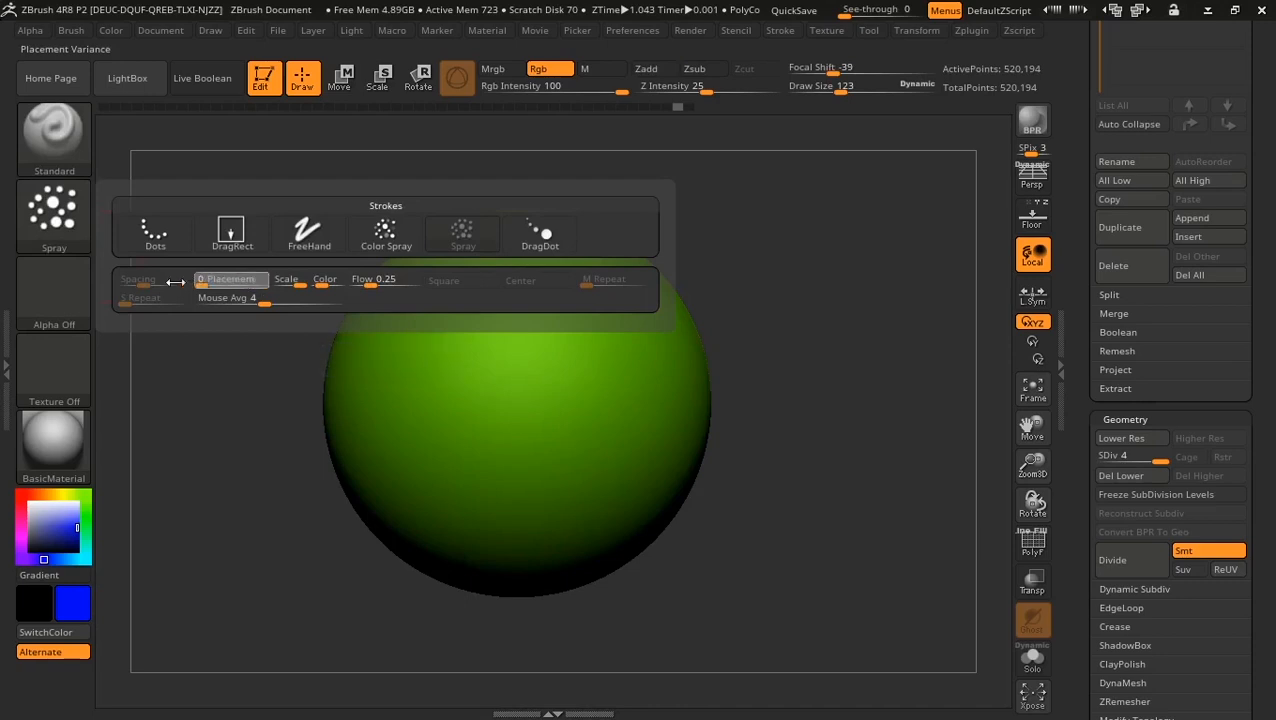
{"action": "mouse_move", "coordinate": [513, 265]}
{"action": "left_mouse_down"}
{"action": "mouse_move", "coordinate": [490, 395]}
{"action": "mouse_move", "coordinate": [427, 336]}
{"action": "mouse_move", "coordinate": [524, 457]}
{"action": "mouse_move", "coordinate": [630, 420]}
{"action": "left_mouse_up"}
{"action": "key", "text": "ctrl+z"}
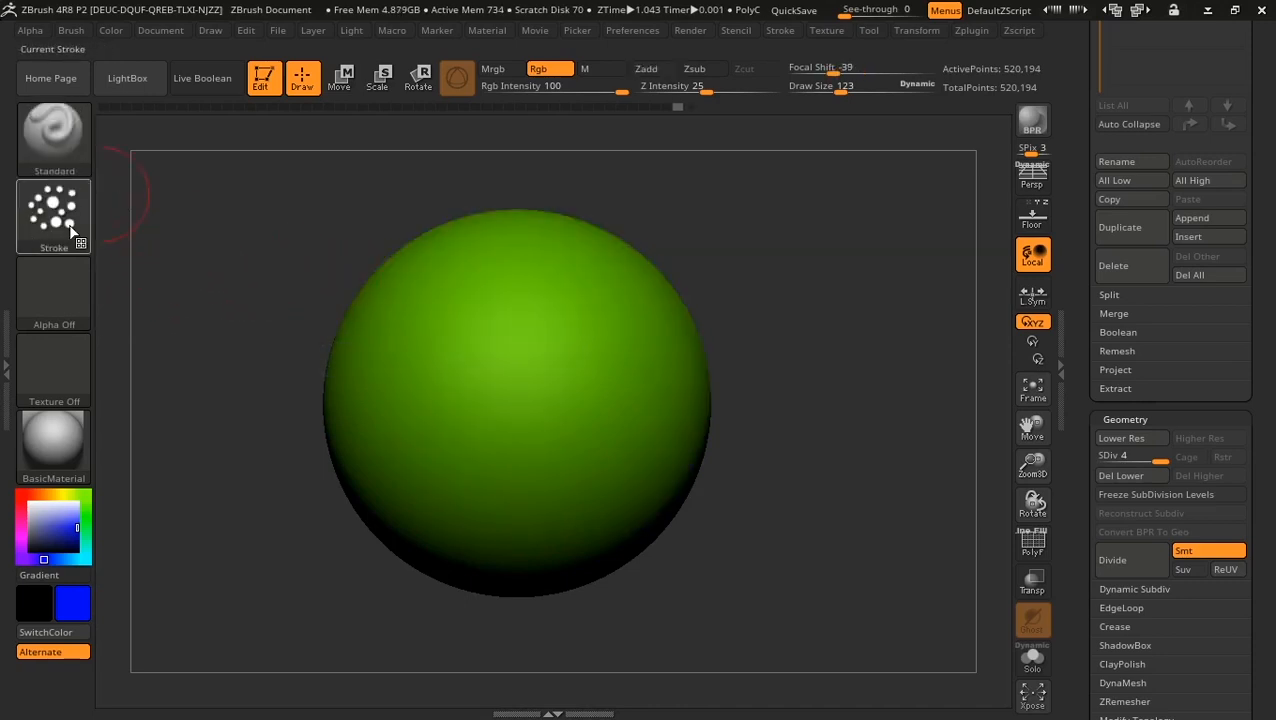
{"action": "left_click", "coordinate": [72, 232]}
{"action": "left_click_drag", "start_coordinate": [228, 283], "coordinate": [215, 281]}
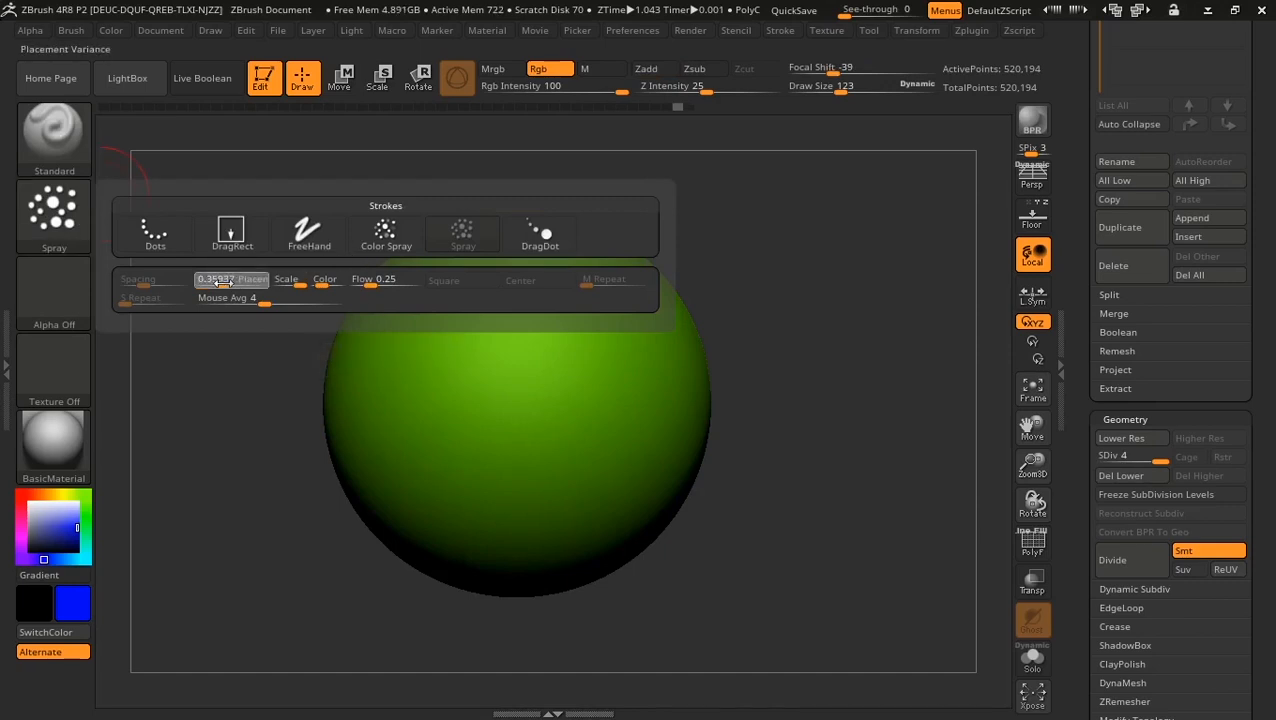
{"action": "mouse_move", "coordinate": [541, 299]}
{"action": "left_mouse_down"}
{"action": "mouse_move", "coordinate": [490, 228]}
{"action": "mouse_move", "coordinate": [456, 490]}
{"action": "mouse_move", "coordinate": [482, 497]}
{"action": "left_mouse_up"}
{"action": "key", "text": "ctrl"}
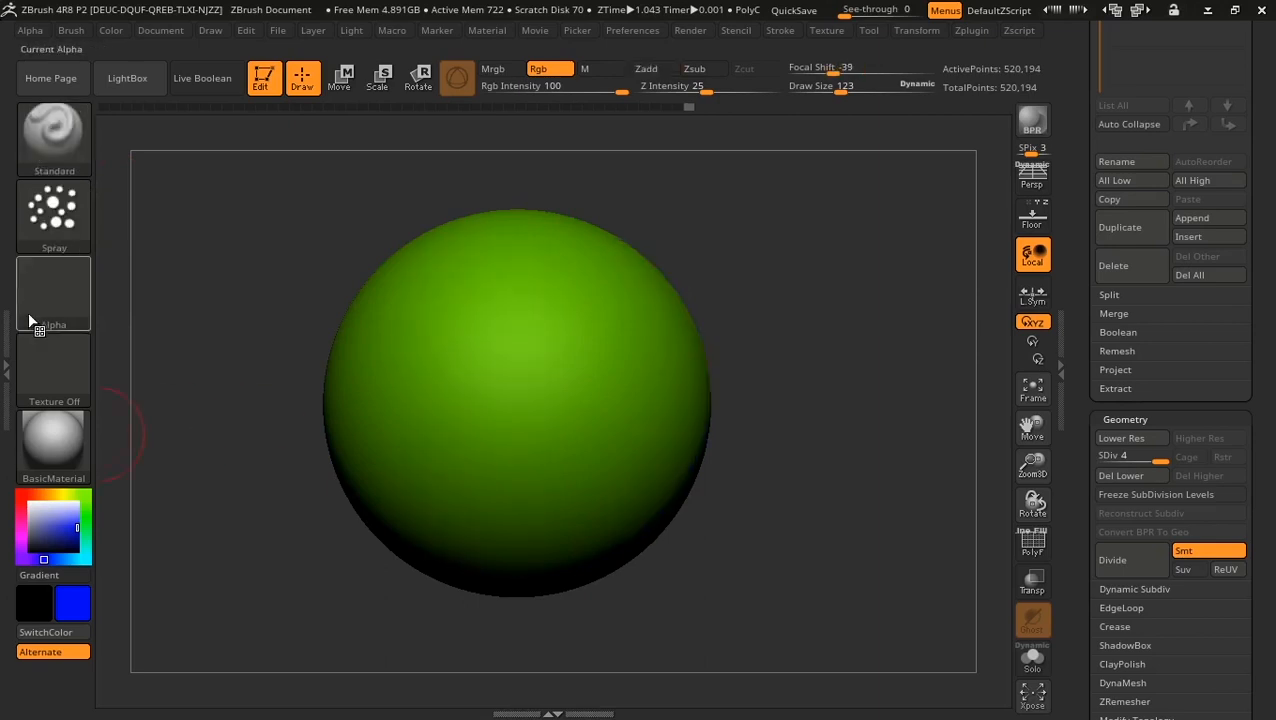
Step: Reselect Alpha 07 and lower Rgb Intensity to 15, undoing the trial stroke
{"action": "left_click", "coordinate": [40, 300]}
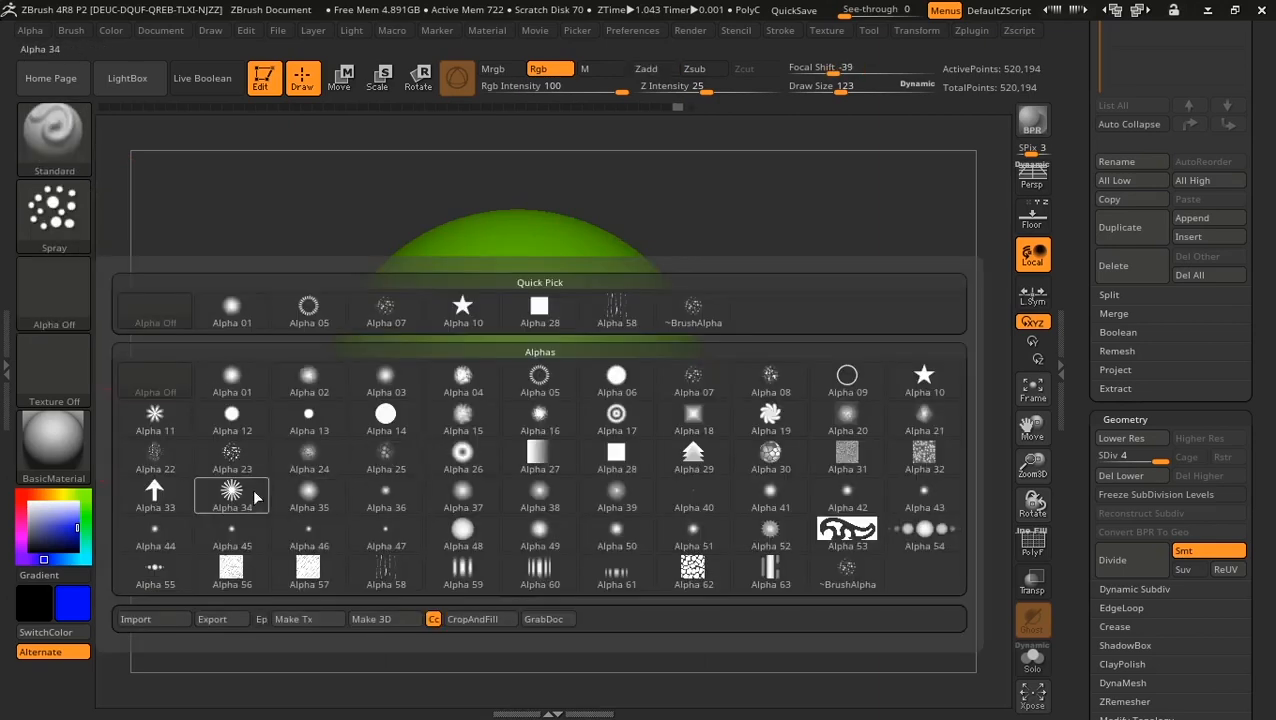
{"action": "left_click", "coordinate": [702, 375]}
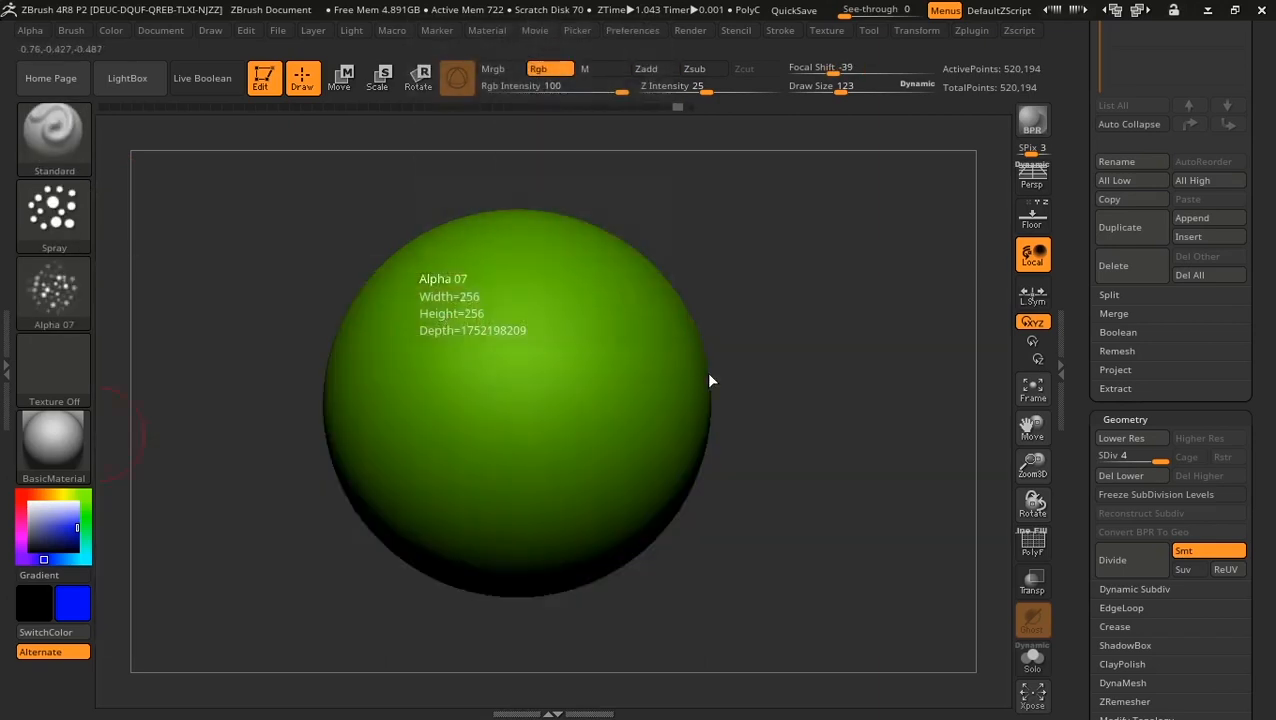
{"action": "left_click_drag", "start_coordinate": [497, 288], "coordinate": [458, 505]}
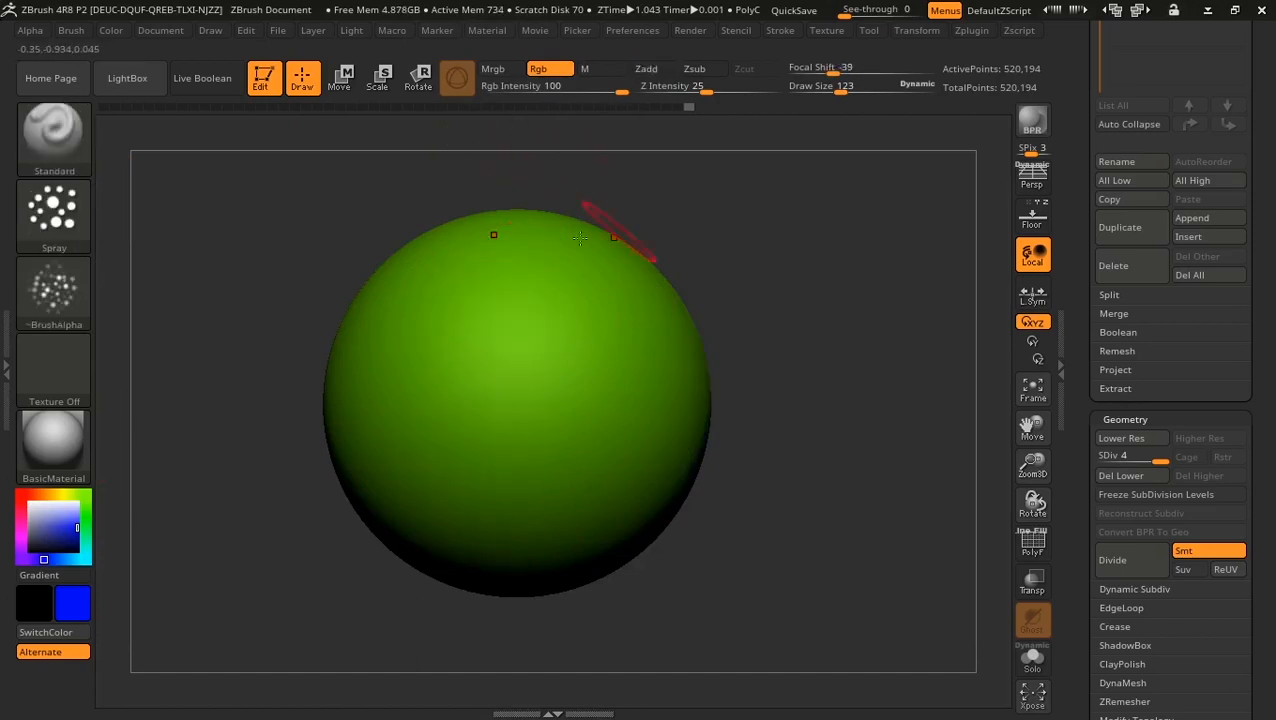
{"action": "left_click_drag", "start_coordinate": [618, 90], "coordinate": [537, 90]}
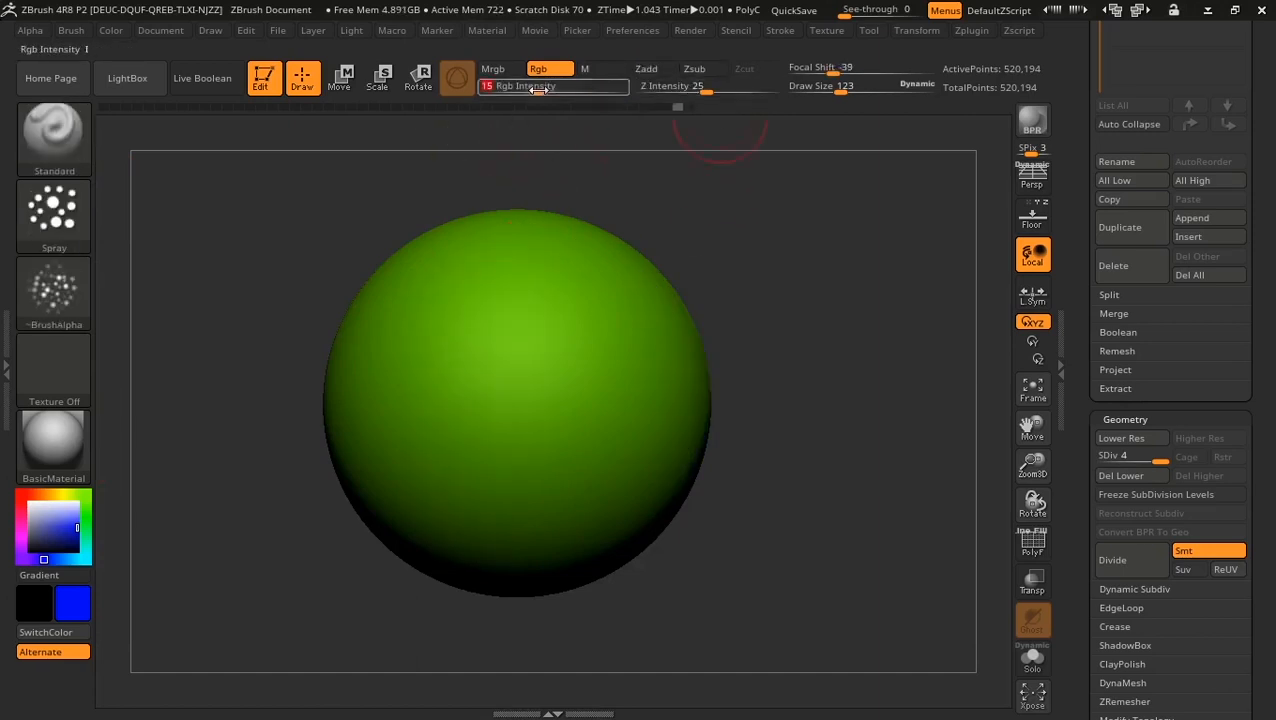
{"action": "mouse_move", "coordinate": [420, 275]}
{"action": "left_mouse_down"}
{"action": "mouse_move", "coordinate": [380, 322]}
{"action": "mouse_move", "coordinate": [475, 577]}
{"action": "left_mouse_up"}
{"action": "key", "text": "ctrl+z"}
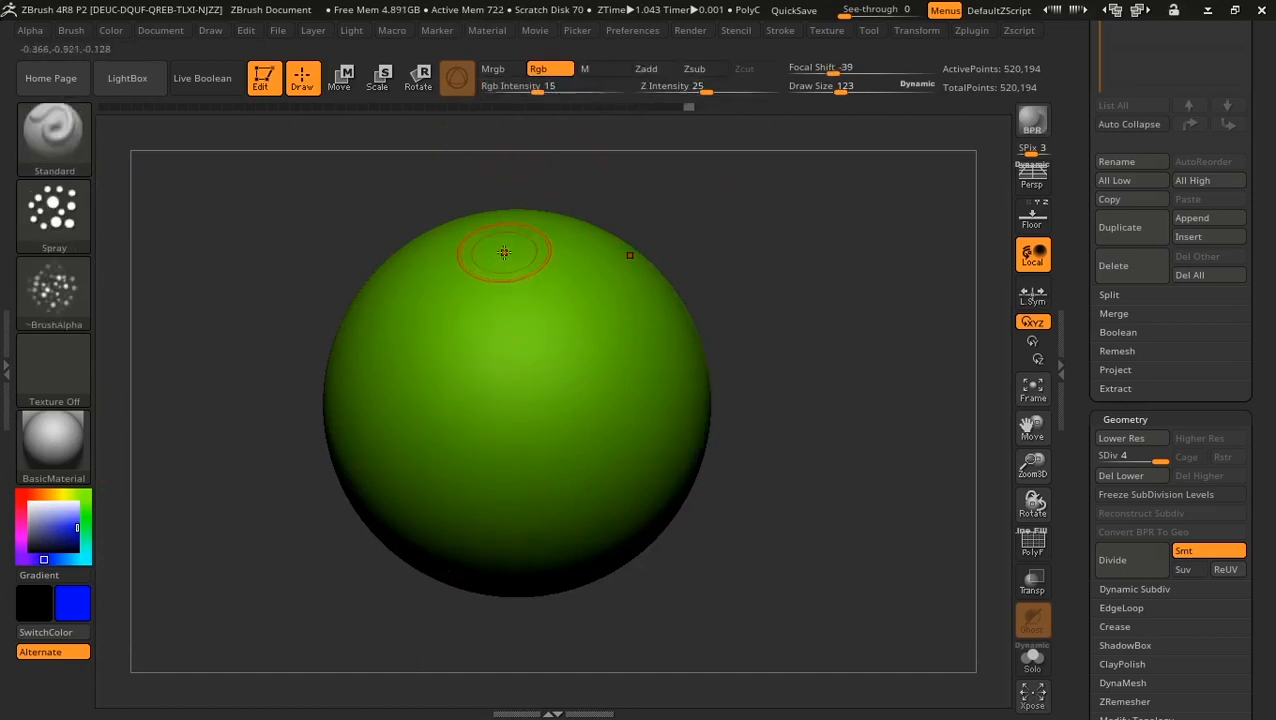
Step: Spray faint blue patches down the sphere, then sweep the Smooth brush across its top
{"action": "left_click_drag", "start_coordinate": [504, 252], "coordinate": [498, 545]}
{"action": "left_click_drag", "start_coordinate": [435, 272], "coordinate": [445, 535]}
{"action": "left_click_drag", "start_coordinate": [431, 295], "coordinate": [413, 535]}
{"action": "mouse_move", "coordinate": [388, 338]}
{"action": "left_mouse_down"}
{"action": "mouse_move", "coordinate": [472, 592]}
{"action": "mouse_move", "coordinate": [400, 540]}
{"action": "mouse_move", "coordinate": [367, 343]}
{"action": "mouse_move", "coordinate": [251, 517]}
{"action": "mouse_move", "coordinate": [300, 438]}
{"action": "mouse_move", "coordinate": [453, 535]}
{"action": "left_mouse_up"}
{"action": "left_click_drag", "start_coordinate": [457, 376], "coordinate": [443, 497]}
{"action": "left_click_drag", "start_coordinate": [720, 410], "coordinate": [592, 411]}
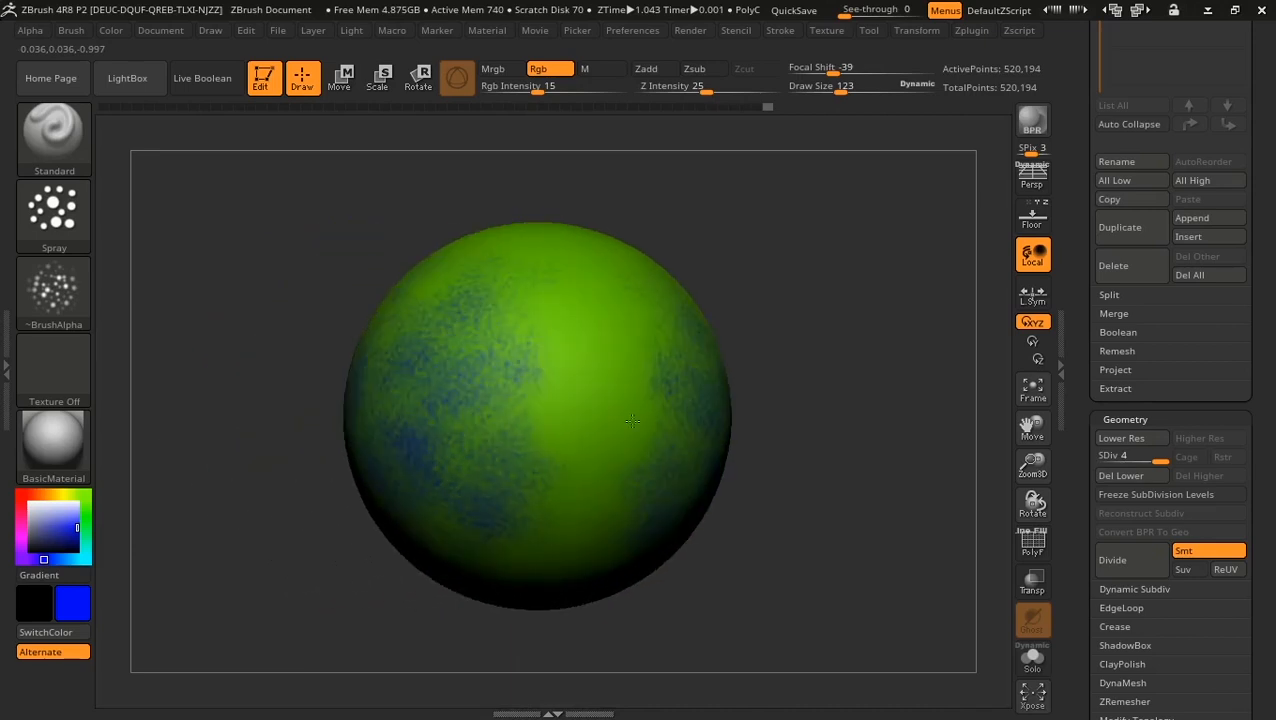
{"action": "mouse_move", "coordinate": [540, 292]}
{"action": "left_mouse_down", "text": "shift"}
{"action": "mouse_move", "coordinate": [521, 239]}
{"action": "mouse_move", "coordinate": [572, 282]}
{"action": "mouse_move", "coordinate": [588, 249]}
{"action": "left_mouse_up", "text": "shift"}
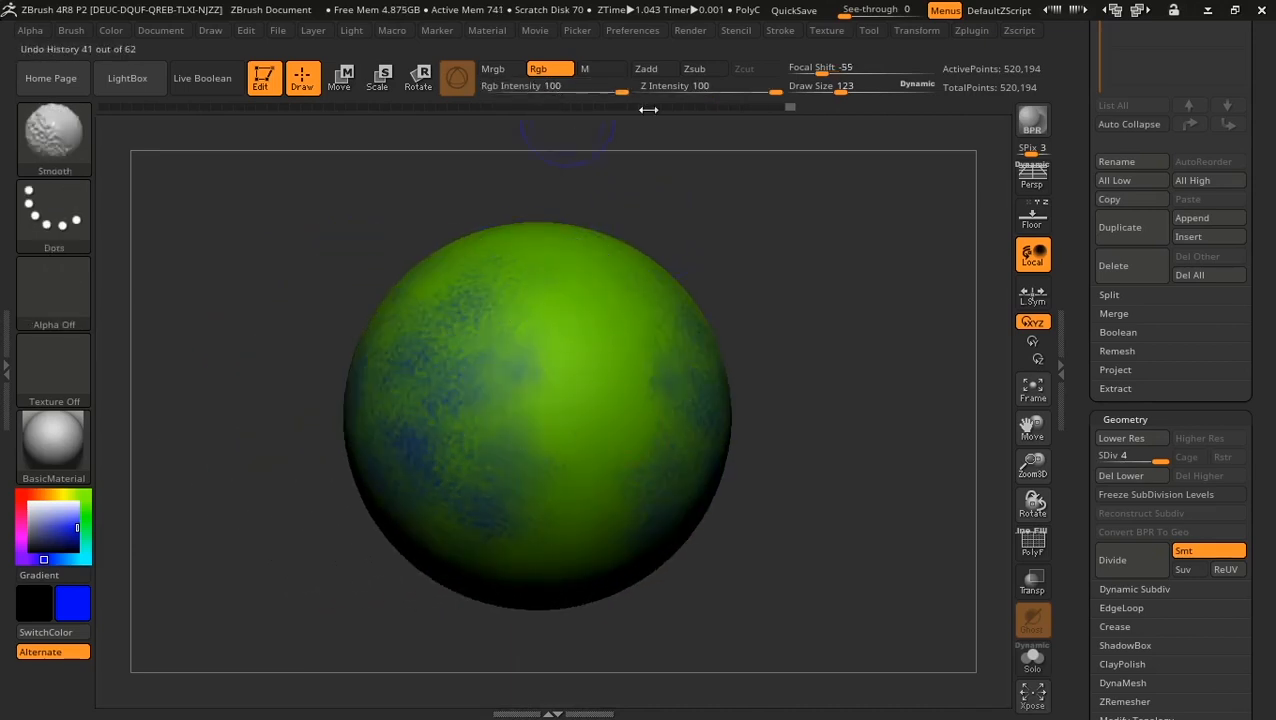
Step: Set Z Intensity to 33 and Rgb Intensity to 23
{"action": "left_click", "coordinate": [717, 89]}
{"action": "type", "text": "33"}
{"action": "key", "text": "Return"}
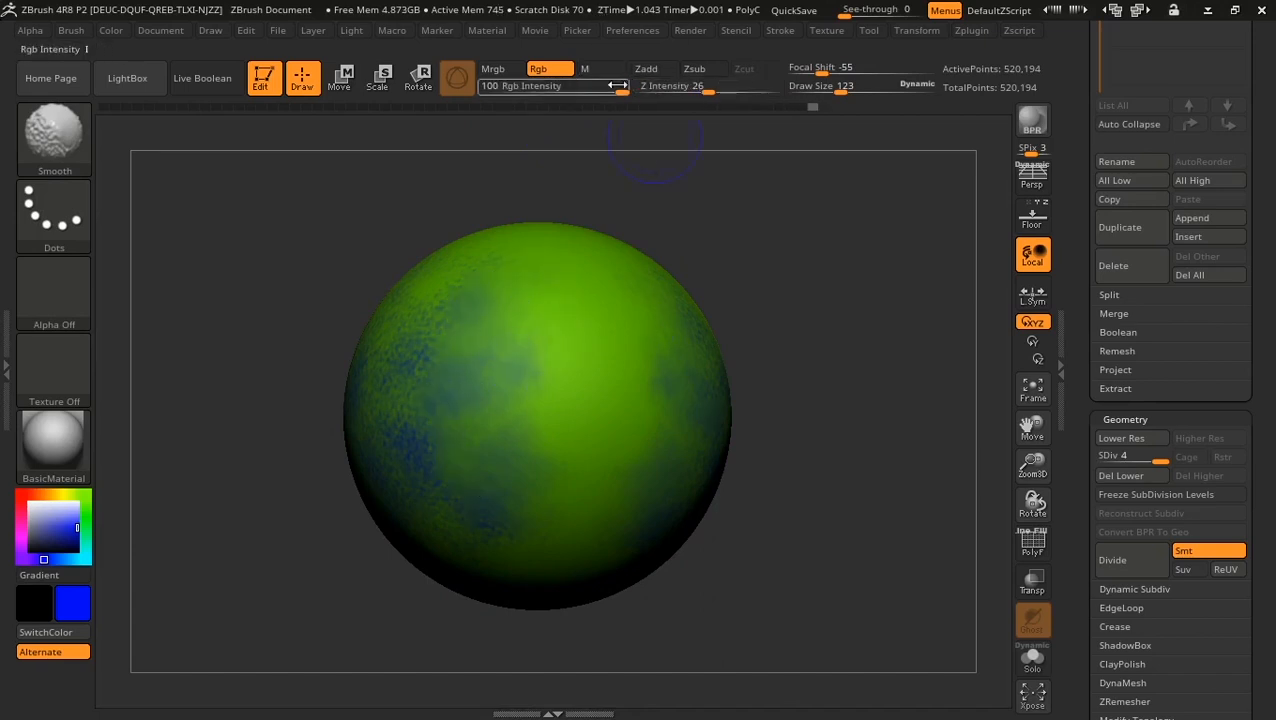
{"action": "left_click_drag", "start_coordinate": [617, 86], "coordinate": [545, 114]}
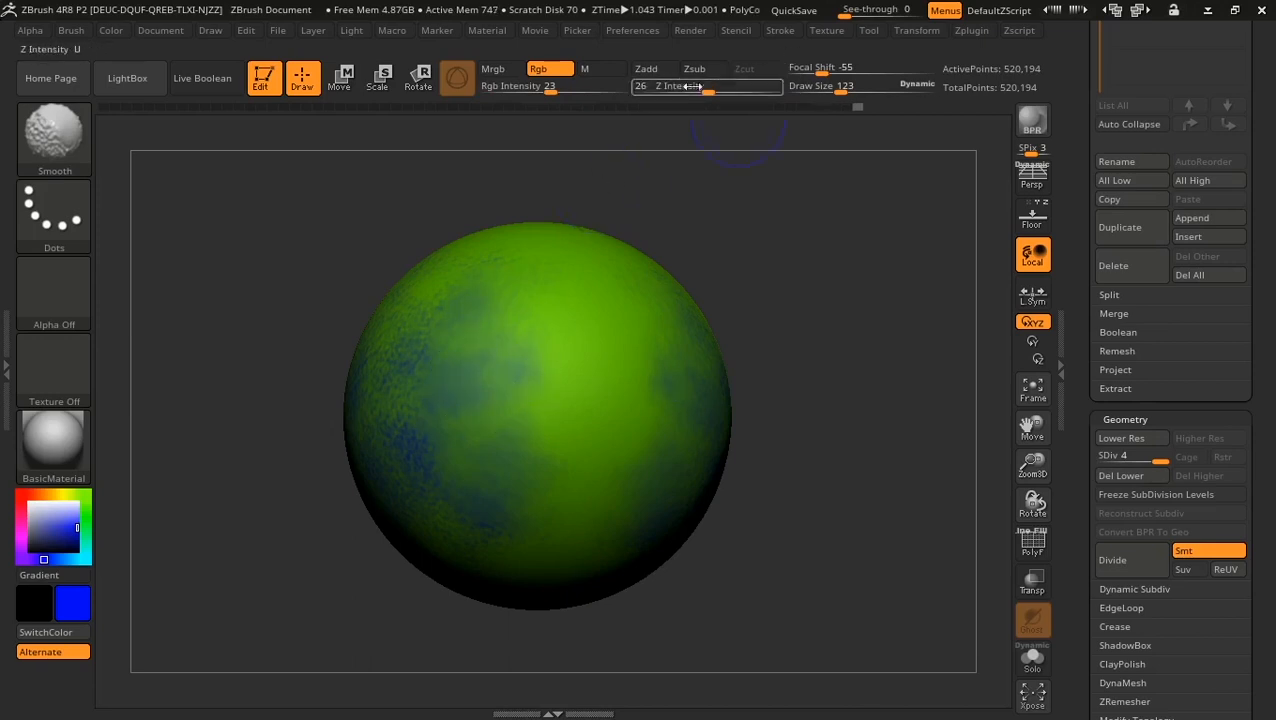
{"action": "left_click_drag", "start_coordinate": [573, 199], "coordinate": [740, 195]}
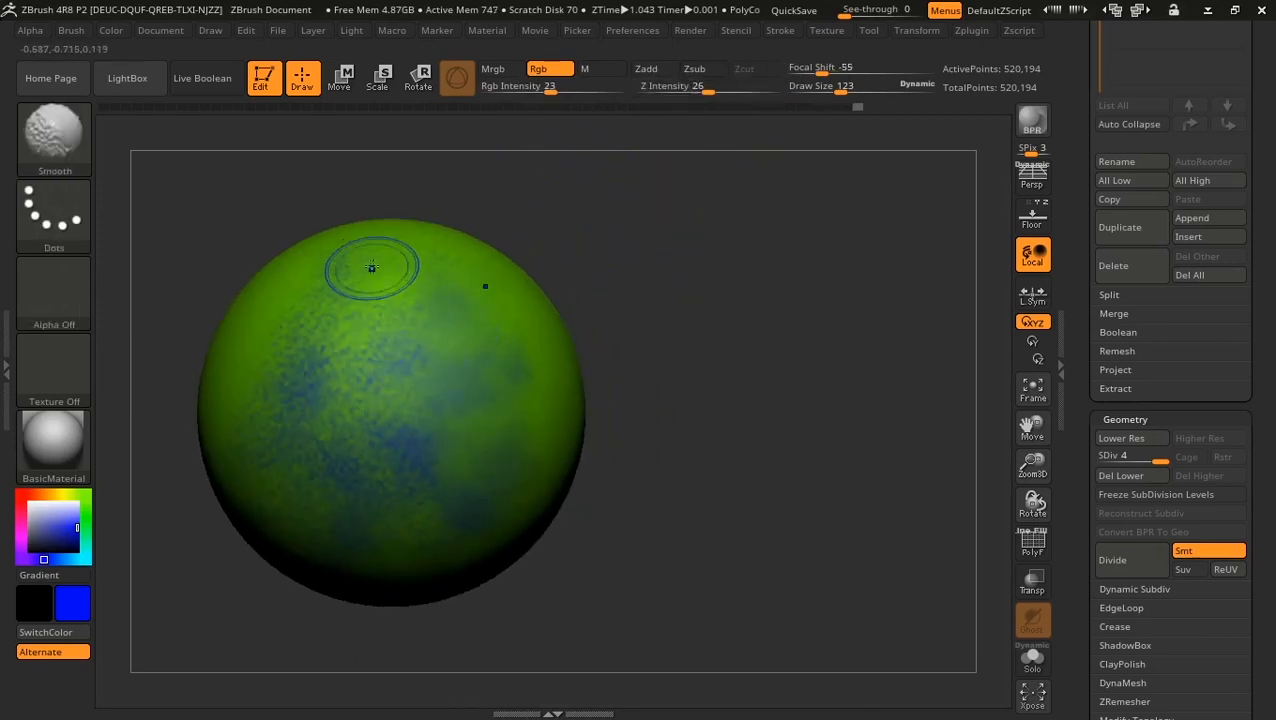
{"action": "left_click", "coordinate": [541, 86]}
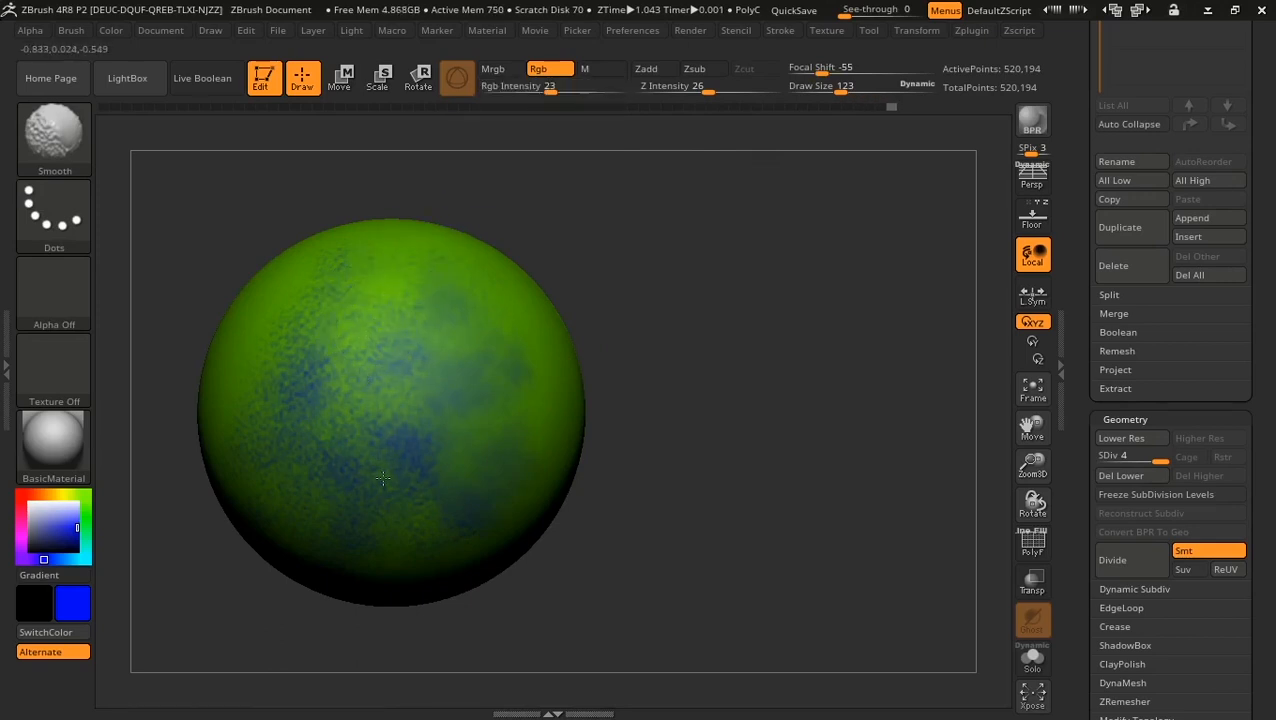
Step: Blend the blue and green paint on the right, then step history back to plain green
{"action": "mouse_move", "coordinate": [450, 368]}
{"action": "left_mouse_down", "text": "shift"}
{"action": "mouse_move", "coordinate": [402, 381]}
{"action": "mouse_move", "coordinate": [454, 359]}
{"action": "mouse_move", "coordinate": [441, 407]}
{"action": "mouse_move", "coordinate": [474, 387]}
{"action": "left_mouse_up", "text": "shift"}
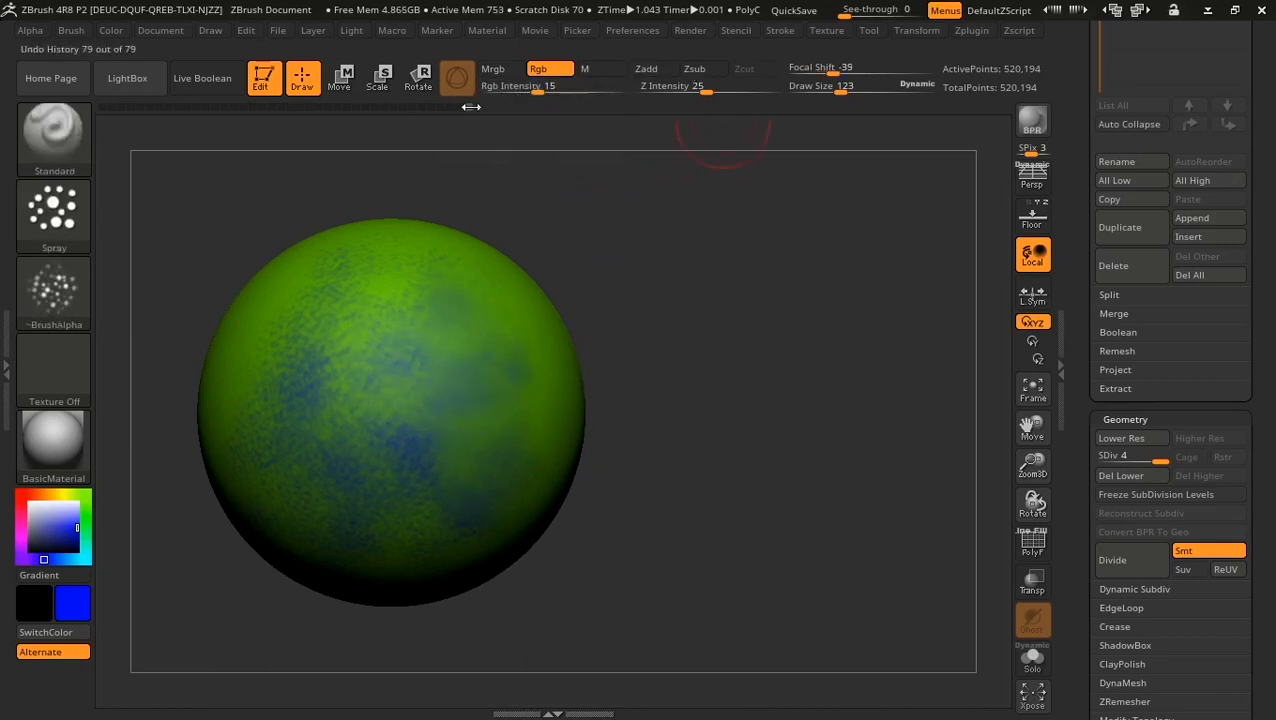
{"action": "left_click_drag", "start_coordinate": [403, 108], "coordinate": [340, 108]}
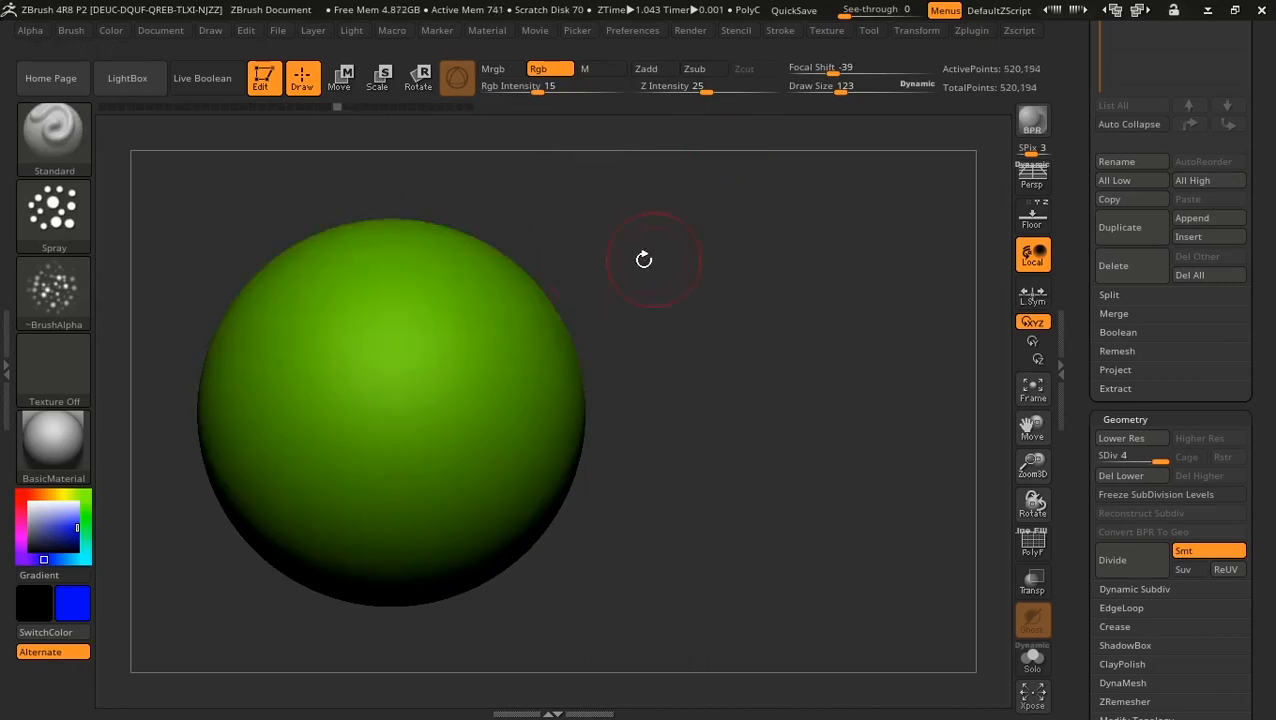
{"action": "left_click_drag", "start_coordinate": [650, 262], "coordinate": [643, 272]}
Step: Spray a test stroke with the Alpha 33 arrow, accept the history warning, and undo it
{"action": "left_click_drag", "start_coordinate": [833, 277], "coordinate": [234, 260]}
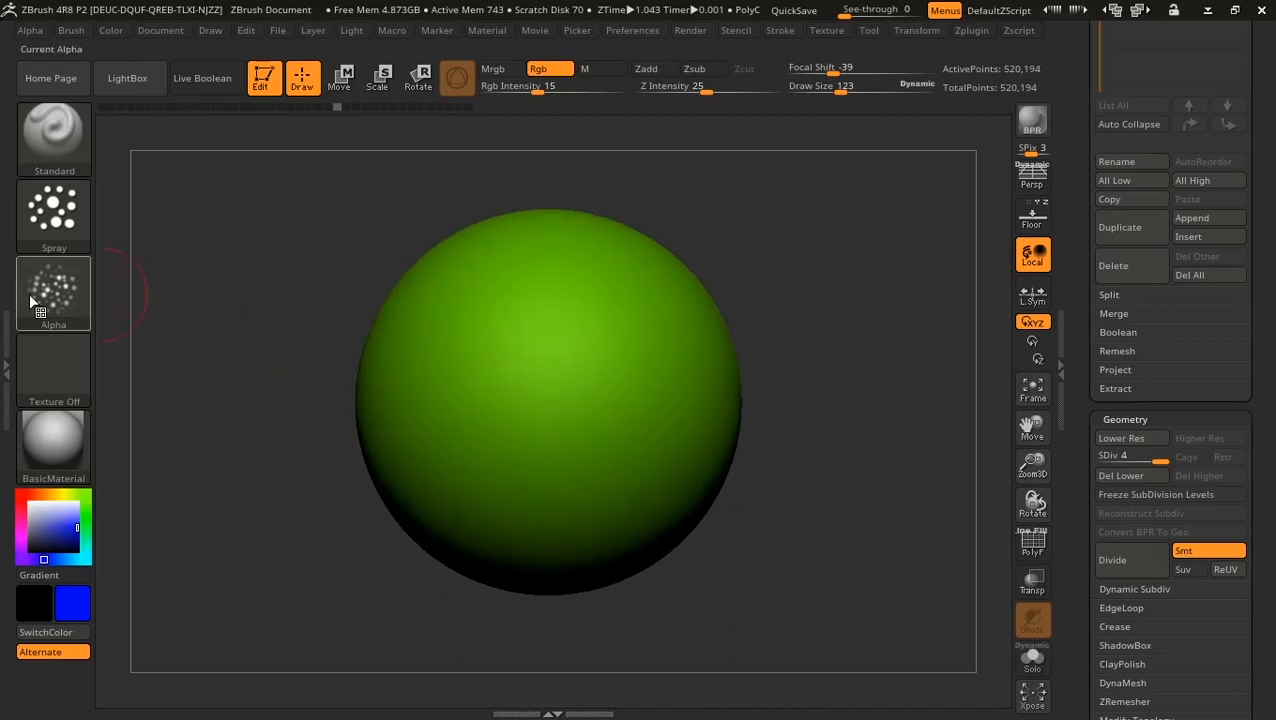
{"action": "left_click", "coordinate": [54, 290]}
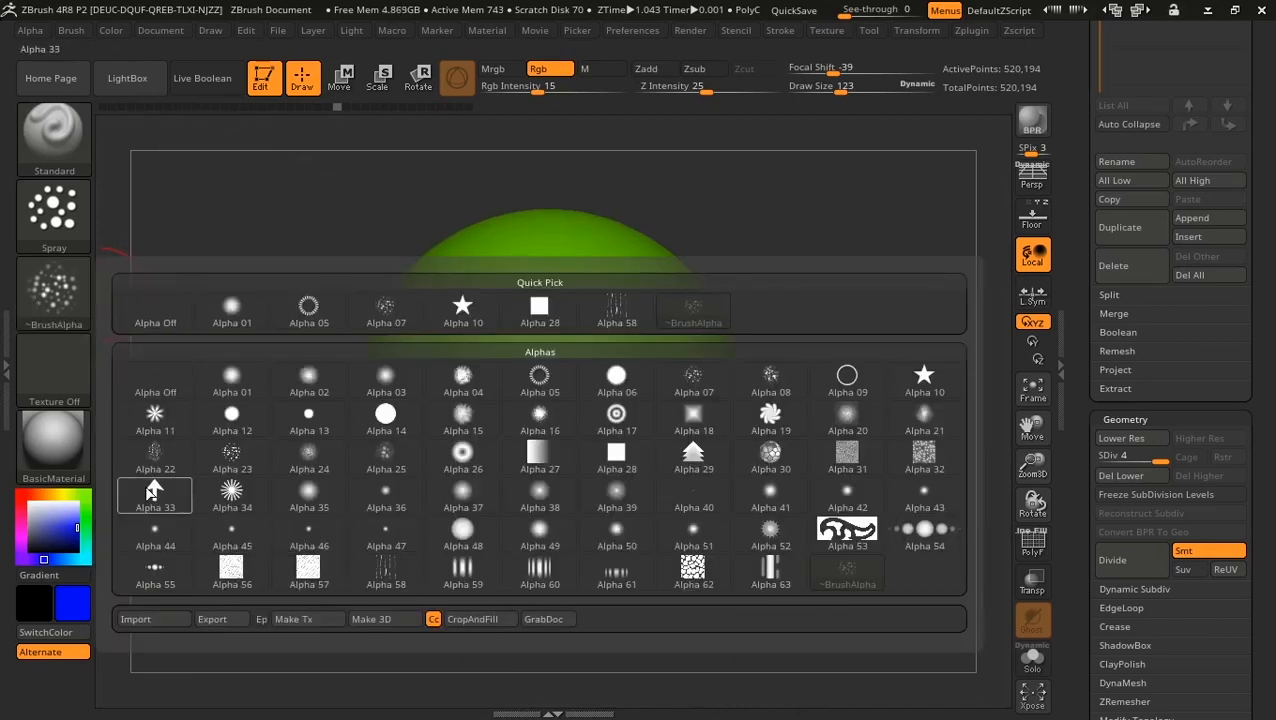
{"action": "left_click", "coordinate": [151, 490]}
{"action": "mouse_move", "coordinate": [581, 256]}
{"action": "left_mouse_down"}
{"action": "mouse_move", "coordinate": [481, 348]}
{"action": "mouse_move", "coordinate": [408, 378]}
{"action": "mouse_move", "coordinate": [462, 460]}
{"action": "mouse_move", "coordinate": [451, 500]}
{"action": "left_mouse_up"}
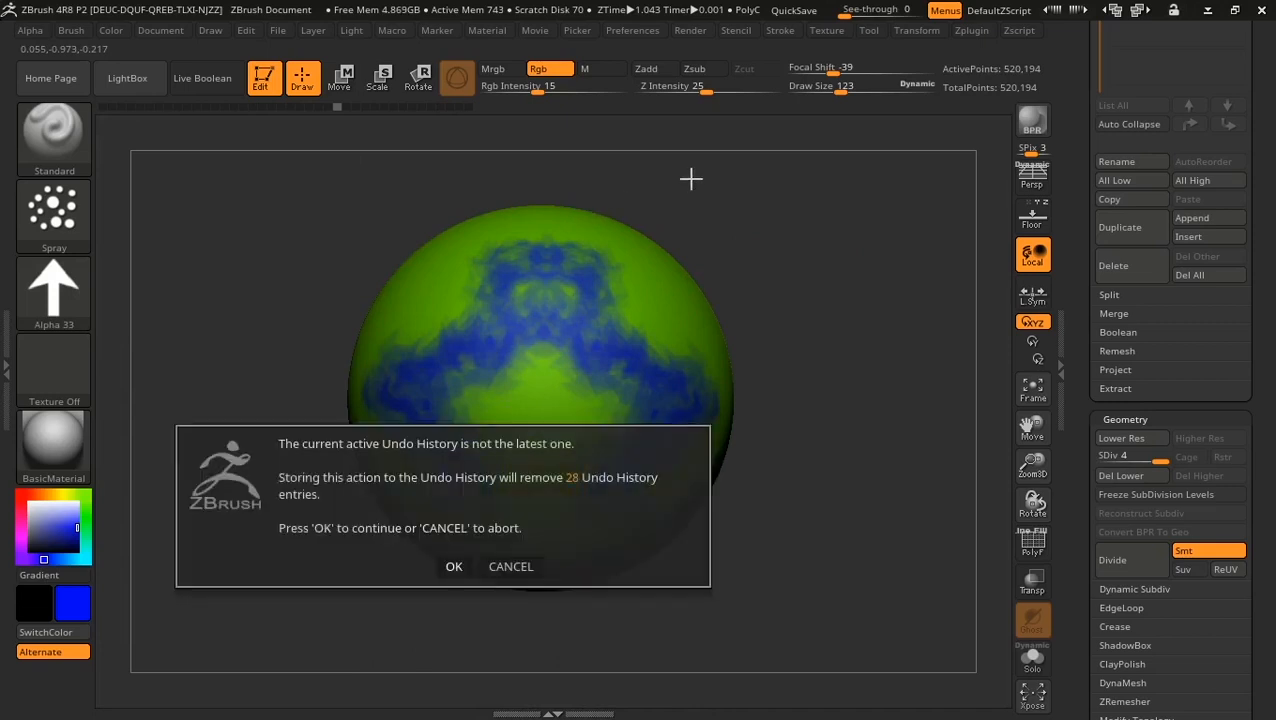
{"action": "left_click", "coordinate": [453, 567]}
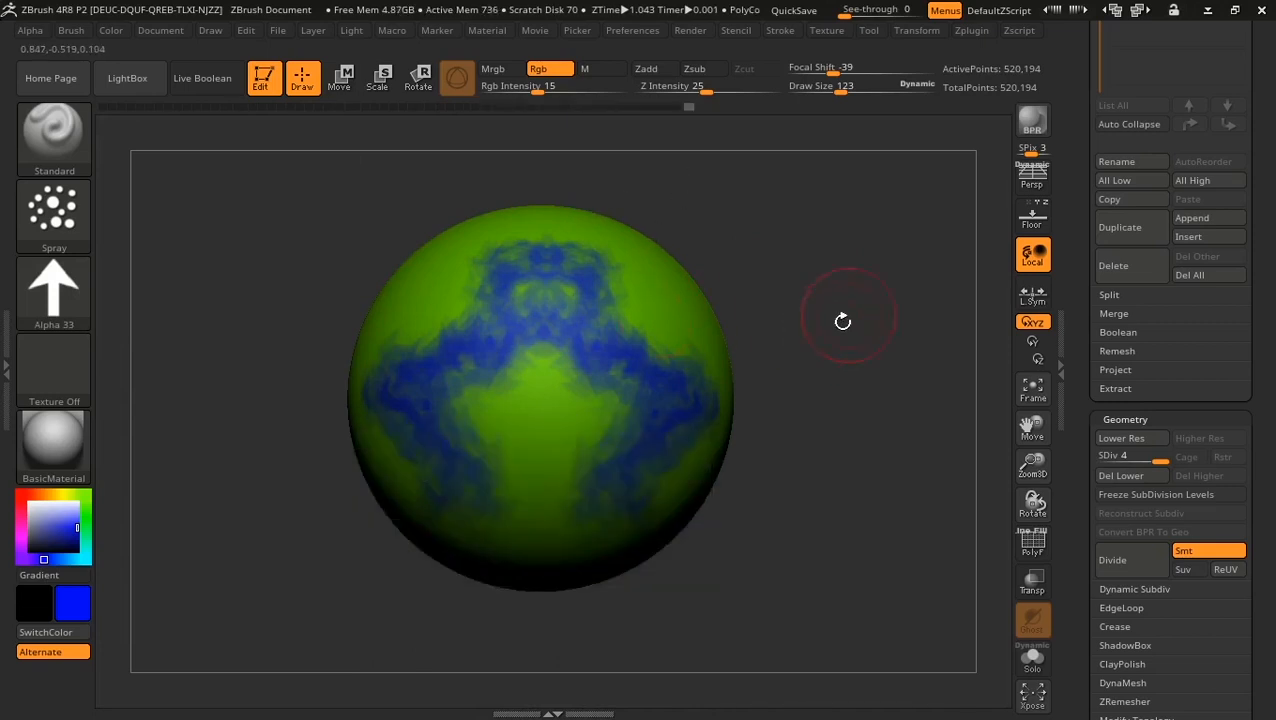
{"action": "key", "text": "ctrl+z"}
{"action": "key", "text": "ctrl+z"}
{"action": "key", "text": "ctrl+z"}
{"action": "key", "text": "ctrl+z"}
Step: Set the Spray brush's alpha to Off
{"action": "left_click_drag", "start_coordinate": [837, 259], "coordinate": [785, 263]}
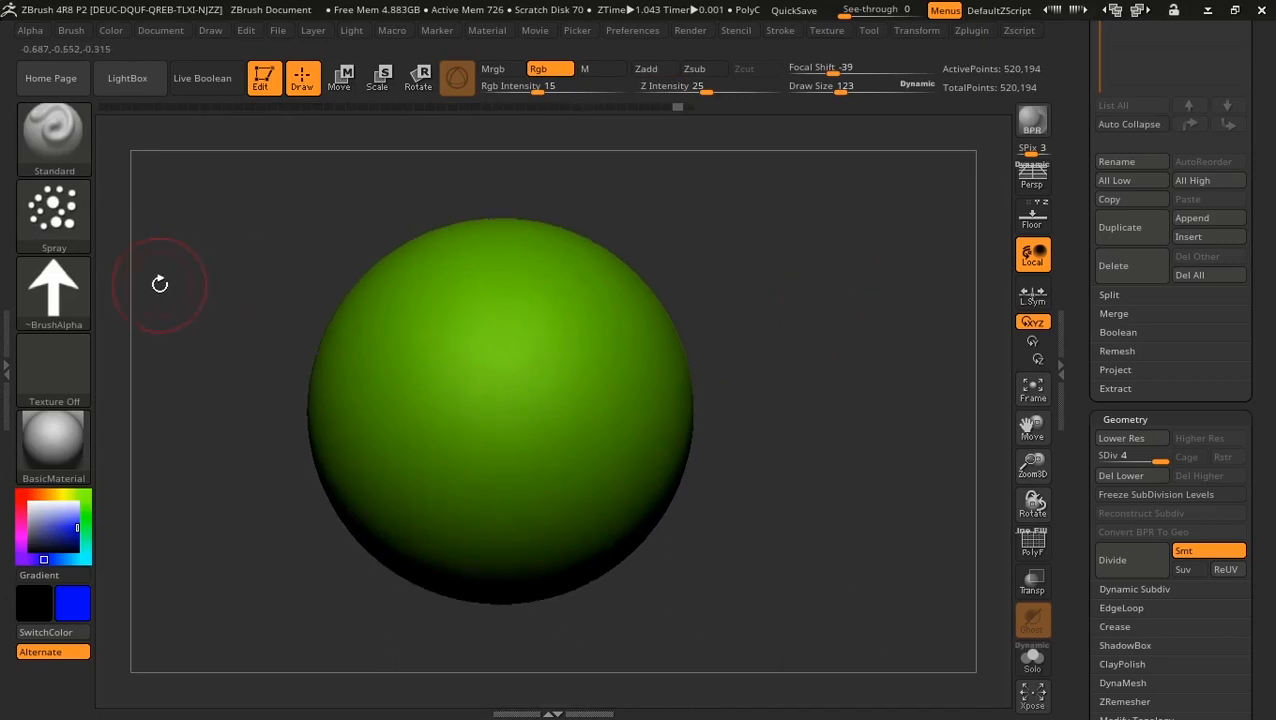
{"action": "left_click", "coordinate": [82, 218]}
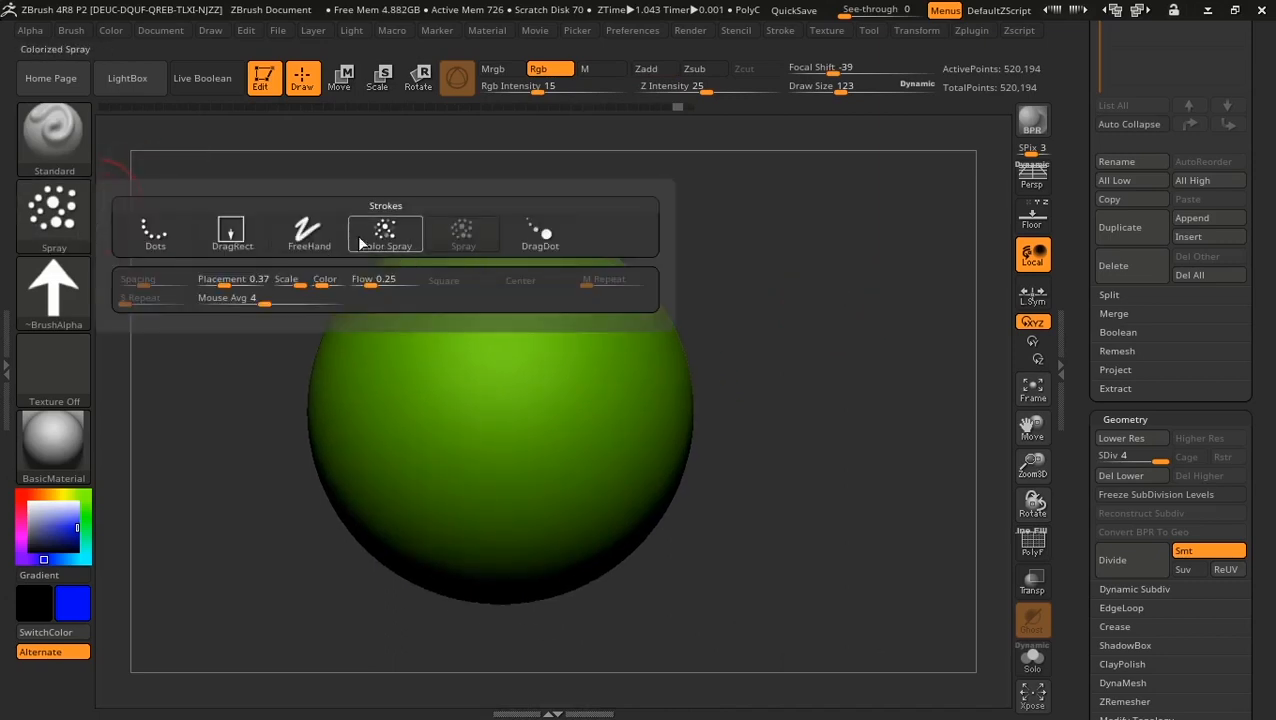
{"action": "left_click", "coordinate": [54, 290]}
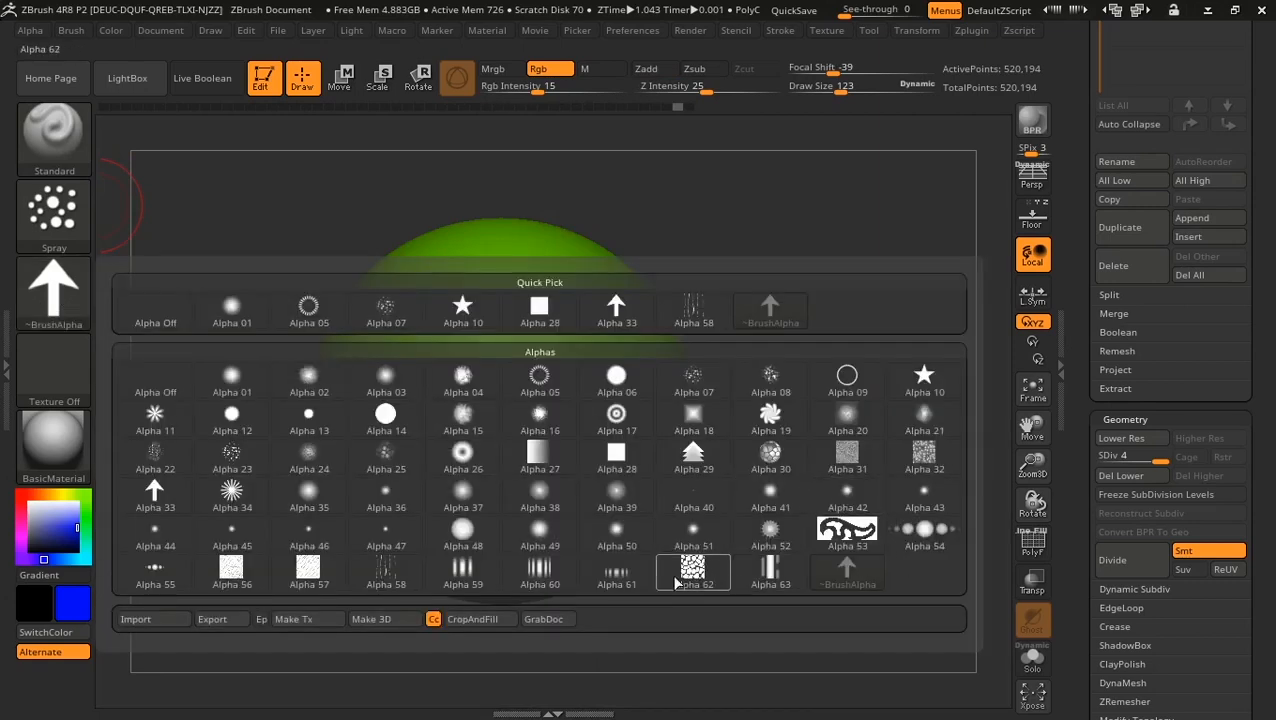
{"action": "left_click", "coordinate": [175, 321]}
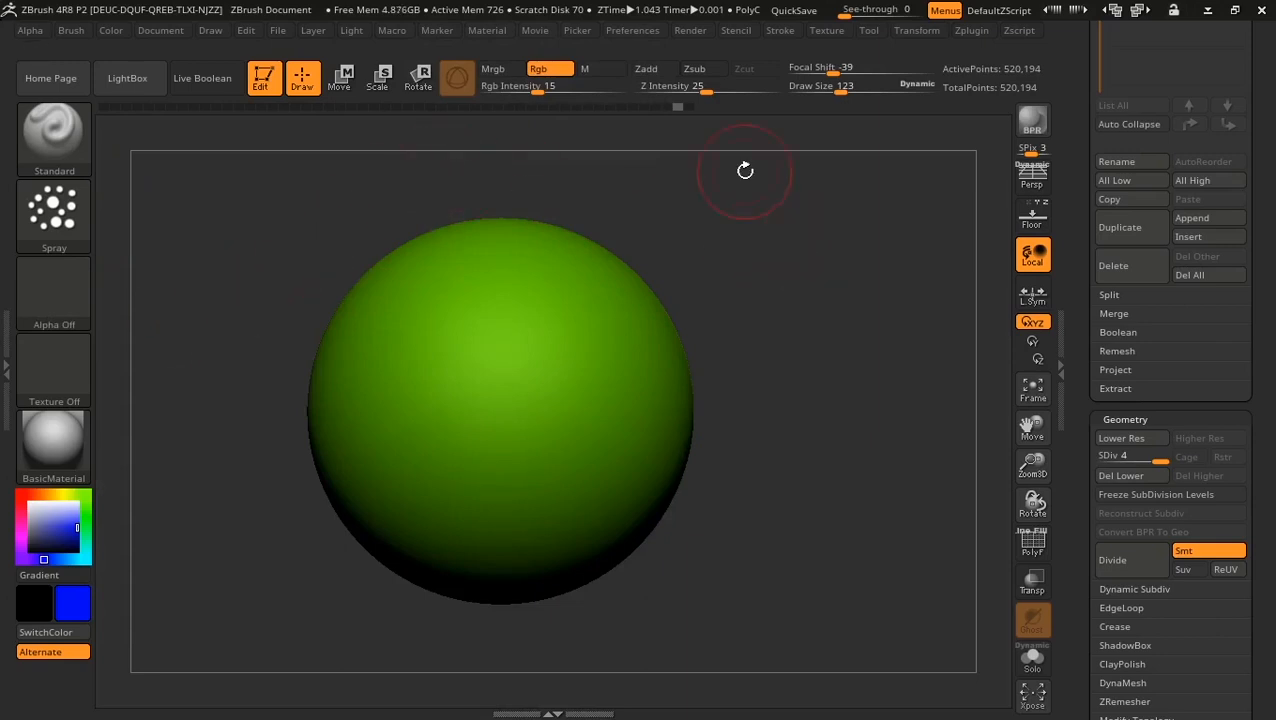
Step: Switch to the Dots stroke, set Rgb Intensity to 100 and paint a wavy blue stripe
{"action": "left_click", "coordinate": [52, 210]}
{"action": "left_click", "coordinate": [170, 234]}
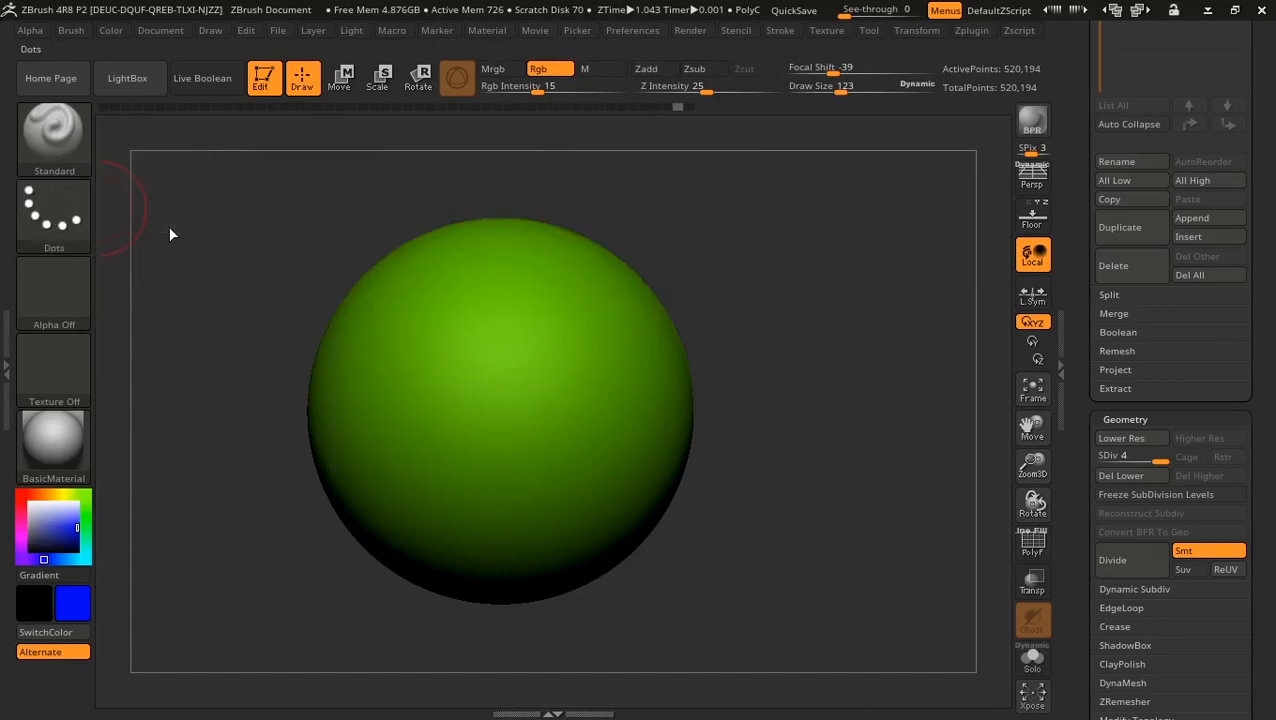
{"action": "left_click_drag", "start_coordinate": [411, 272], "coordinate": [420, 495]}
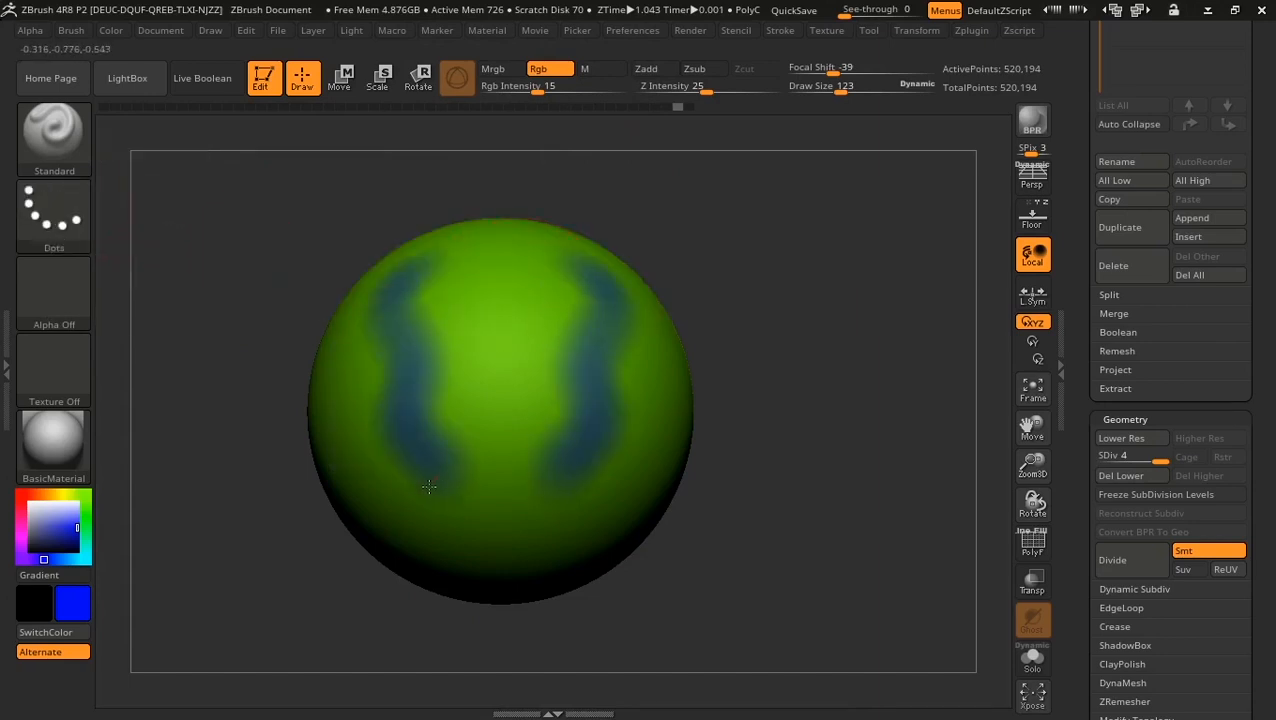
{"action": "key", "text": "ctrl+z"}
{"action": "left_click_drag", "start_coordinate": [540, 88], "coordinate": [607, 91]}
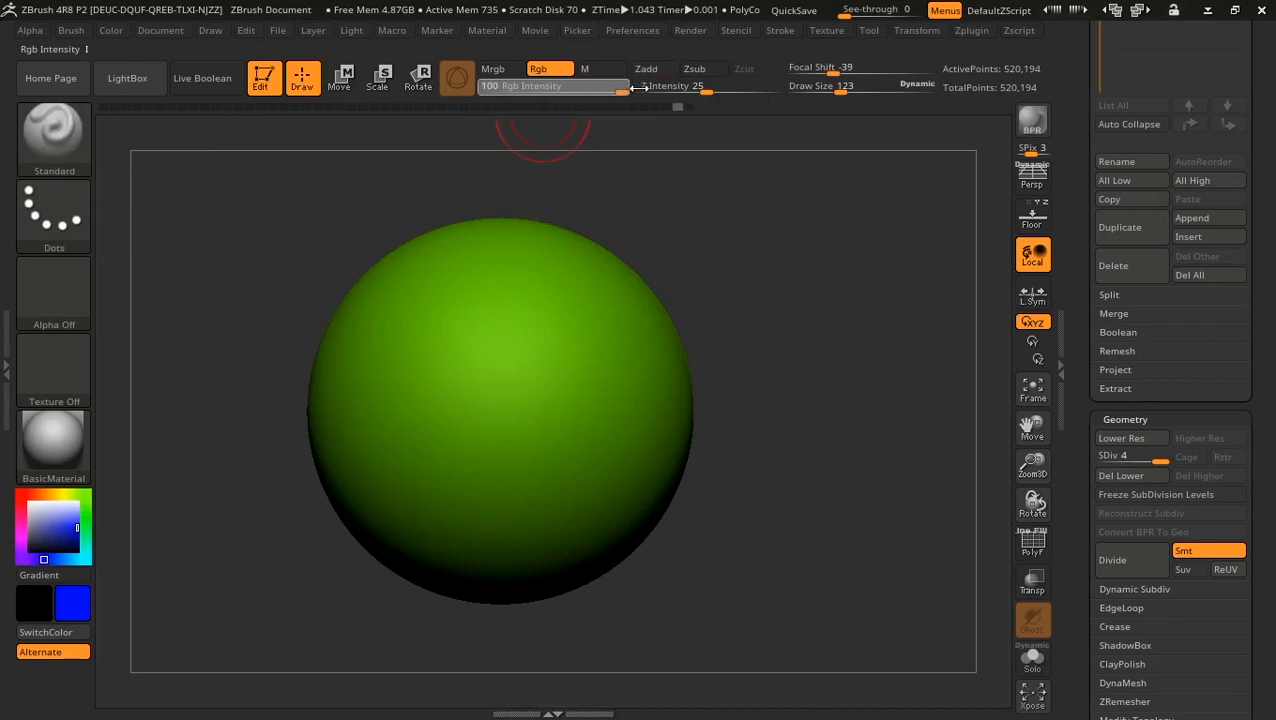
{"action": "left_click_drag", "start_coordinate": [449, 277], "coordinate": [403, 504]}
{"action": "mouse_move", "coordinate": [134, 402]}
{"action": "left_mouse_down"}
{"action": "mouse_move", "coordinate": [138, 420]}
{"action": "mouse_move", "coordinate": [177, 356]}
{"action": "mouse_move", "coordinate": [305, 313]}
{"action": "left_mouse_up"}
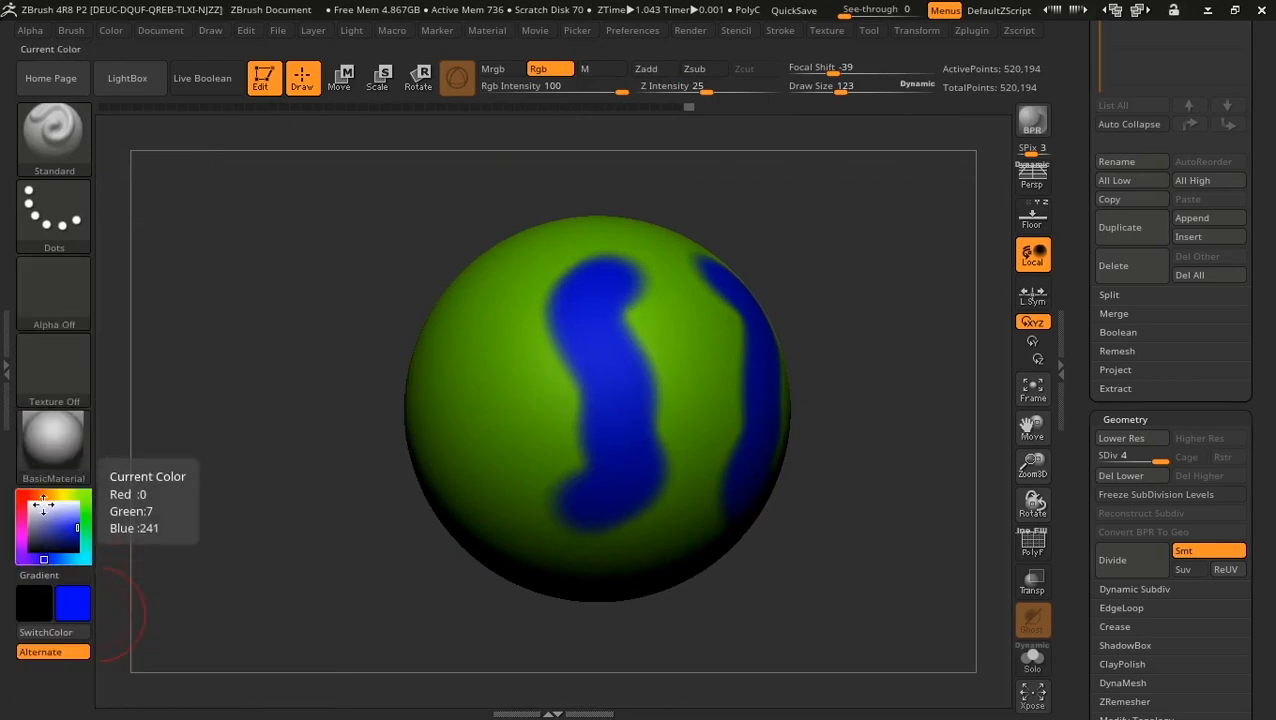
Step: Pick red and paint a wavy red stripe down the sphere's left side
{"action": "left_click", "coordinate": [20, 494]}
{"action": "left_click", "coordinate": [57, 524]}
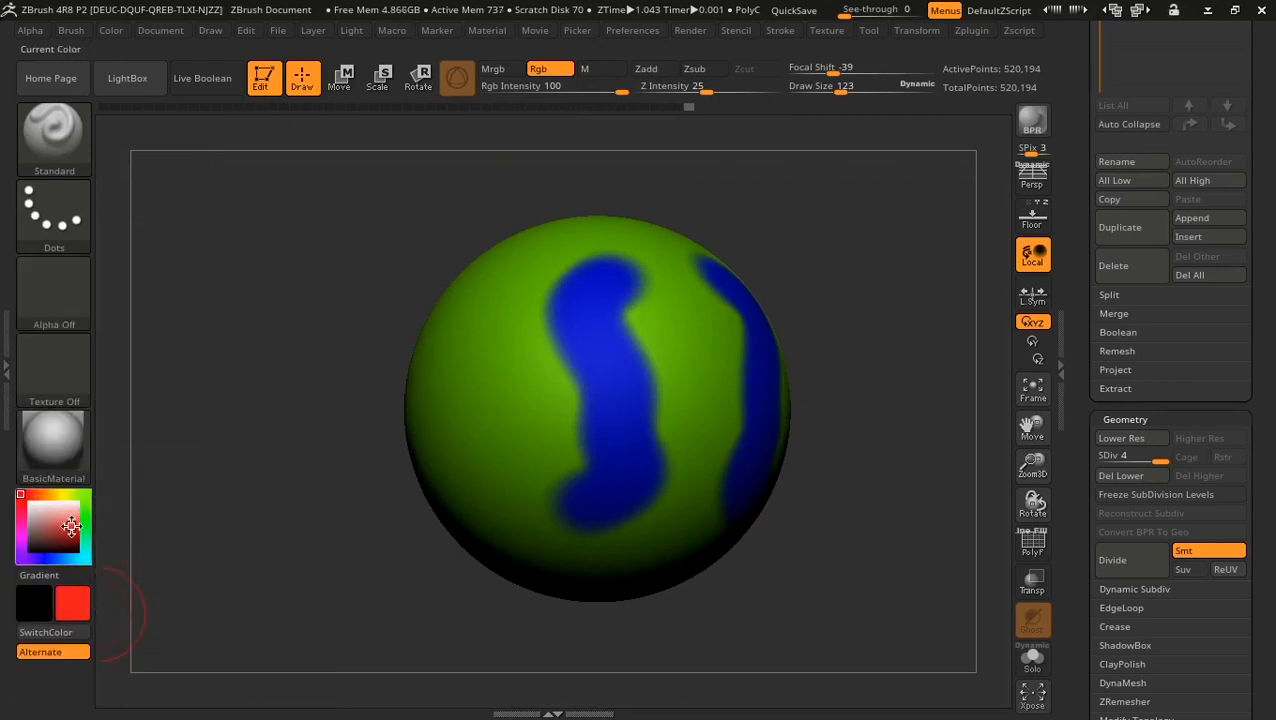
{"action": "left_click_drag", "start_coordinate": [284, 369], "coordinate": [319, 379]}
{"action": "left_click_drag", "start_coordinate": [437, 288], "coordinate": [436, 513]}
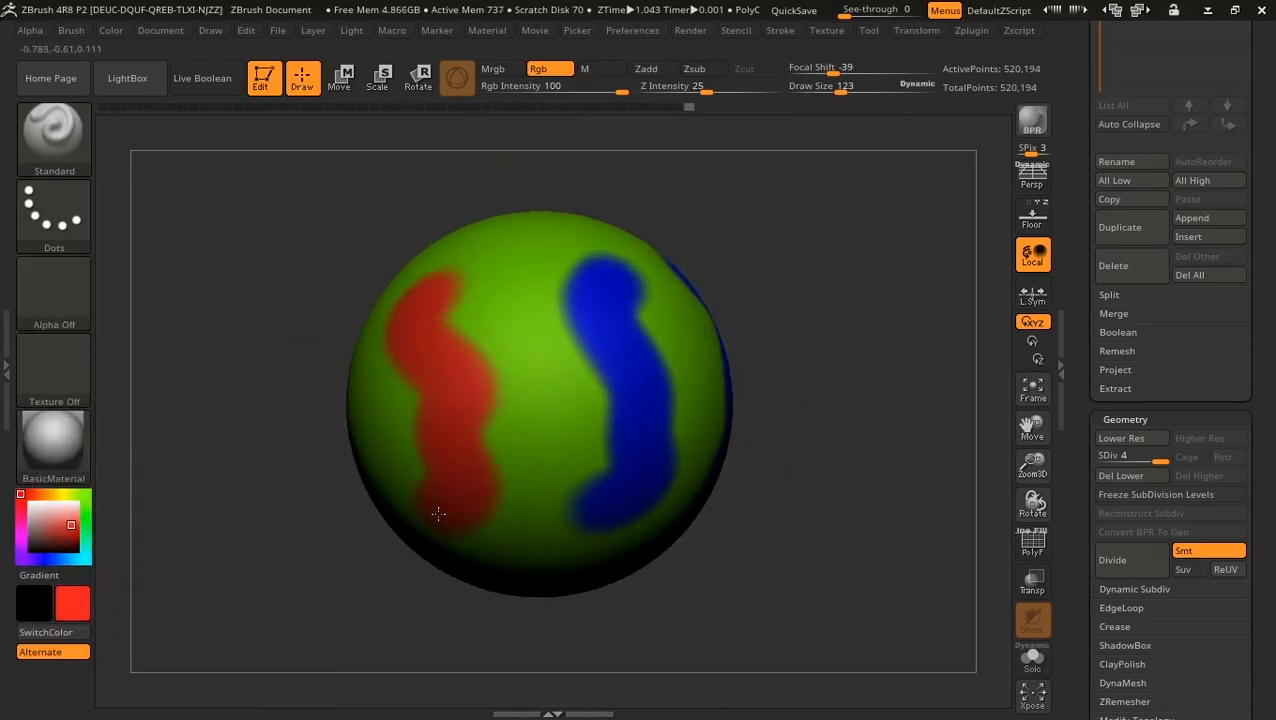
{"action": "left_click_drag", "start_coordinate": [351, 597], "coordinate": [303, 600]}
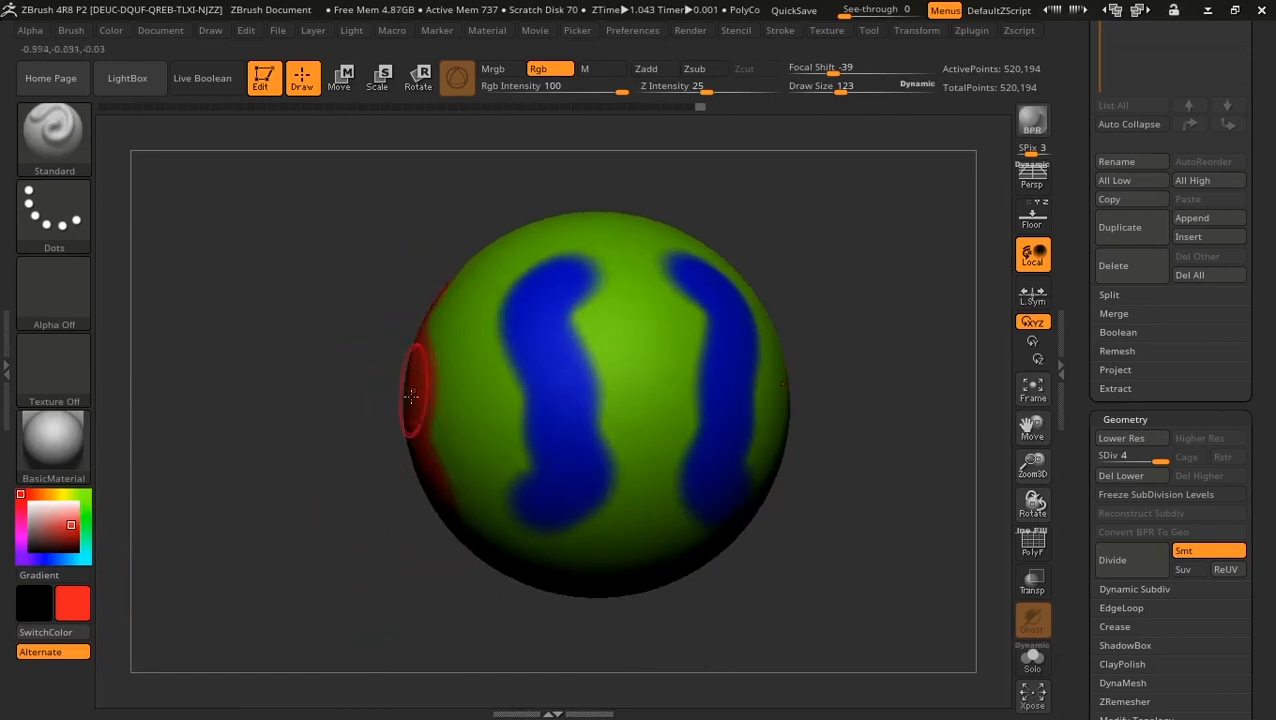
{"action": "left_click_drag", "start_coordinate": [313, 458], "coordinate": [393, 447]}
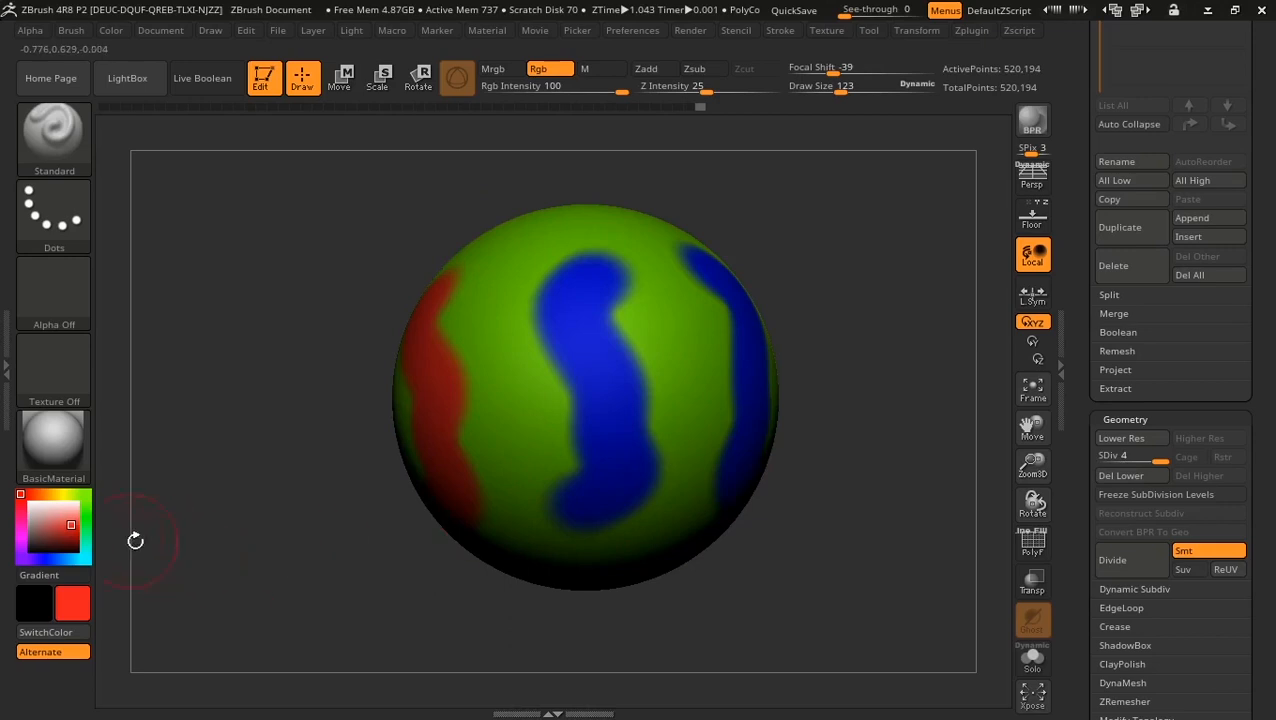
{"action": "left_click", "coordinate": [50, 557]}
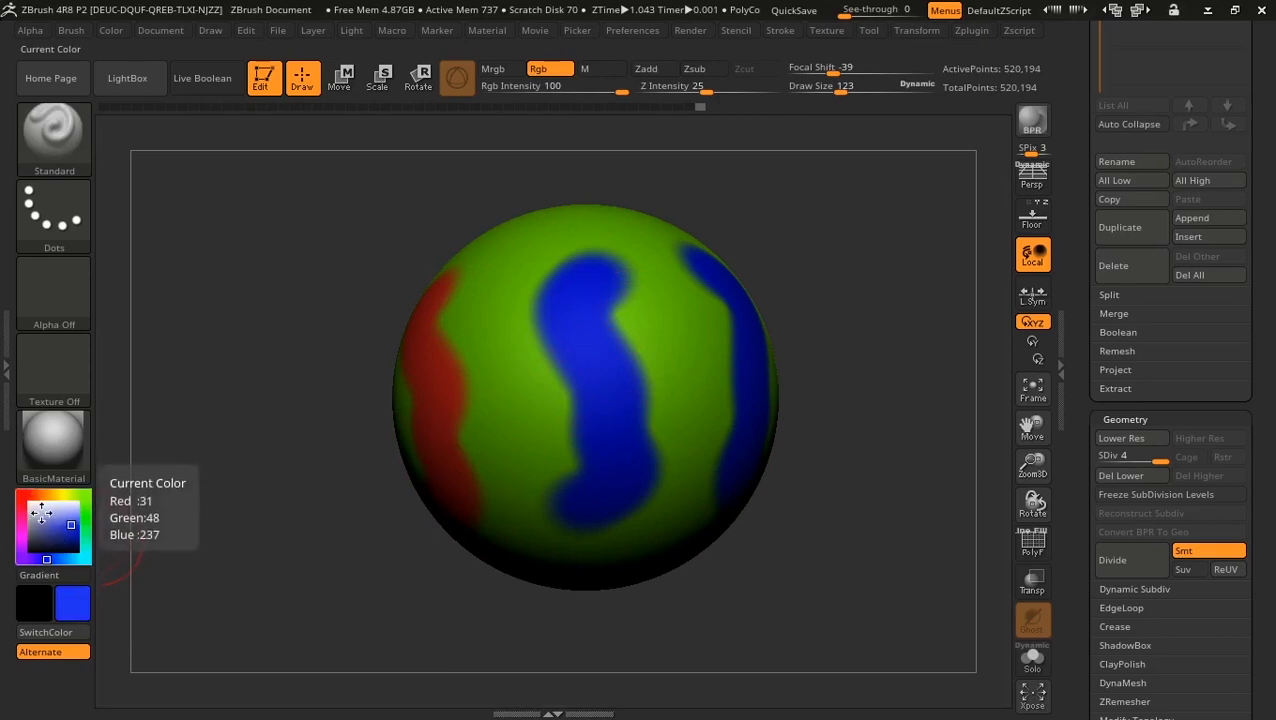
{"action": "left_click", "coordinate": [20, 495]}
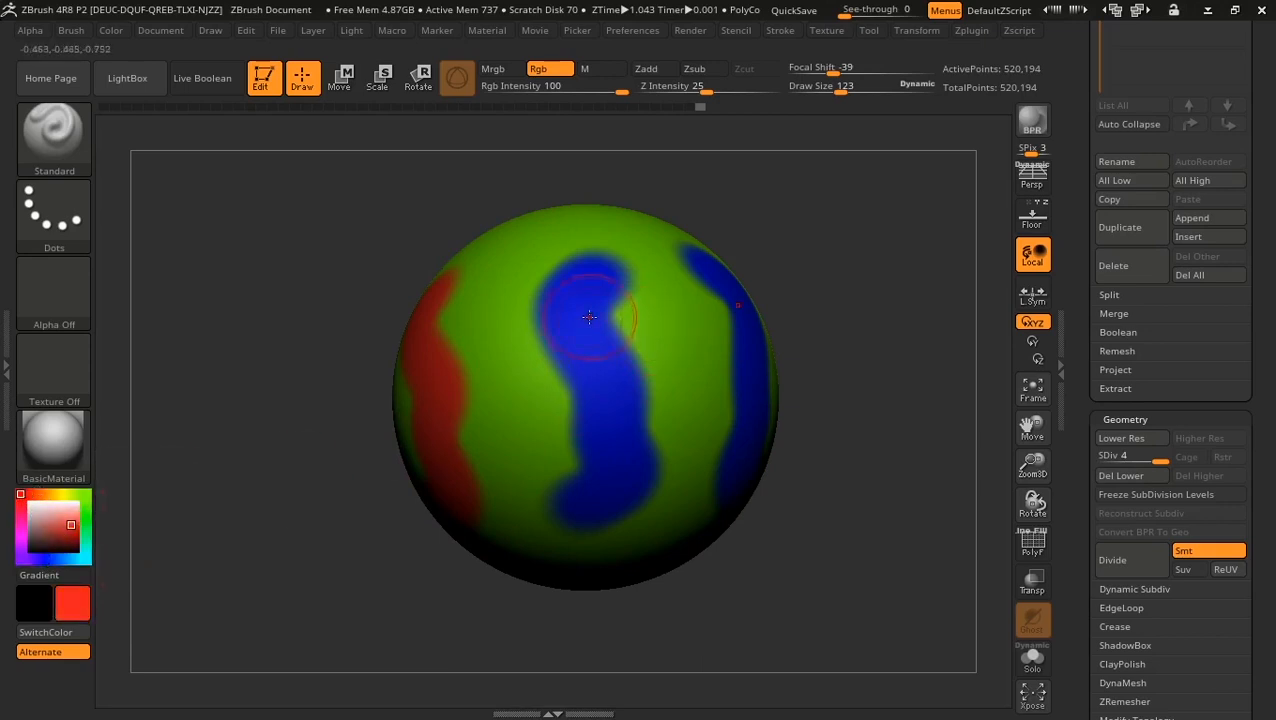
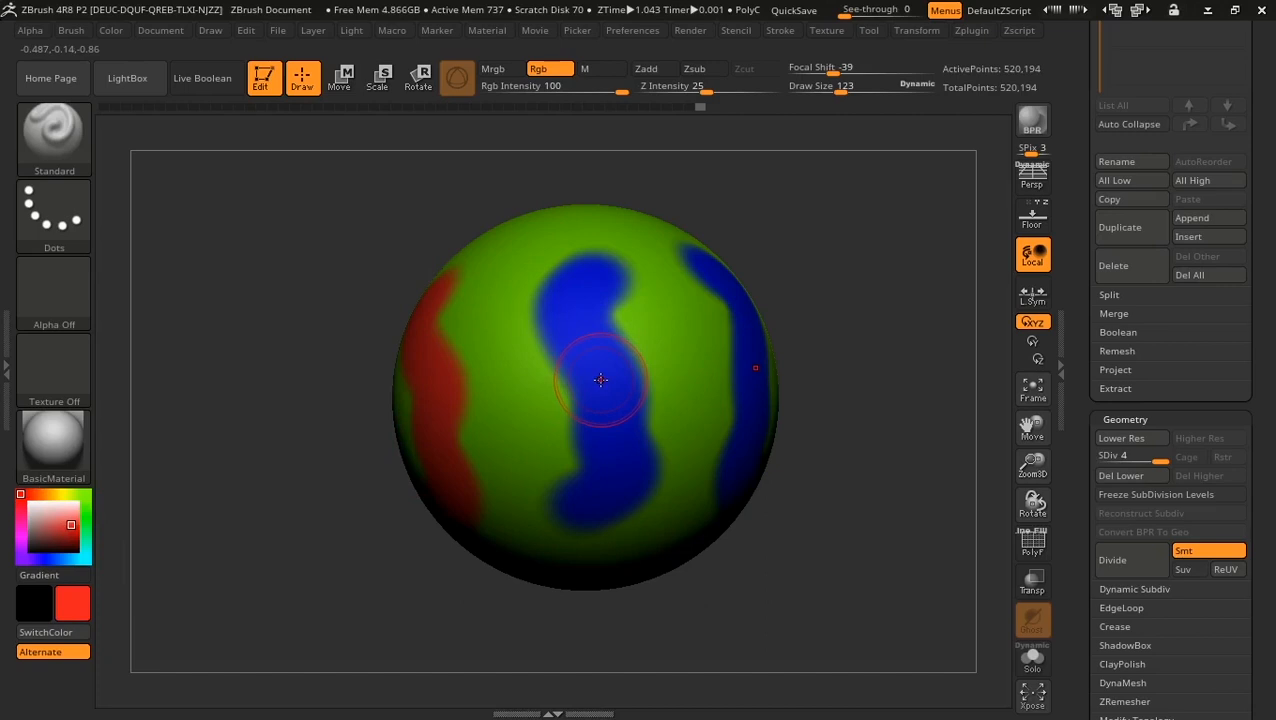
Step: Sample the blue, green, red and grey colours from the sphere and canvas with C
{"action": "key", "text": "c"}
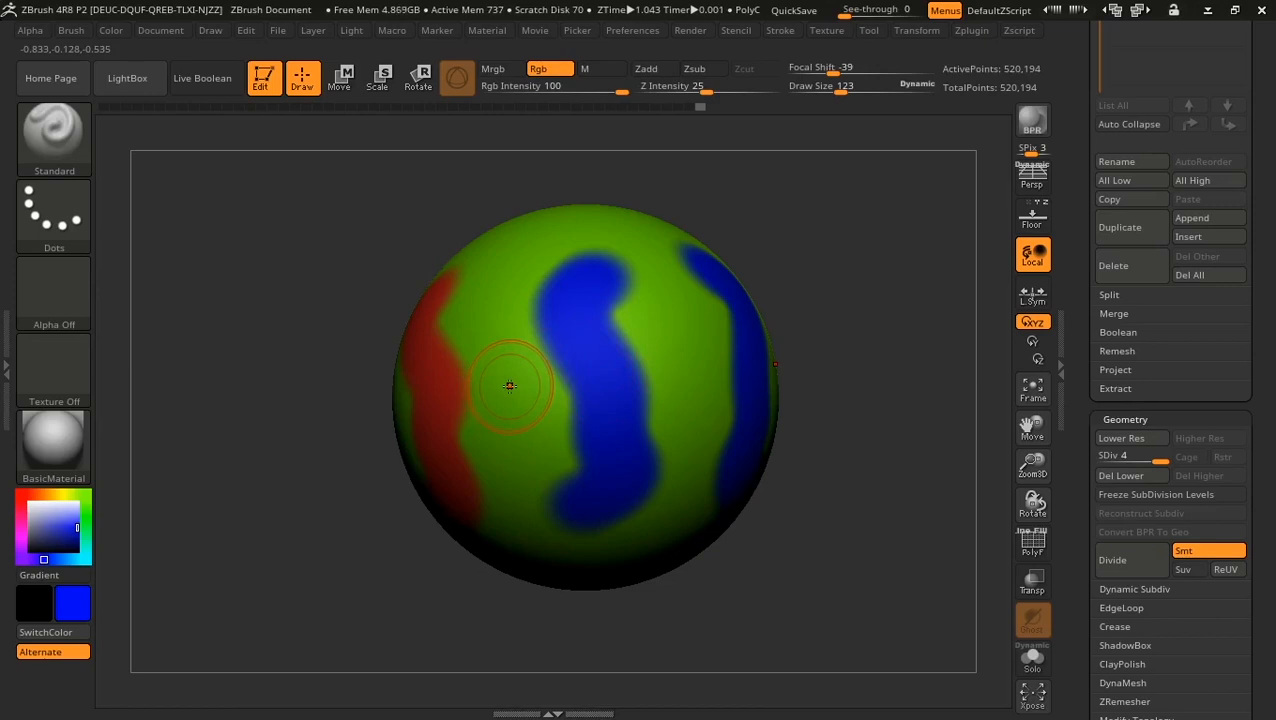
{"action": "key", "text": "c"}
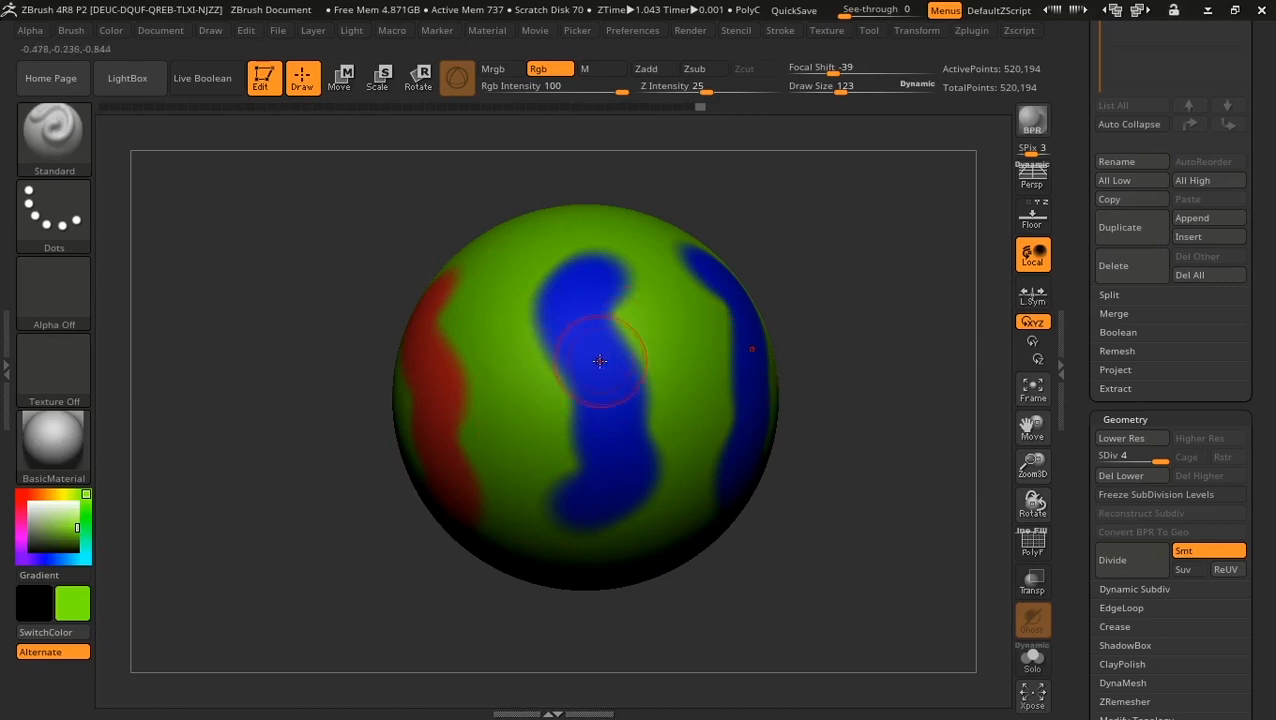
{"action": "key", "text": "c"}
{"action": "key", "text": "c"}
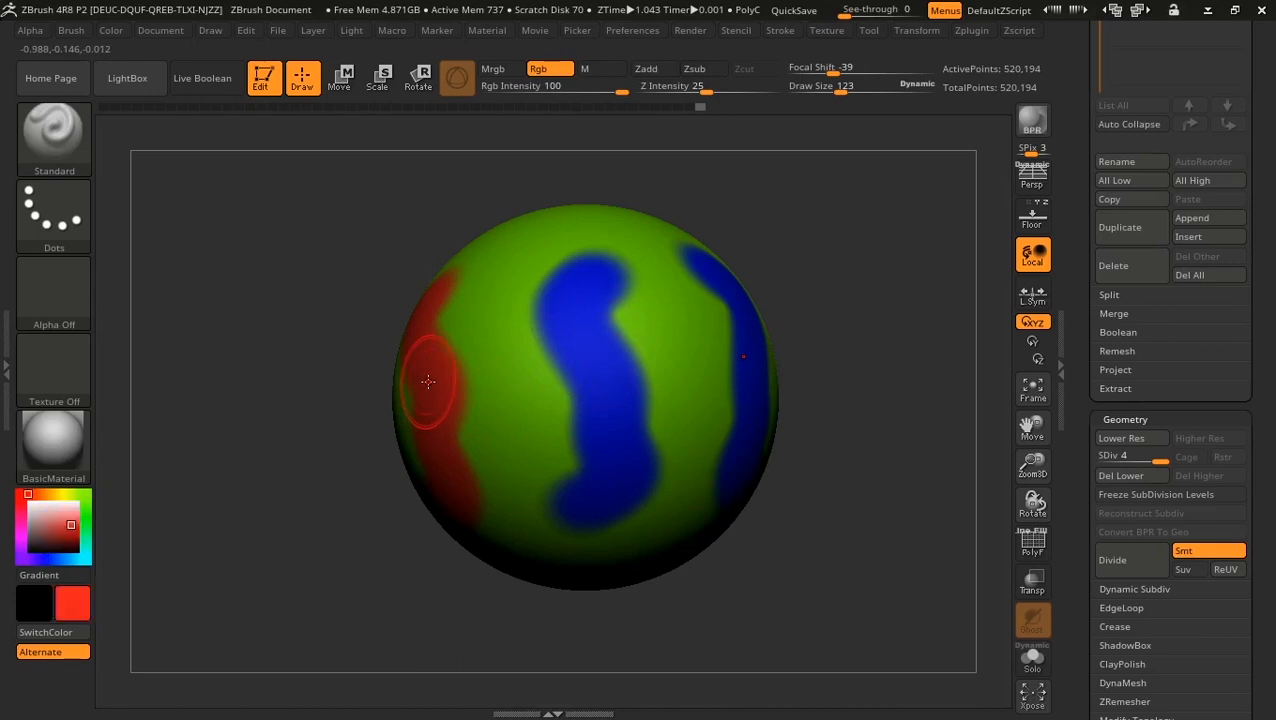
{"action": "left_click_drag", "start_coordinate": [929, 378], "coordinate": [913, 354]}
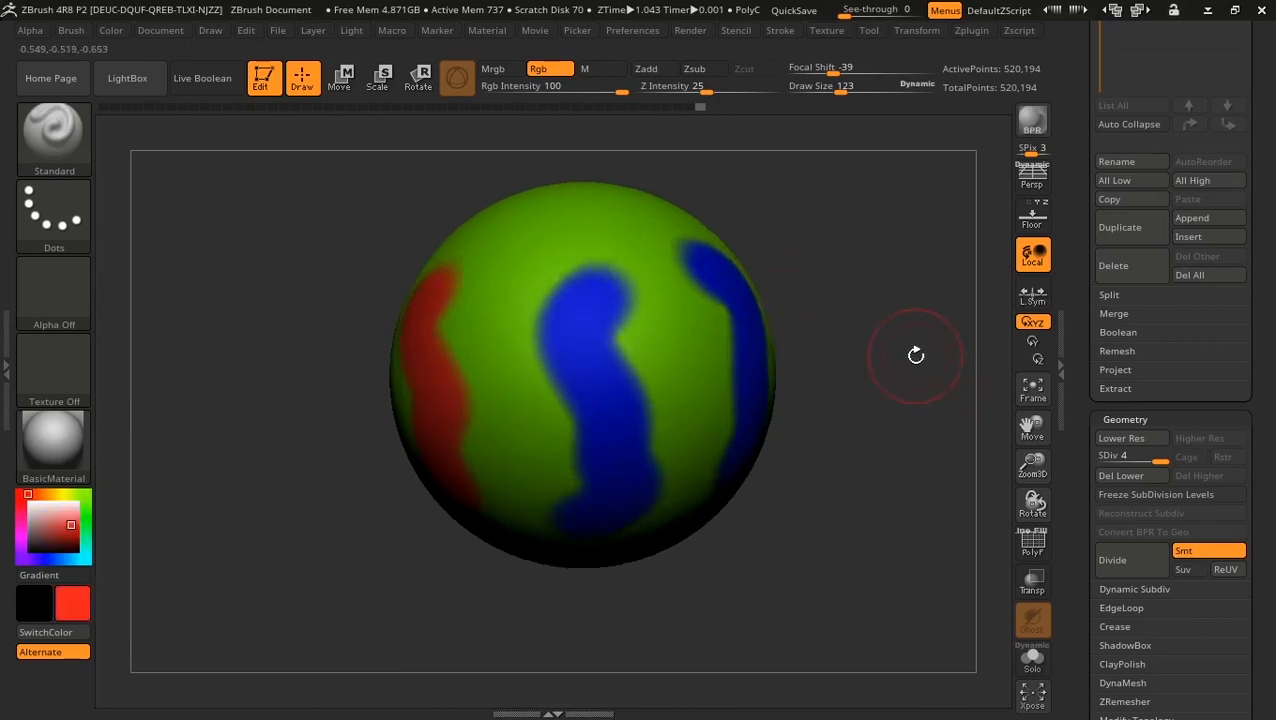
{"action": "key", "text": "c"}
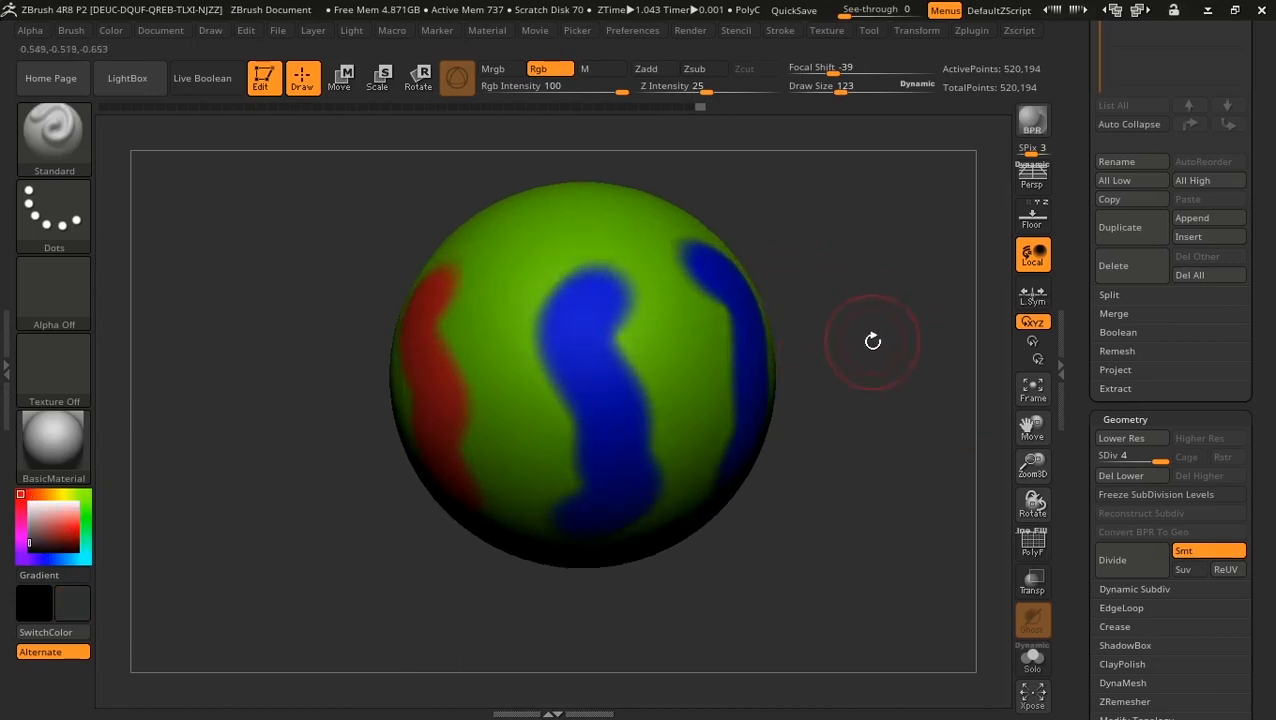
{"action": "key", "text": "c"}
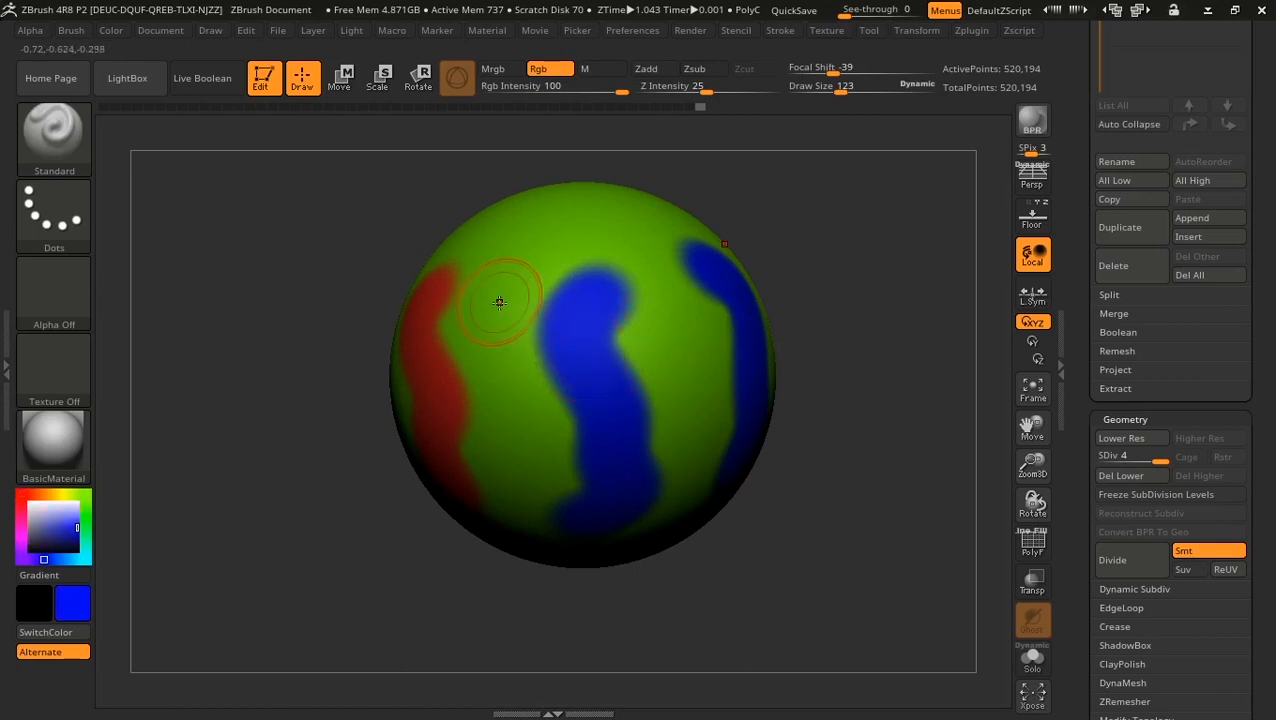
{"action": "key", "text": "c"}
{"action": "key", "text": "c"}
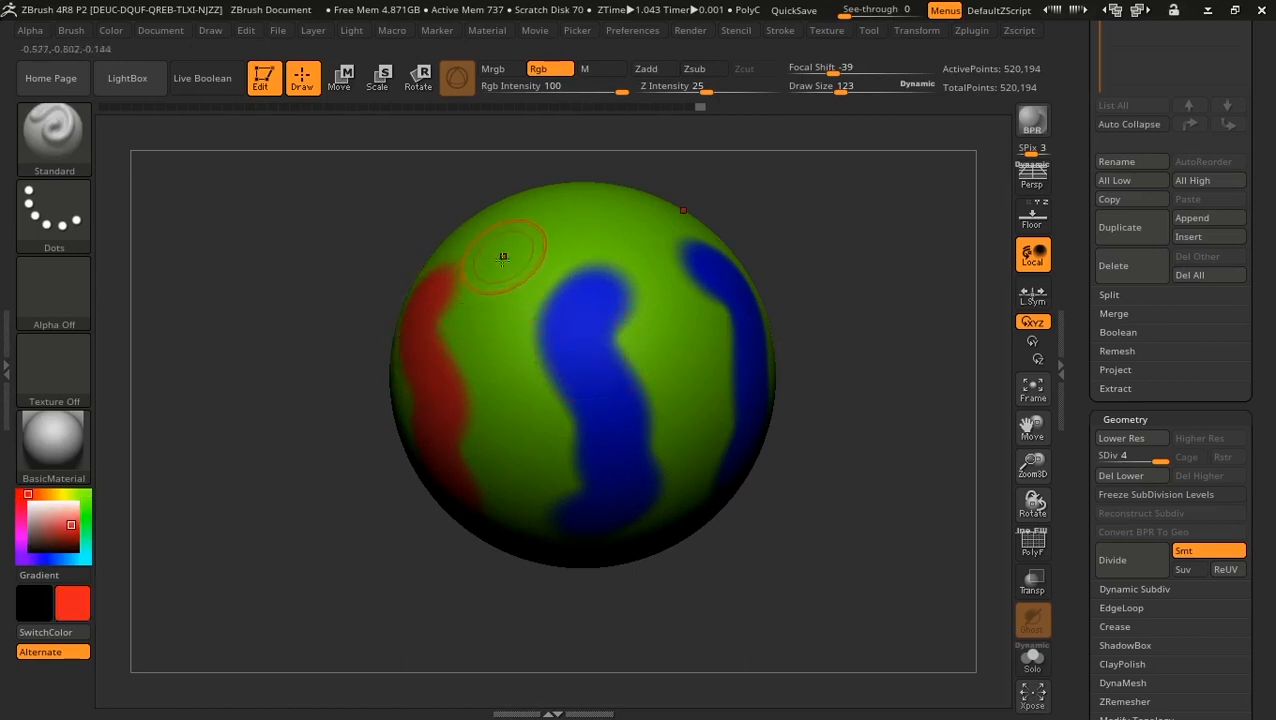
{"action": "key", "text": "c"}
{"action": "key", "text": "c"}
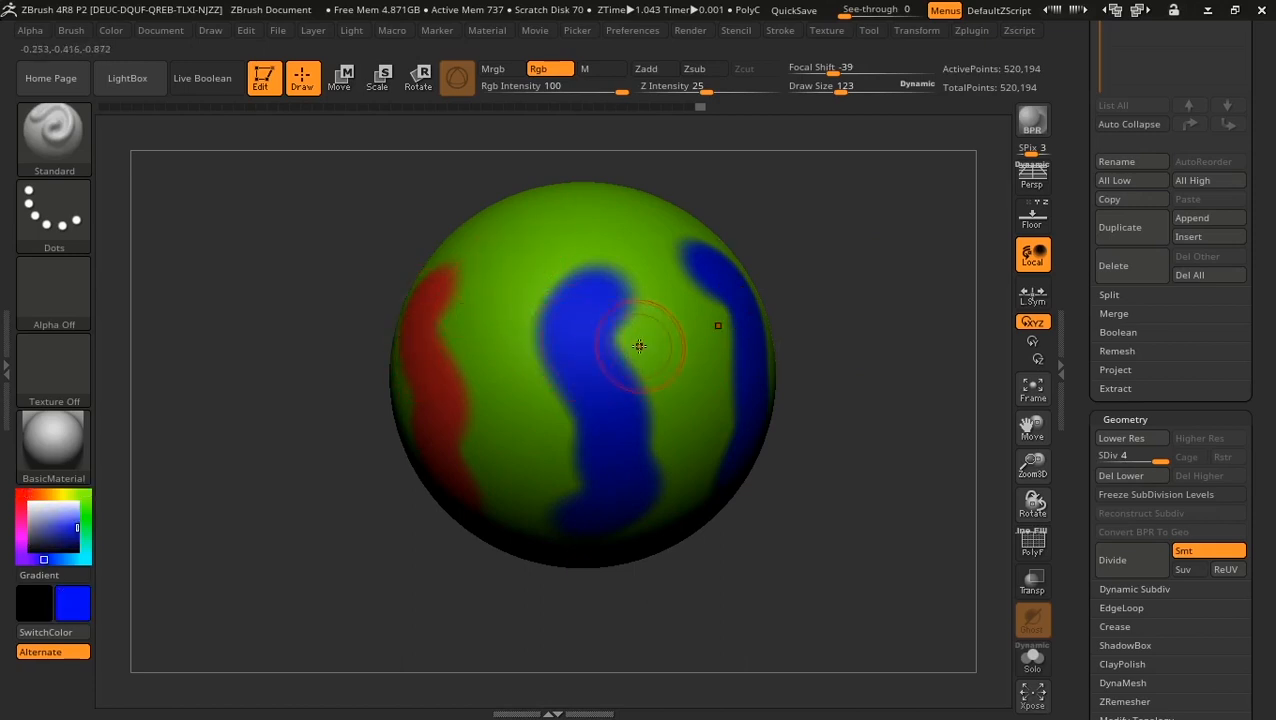
{"action": "key", "text": "c"}
Step: Rotate the sphere to bring the red band forward and rectangle-mask its lower half
{"action": "left_click_drag", "start_coordinate": [858, 516], "coordinate": [854, 470]}
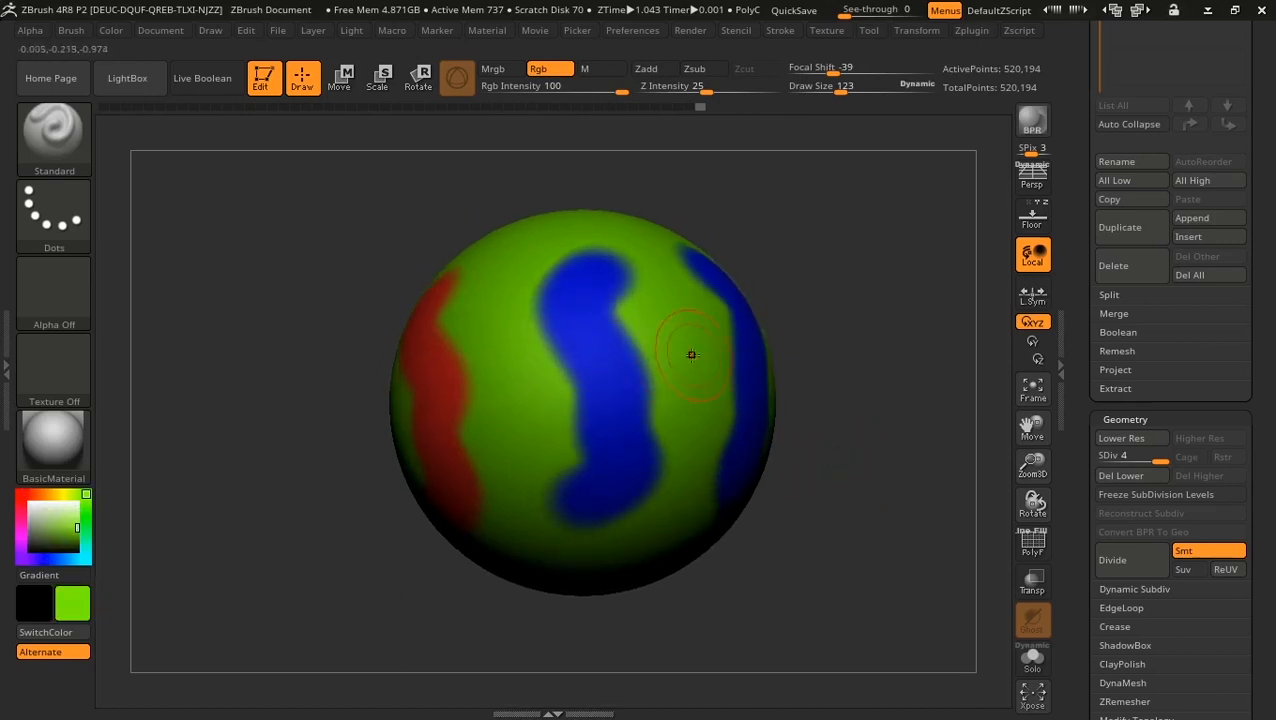
{"action": "left_click_drag", "start_coordinate": [871, 329], "coordinate": [906, 342]}
{"action": "mouse_move", "coordinate": [745, 416]}
{"action": "left_mouse_down", "text": "alt"}
{"action": "mouse_move", "coordinate": [754, 370]}
{"action": "mouse_move", "coordinate": [807, 399]}
{"action": "left_mouse_up", "text": "alt"}
{"action": "mouse_move", "coordinate": [738, 617]}
{"action": "left_mouse_down", "text": "ctrl"}
{"action": "mouse_move", "coordinate": [365, 501]}
{"action": "mouse_move", "coordinate": [308, 384]}
{"action": "mouse_move", "coordinate": [306, 396]}
{"action": "left_mouse_up", "text": "ctrl"}
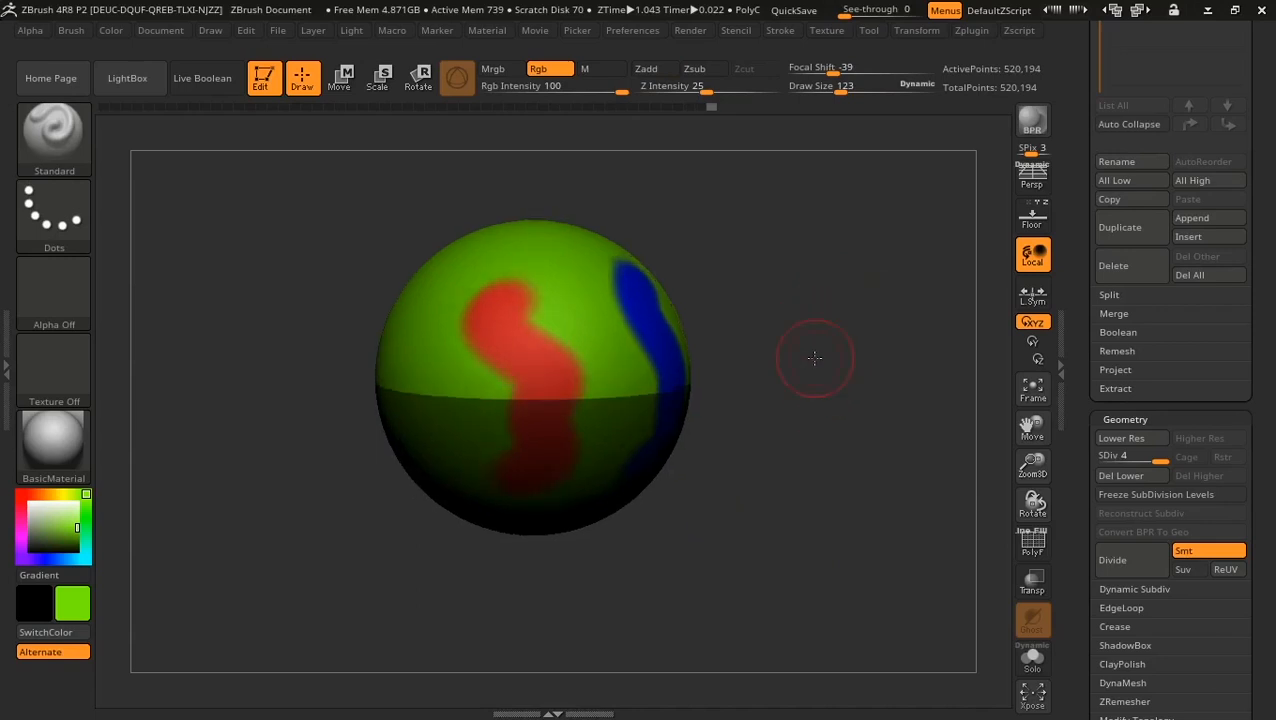
Step: Pick yellow and use Color > FillObject to fill the sphere's unmasked upper half, then inspect it
{"action": "left_click_drag", "start_coordinate": [854, 341], "coordinate": [840, 405], "text": "alt"}
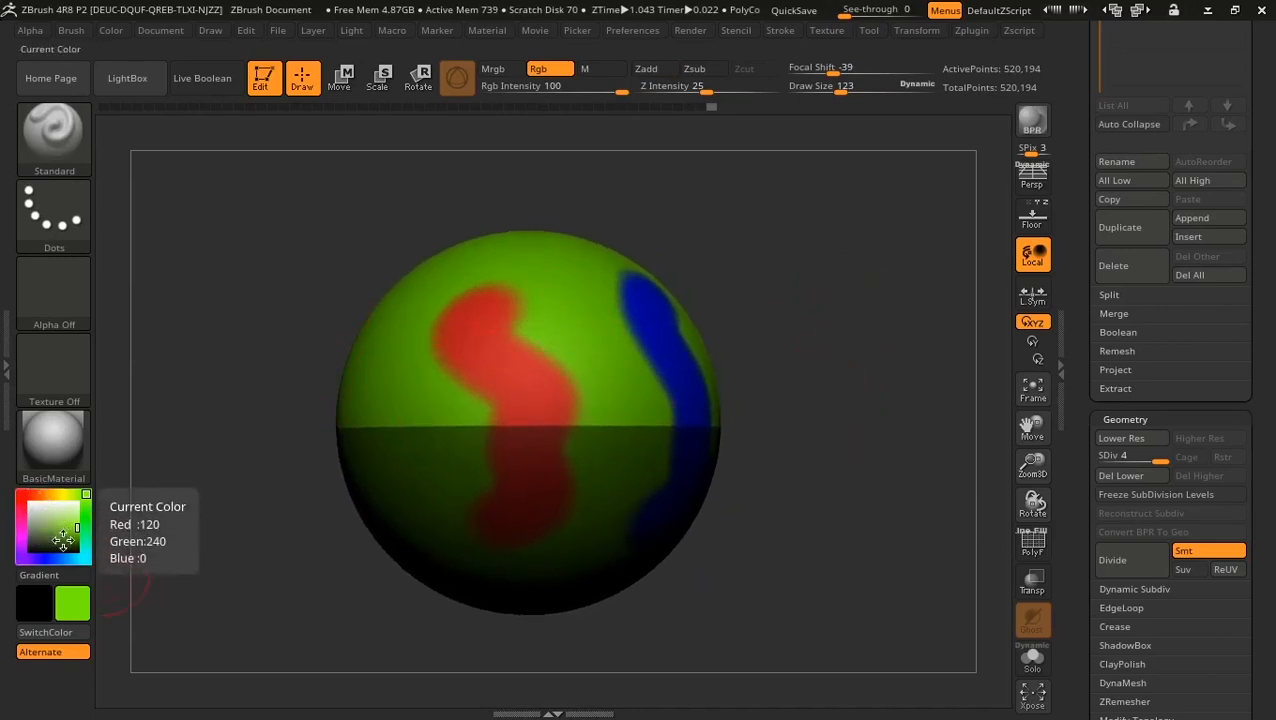
{"action": "left_click", "coordinate": [62, 493]}
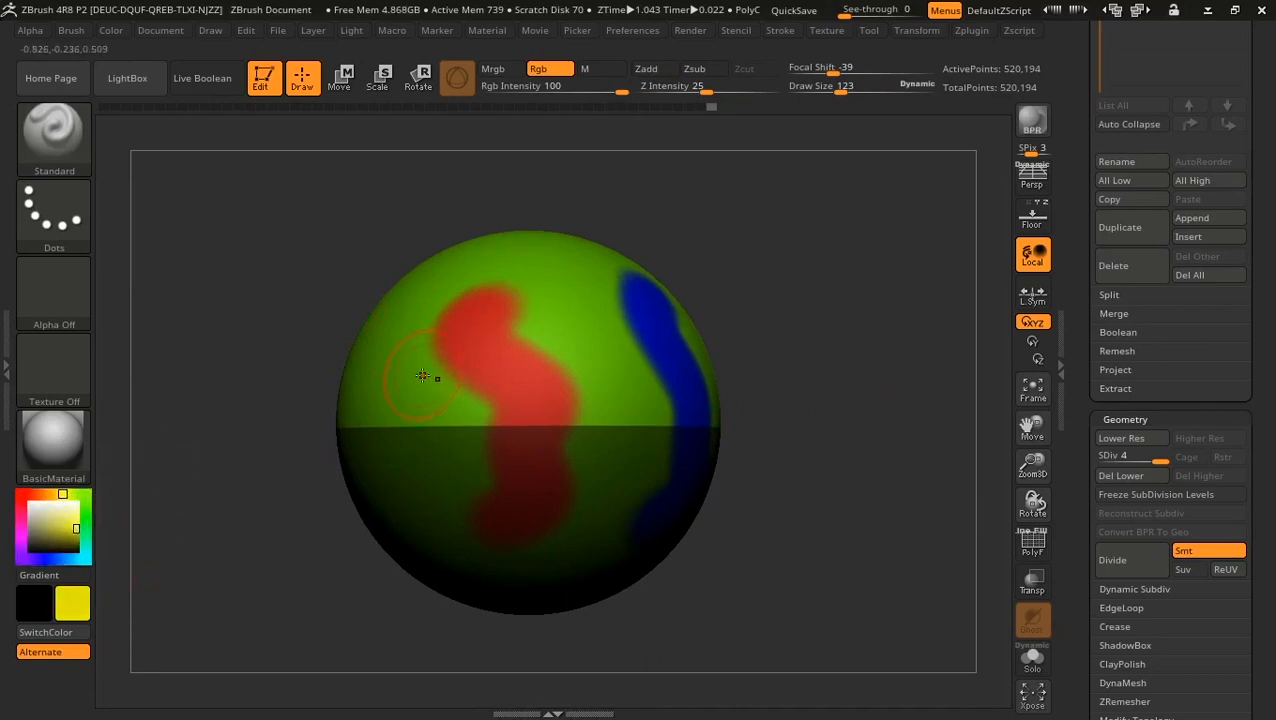
{"action": "left_click", "coordinate": [118, 33]}
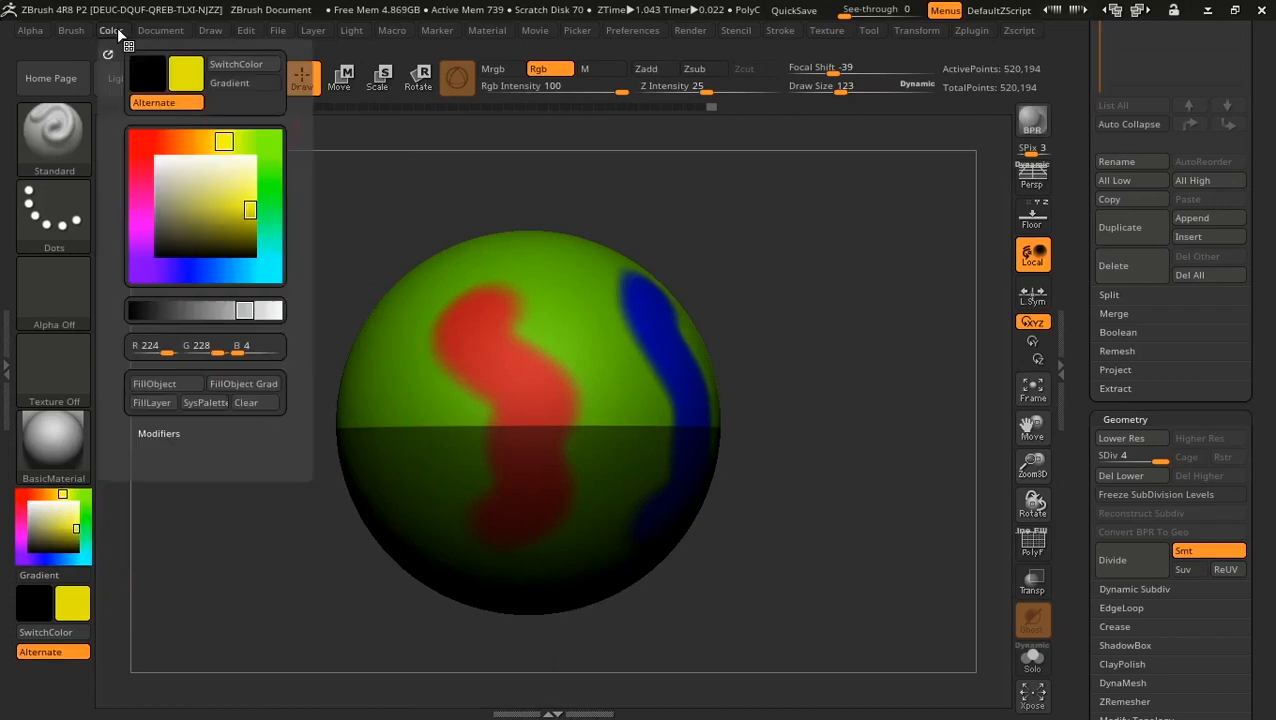
{"action": "left_click", "coordinate": [173, 383]}
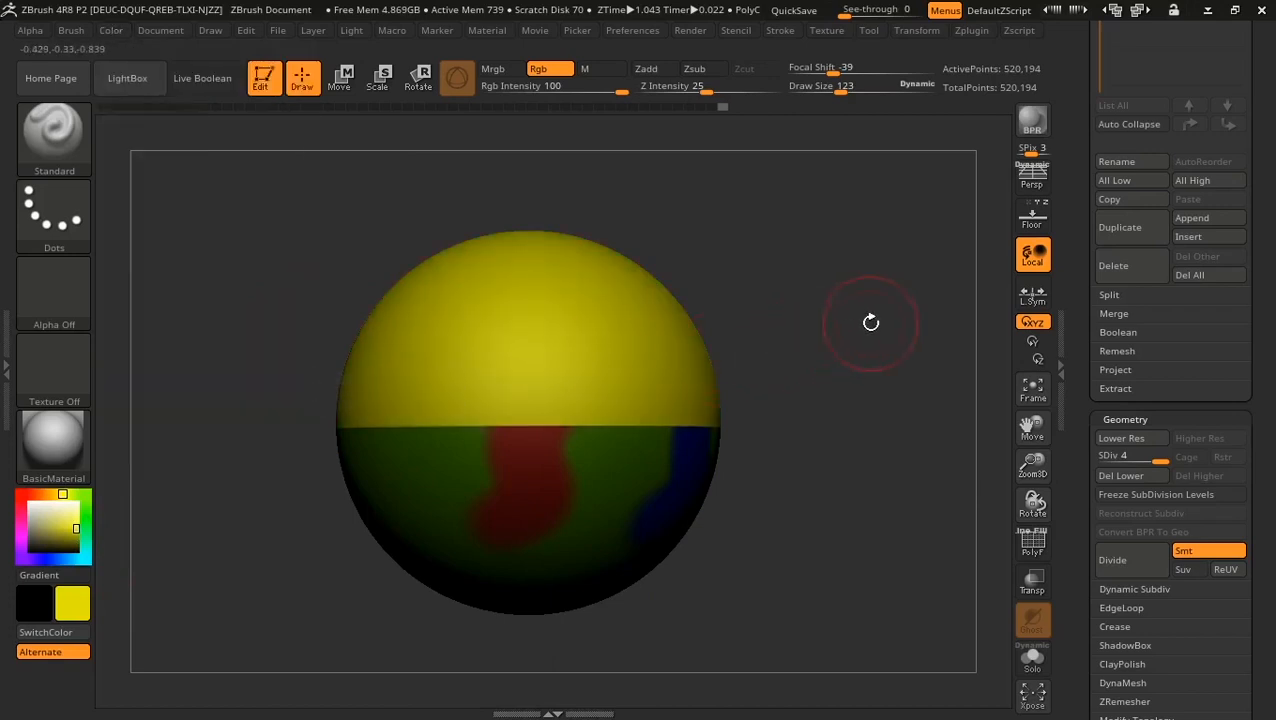
{"action": "mouse_move", "coordinate": [828, 358]}
{"action": "left_mouse_down"}
{"action": "mouse_move", "coordinate": [858, 386]}
{"action": "mouse_move", "coordinate": [960, 284]}
{"action": "mouse_move", "coordinate": [913, 330]}
{"action": "left_mouse_up"}
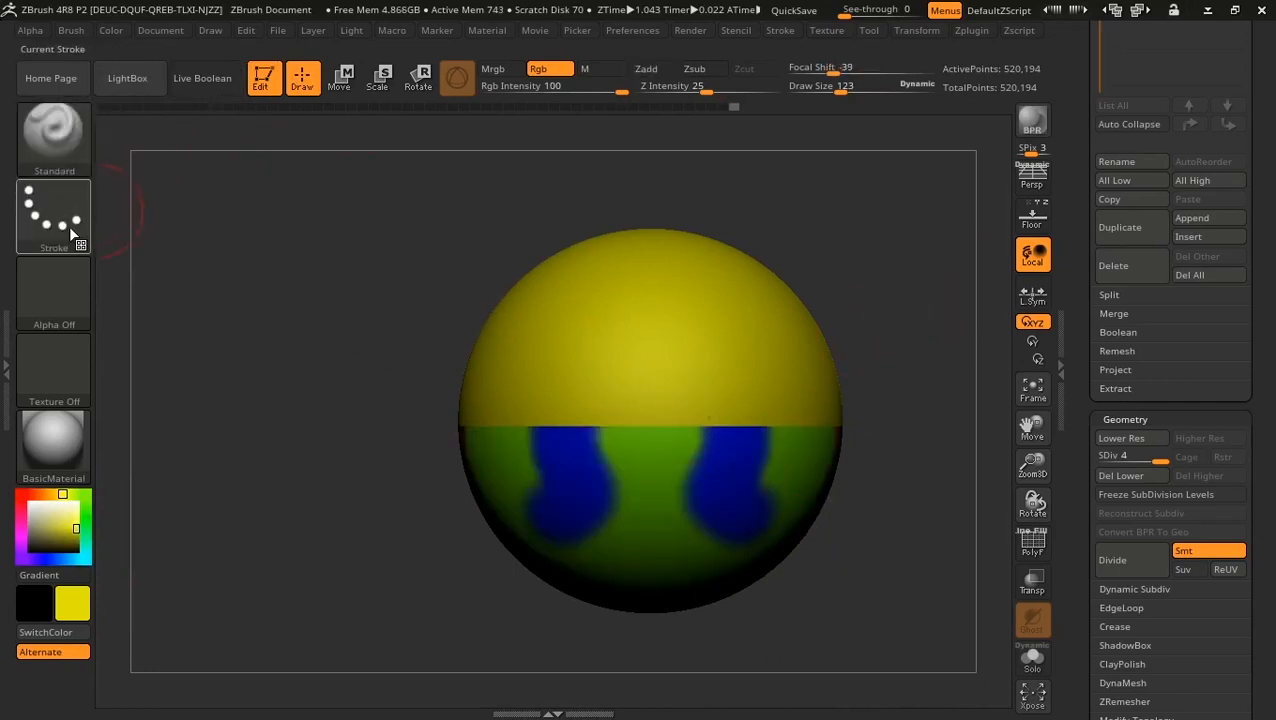
Step: Mask a round spot on the sphere, invert the mask and fill the spot with white
{"action": "left_click", "coordinate": [652, 430], "text": "ctrl"}
{"action": "left_click_drag", "start_coordinate": [652, 430], "coordinate": [655, 412], "text": "ctrl"}
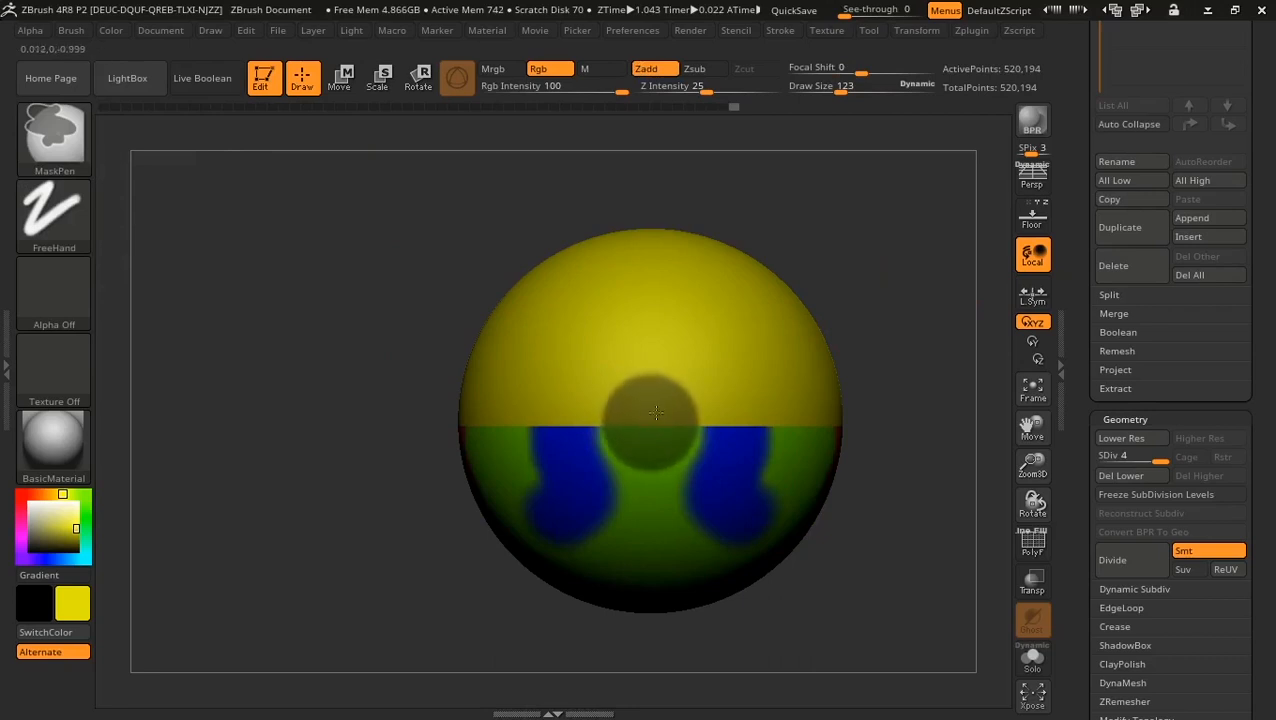
{"action": "left_click", "coordinate": [920, 275], "text": "ctrl"}
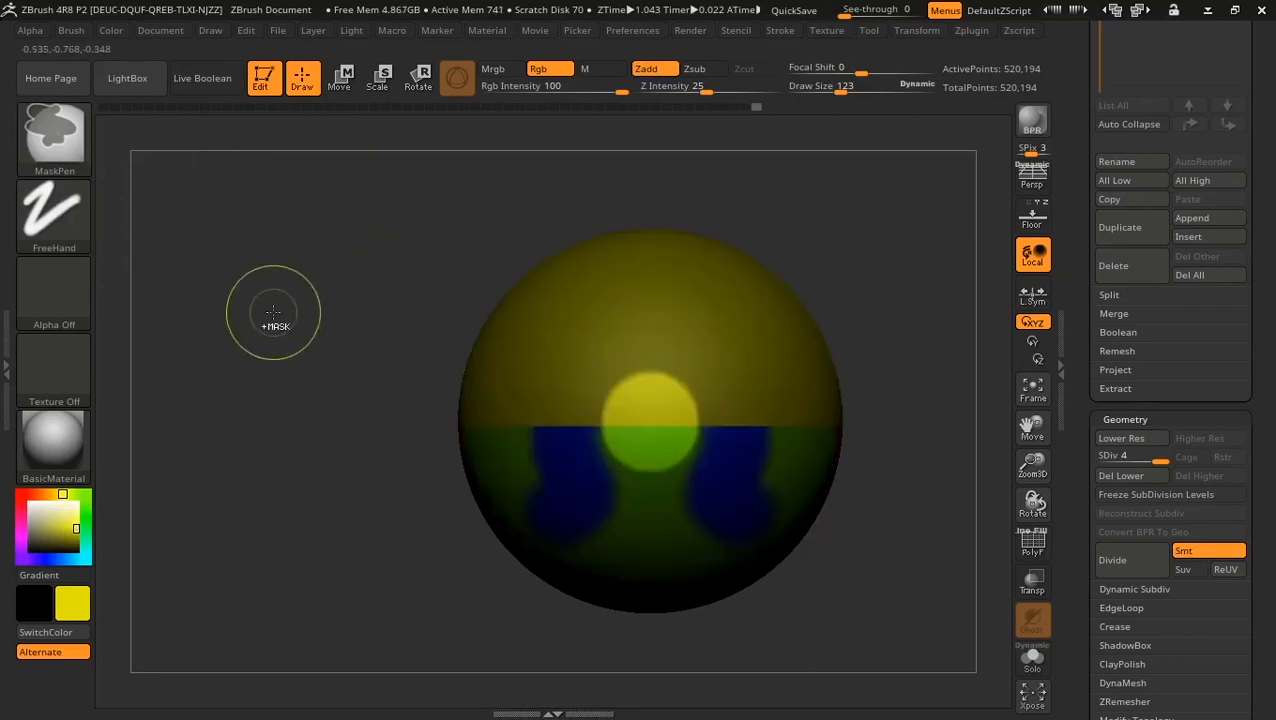
{"action": "left_click", "coordinate": [29, 497]}
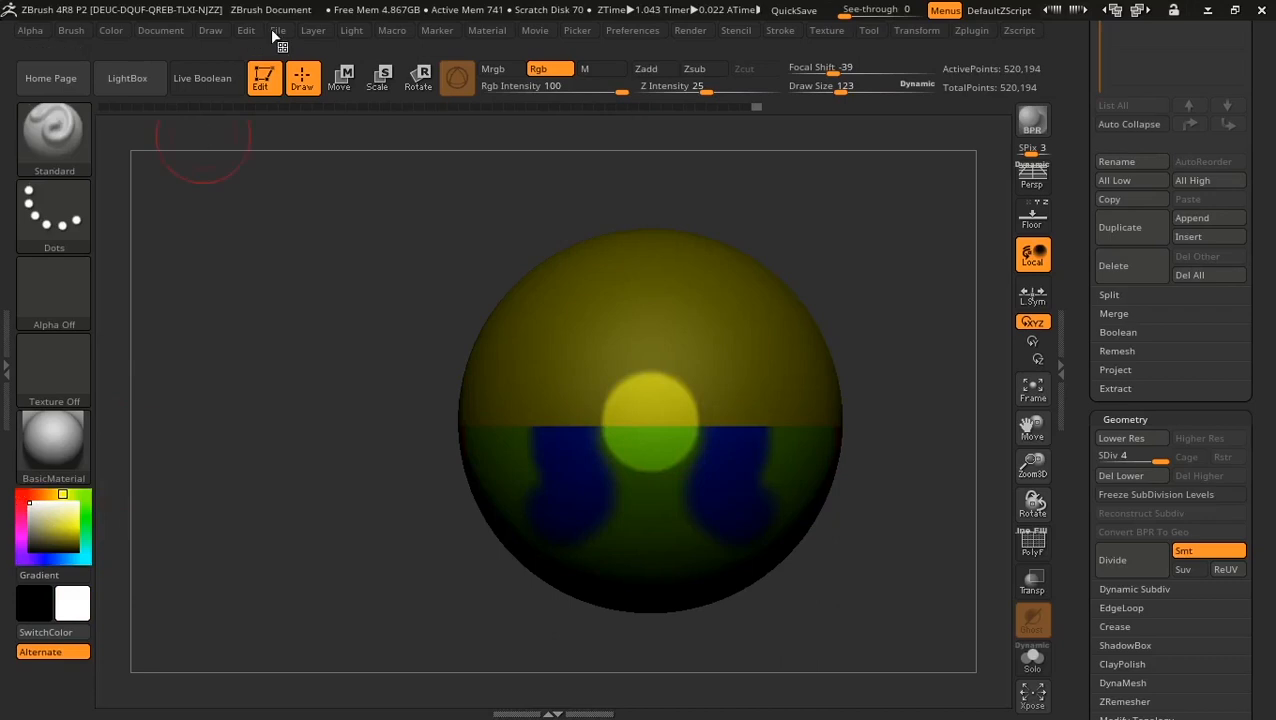
{"action": "left_click", "coordinate": [119, 32]}
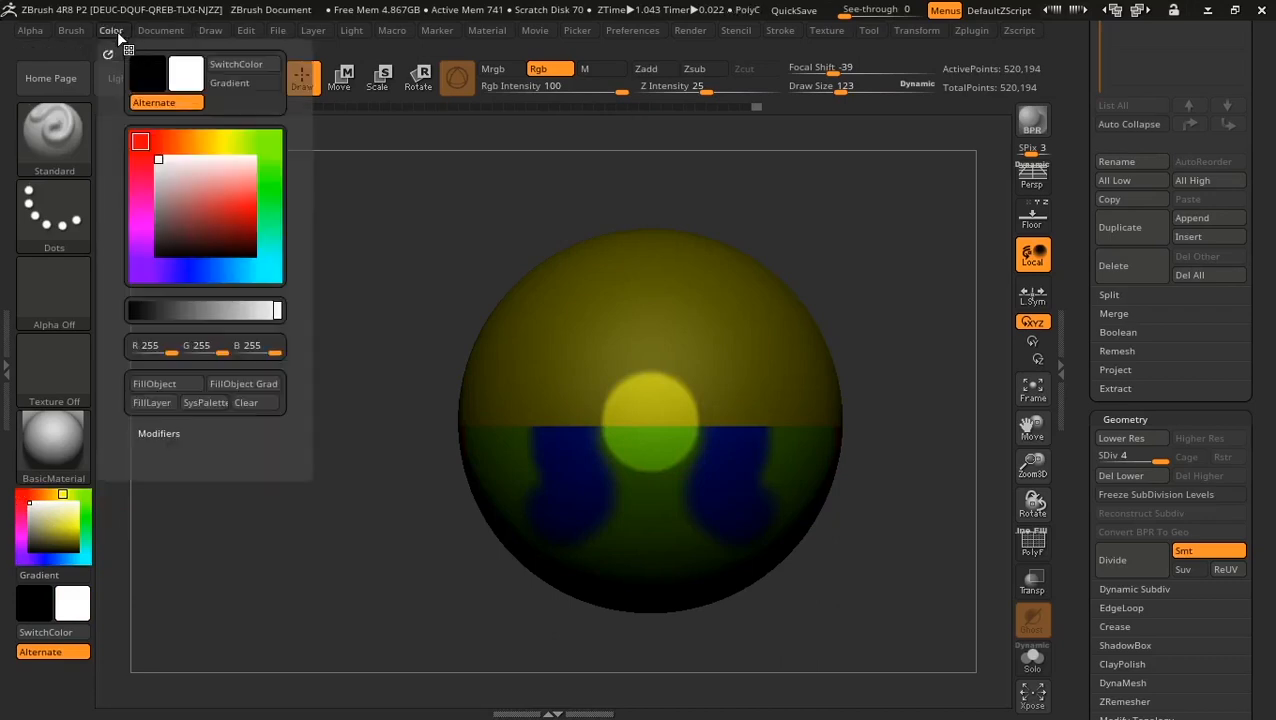
{"action": "left_click", "coordinate": [163, 382]}
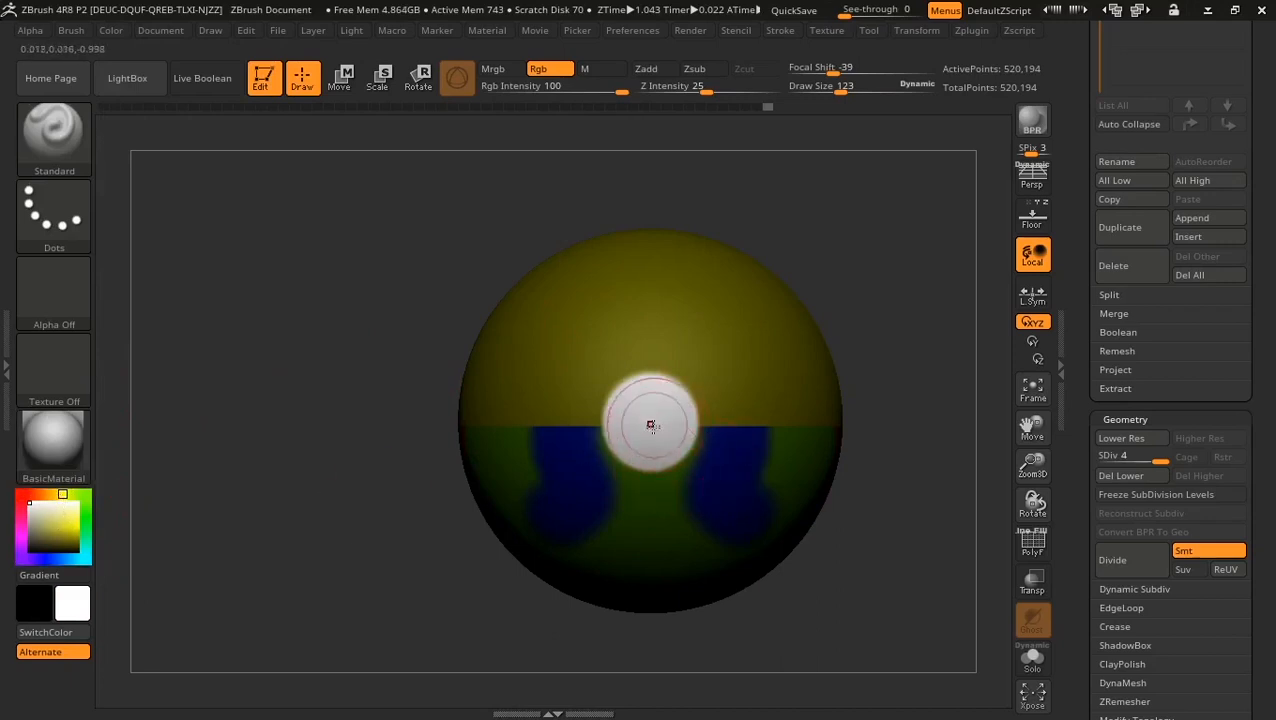
Step: Paint red over the white spot to make a solid red circle
{"action": "left_click", "coordinate": [22, 490]}
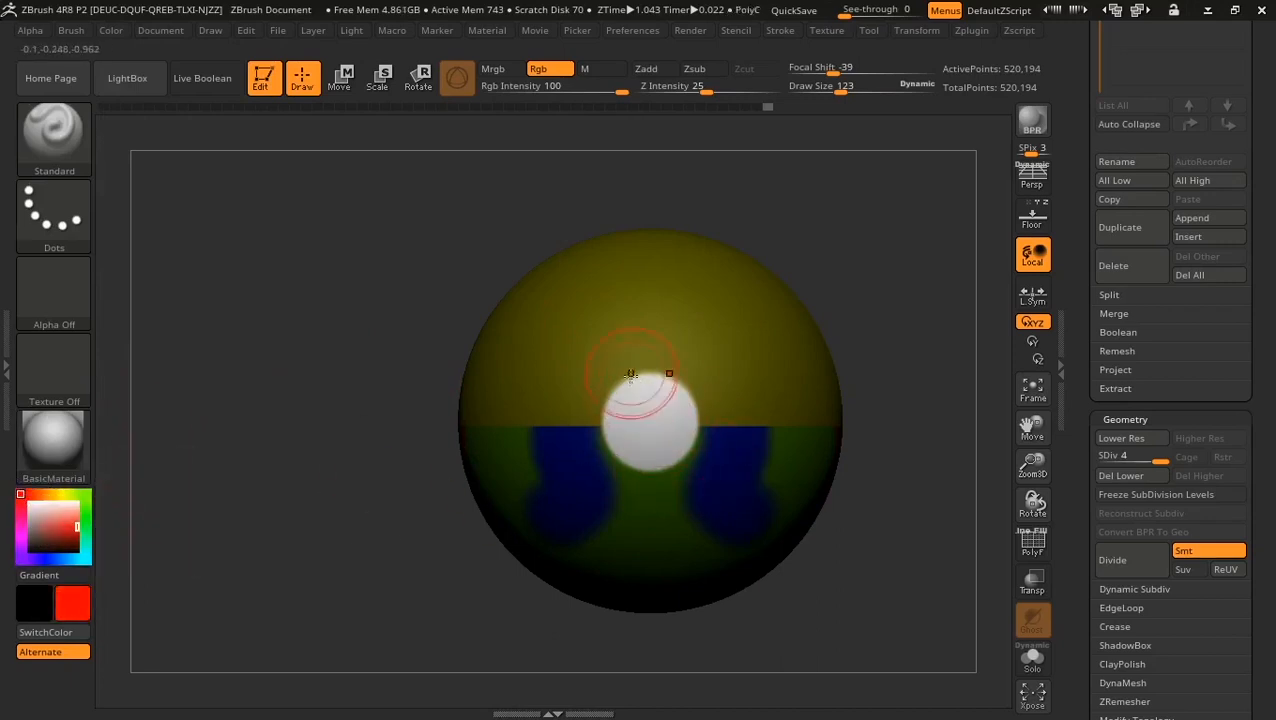
{"action": "mouse_move", "coordinate": [649, 387]}
{"action": "left_mouse_down"}
{"action": "mouse_move", "coordinate": [612, 405]}
{"action": "mouse_move", "coordinate": [600, 470]}
{"action": "mouse_move", "coordinate": [724, 444]}
{"action": "mouse_move", "coordinate": [620, 390]}
{"action": "left_mouse_up"}
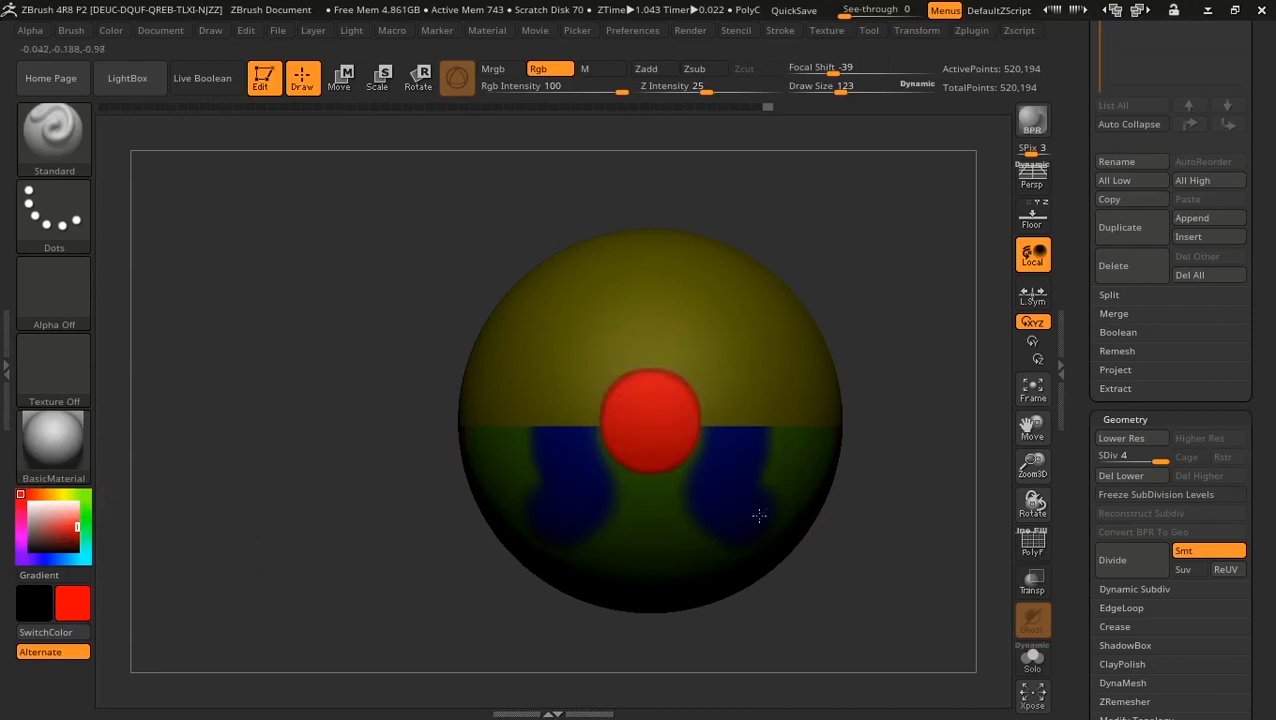
{"action": "left_click_drag", "start_coordinate": [911, 285], "coordinate": [772, 336]}
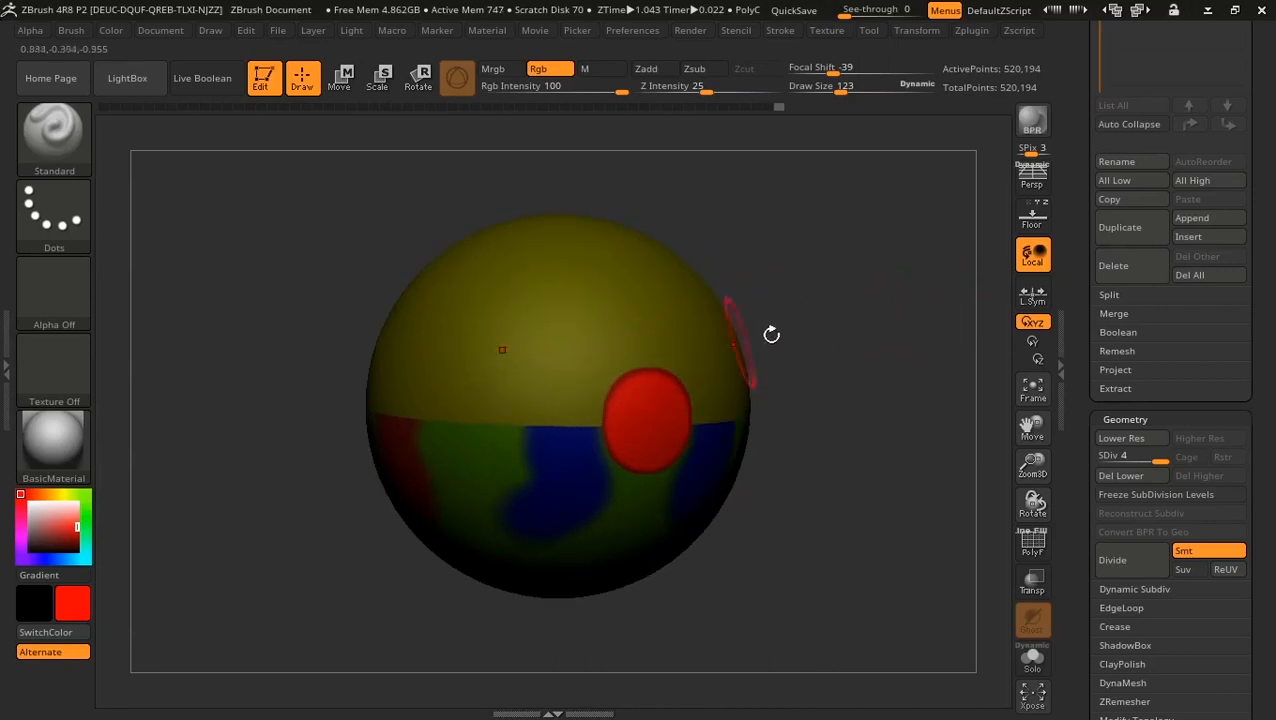
{"action": "key", "text": "ctrl"}
{"action": "mouse_move", "coordinate": [843, 419]}
{"action": "left_mouse_down"}
{"action": "mouse_move", "coordinate": [823, 413]}
{"action": "mouse_move", "coordinate": [847, 481]}
{"action": "mouse_move", "coordinate": [840, 365]}
{"action": "mouse_move", "coordinate": [815, 410]}
{"action": "mouse_move", "coordinate": [824, 403]}
{"action": "mouse_move", "coordinate": [761, 409]}
{"action": "left_mouse_up"}
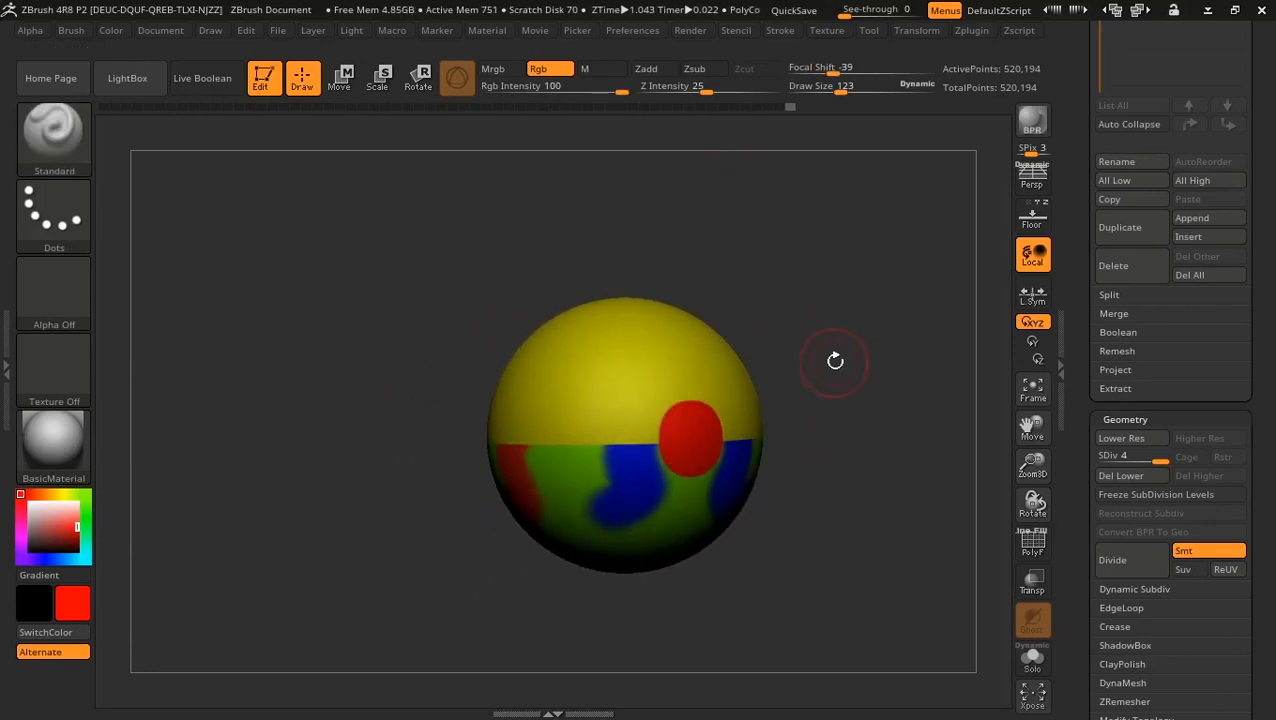
{"action": "mouse_move", "coordinate": [835, 361]}
{"action": "left_mouse_down", "text": "alt"}
{"action": "mouse_move", "coordinate": [754, 341]}
{"action": "mouse_move", "coordinate": [775, 364]}
{"action": "mouse_move", "coordinate": [843, 347]}
{"action": "mouse_move", "coordinate": [839, 336]}
{"action": "left_mouse_up", "text": "alt"}
{"action": "left_click_drag", "start_coordinate": [748, 293], "coordinate": [740, 287], "text": "alt"}
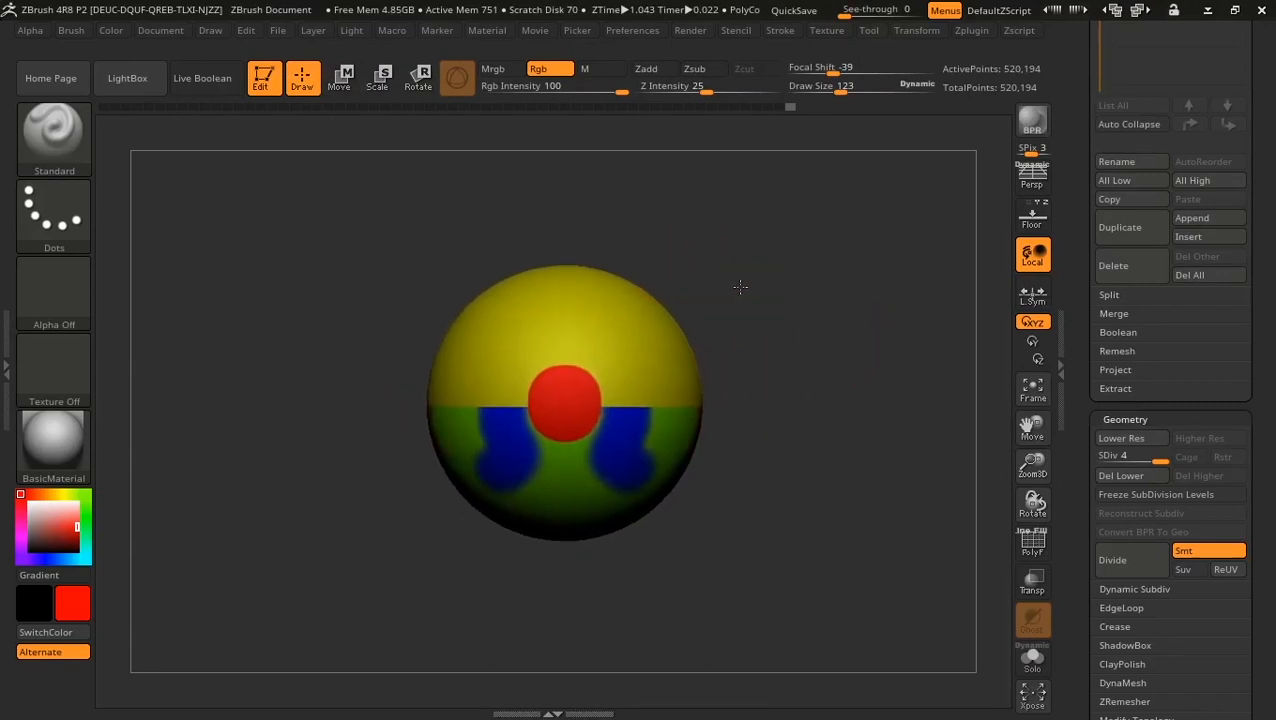
{"action": "left_click_drag", "start_coordinate": [1076, 402], "coordinate": [1073, 240]}
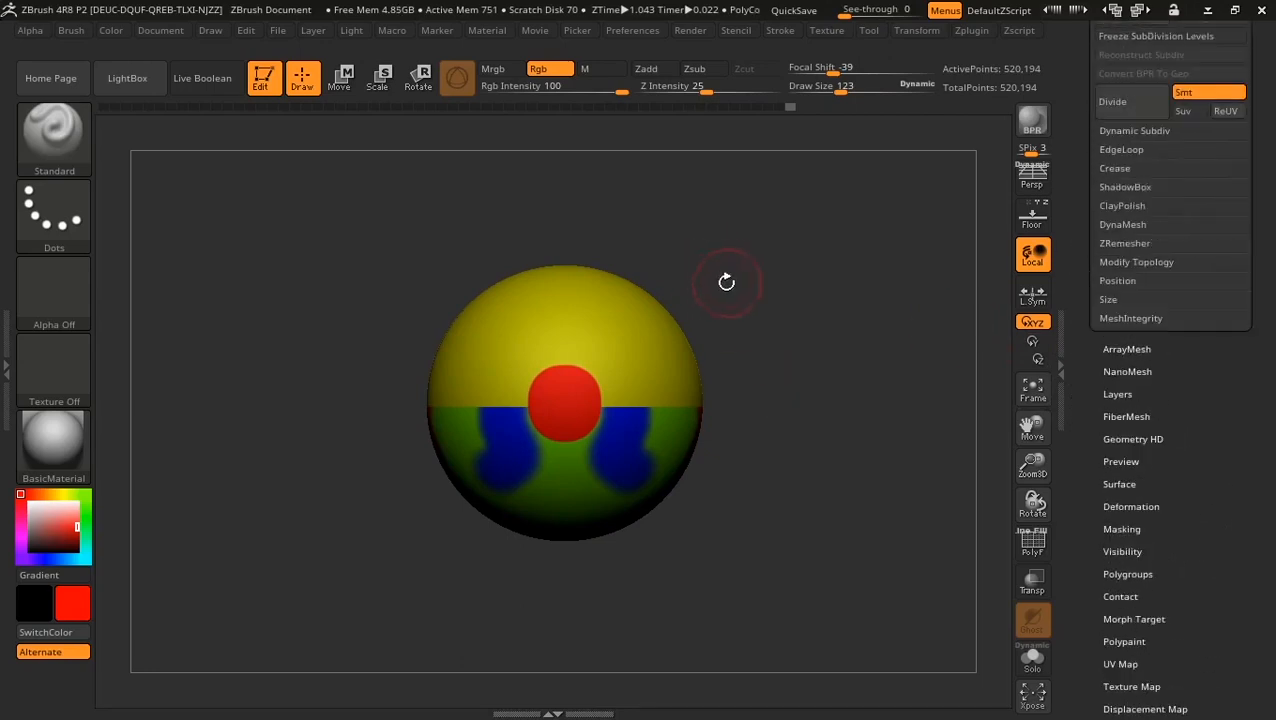
{"action": "left_click_drag", "start_coordinate": [726, 282], "coordinate": [744, 301]}
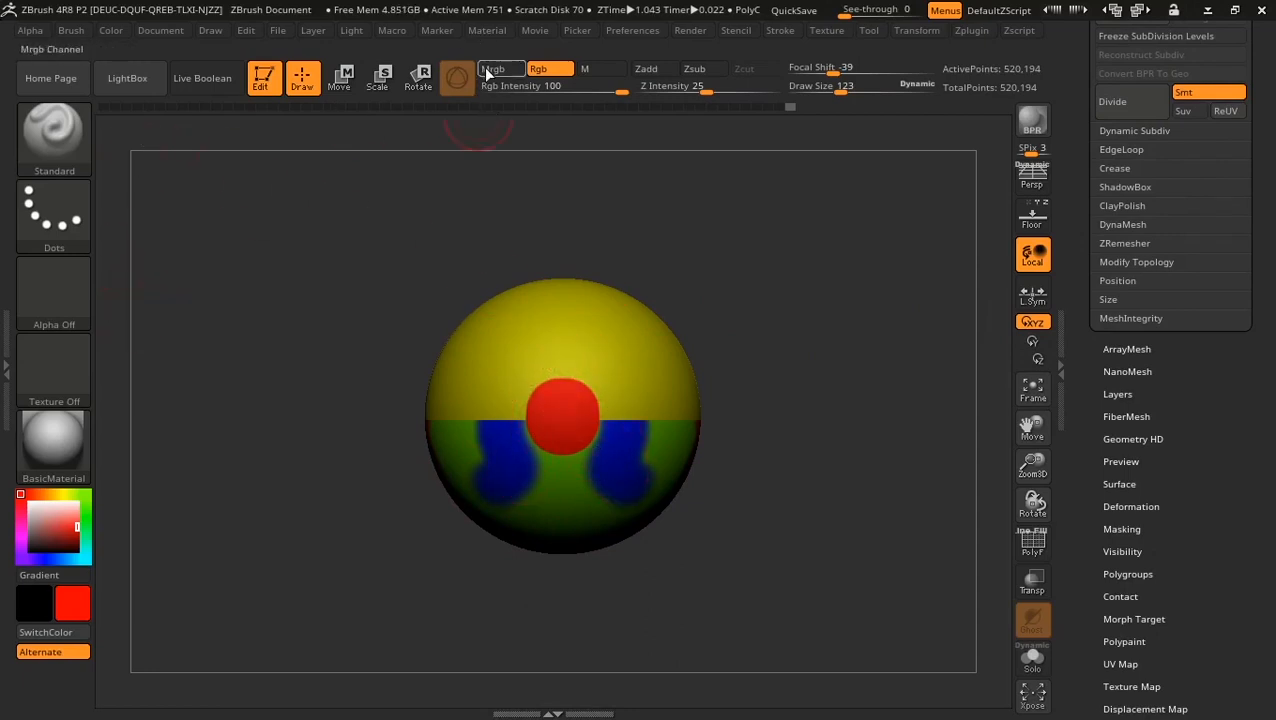
Step: Keep BasicMaterial, pick bright green, enable Mrgb and fill the whole sphere with FillObject
{"action": "left_click", "coordinate": [55, 450]}
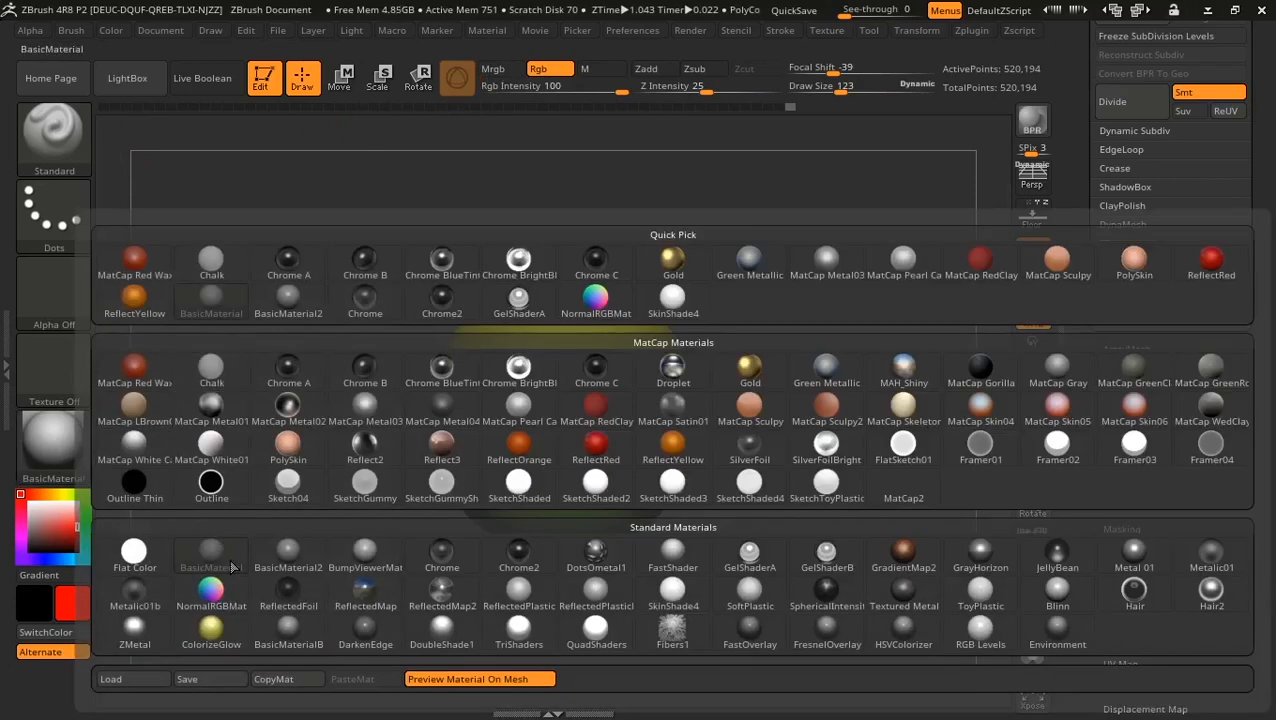
{"action": "left_click", "coordinate": [229, 560]}
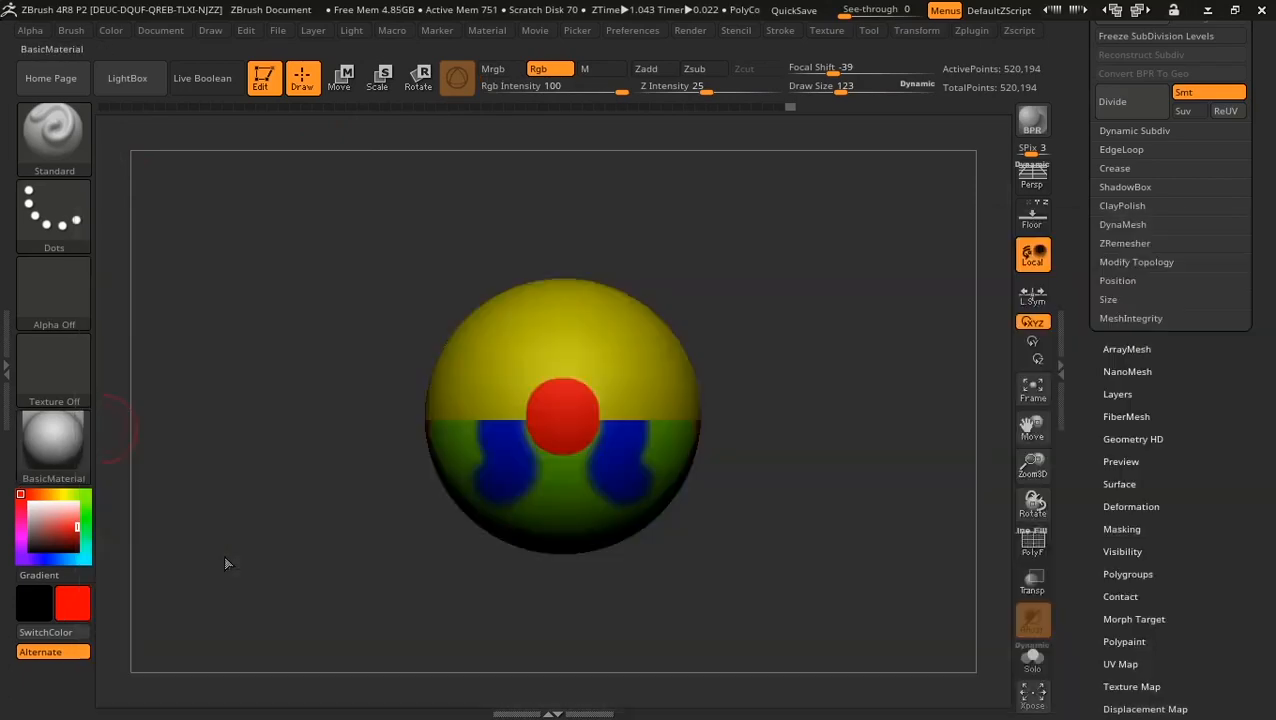
{"action": "left_click", "coordinate": [90, 492]}
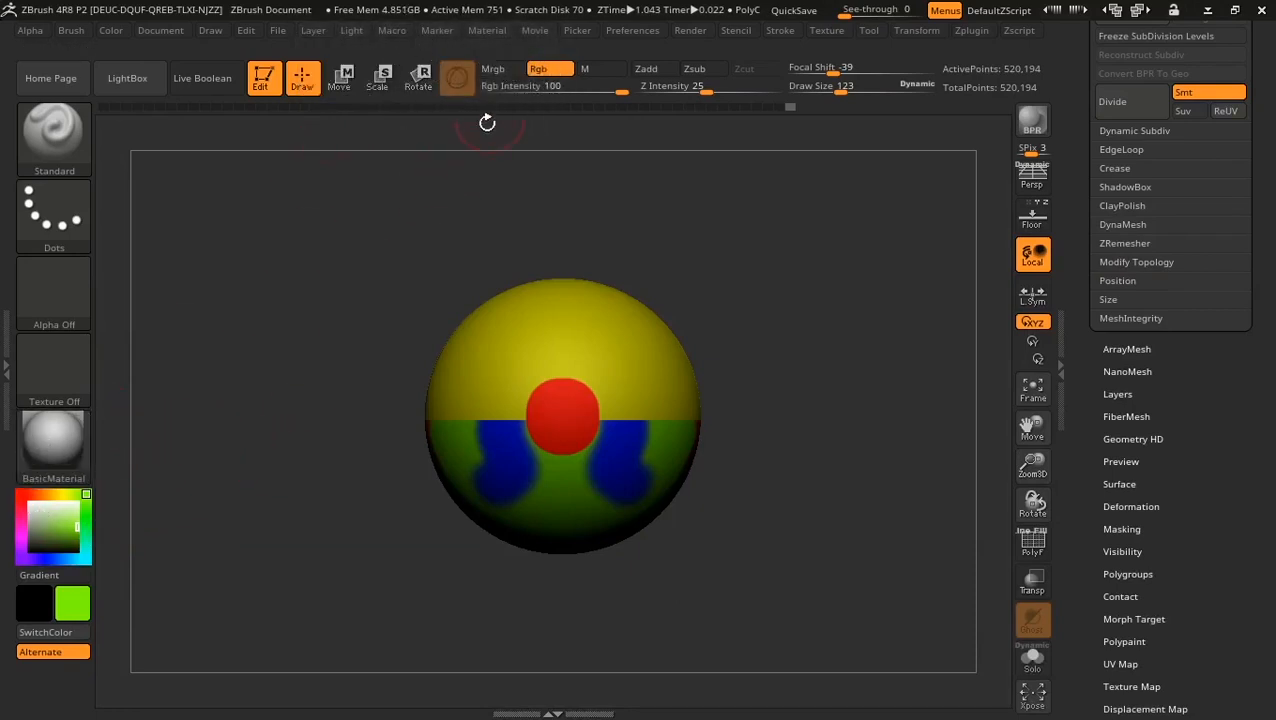
{"action": "left_click", "coordinate": [497, 69]}
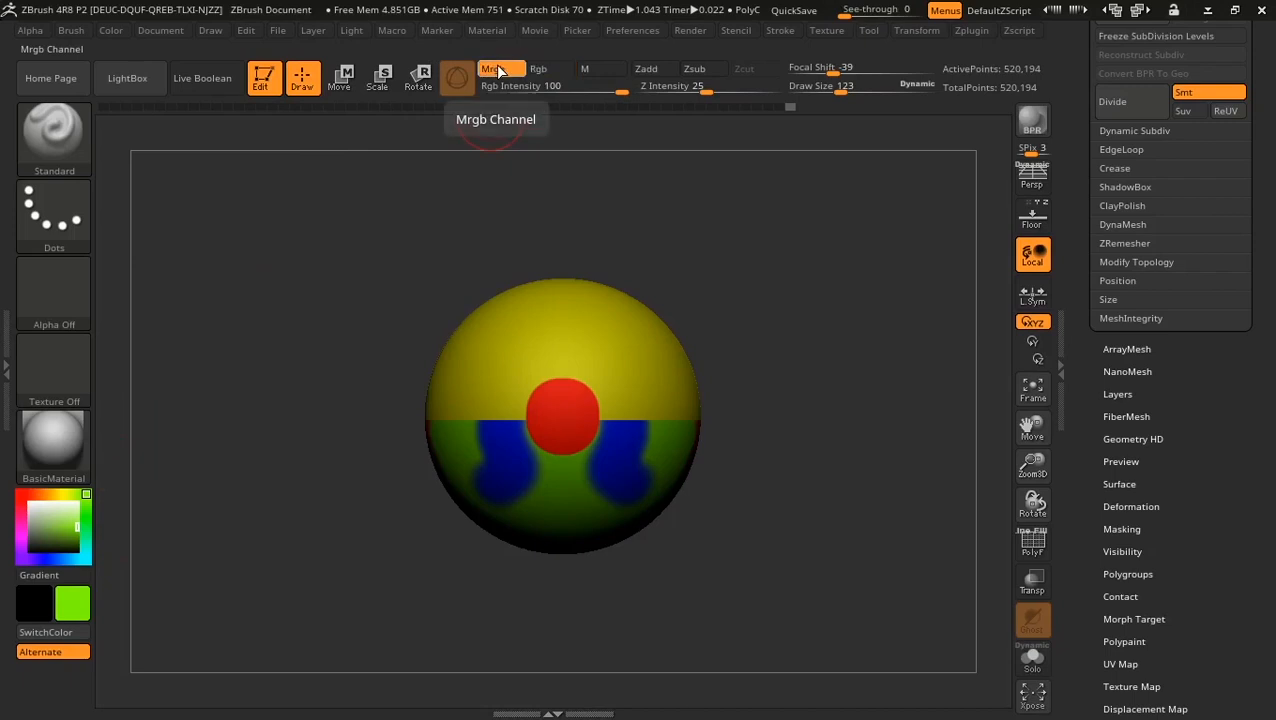
{"action": "left_click", "coordinate": [113, 33]}
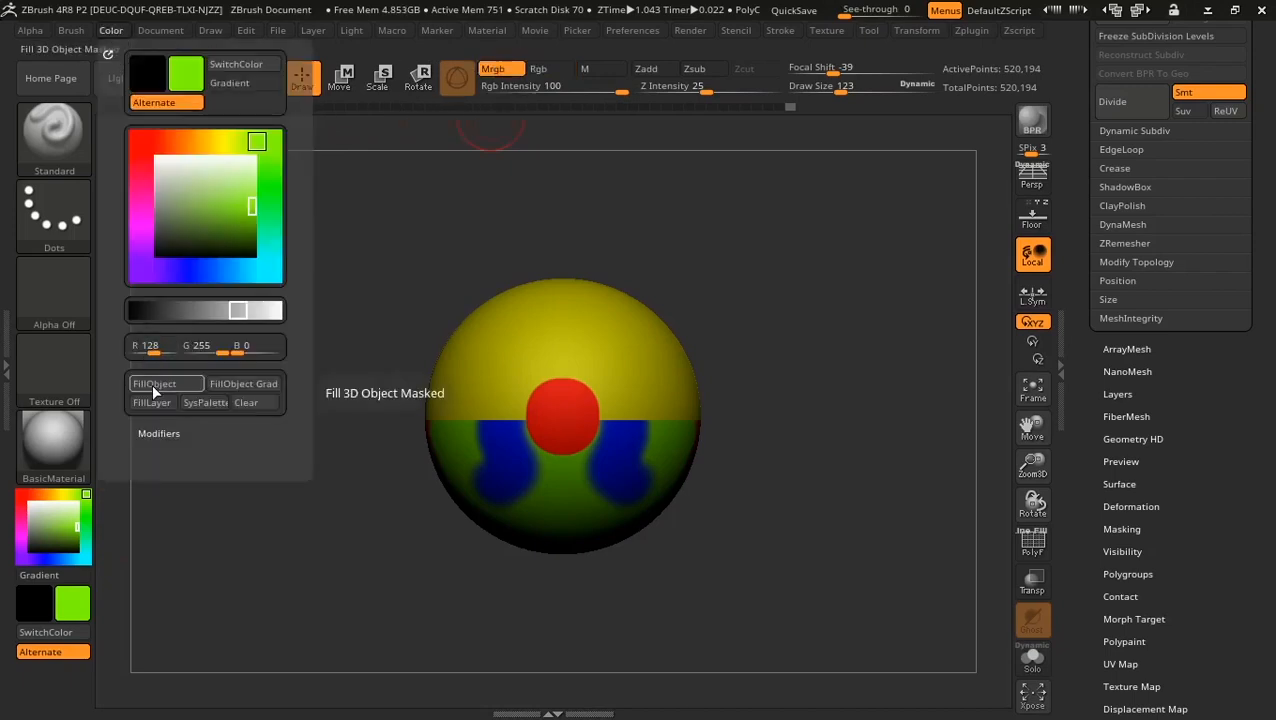
{"action": "left_click", "coordinate": [166, 386]}
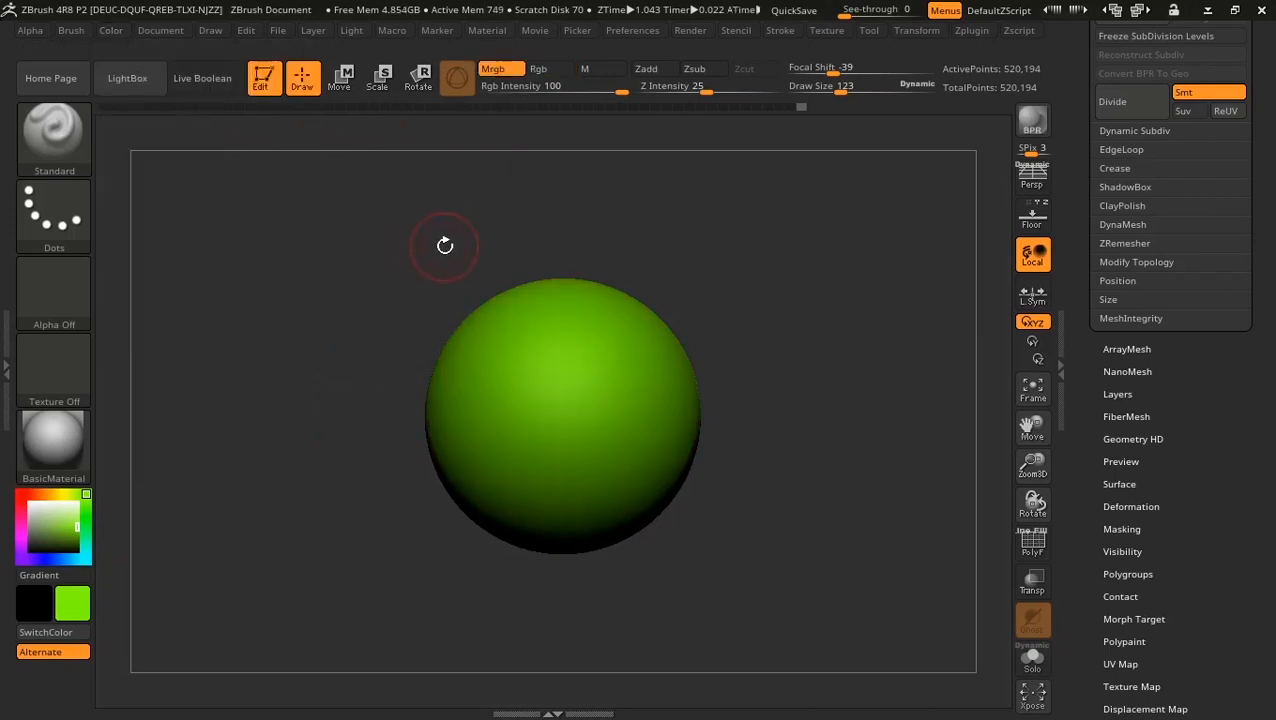
Step: Switch back to colour-only Rgb painting and pick bright red
{"action": "left_click", "coordinate": [540, 70]}
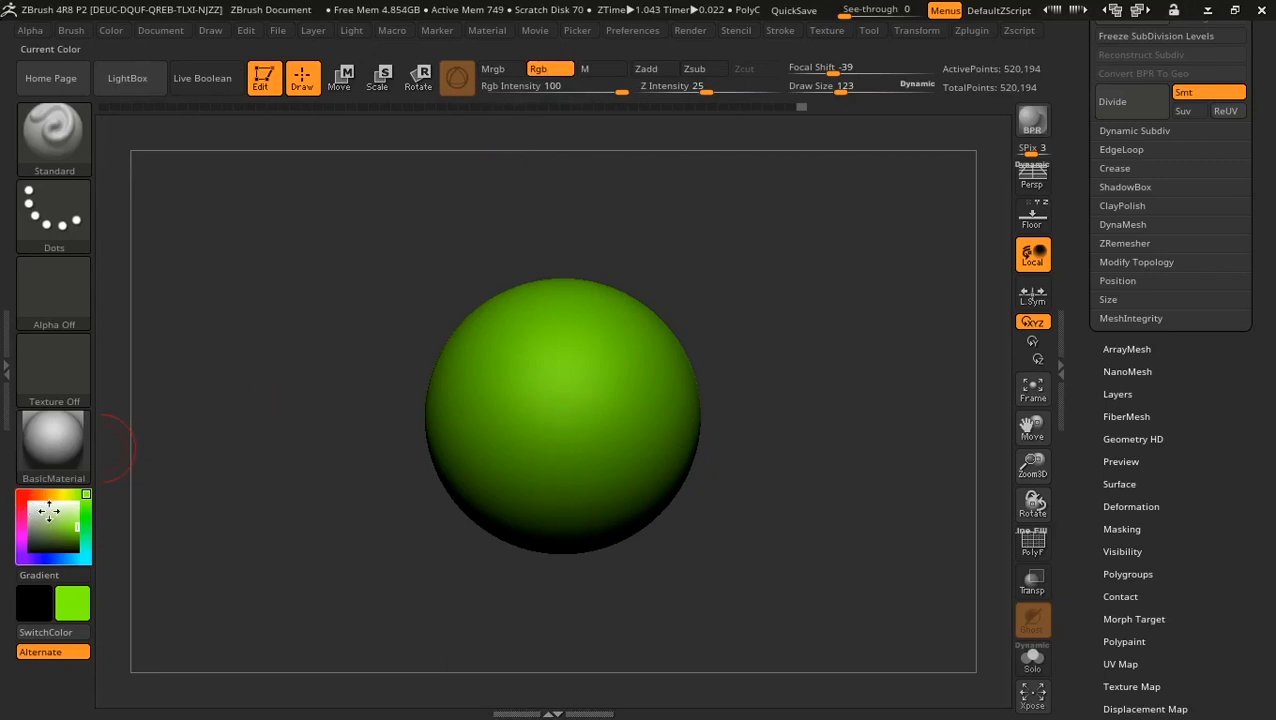
{"action": "left_click_drag", "start_coordinate": [49, 511], "coordinate": [5, 488]}
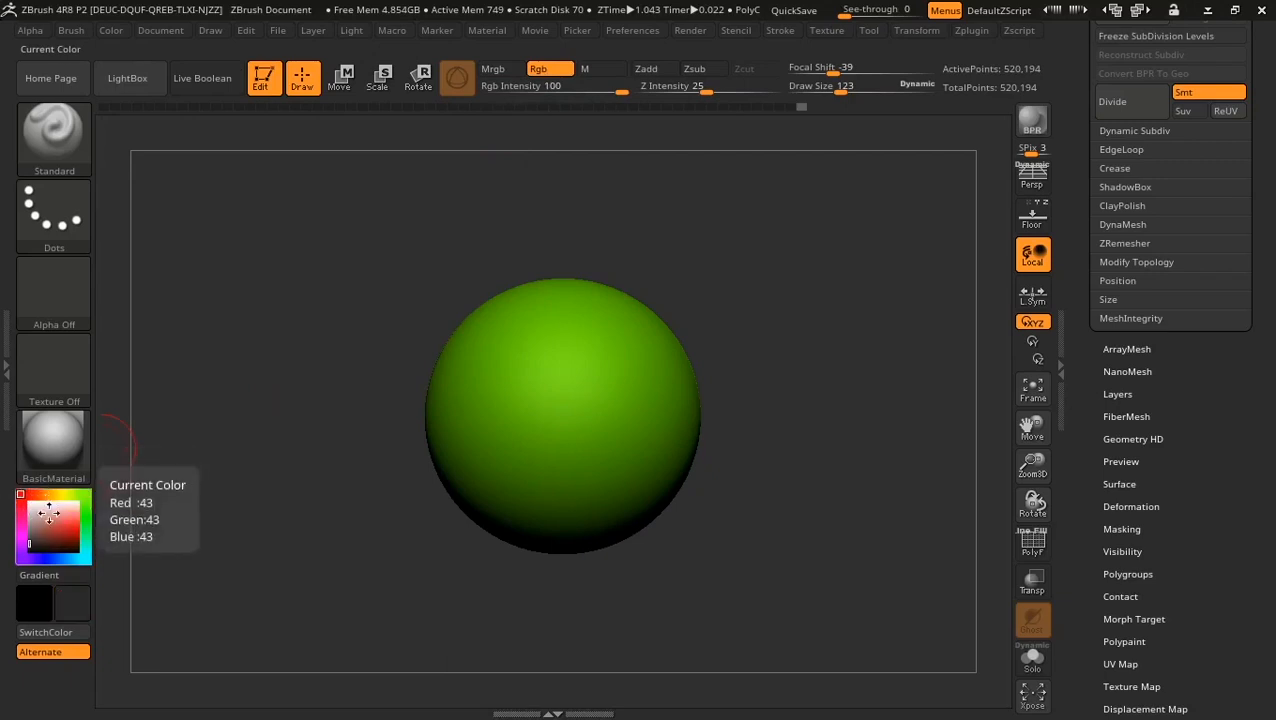
{"action": "left_click_drag", "start_coordinate": [76, 535], "coordinate": [78, 527]}
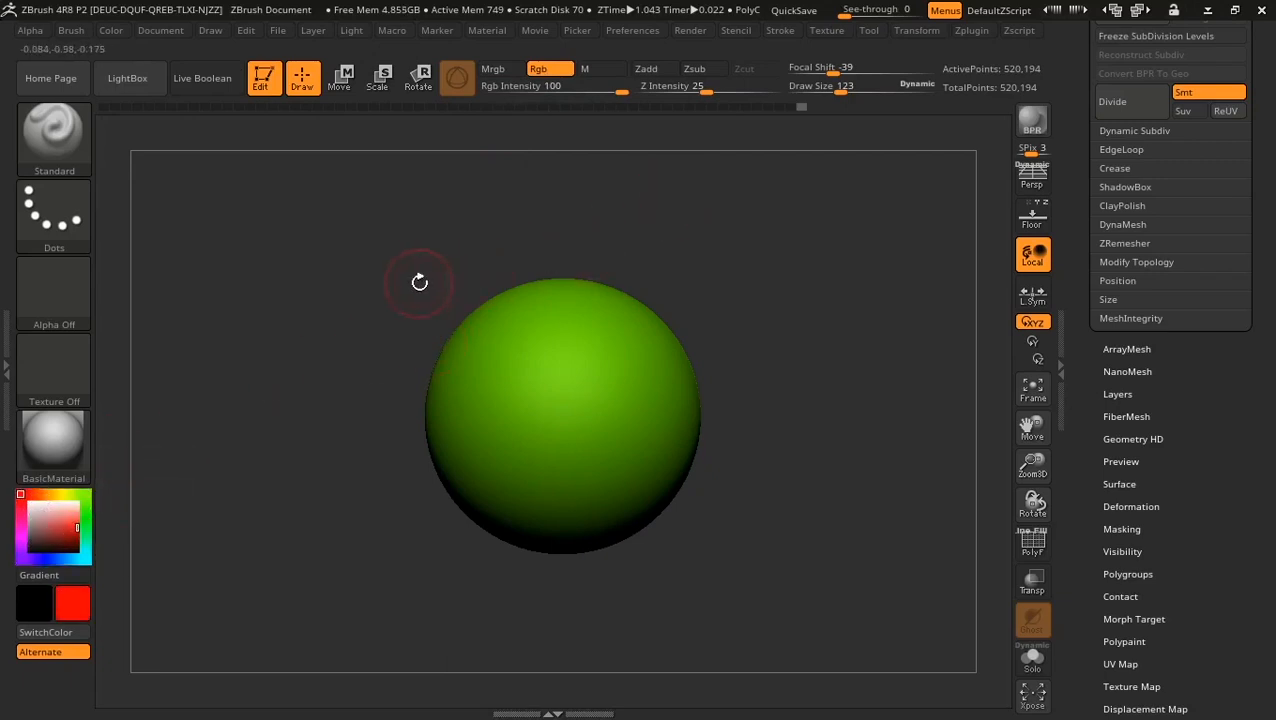
Step: Paint two mirrored red stripes, undo them, and review the available stroke types
{"action": "left_click_drag", "start_coordinate": [419, 282], "coordinate": [441, 256]}
{"action": "mouse_move", "coordinate": [507, 328]}
{"action": "left_mouse_down"}
{"action": "mouse_move", "coordinate": [492, 345]}
{"action": "mouse_move", "coordinate": [490, 482]}
{"action": "left_mouse_up"}
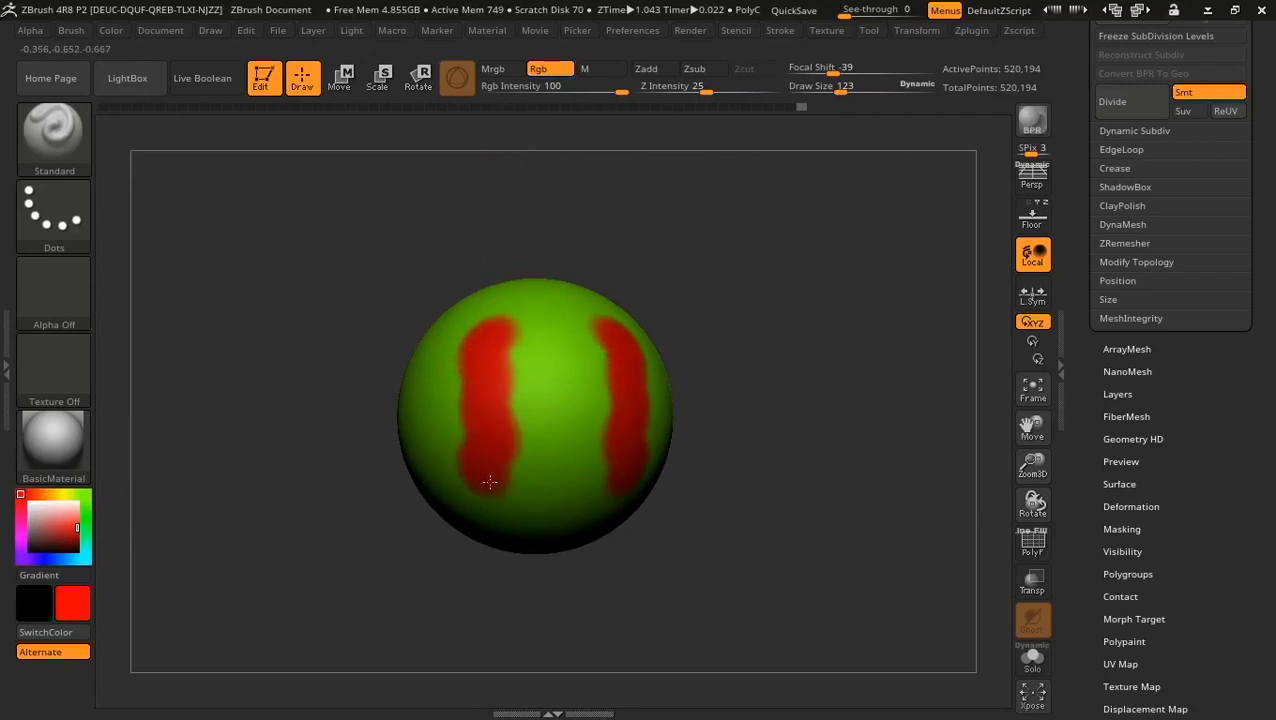
{"action": "key", "text": "ctrl+z"}
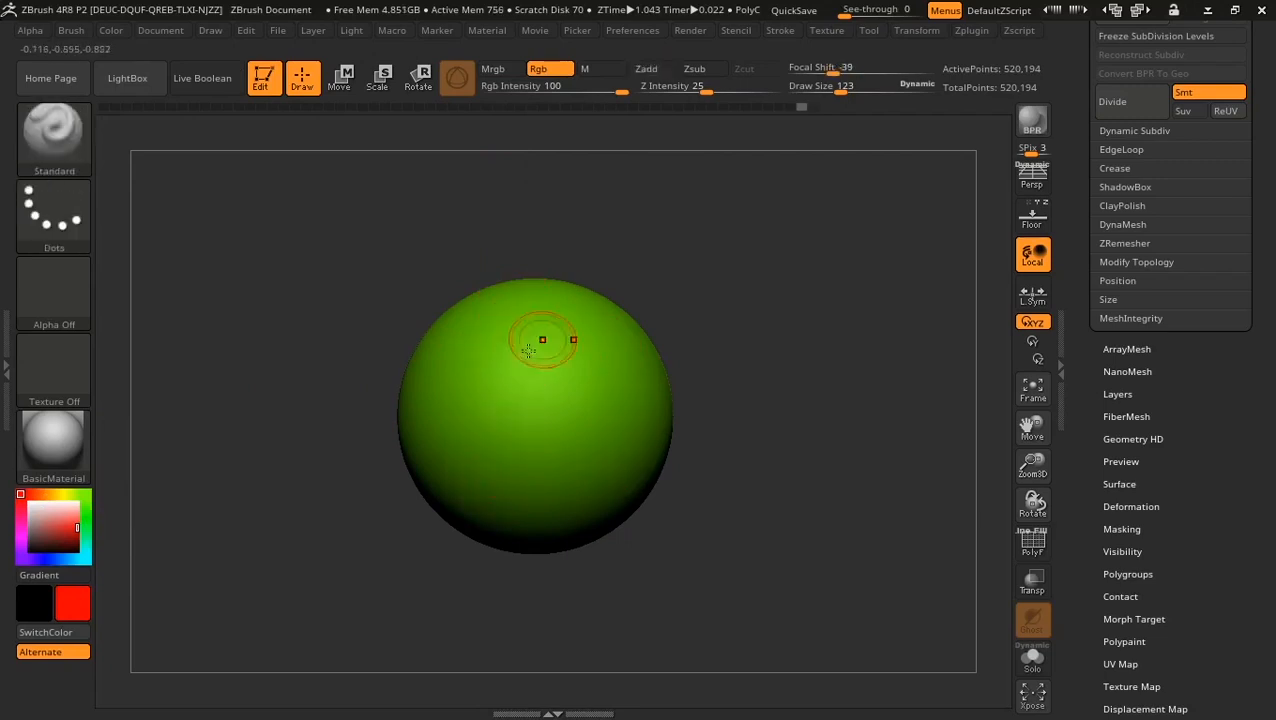
{"action": "left_click", "coordinate": [45, 215]}
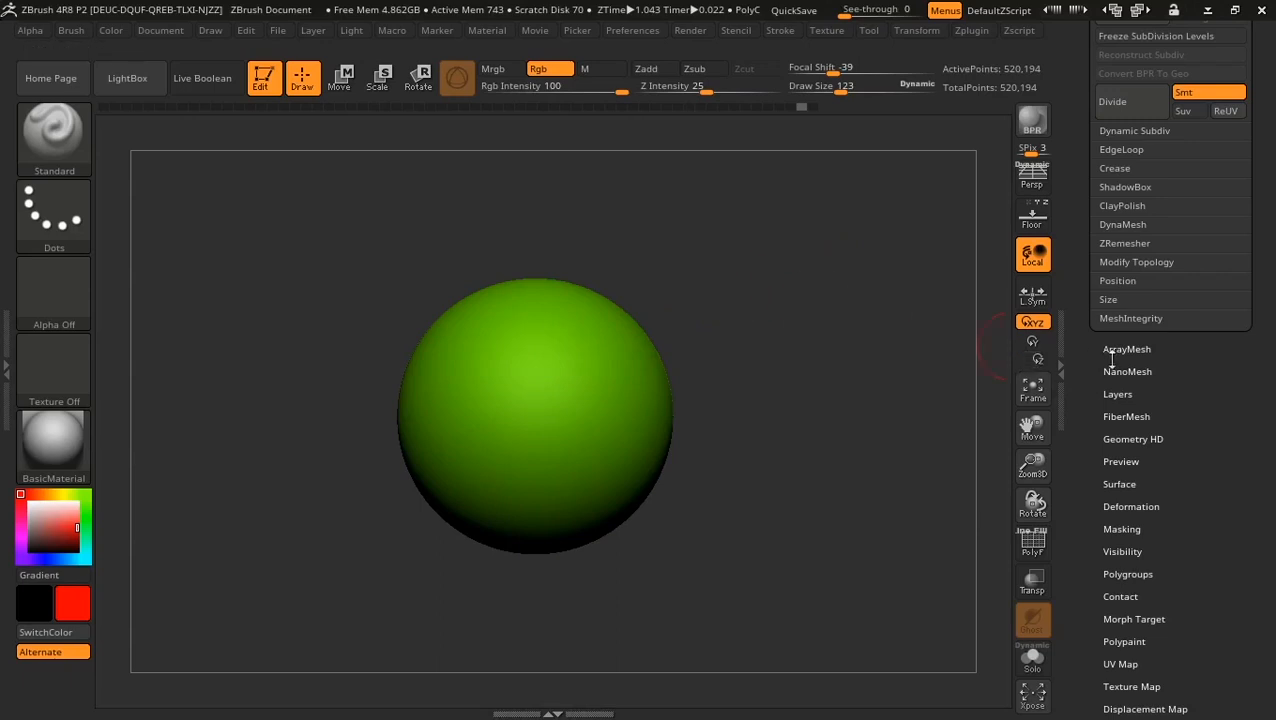
{"action": "left_click_drag", "start_coordinate": [1070, 231], "coordinate": [1074, 341]}
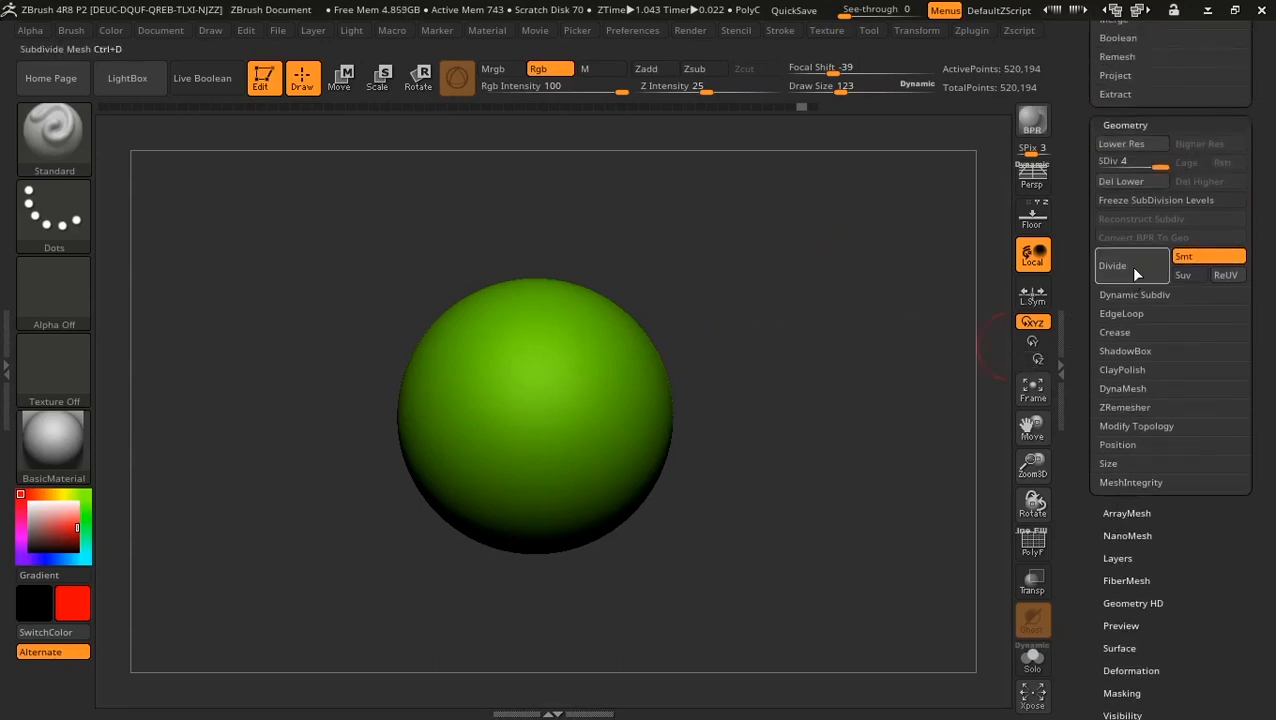